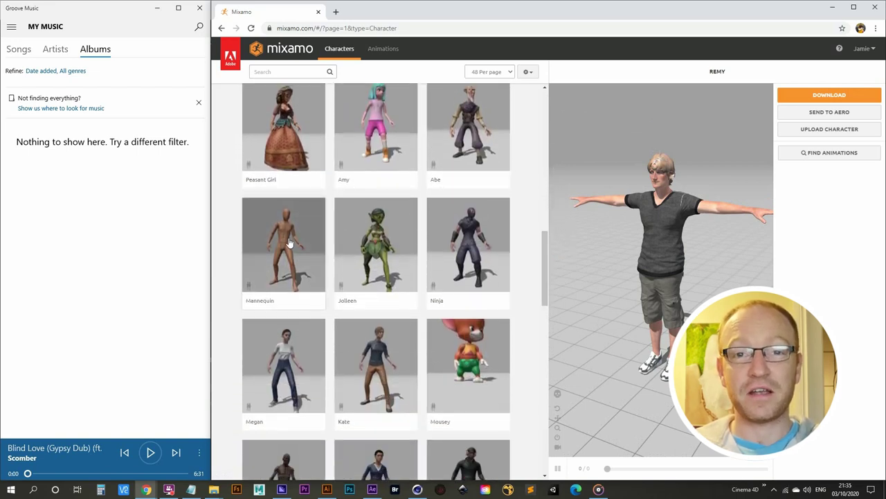
- Load the Mannequin as the active Mixamo character and open the Animations genre filter
click(290, 241)
click(732, 179)
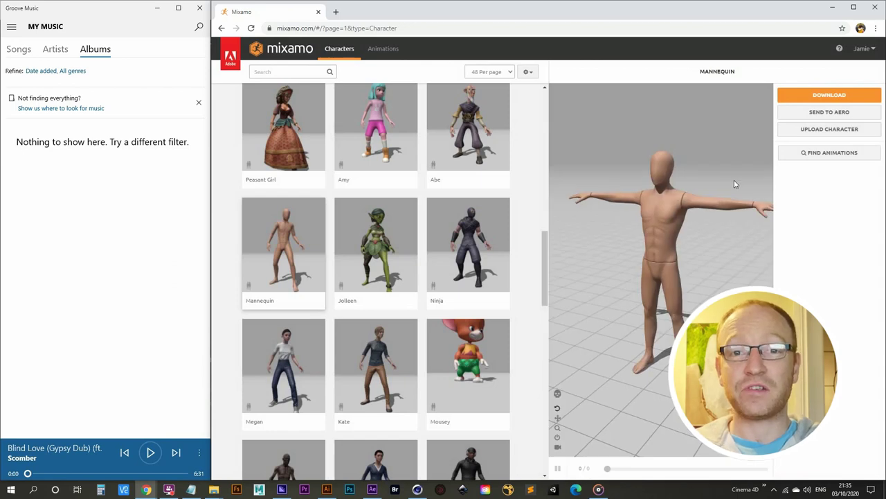
scroll(692, 205, down, 5)
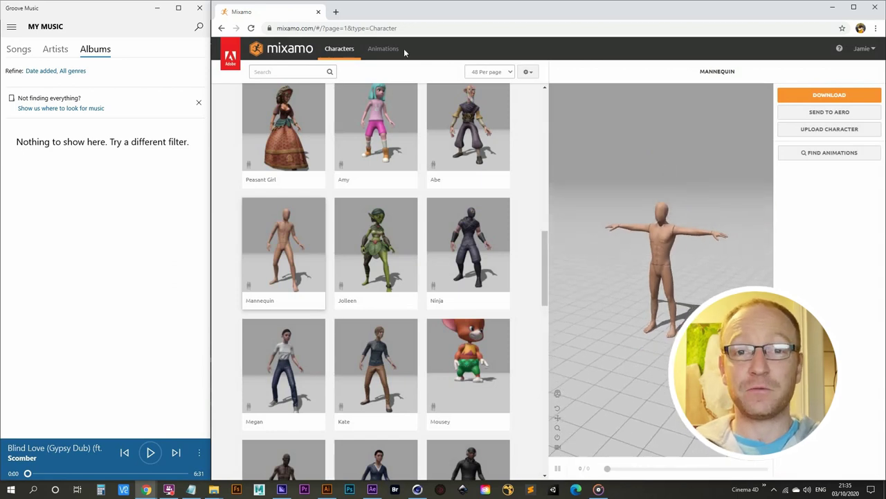
click(381, 49)
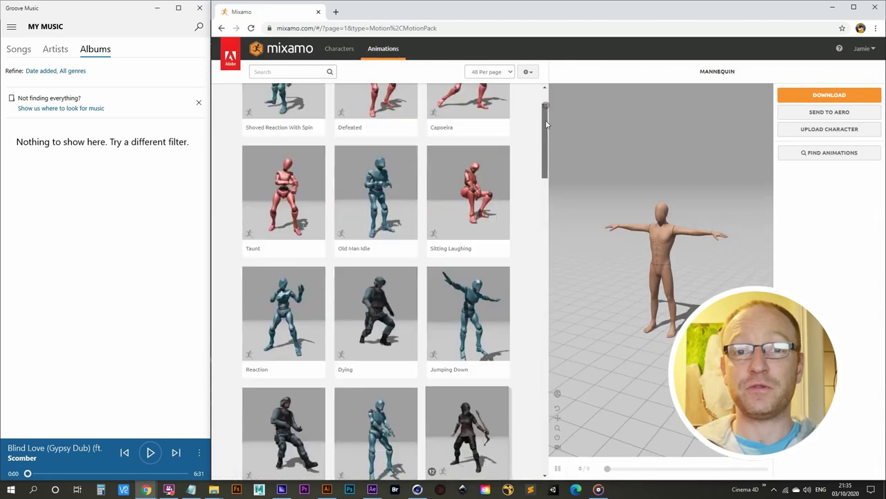
click(325, 74)
- Filter animations to Dance and apply Samba Dancing to the Mannequin
click(226, 194)
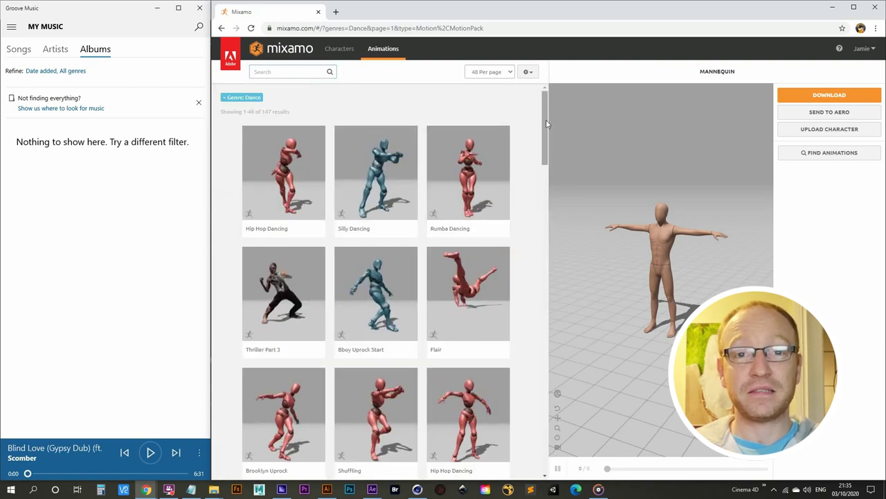
drag(546, 122, 544, 196)
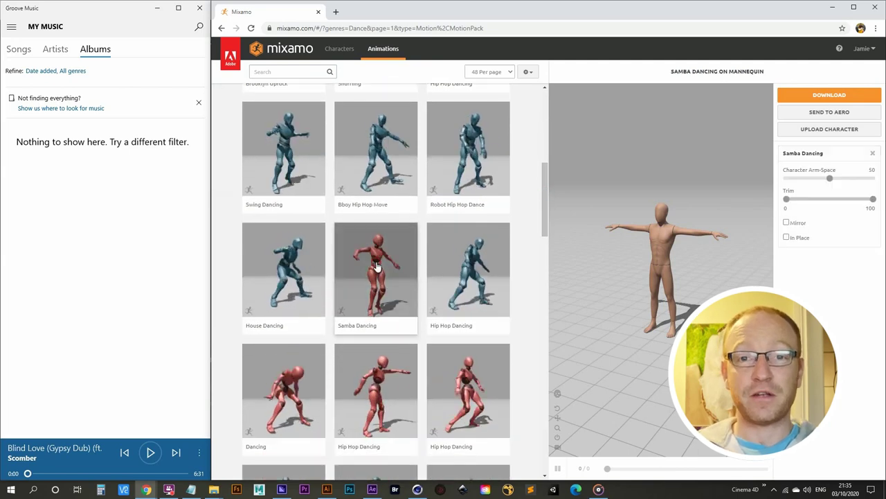
click(377, 267)
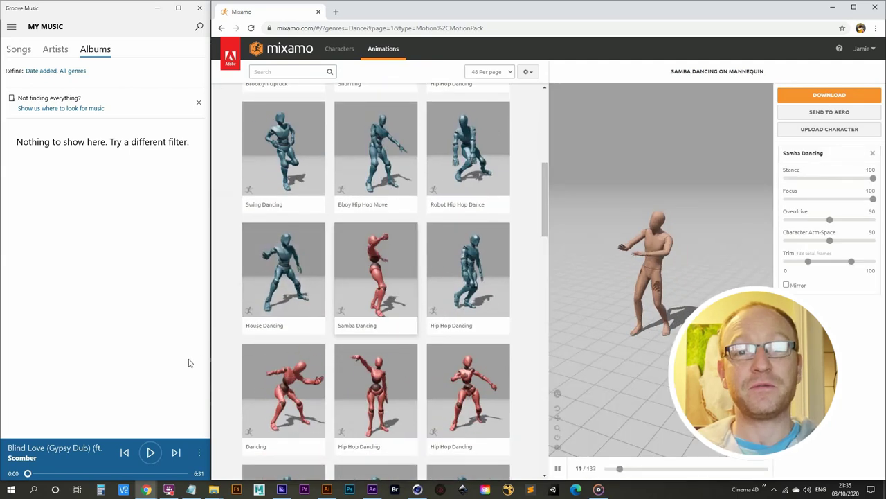
click(151, 453)
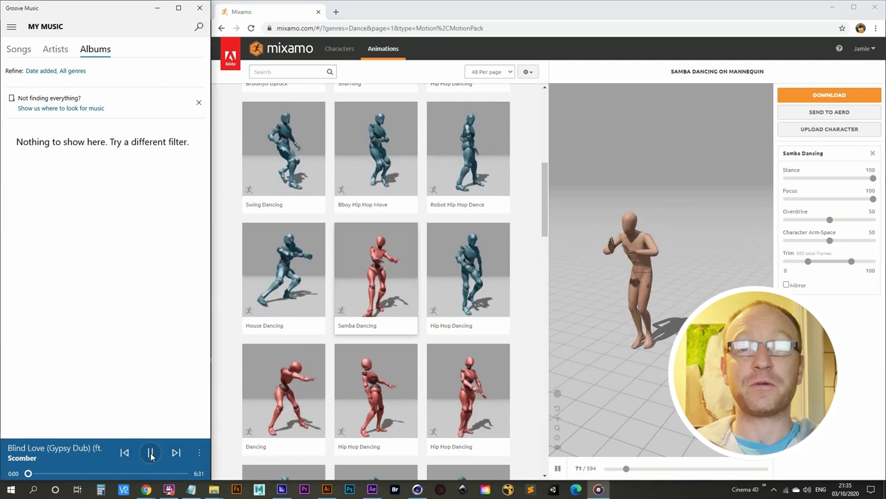
click(627, 301)
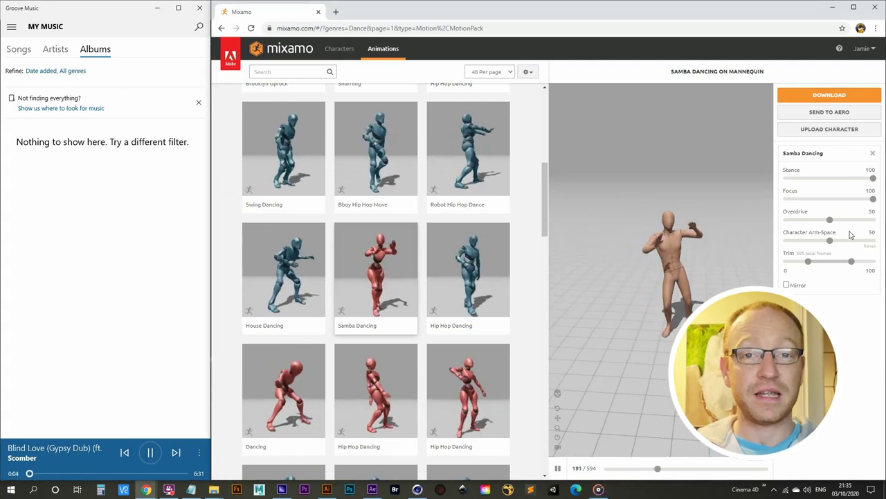
- Set the Samba Dancing Overdrive value to 34
drag(829, 219, 825, 221)
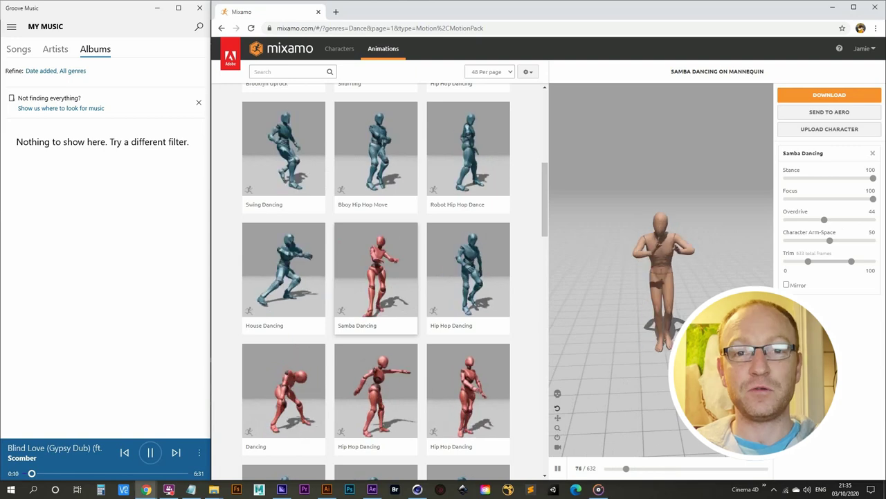
click(824, 222)
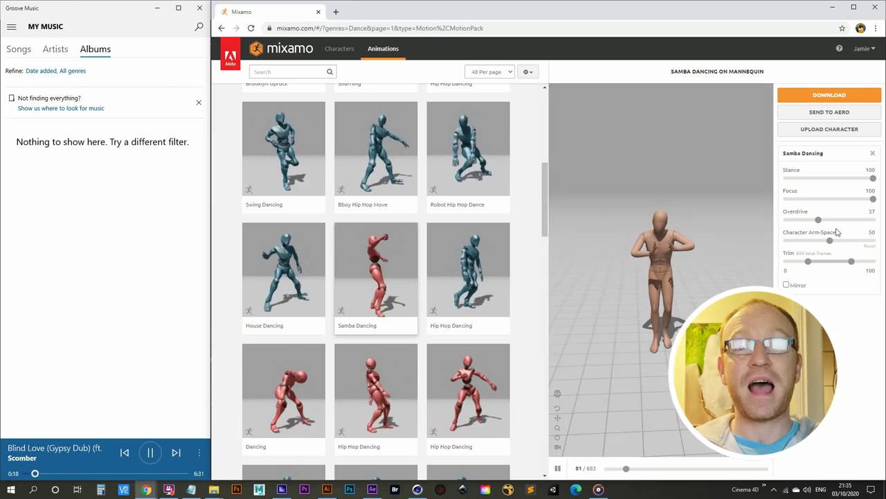
click(871, 213)
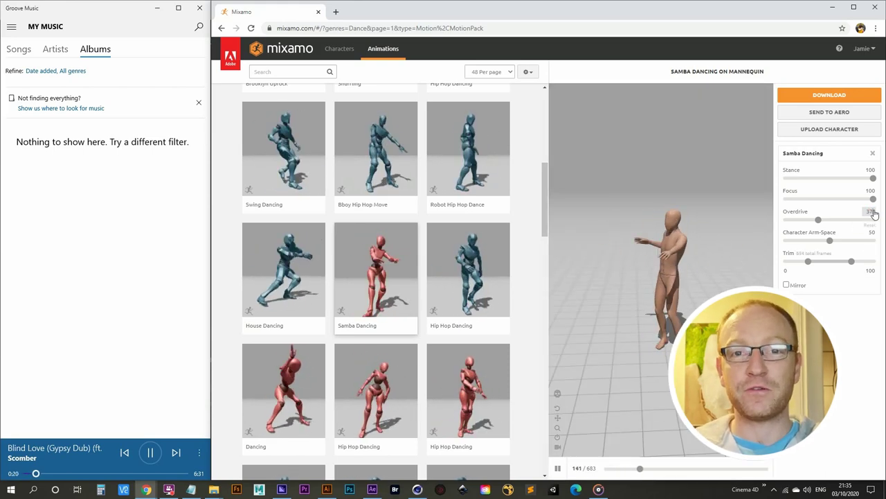
text(34)
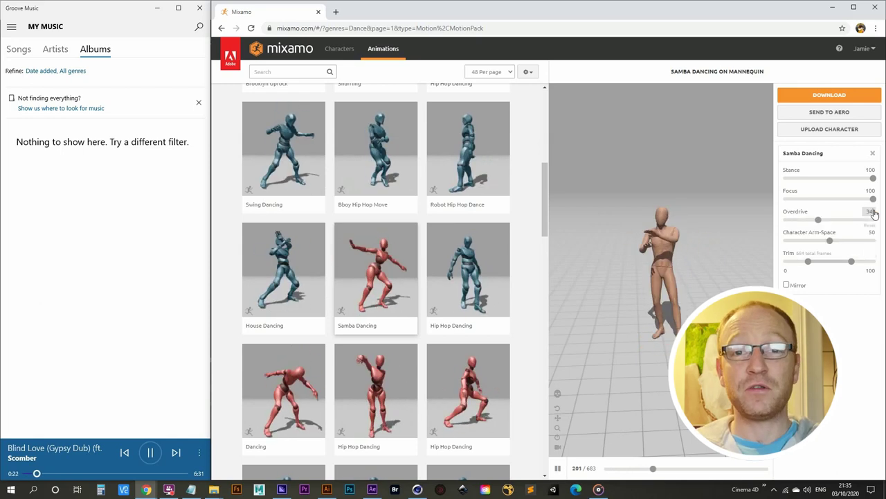
key(Return)
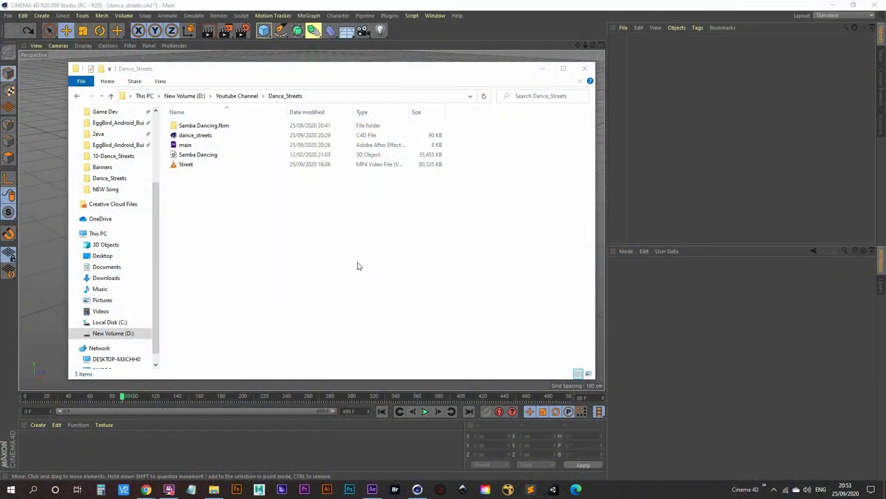
- Check the Street and Samba Dancing files in Dance_Streets, then return to Cinema 4D
drag(183, 195, 214, 158)
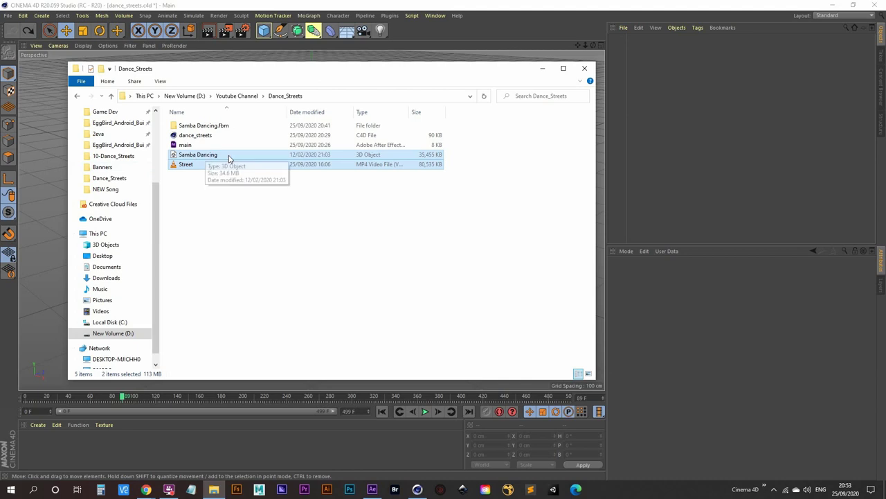
click(222, 193)
click(184, 165)
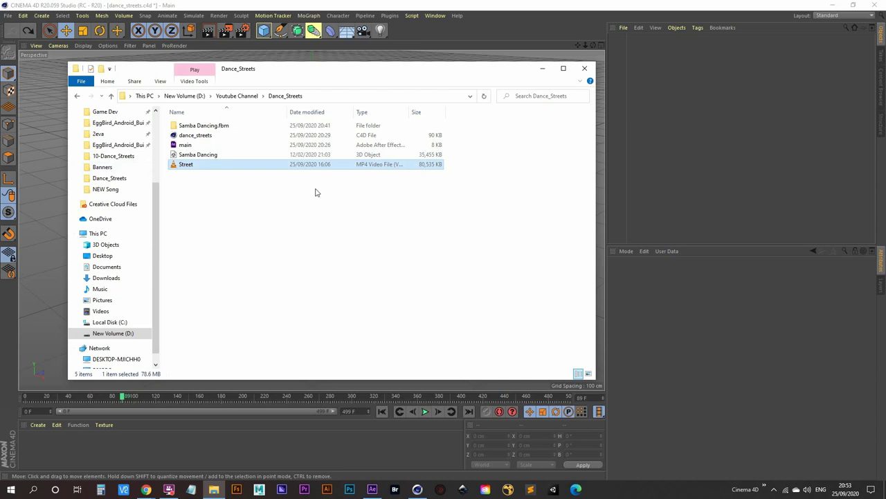
click(436, 3)
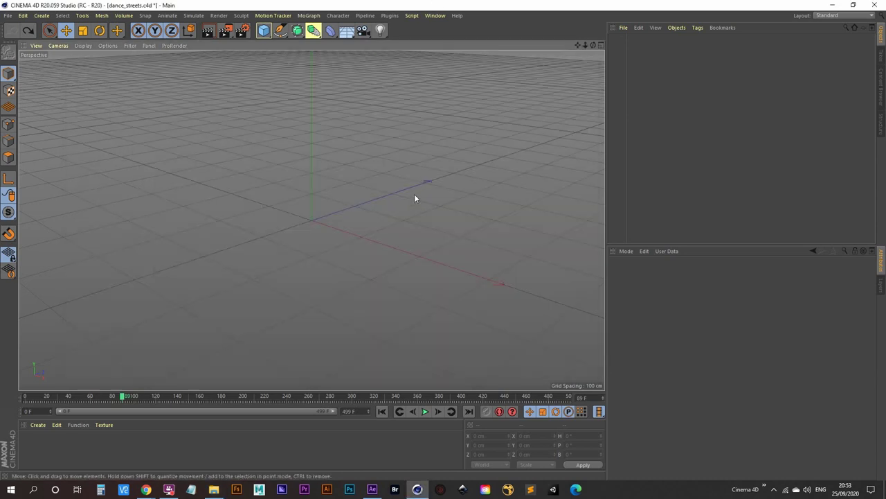
- Merge Samba Dancing.fbx into the scene with default import settings, declining the takes
click(624, 26)
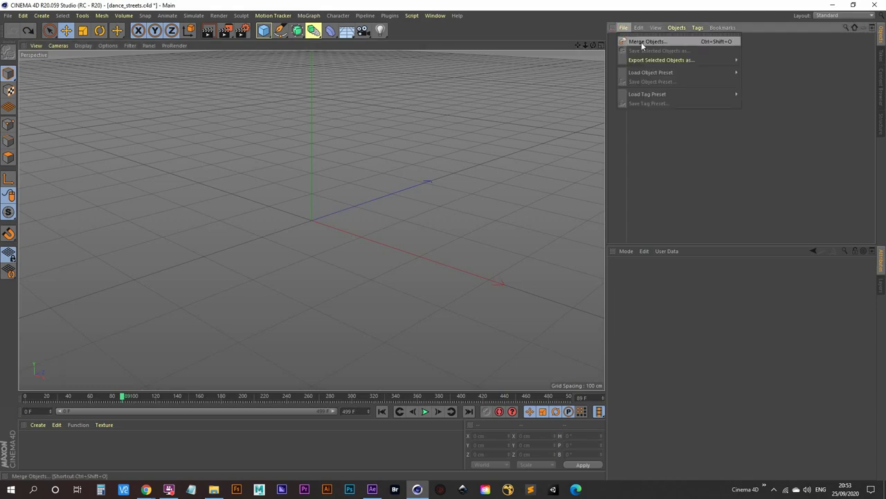
click(641, 42)
double_click(129, 108)
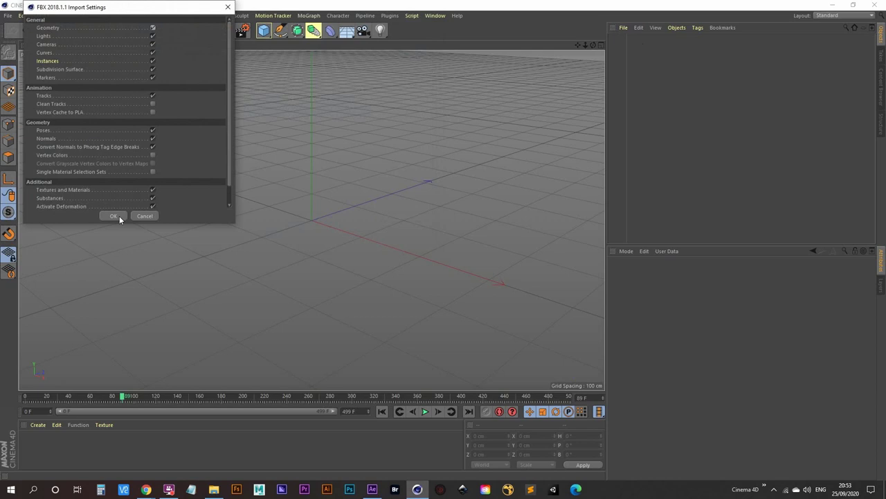
click(119, 215)
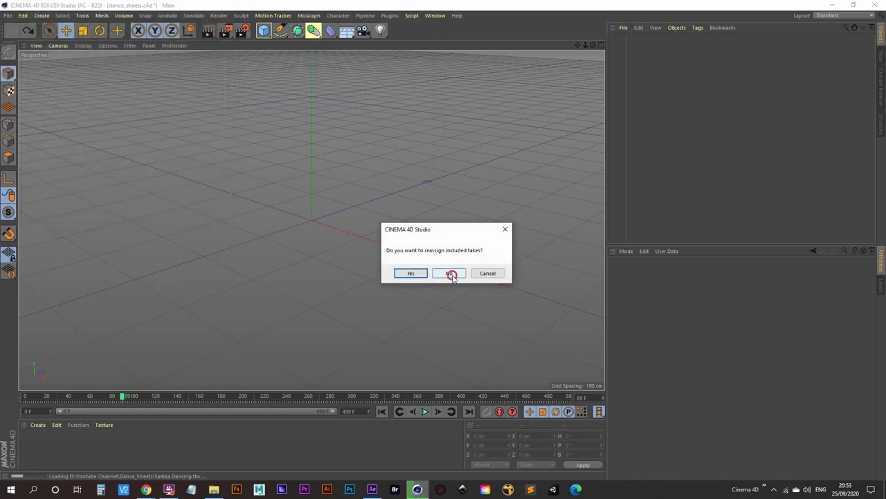
click(450, 275)
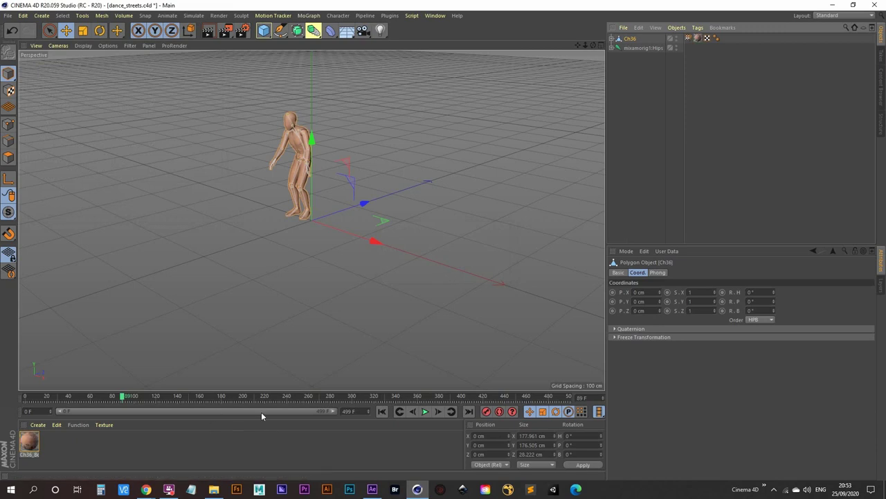
- Preview the dance with the range shortened to about frame 368, then add a Background object
click(381, 411)
drag(330, 411, 360, 414)
click(426, 411)
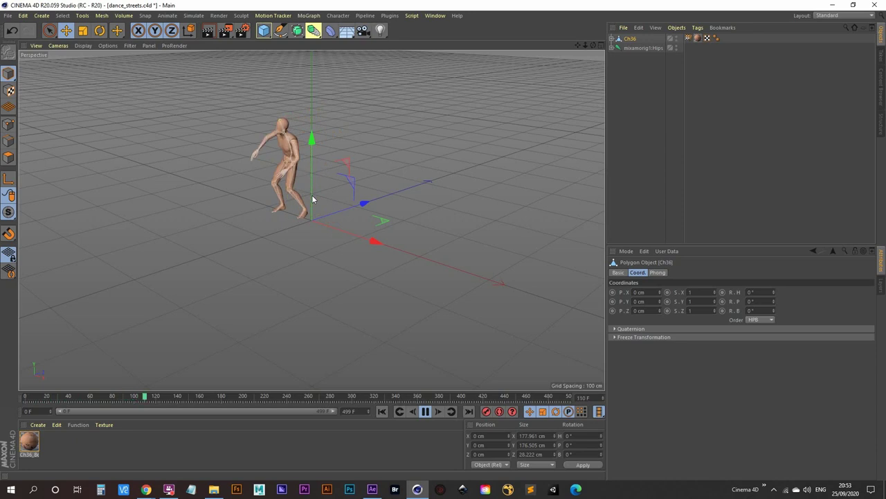
alt+middle_drag(311, 195, 318, 285)
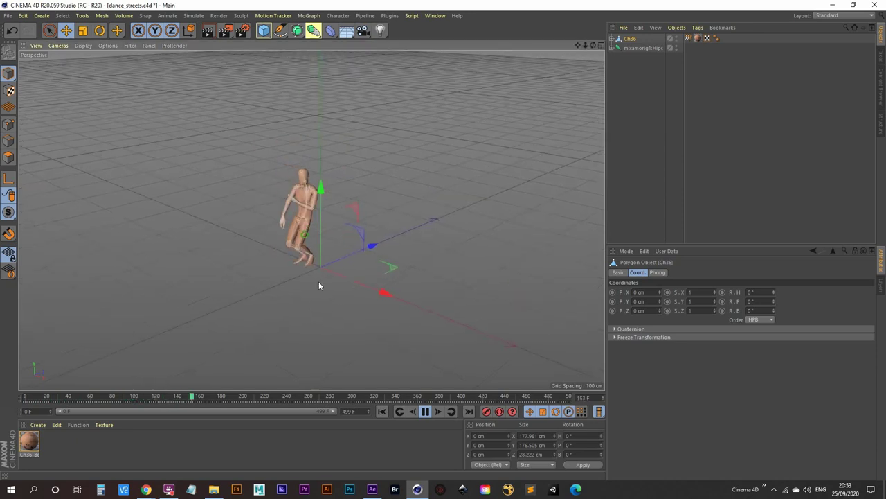
click(401, 412)
click(383, 412)
drag(346, 31, 386, 111)
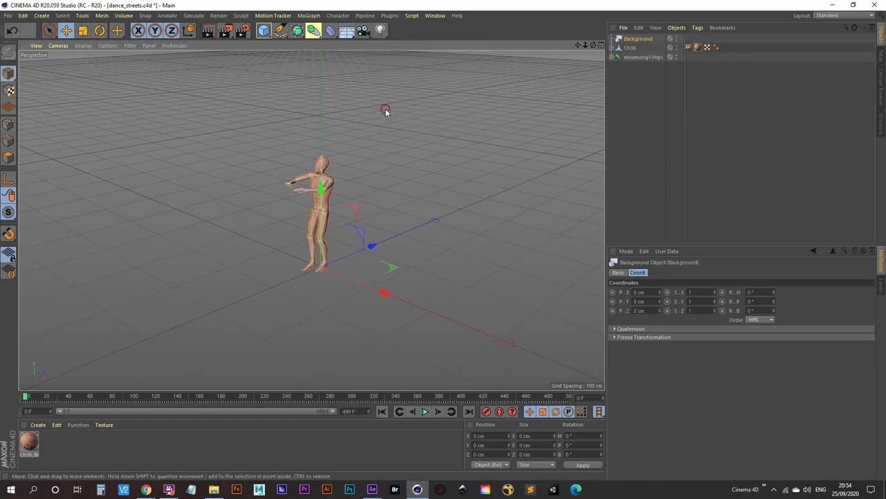
- Create a BG_Vid material with Color and Reflectance off and Luminance on
double_click(74, 450)
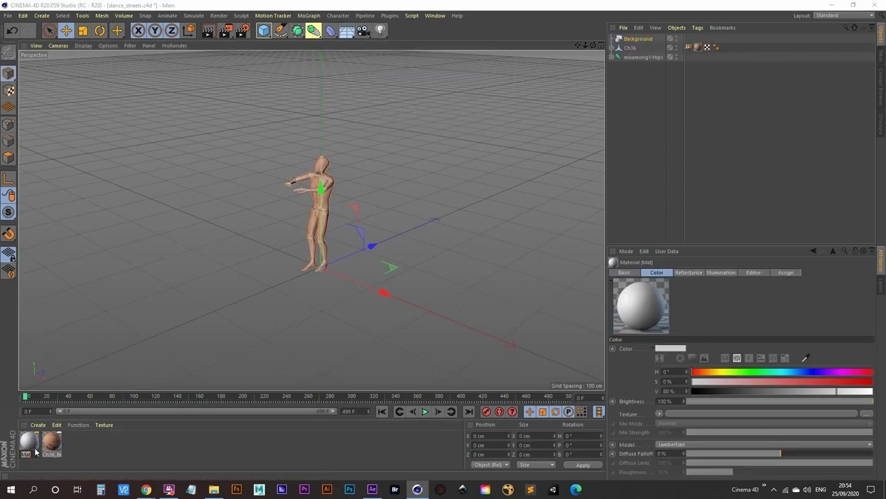
key(Return)
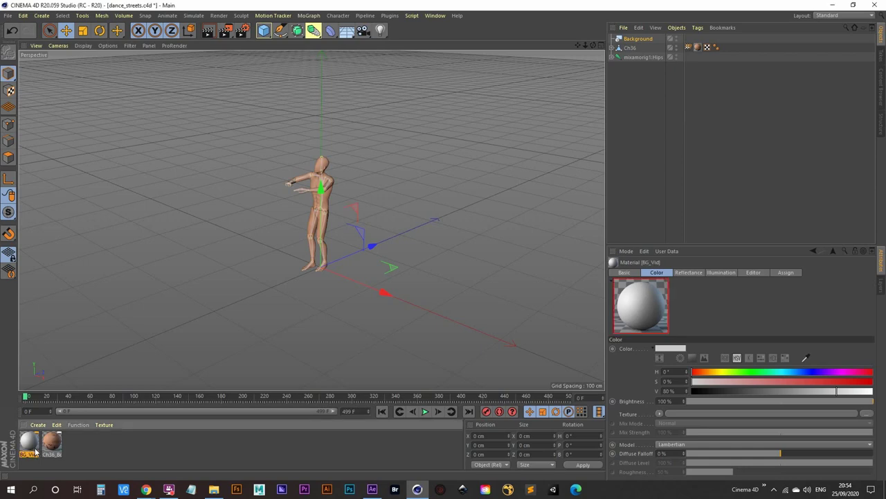
double_click(35, 448)
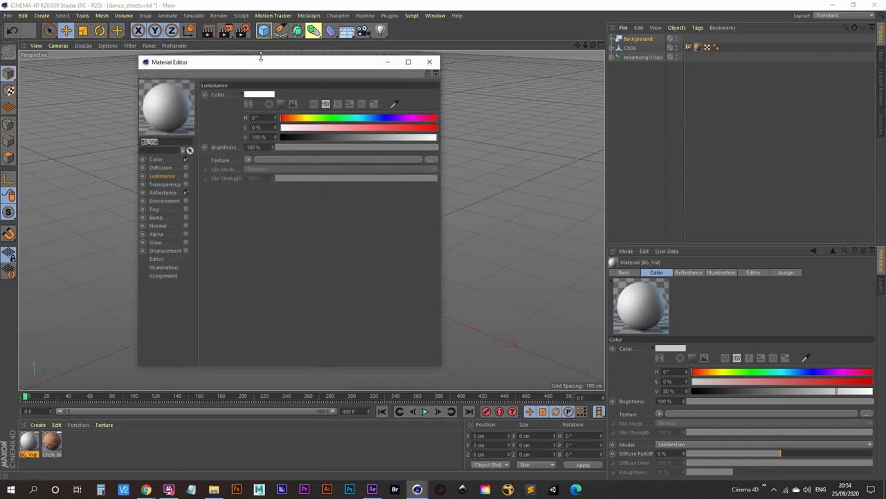
drag(288, 64, 362, 61)
click(260, 154)
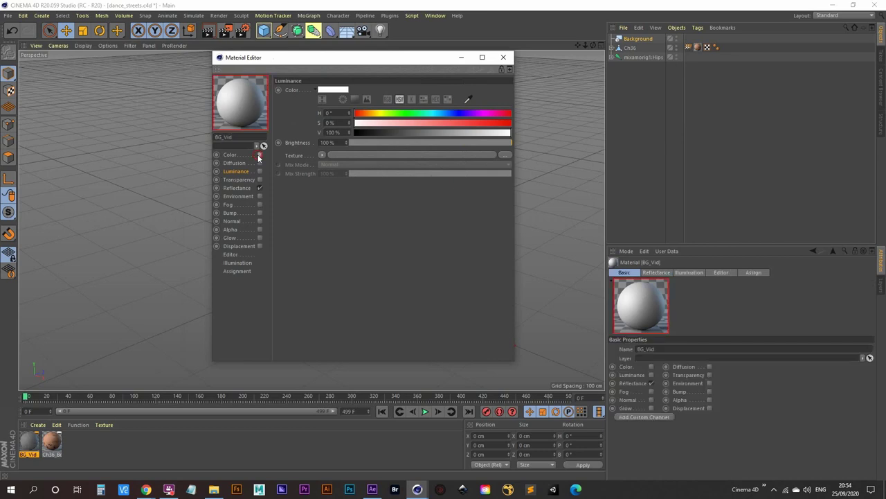
click(260, 187)
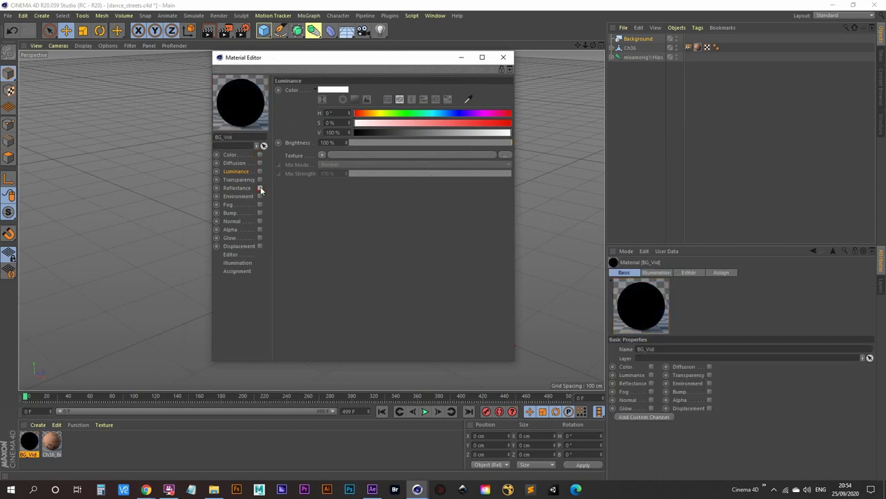
click(260, 171)
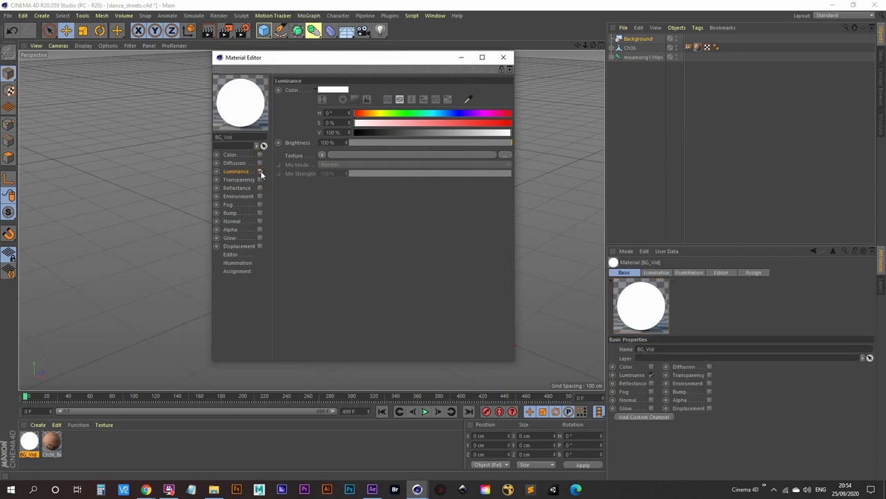
- Load Street.mp4 as BG_Vid's luminance texture and apply it to the Background object
click(321, 155)
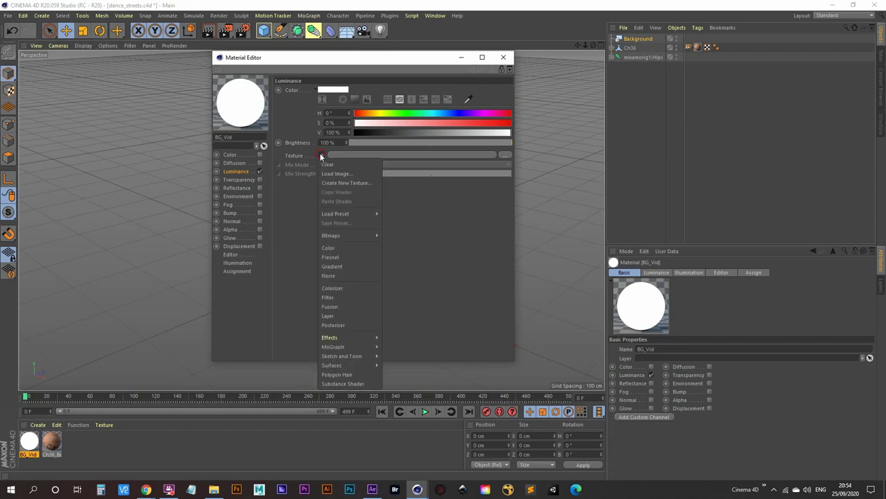
click(340, 174)
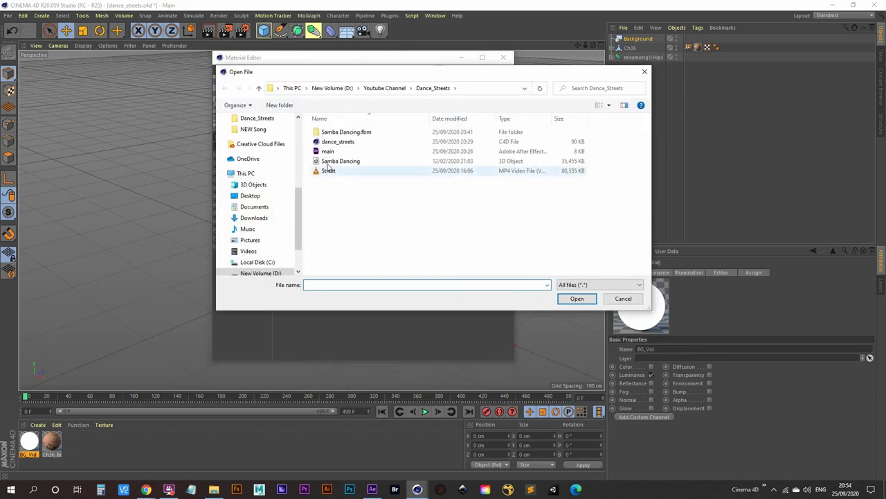
double_click(329, 171)
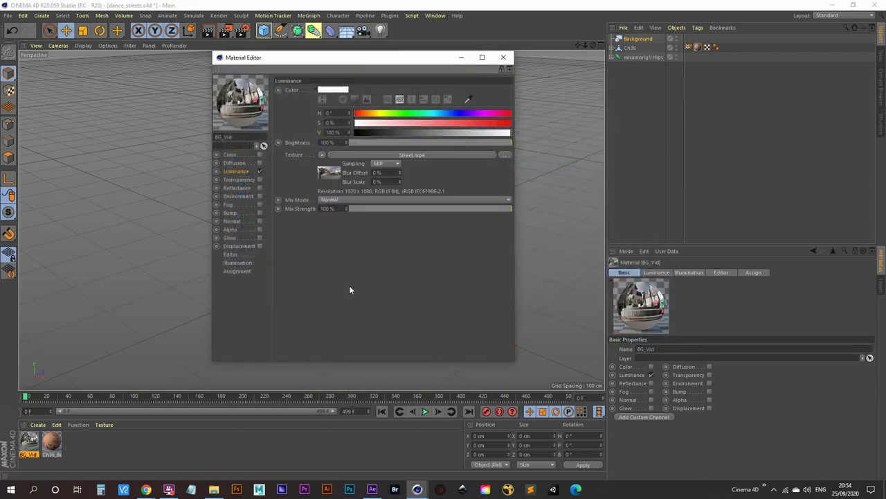
click(504, 58)
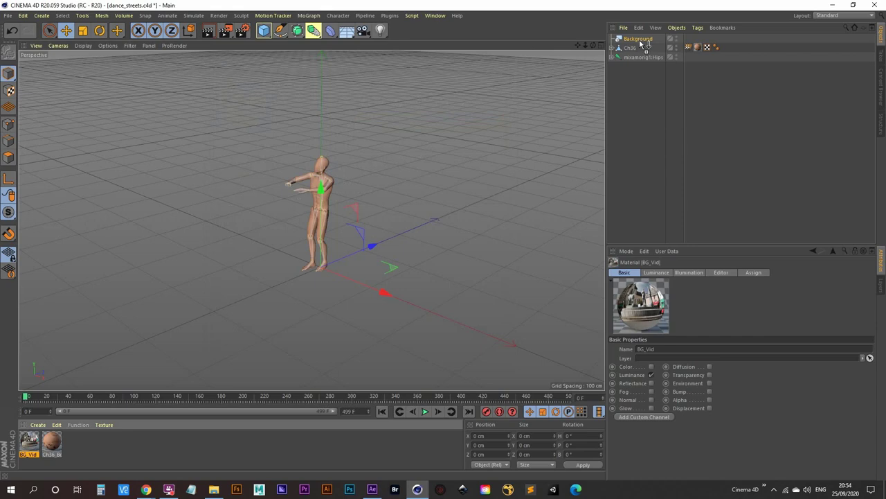
drag(642, 42, 641, 43)
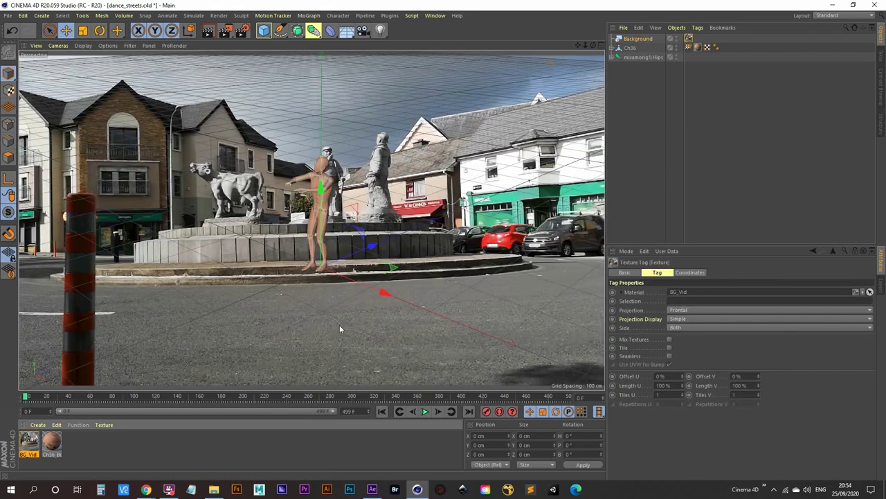
- Enable Animate Preview on BG_Vid so the street footage plays in the viewport
click(424, 412)
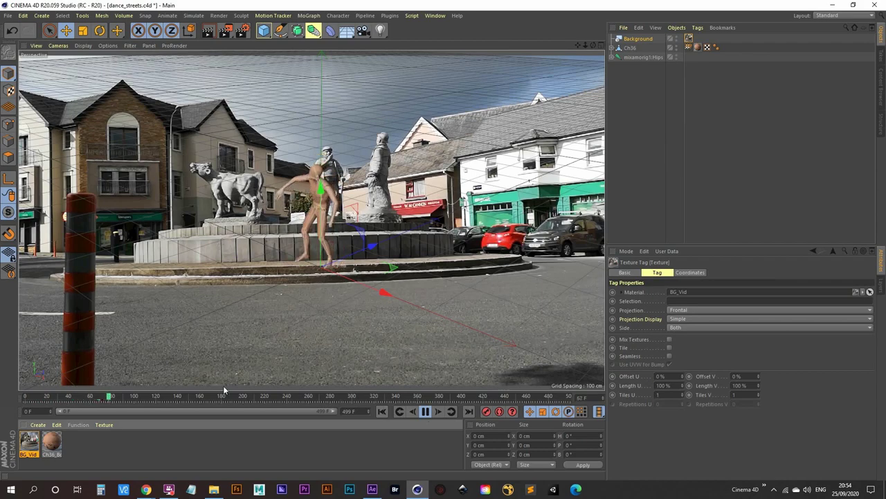
double_click(30, 446)
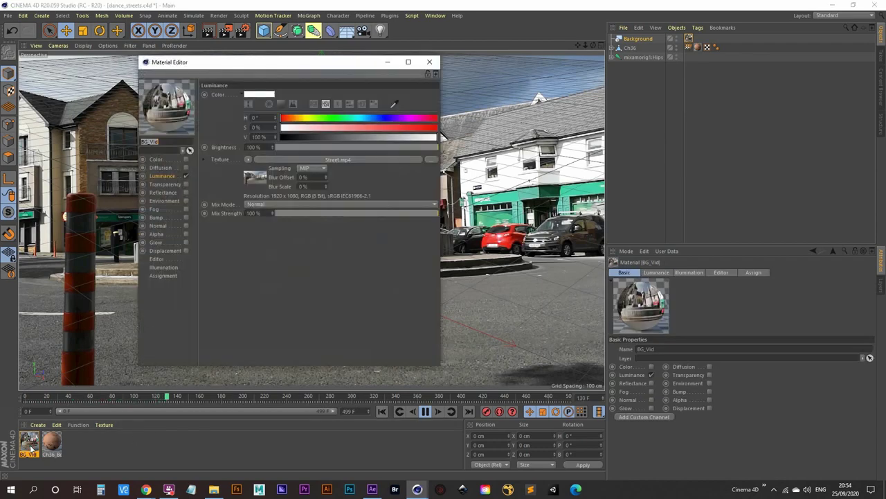
drag(323, 64, 475, 69)
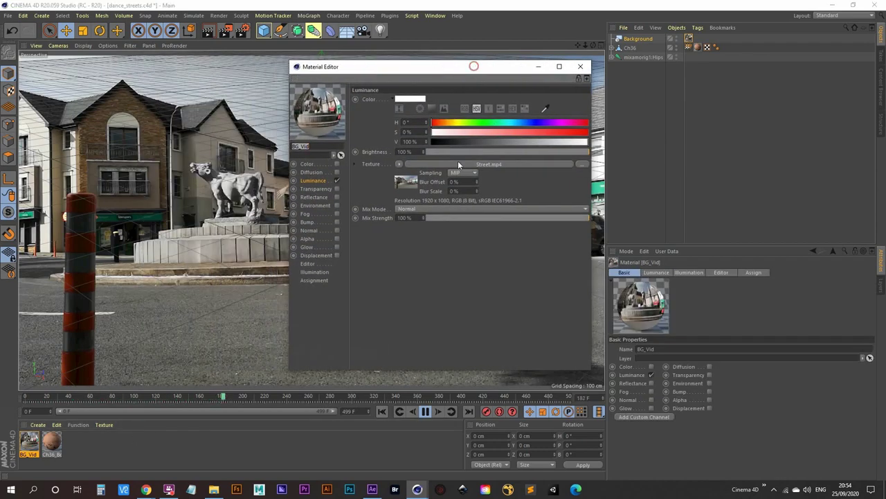
click(410, 185)
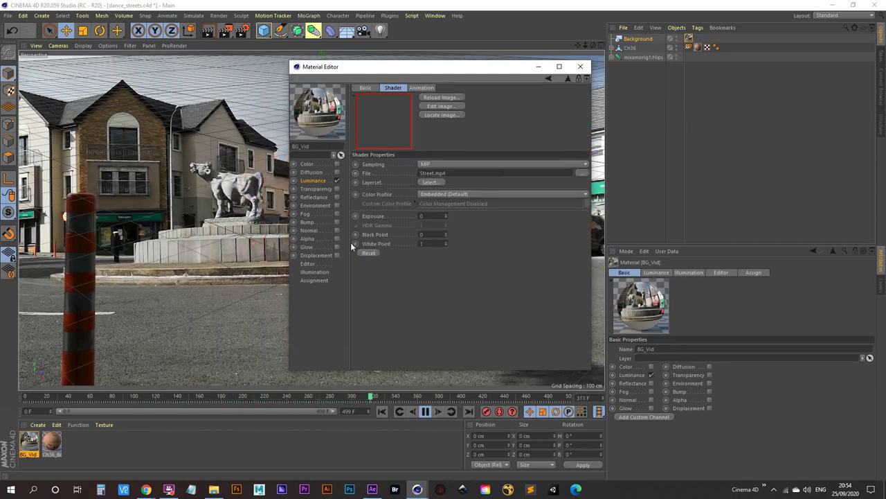
click(311, 264)
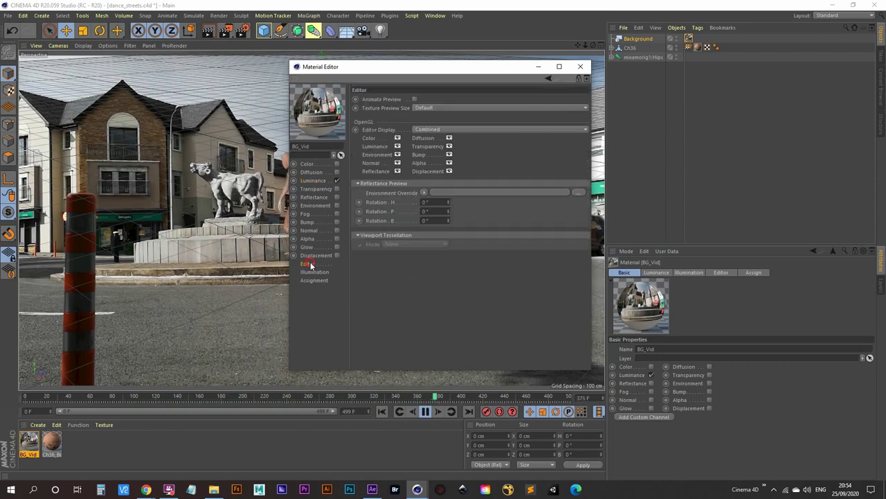
click(415, 99)
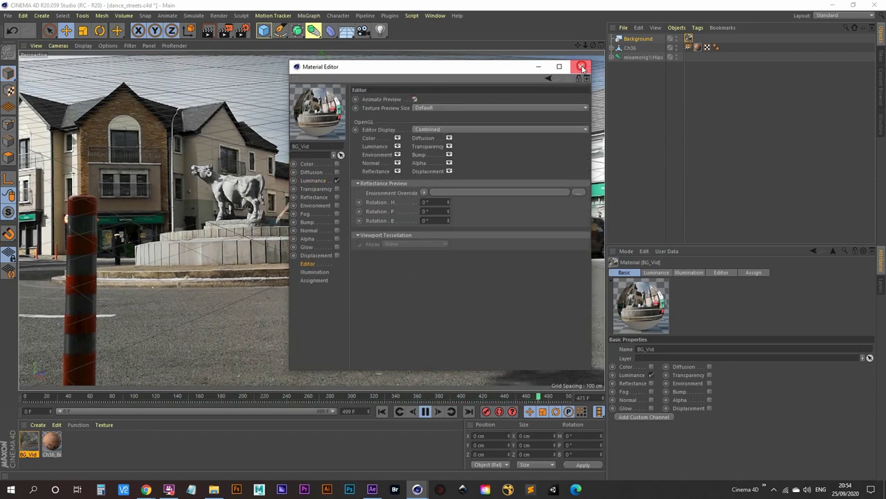
- Stop playback and add a new camera to the scene
click(581, 68)
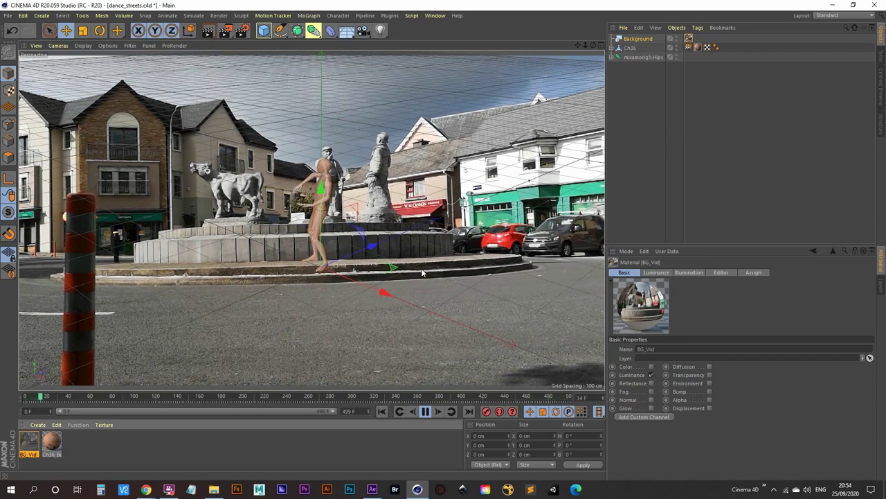
click(425, 412)
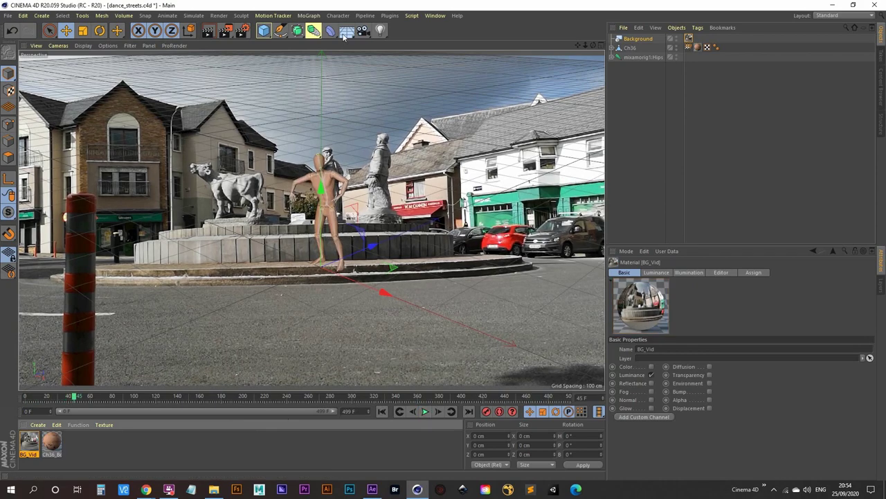
click(363, 30)
- Look through the new camera and orbit, dolly and lower it toward the mannequin
click(680, 40)
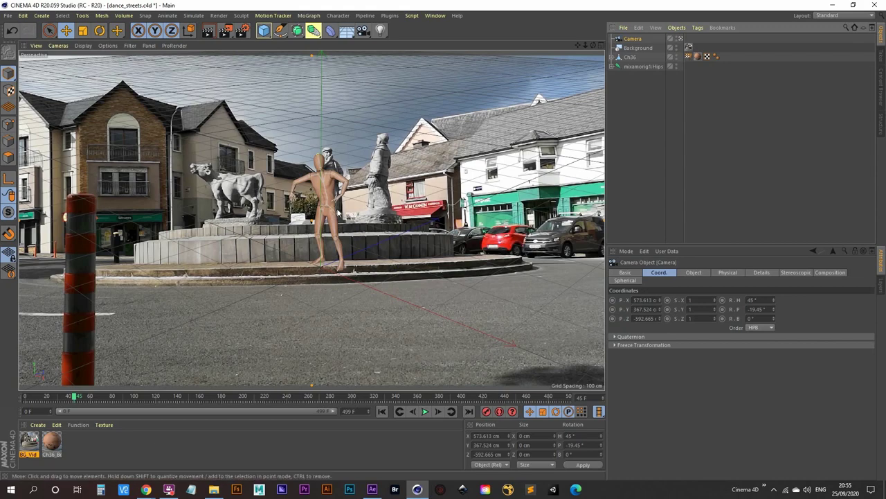
alt+drag(325, 220, 350, 281)
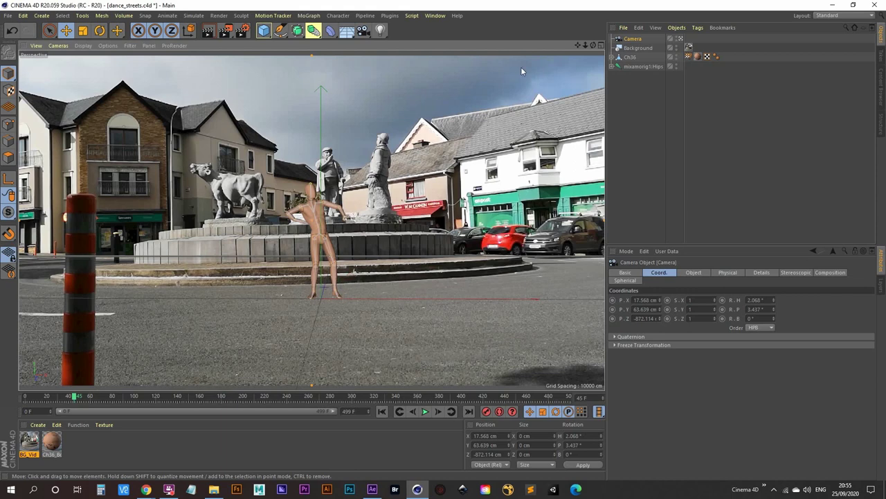
mouse_move(586, 45)
mouse_down()
mouse_move(572, 48)
mouse_move(615, 46)
mouse_move(582, 45)
mouse_move(599, 45)
mouse_up()
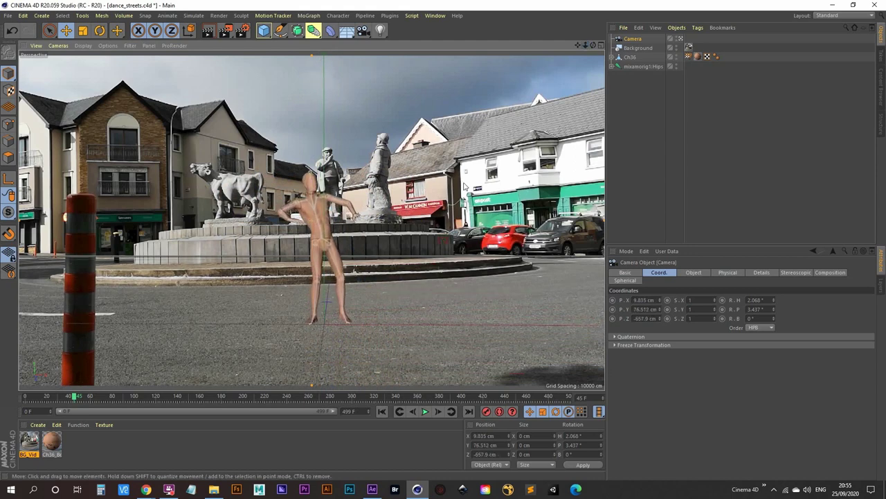
alt+middle_drag(338, 280, 338, 259)
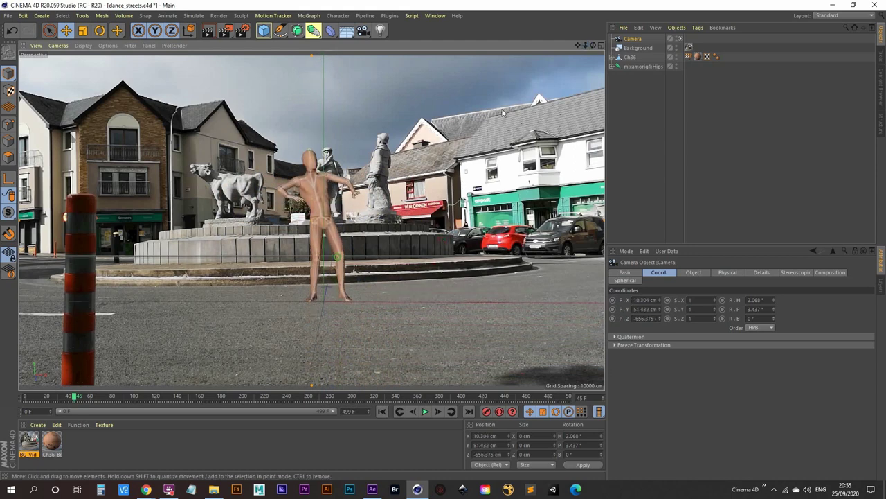
mouse_move(586, 46)
mouse_down()
mouse_move(572, 51)
mouse_move(586, 46)
mouse_up()
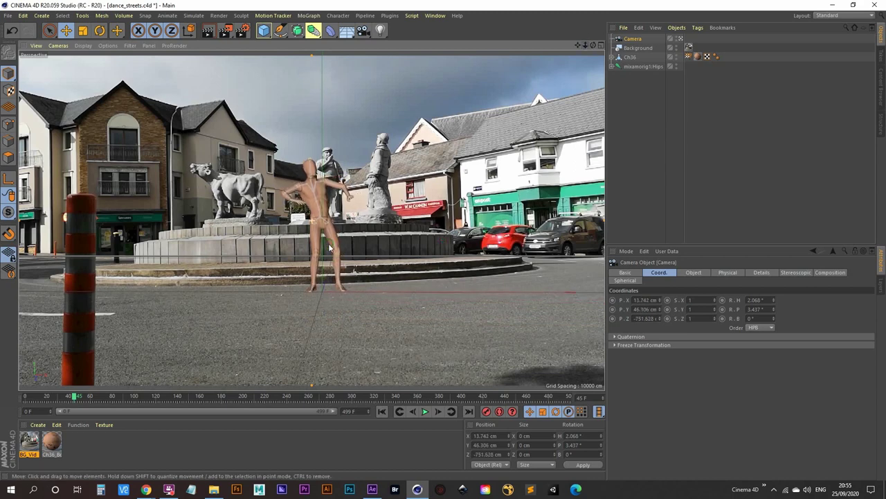
alt+middle_drag(329, 248, 324, 329)
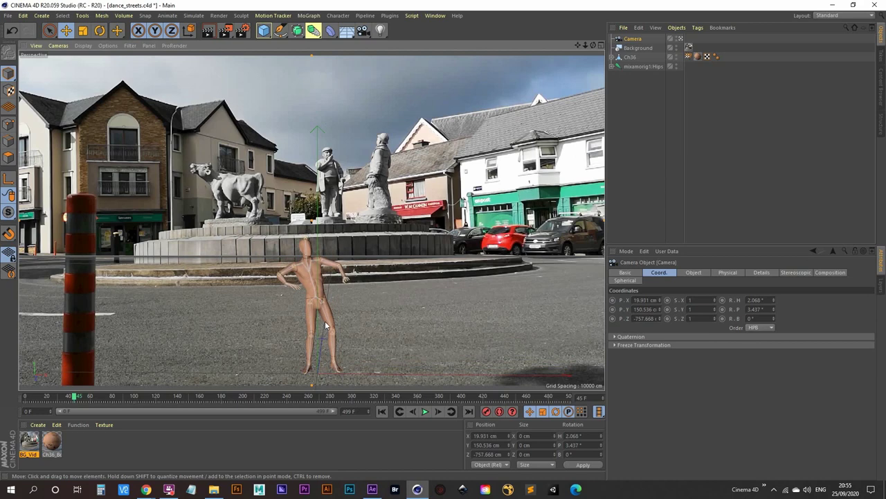
alt+middle_drag(331, 328, 329, 256)
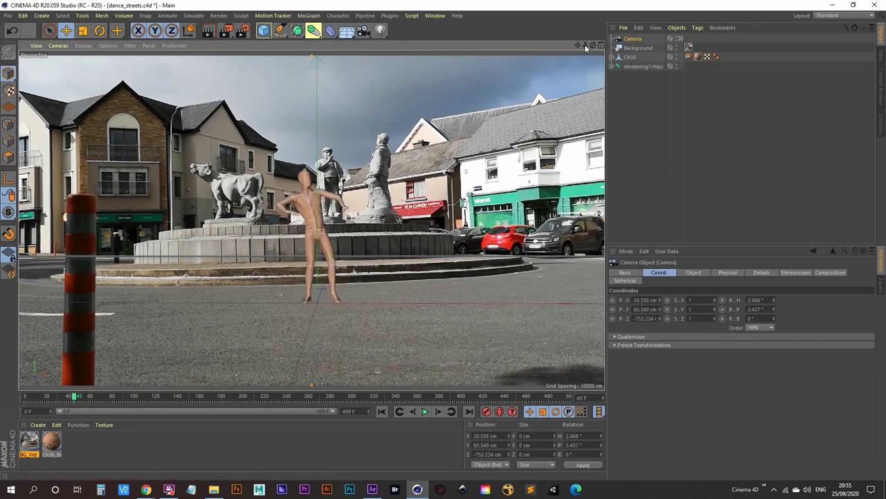
- Fine-tune the camera so the mannequin stands on the pavement before the fountain statues
scroll(396, 253, up, 2)
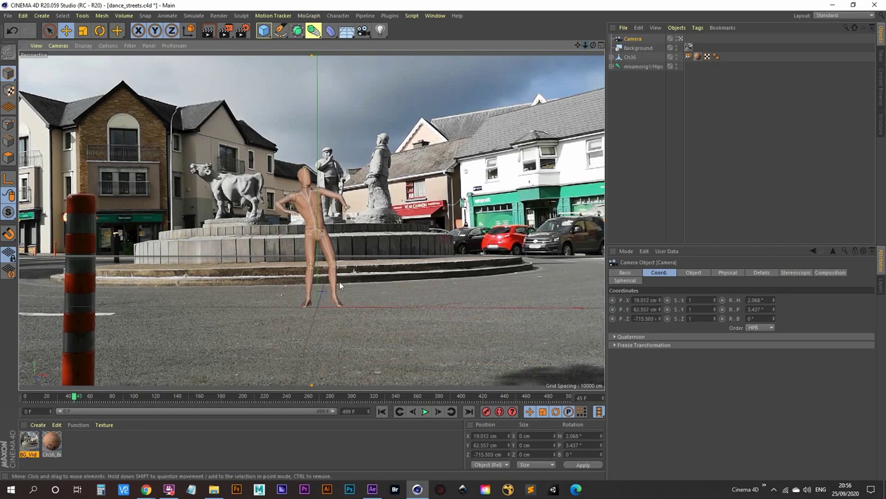
alt+middle_drag(340, 285, 339, 282)
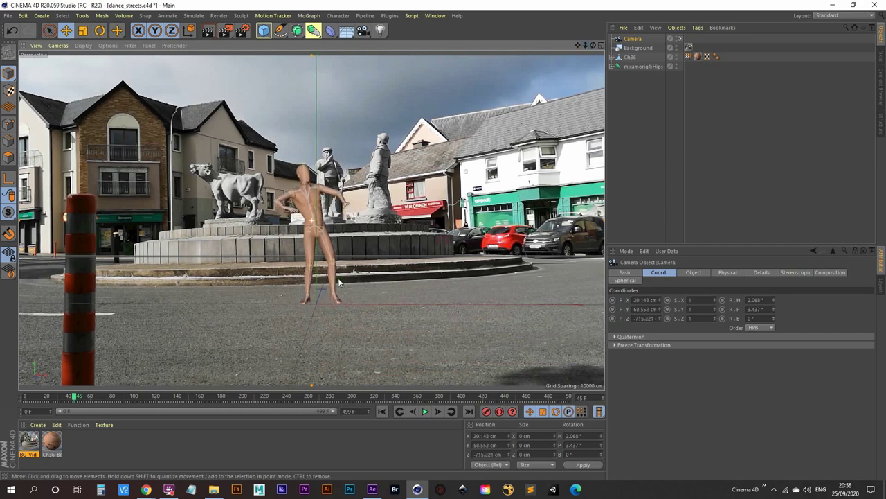
drag(586, 45, 361, 210)
alt+middle_drag(320, 234, 325, 280)
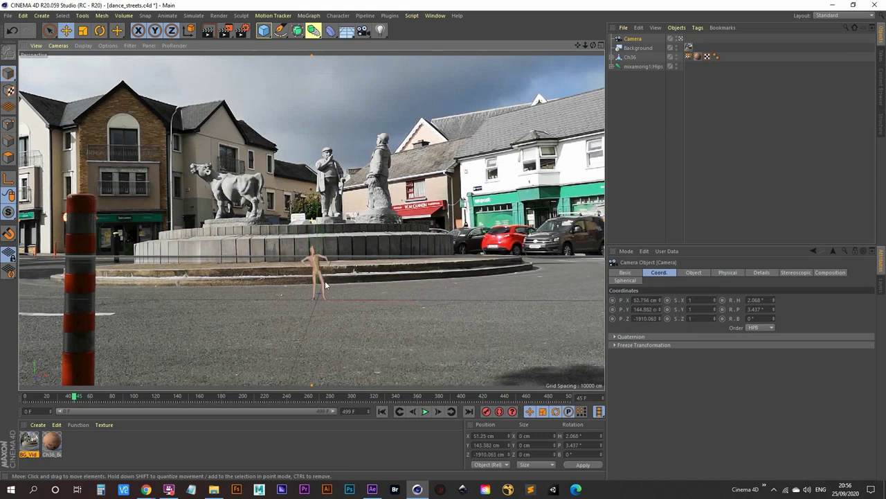
key(ctrl+shift+z)
key(ctrl+shift+z)
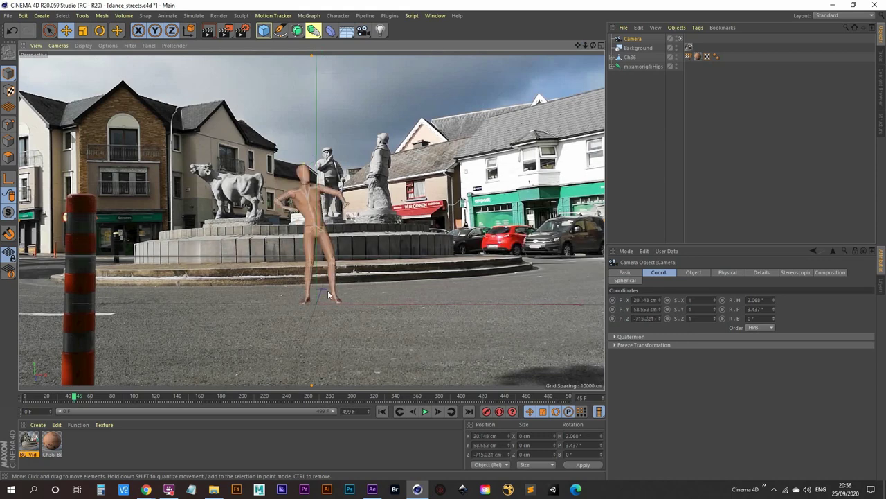
alt+drag(330, 299, 328, 298)
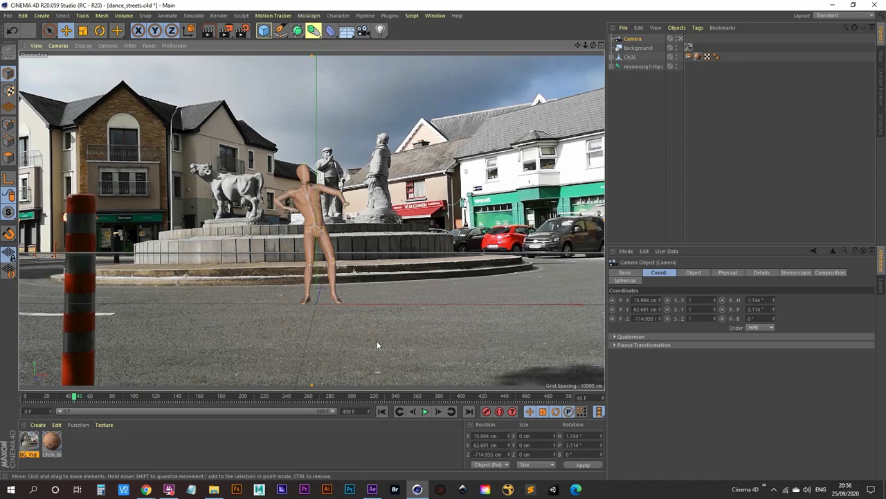
- Play the dance, stop at frame 84, and render a preview of that frame
click(425, 411)
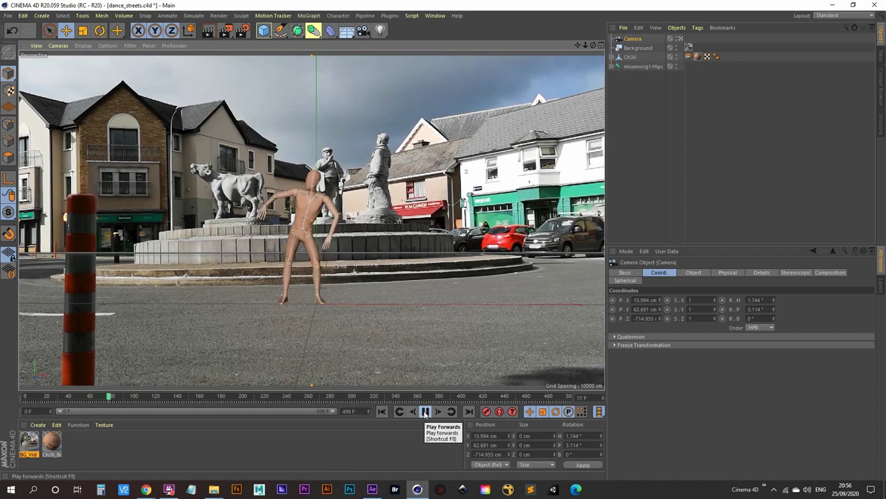
click(425, 411)
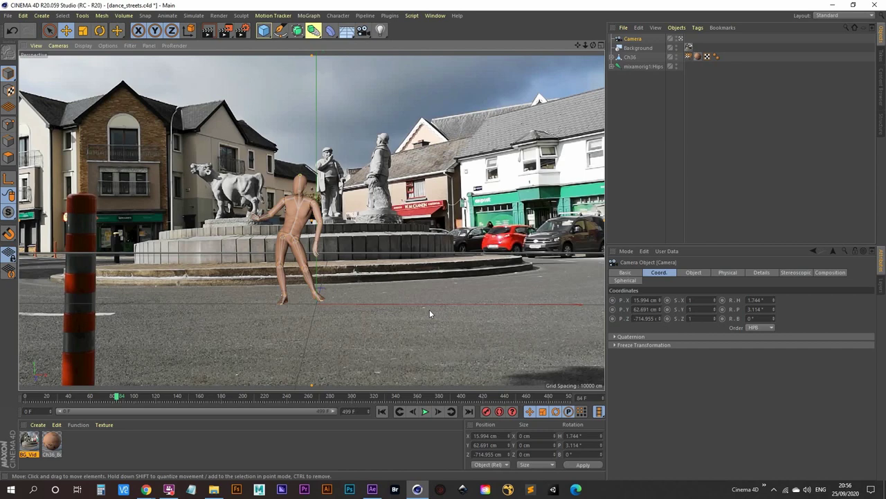
click(207, 30)
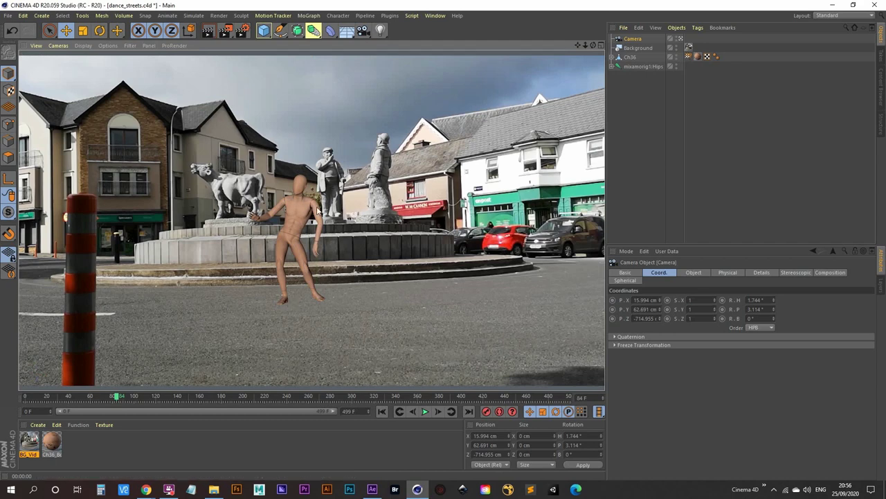
click(638, 137)
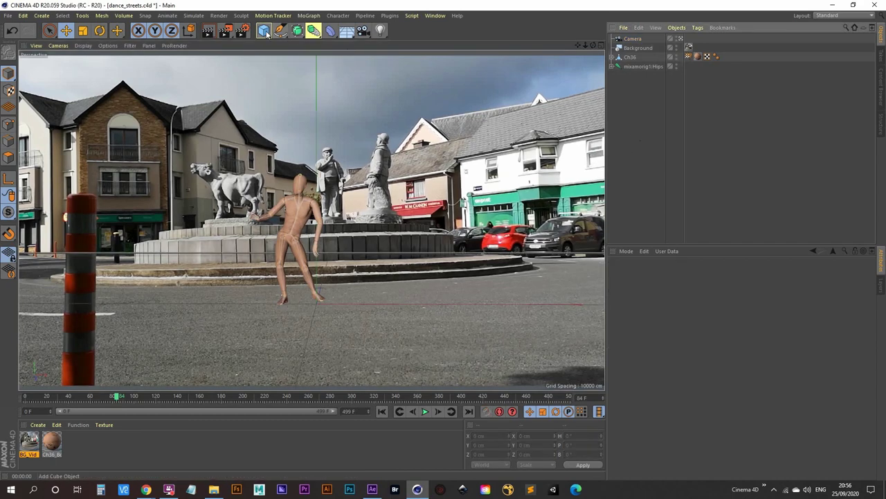
click(265, 32)
- Add a Plane under the mannequin and scale it to about 2309.6 cm as the floor
click(348, 60)
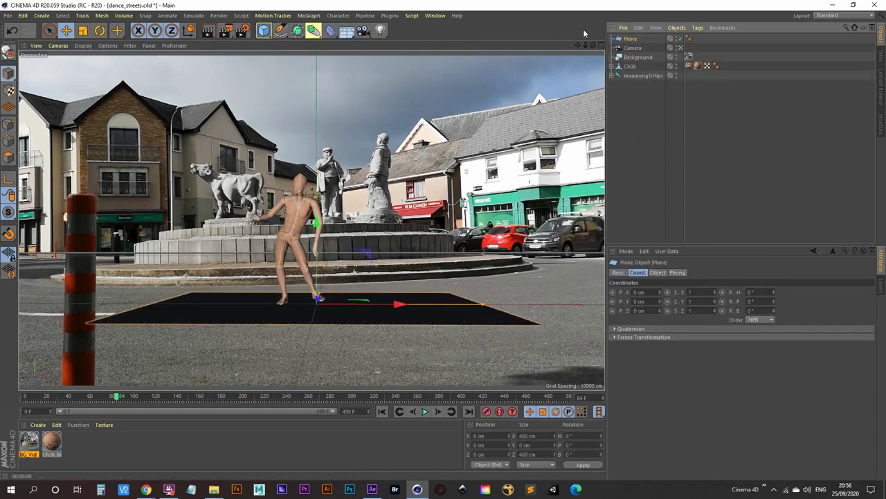
click(83, 29)
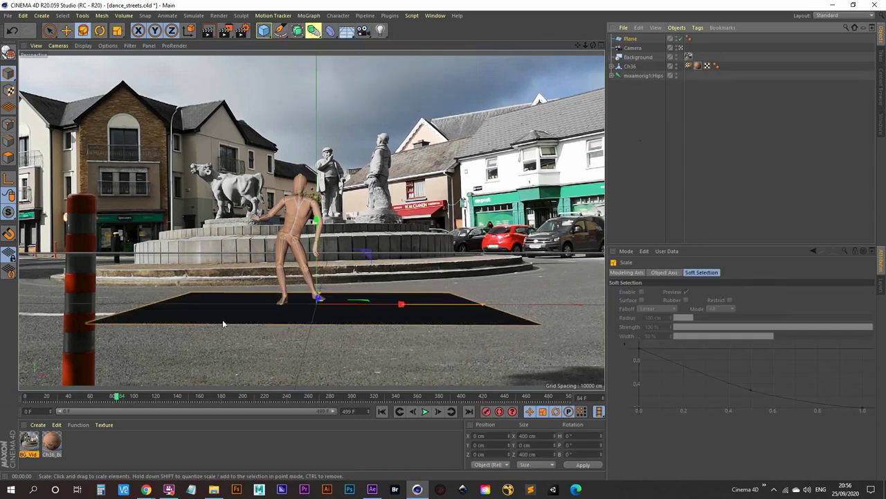
drag(291, 349, 398, 276)
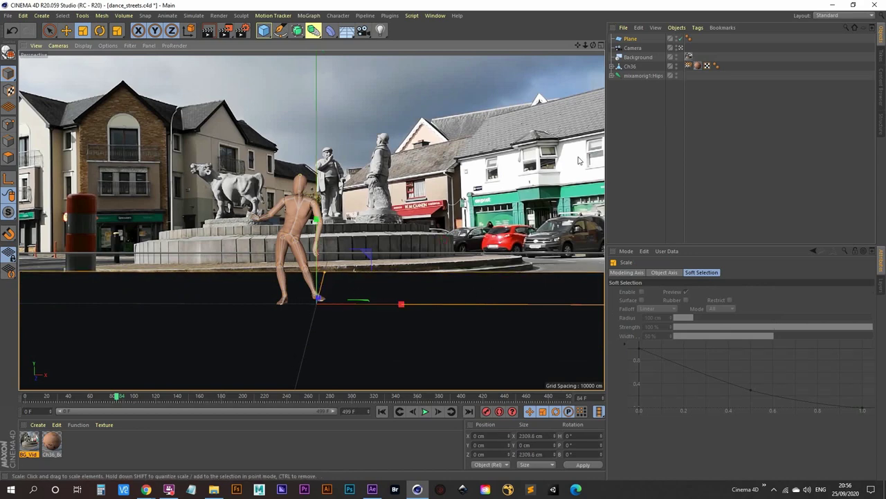
click(623, 90)
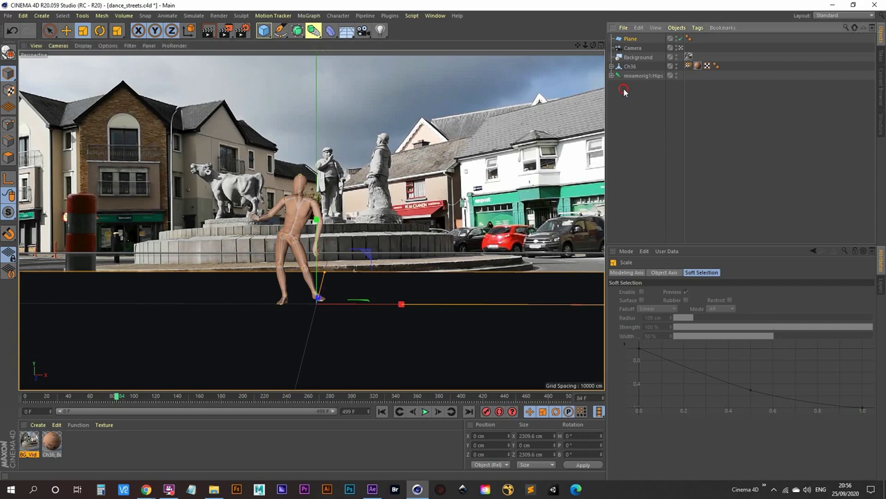
click(345, 30)
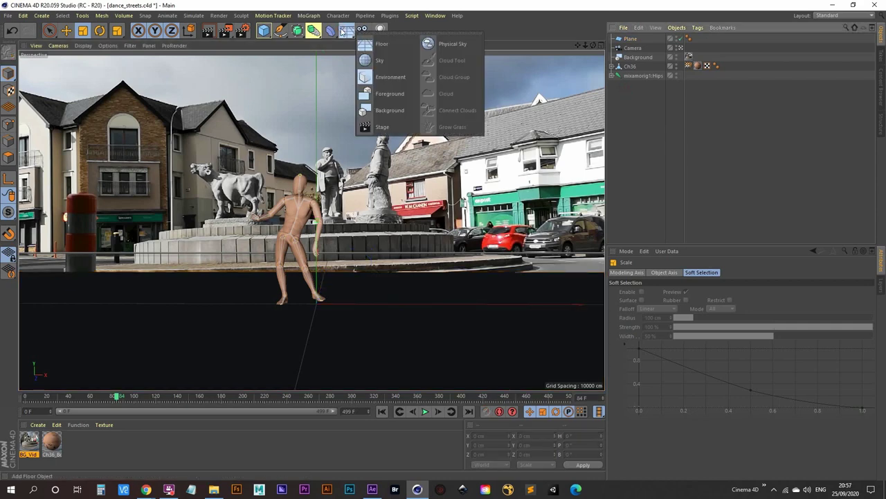
- Add a Sky object to the scene, then switch over to After Effects
click(386, 60)
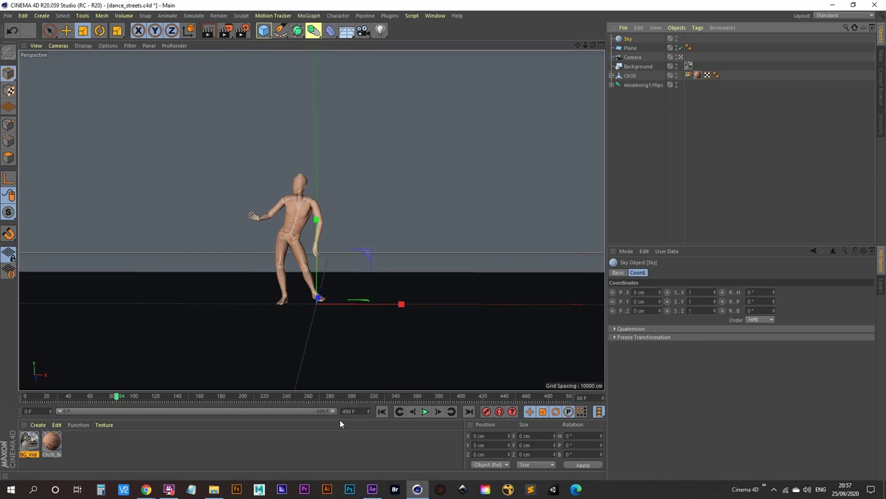
click(373, 489)
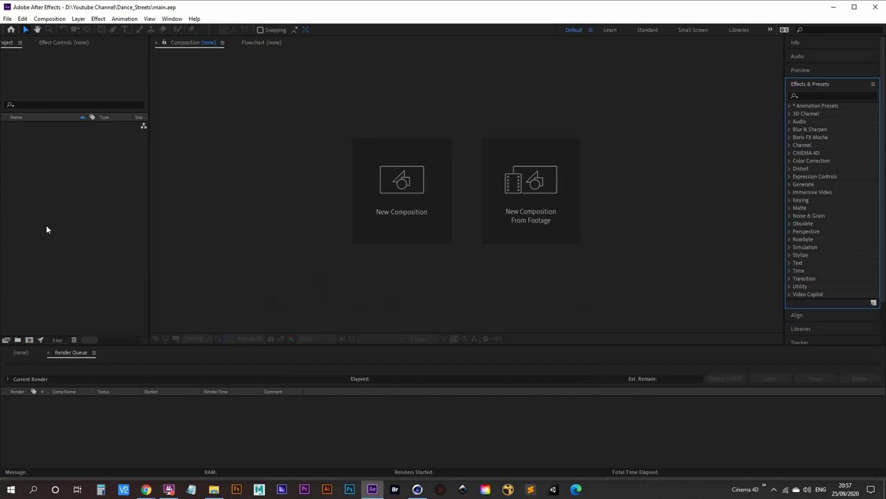
- Import Street.mp4 from Youtube Channel > Dance_Streets and build a Street composition from it
double_click(74, 206)
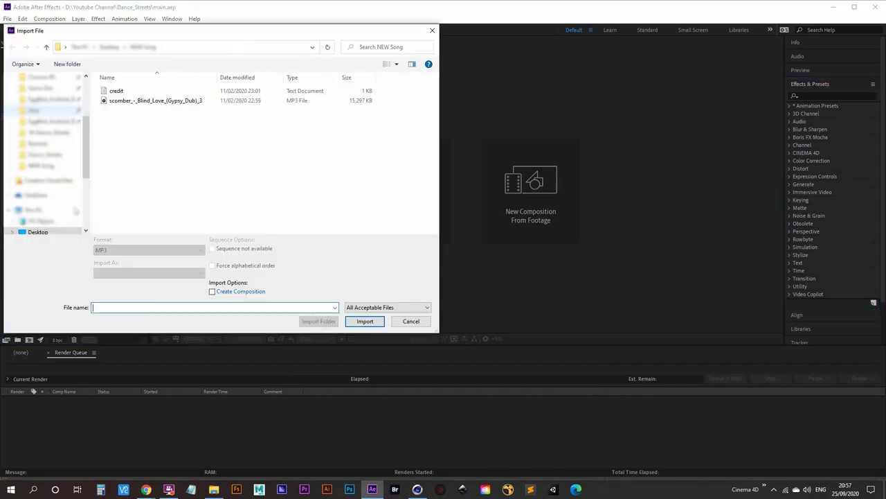
scroll(59, 134, up, 3)
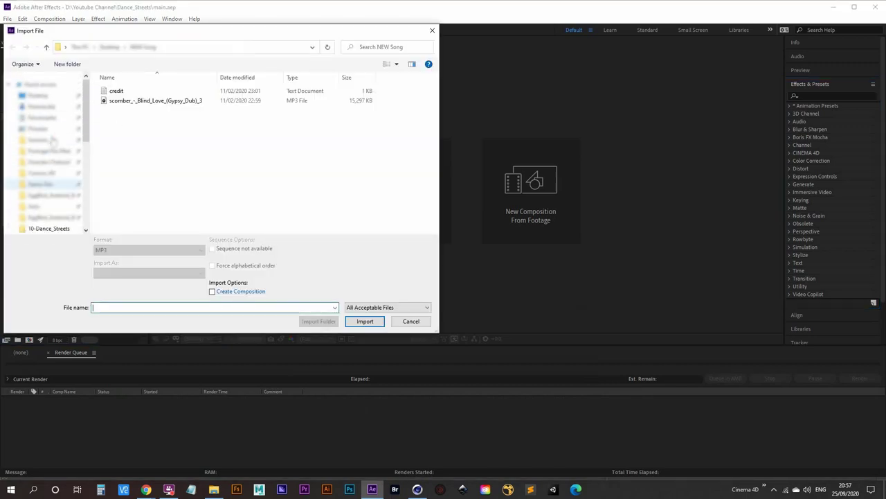
scroll(49, 149, down, 2)
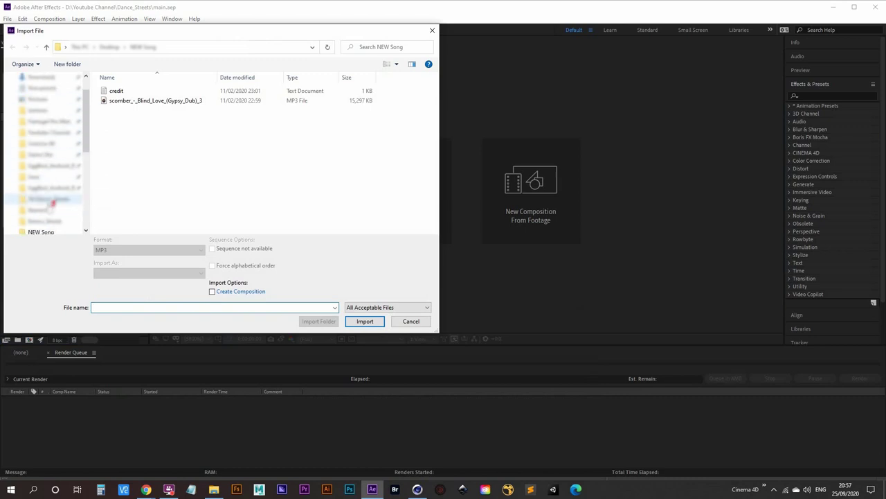
click(47, 133)
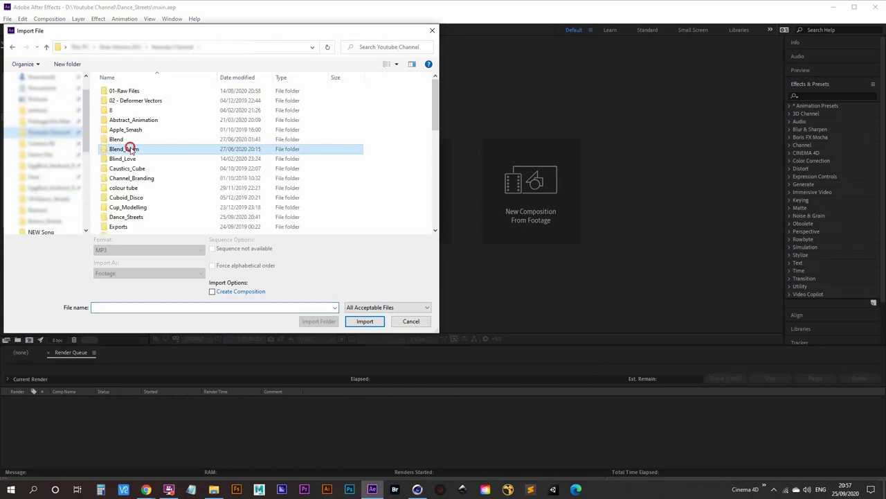
double_click(132, 217)
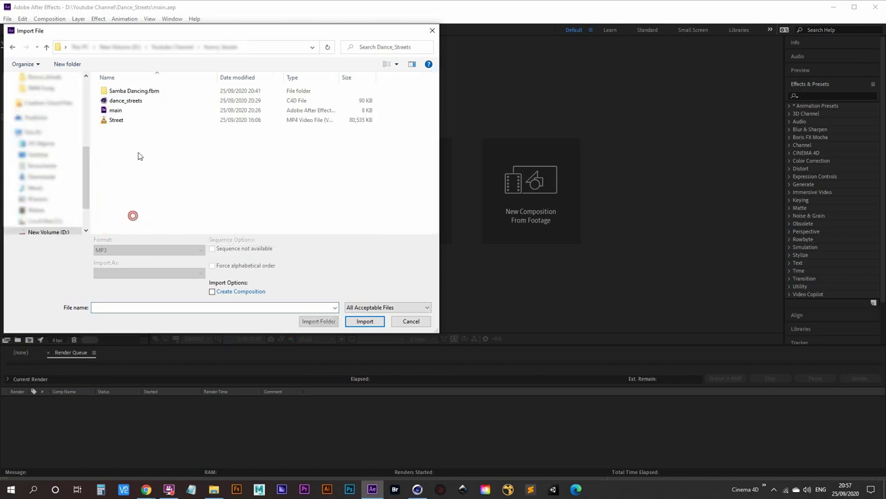
double_click(130, 121)
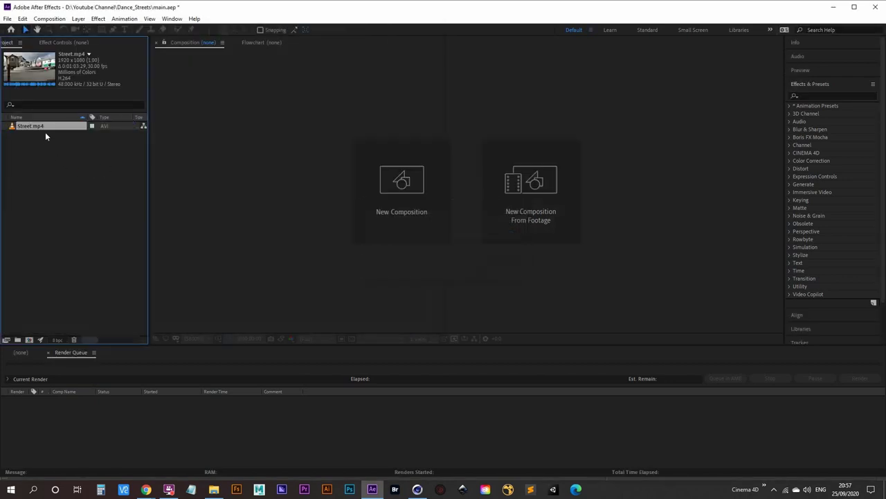
drag(43, 125, 30, 341)
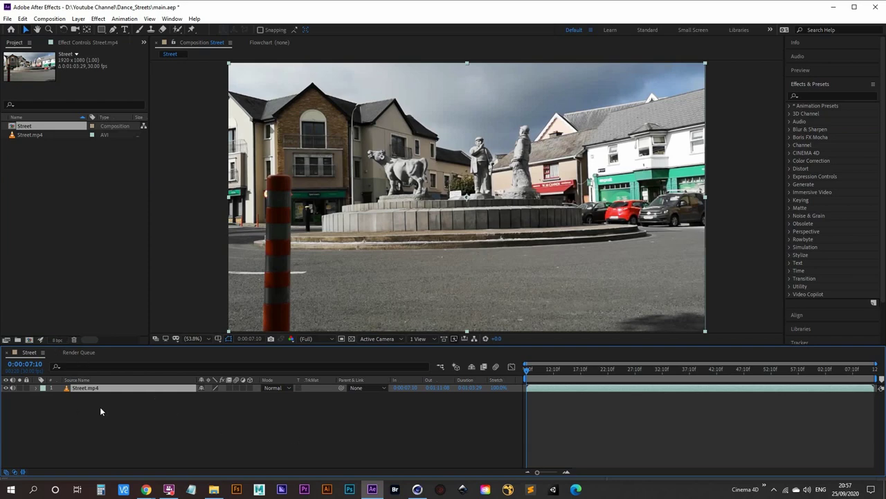
- Scrub the Street composition forward to the frame at 0:00:22:18
drag(528, 371, 610, 372)
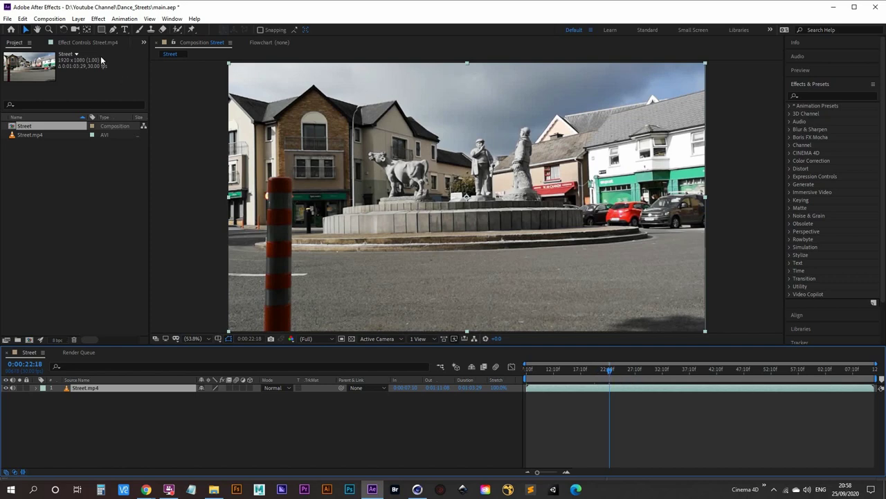
click(49, 19)
- Save the current frame as a still file with TIFF Sequence as the output format
mouse_move(101, 131)
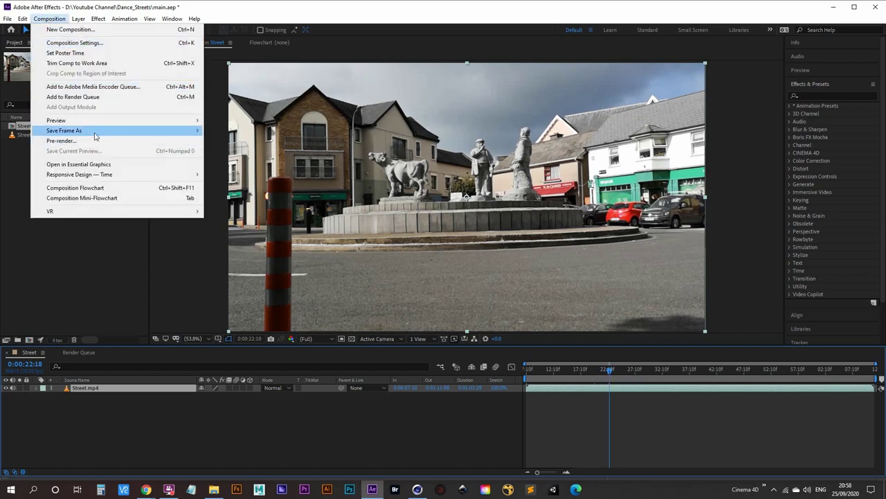
click(244, 131)
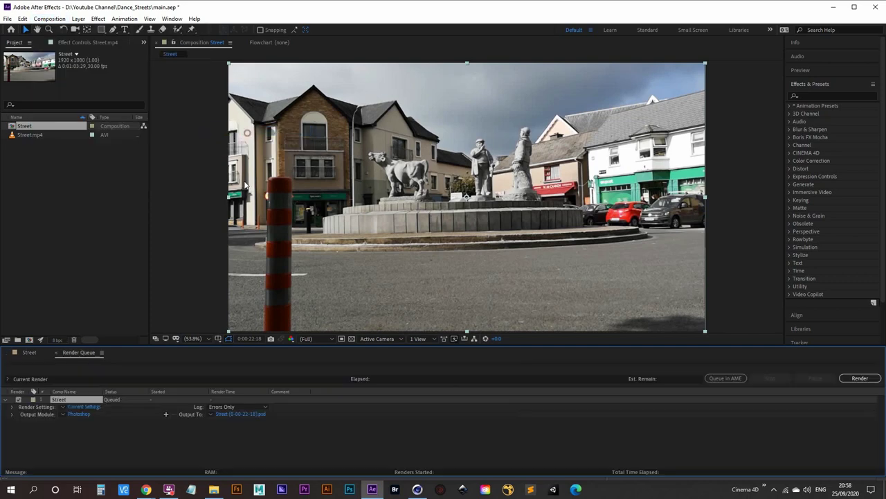
click(79, 414)
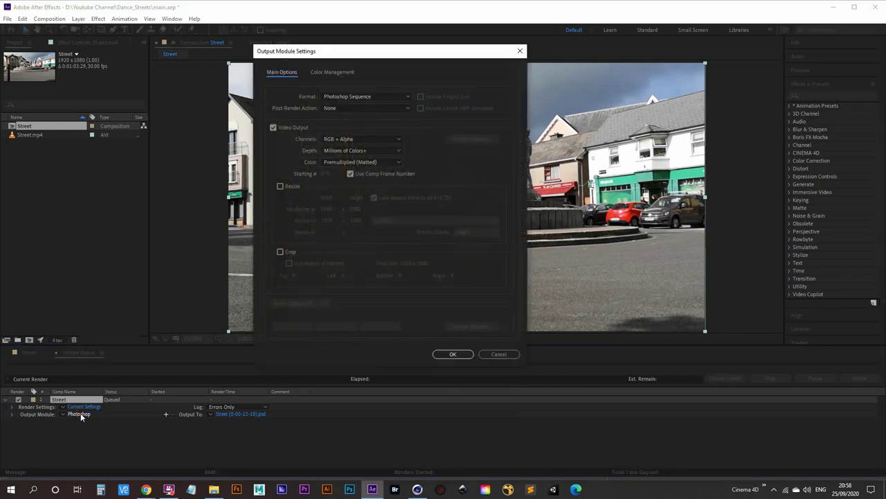
click(364, 96)
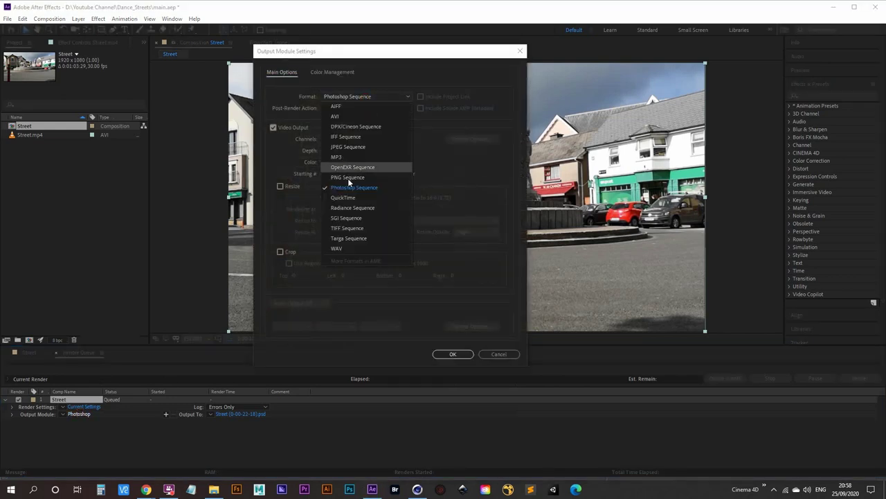
click(358, 228)
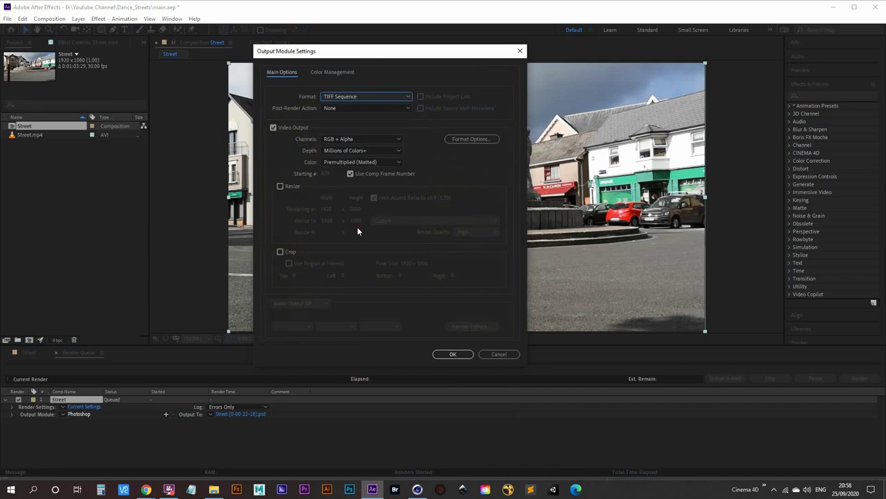
click(452, 354)
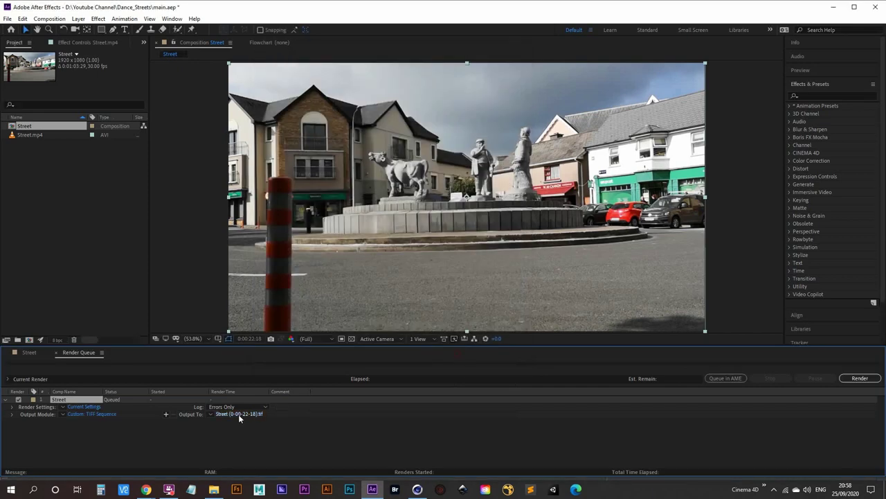
- Output Street (0-00-22-18) to D: > Youtube Channel > Dance_Streets and render it
click(238, 414)
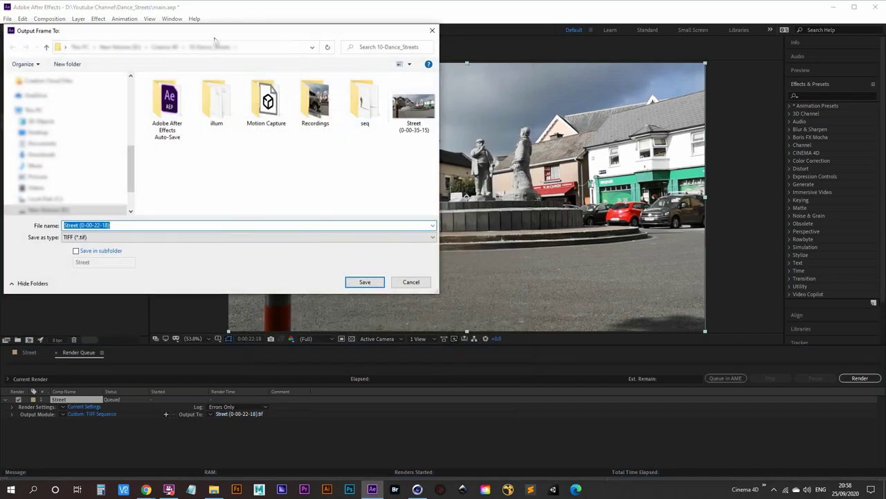
click(124, 46)
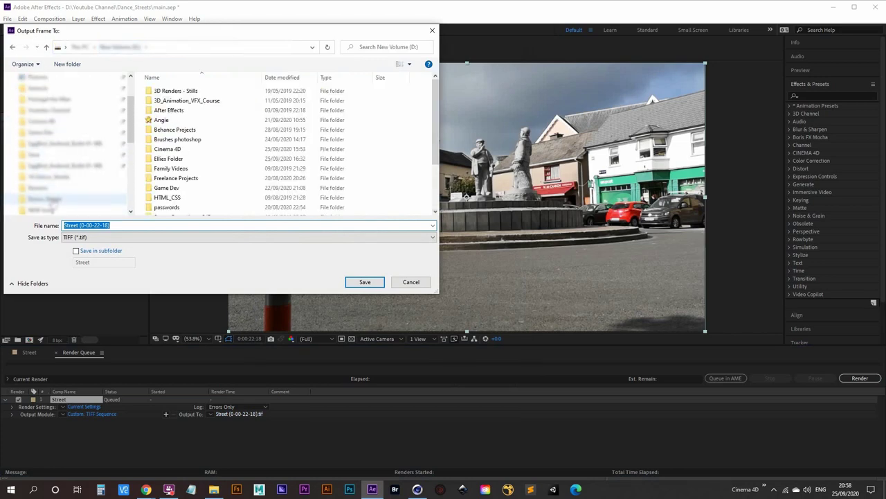
scroll(54, 199, down, 2)
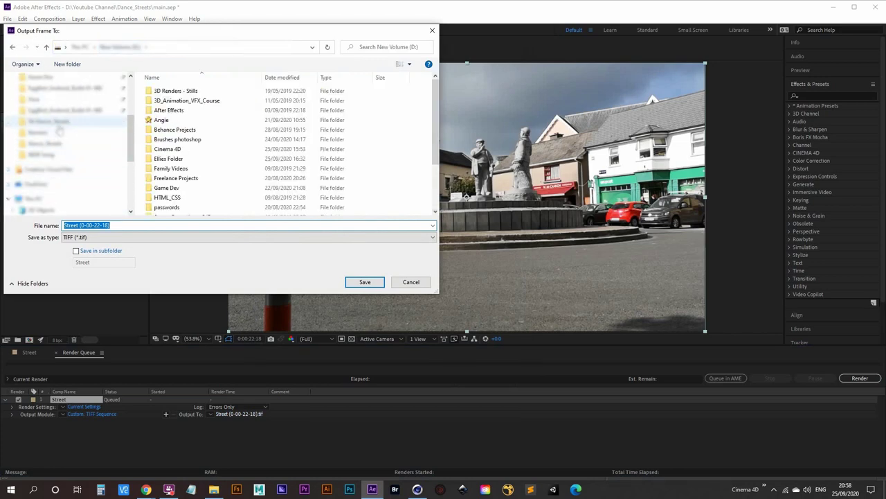
scroll(62, 125, up, 2)
click(60, 88)
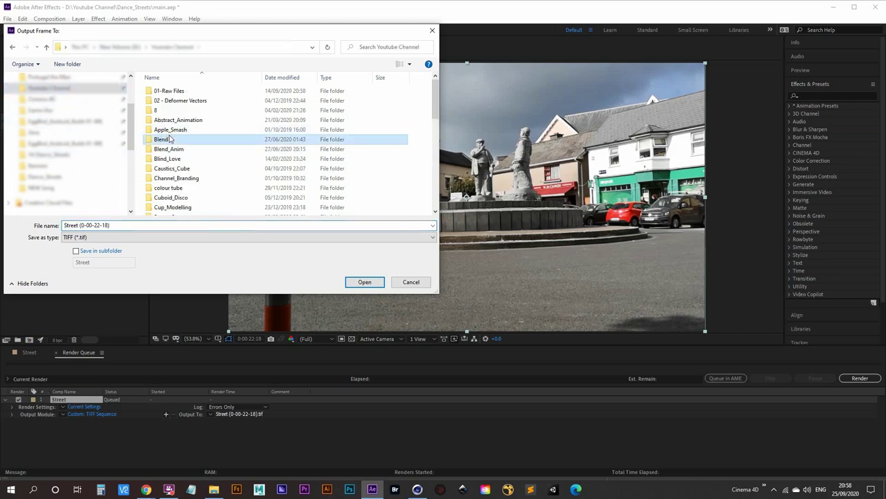
scroll(167, 137, down, 4)
key(Return)
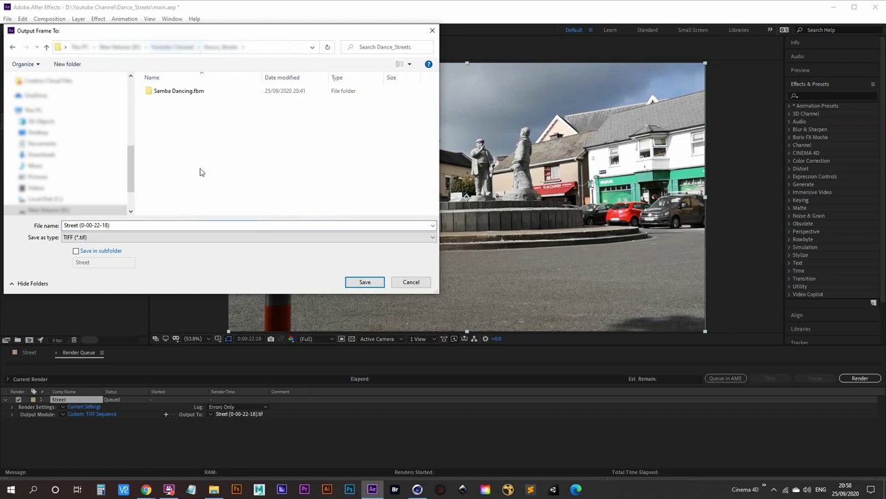
click(353, 282)
click(862, 380)
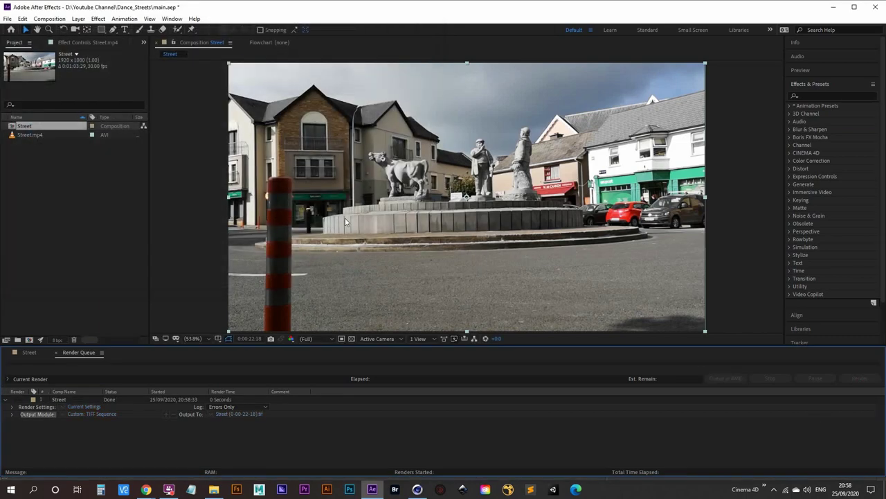
- Back in Cinema 4D, create a new material named HD_Frame
click(418, 489)
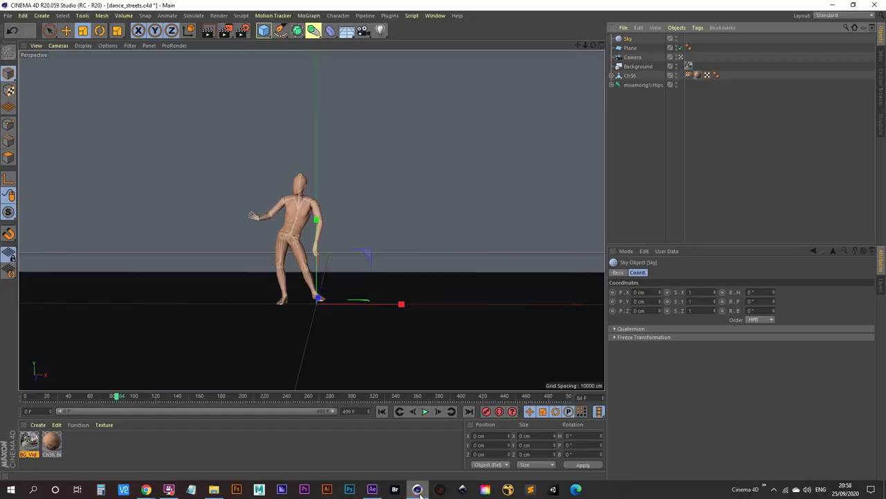
double_click(84, 451)
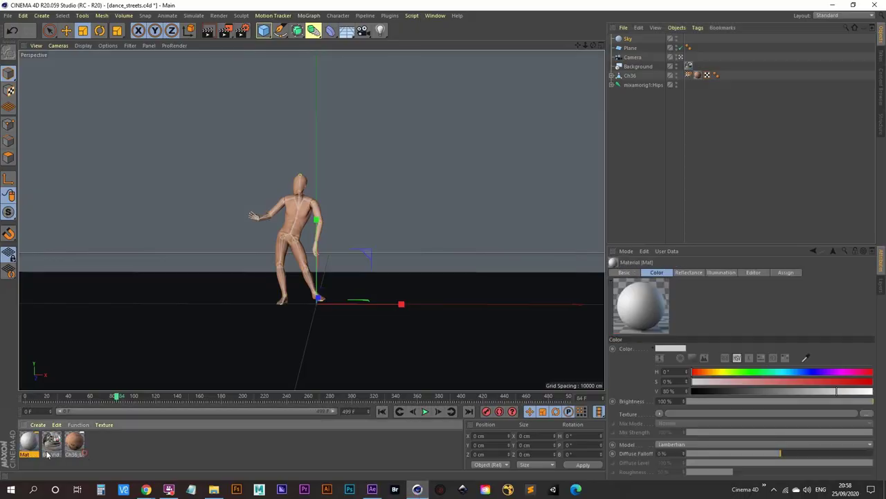
double_click(29, 455)
text(H)
- Disable HD_Frame's Reflectance and load the Street (0-00-22-18) still as its colour texture
double_click(31, 449)
drag(257, 62, 432, 69)
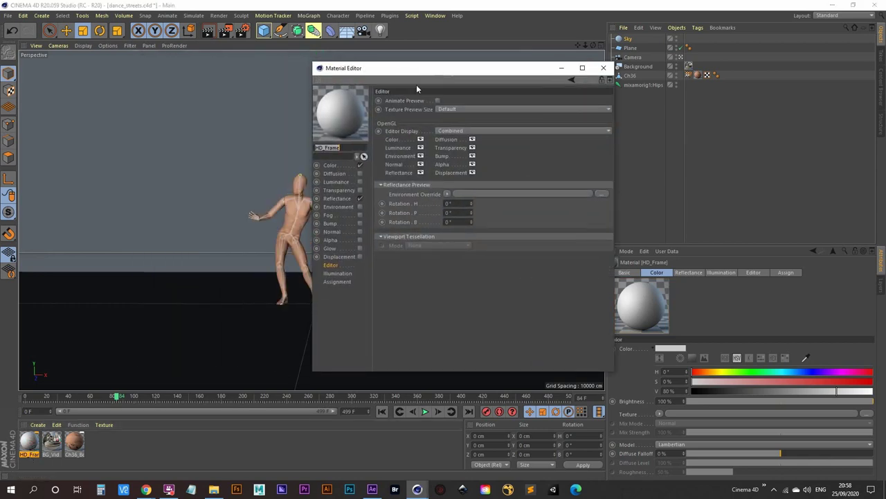
click(359, 199)
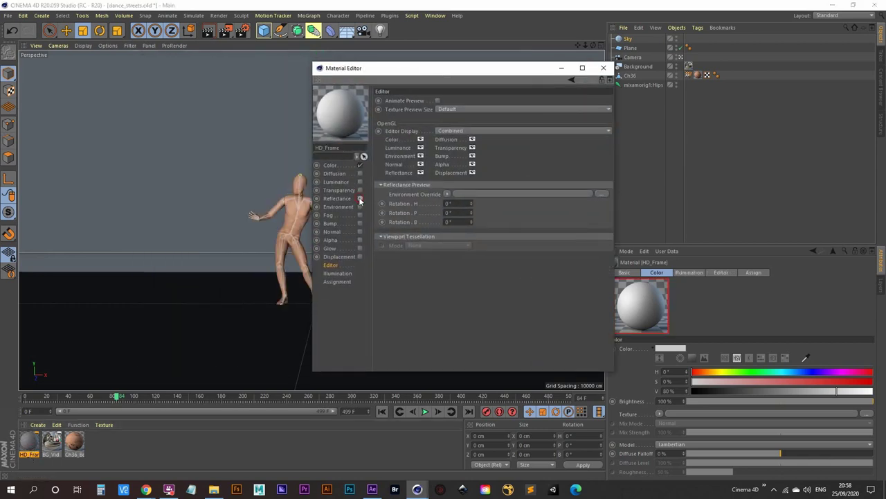
click(331, 166)
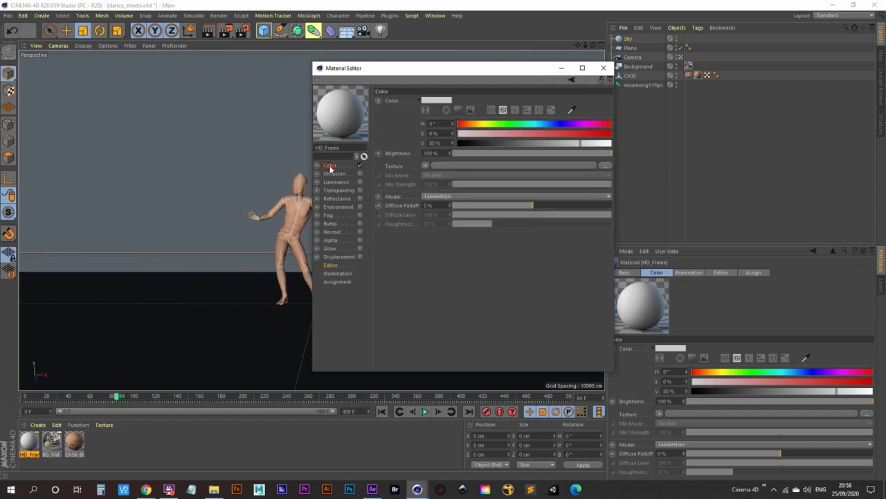
click(425, 167)
click(443, 185)
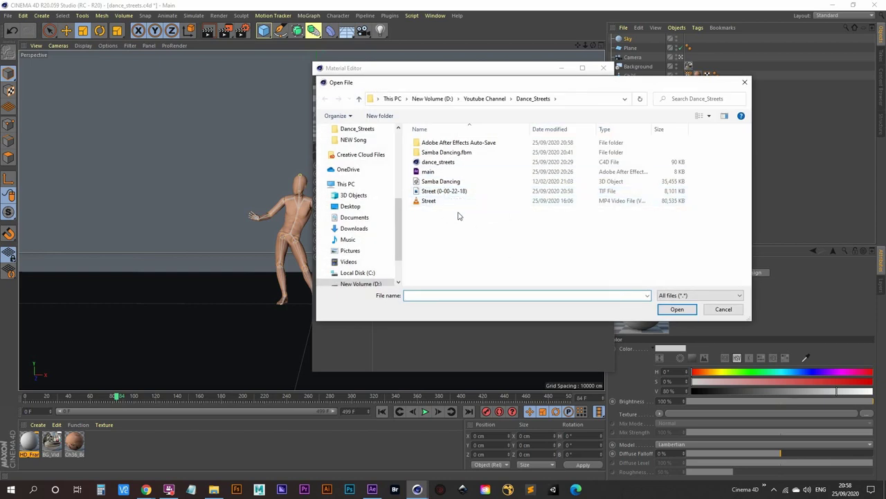
click(456, 194)
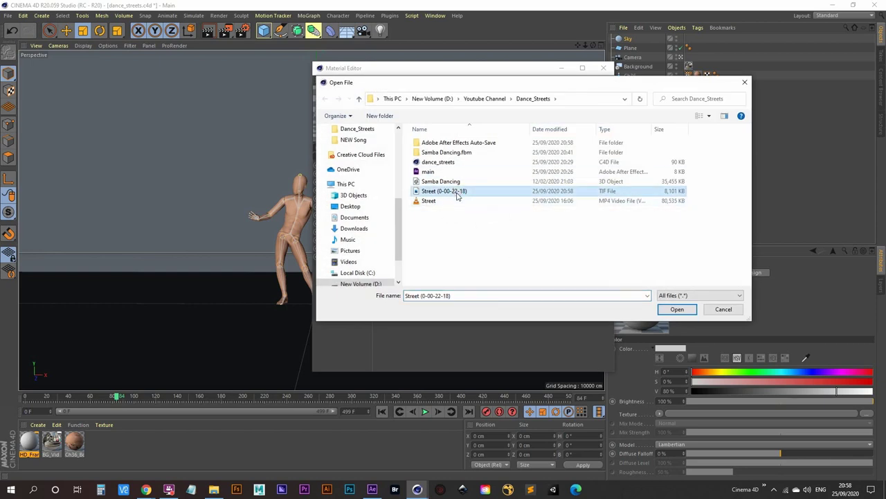
double_click(457, 196)
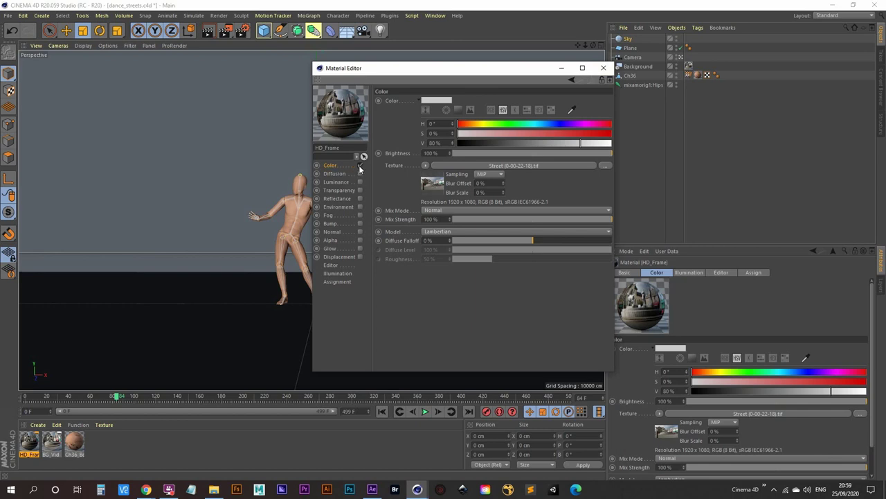
- Move the Street texture from the Color channel into Luminance, turning Color off, and close the editor
click(425, 165)
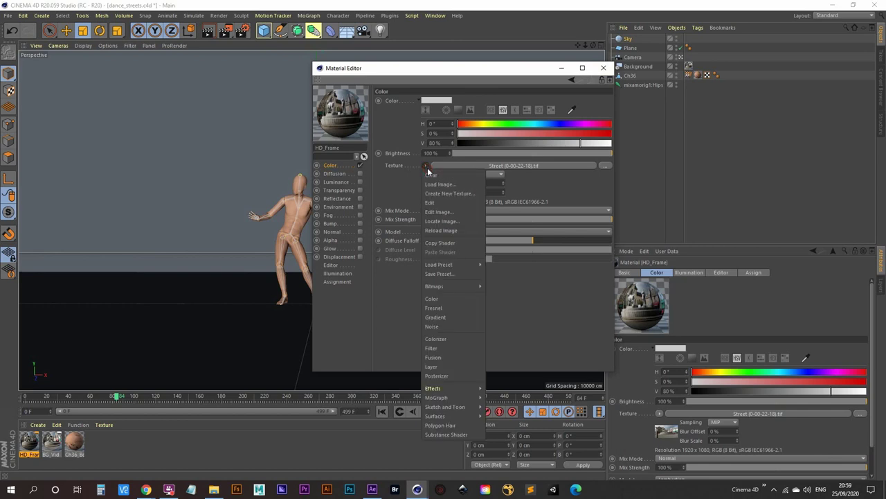
key(Escape)
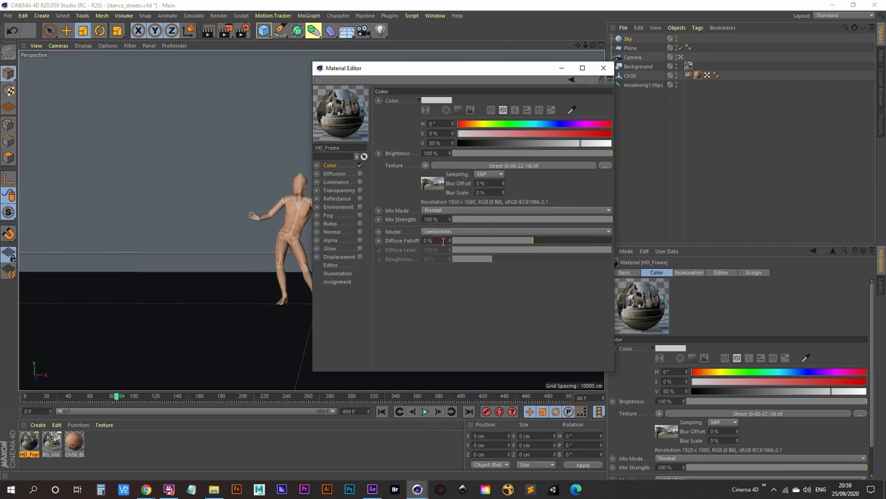
click(360, 167)
click(360, 182)
click(422, 166)
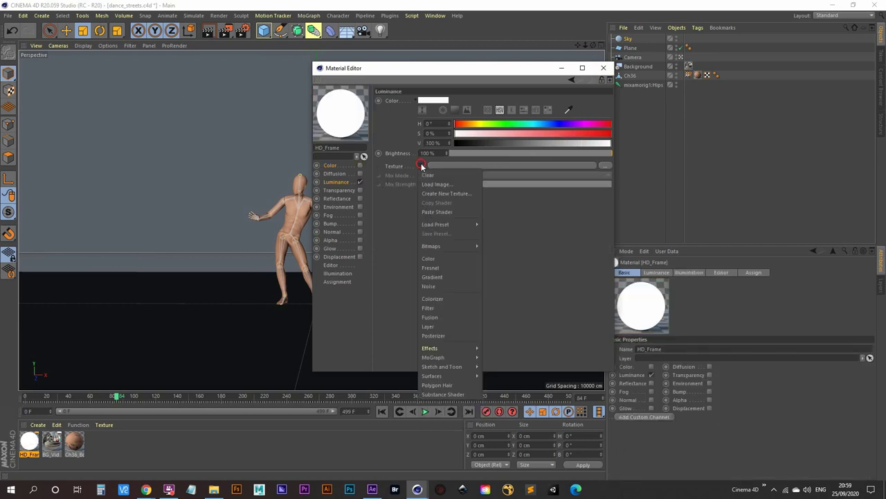
click(446, 212)
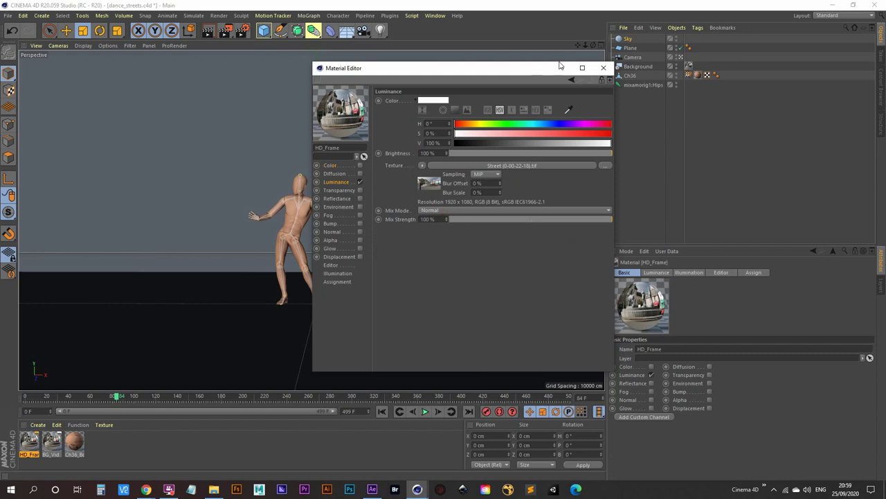
click(603, 68)
- Apply HD_Frame to the Sky and add a Compositing tag with Seen by Camera off
drag(29, 449, 629, 39)
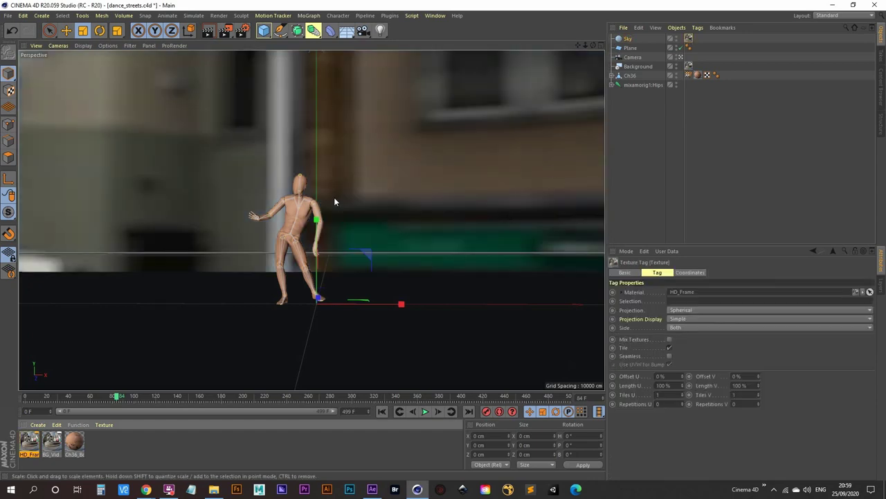
right_click(629, 40)
mouse_move(704, 46)
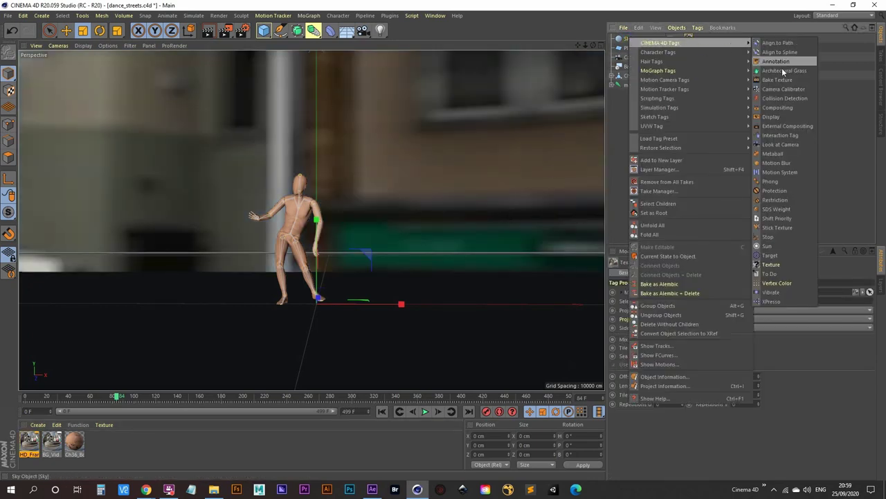
click(778, 108)
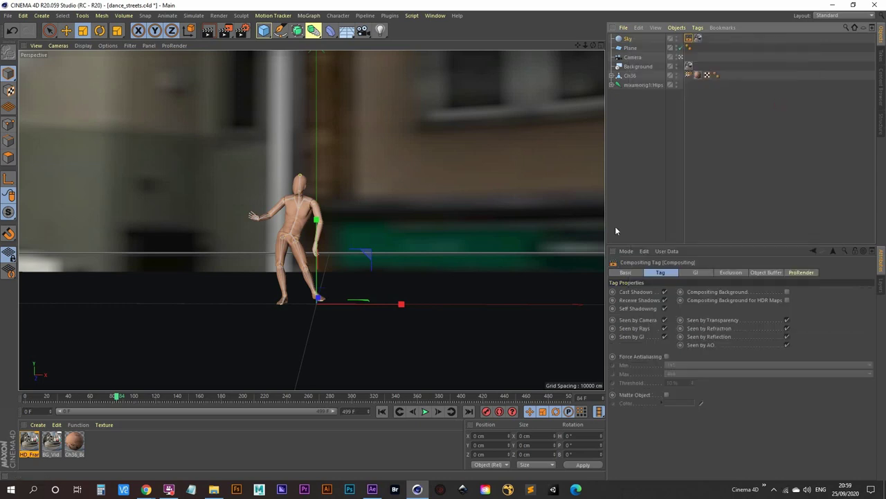
click(665, 320)
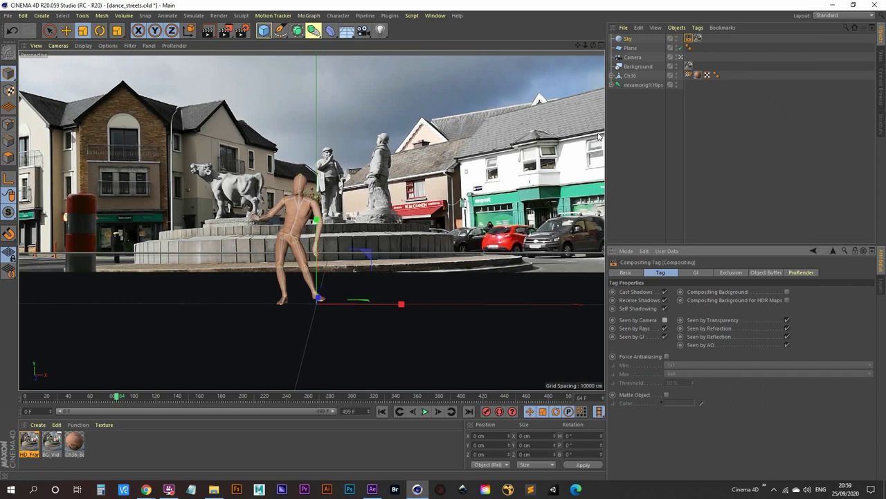
- Add Ambient Occlusion and Global Illumination render effects, then preview the render in the viewport
click(241, 30)
drag(360, 25, 369, 66)
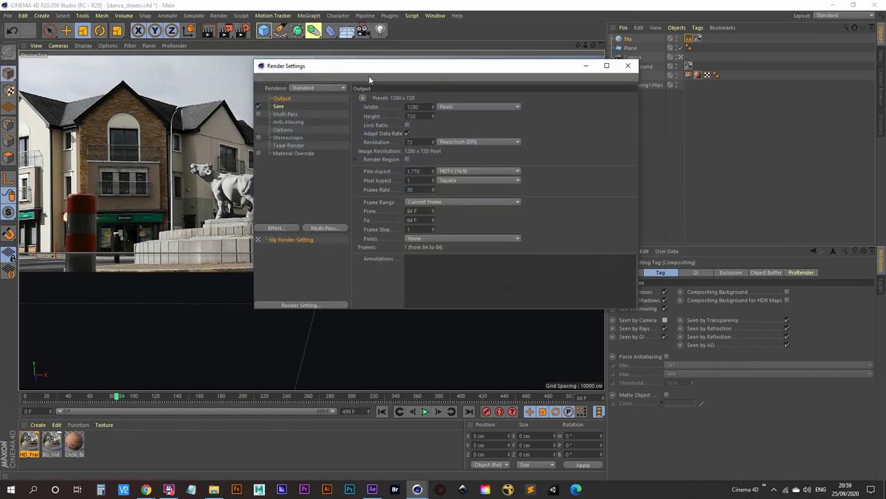
click(274, 229)
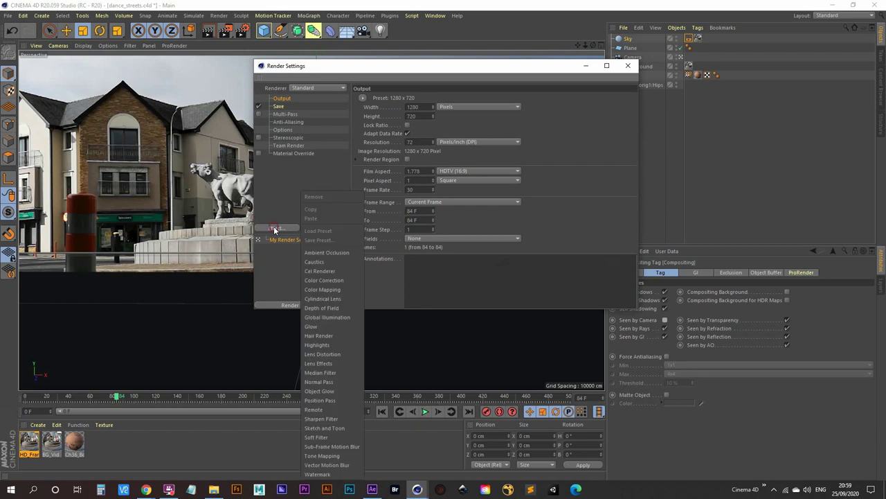
click(327, 252)
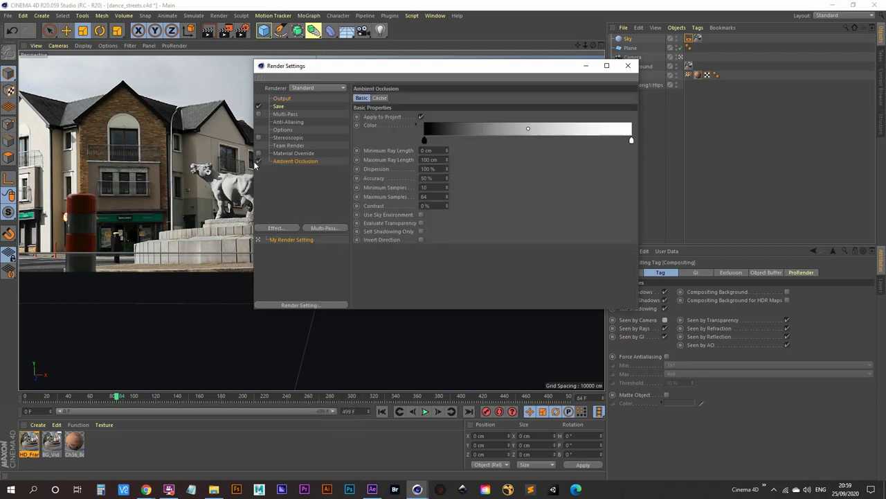
click(284, 228)
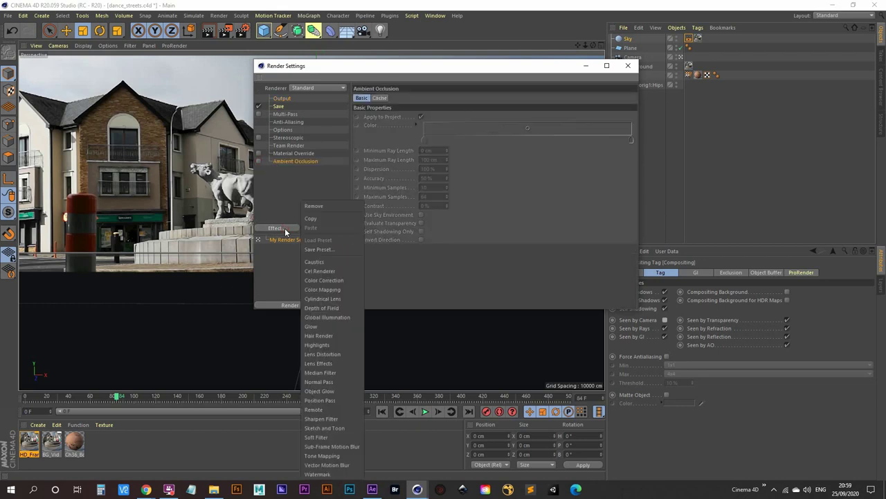
click(337, 317)
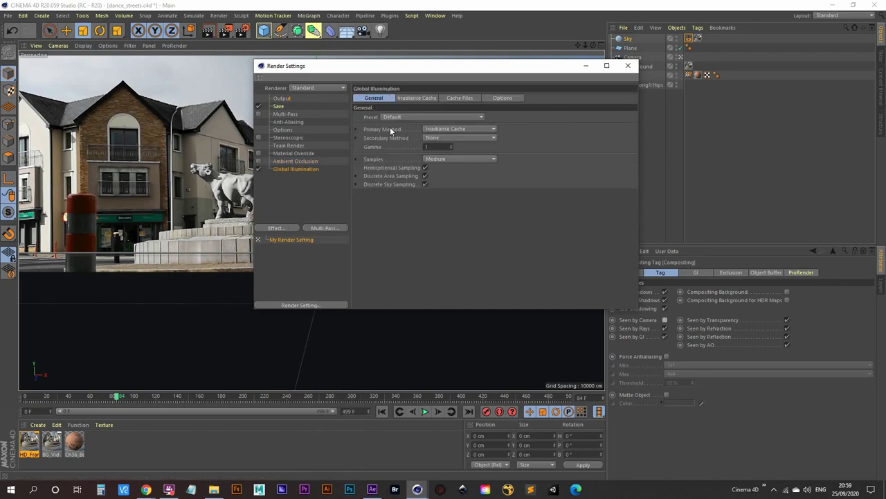
click(628, 65)
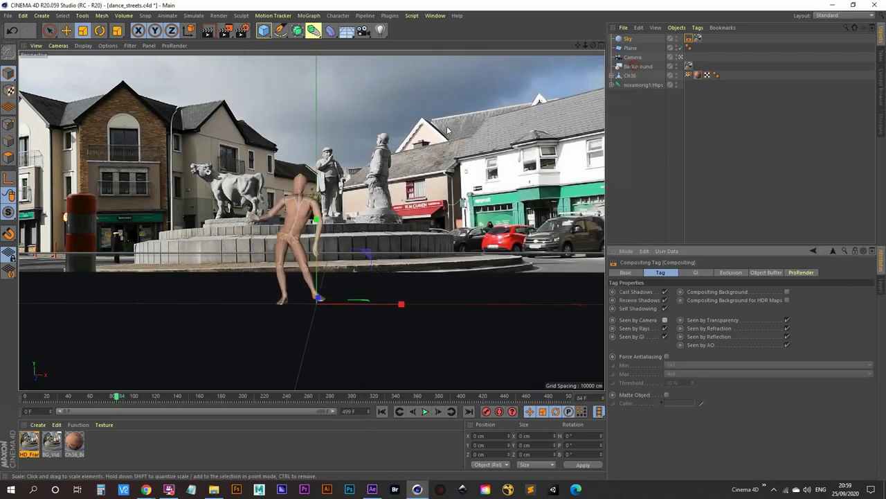
click(207, 30)
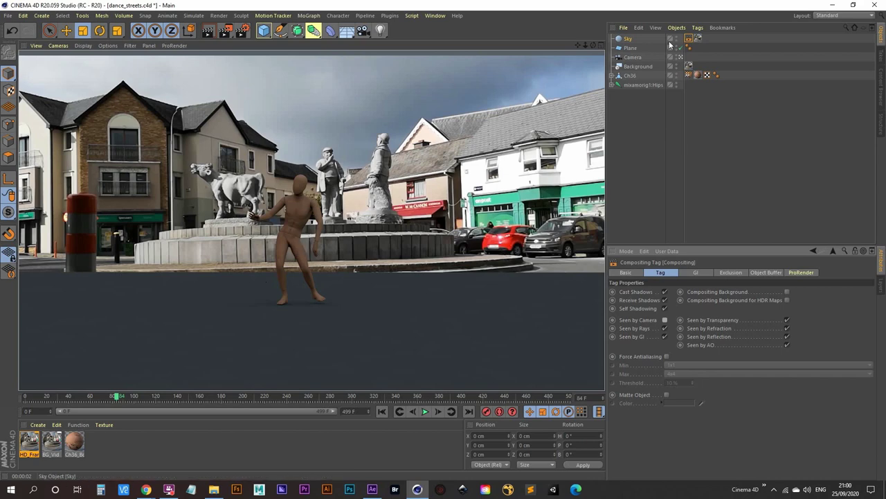
key(ctrl+r)
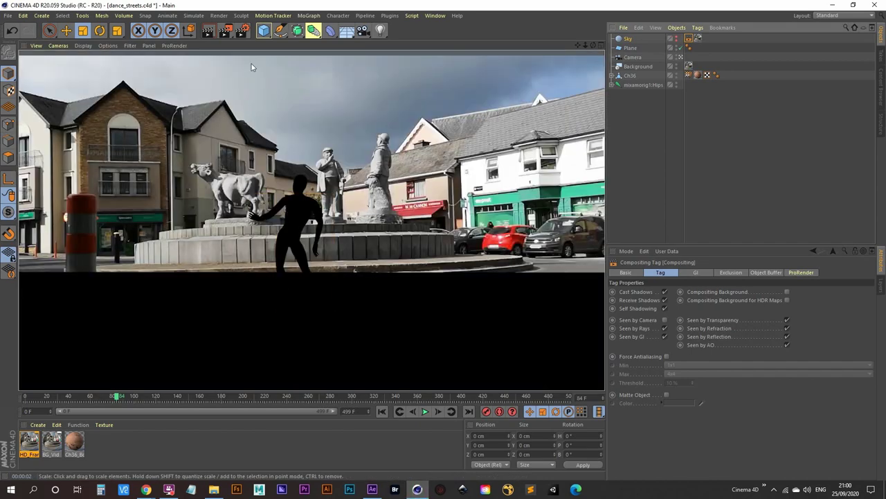
- Switch off Global Illumination and re-render the viewport preview as a test
click(242, 30)
click(251, 123)
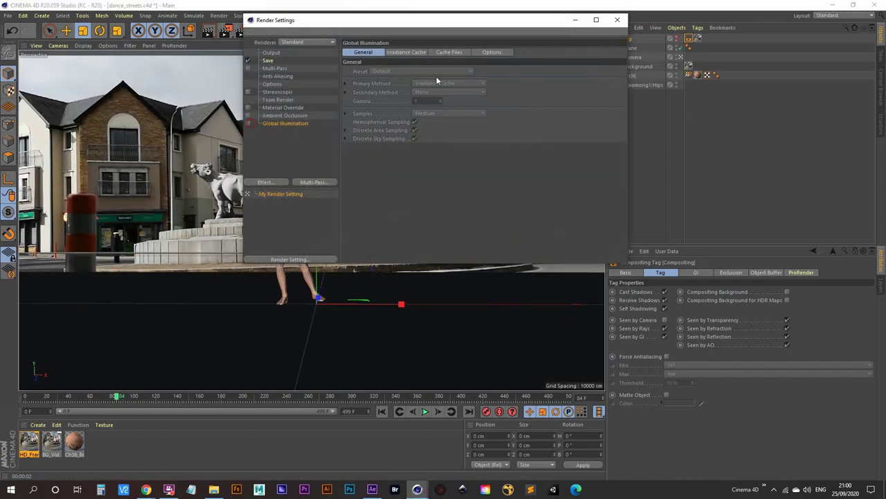
click(617, 19)
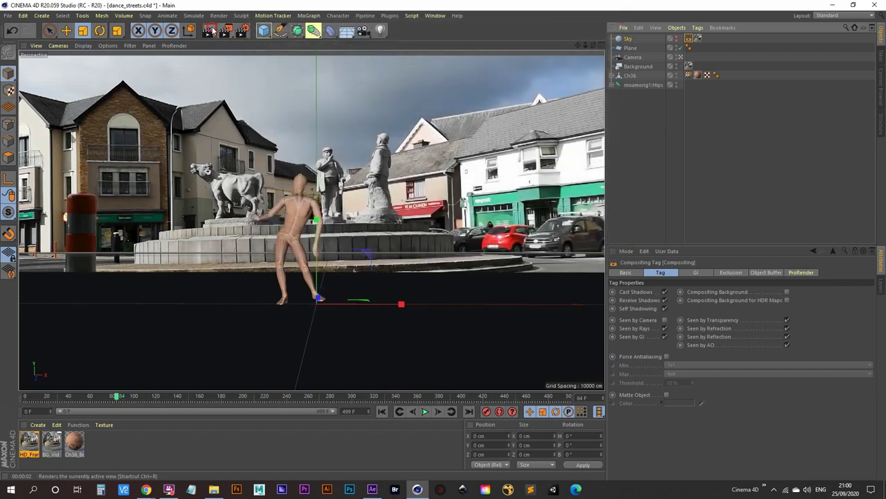
click(212, 30)
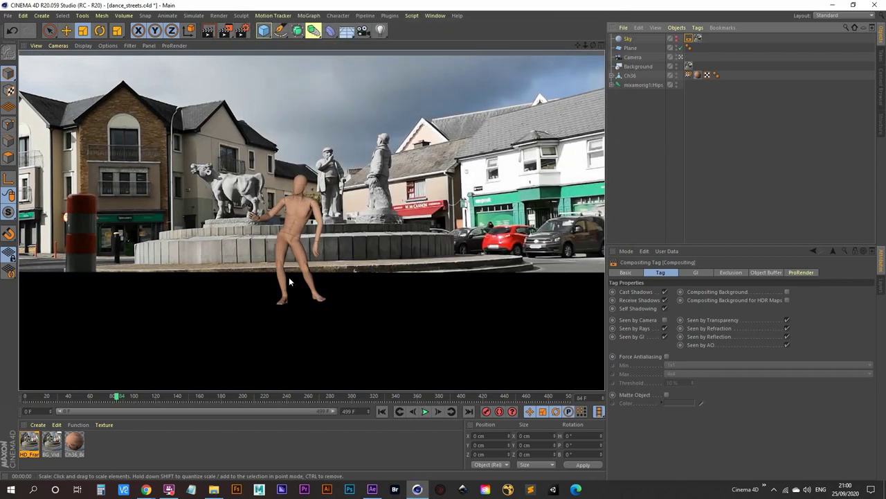
- Keep the render frame range set to Current Frame in Render Settings
click(242, 30)
click(265, 61)
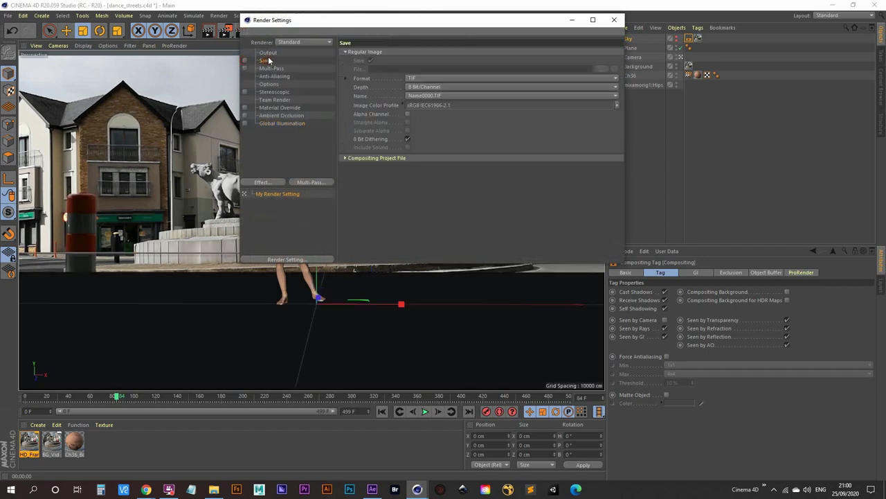
click(268, 54)
click(439, 156)
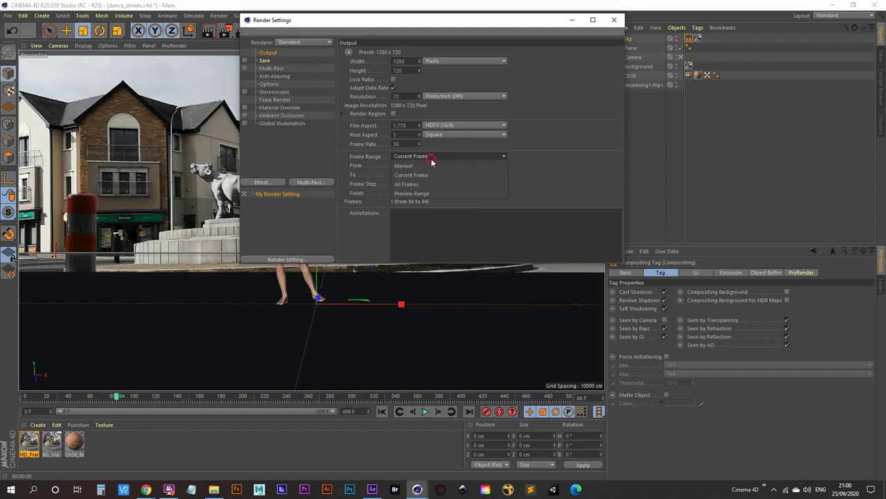
click(431, 158)
click(614, 20)
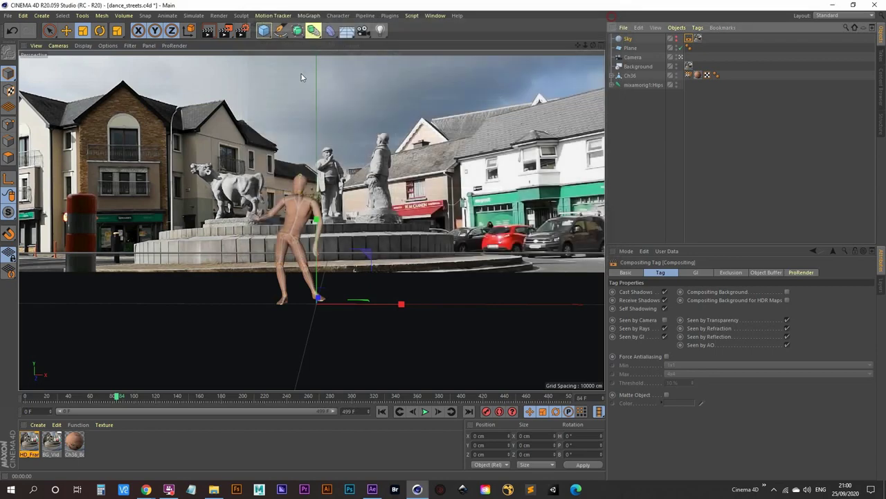
- Render the current frame to the Picture Viewer and view it enlarged
click(223, 31)
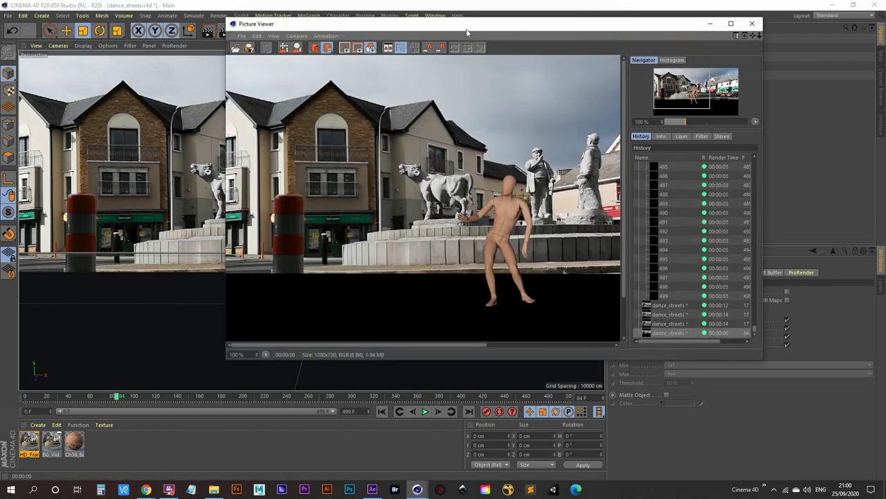
double_click(465, 31)
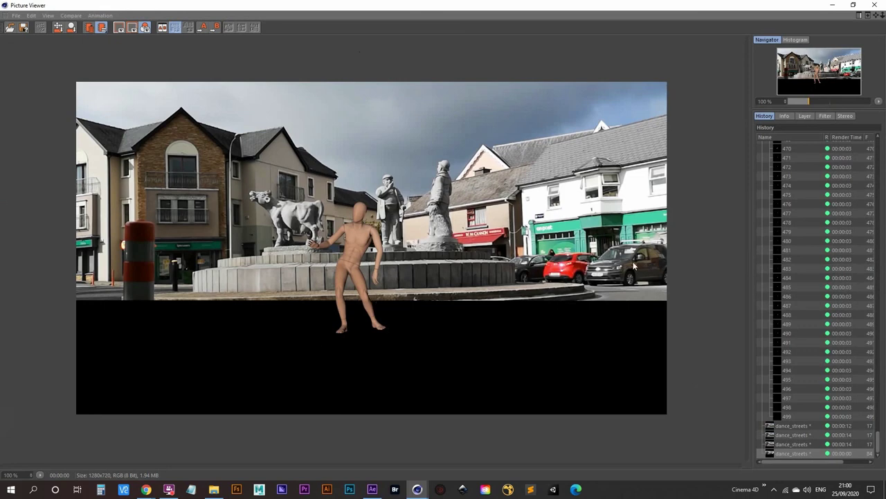
click(835, 7)
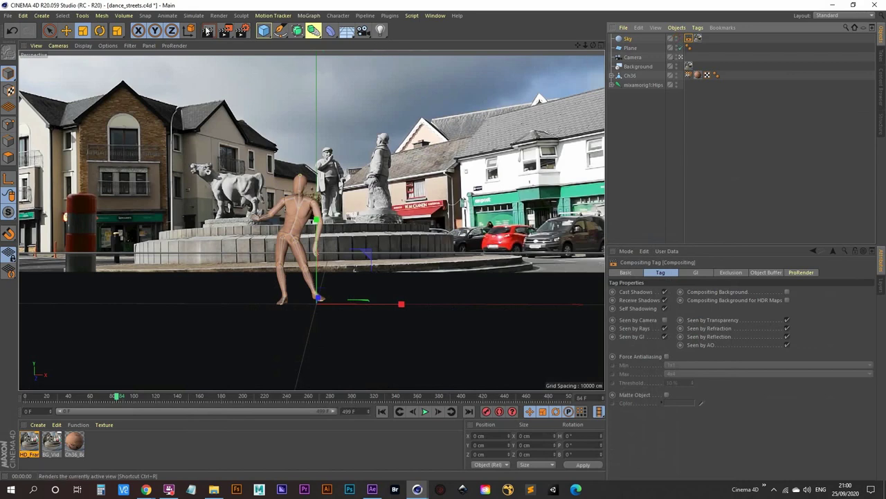
- Re-enable Global Illumination, render again, and compare with the previous render in History
click(241, 31)
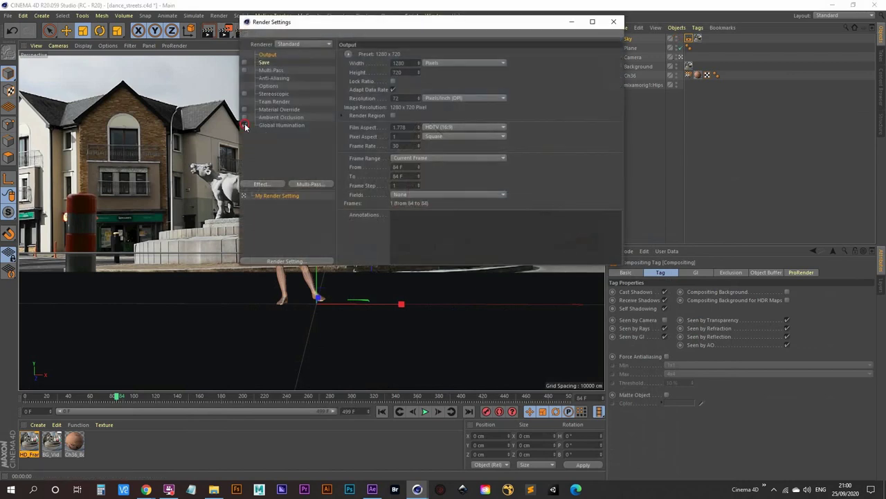
click(614, 21)
click(226, 30)
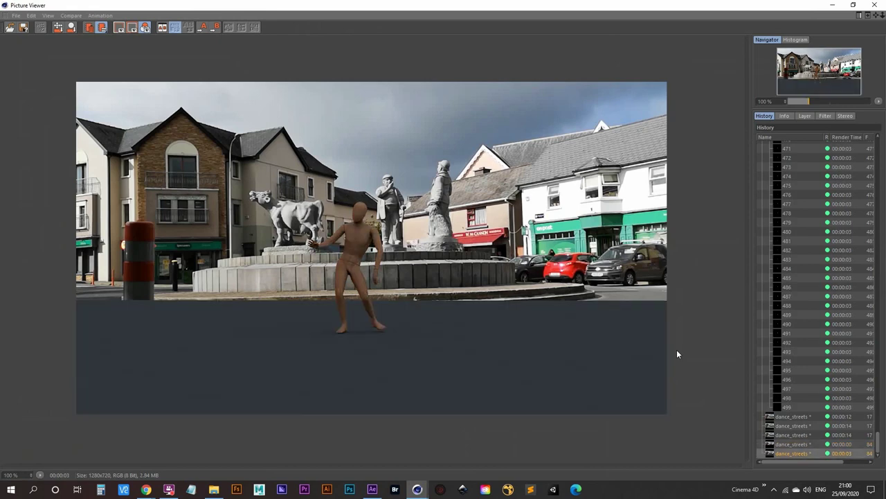
key(Up)
key(Down)
click(874, 5)
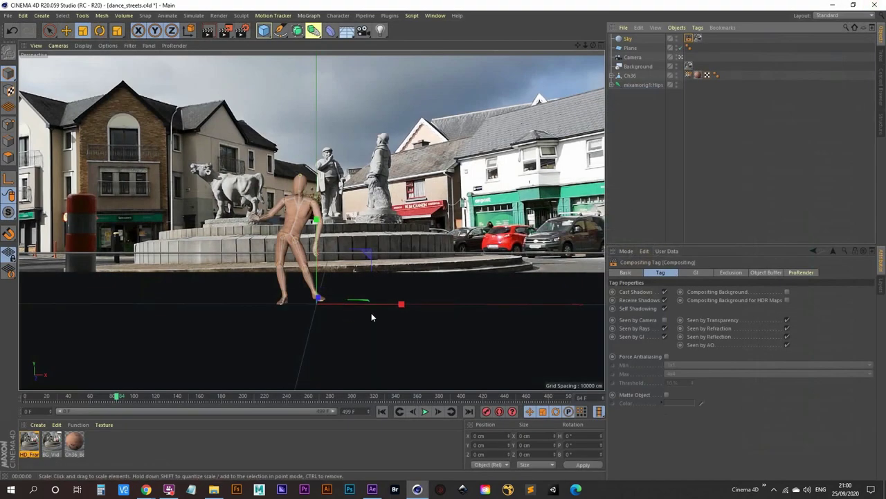
- Apply the BG_Vid material to the Plane and rename the Plane to Floor
click(52, 443)
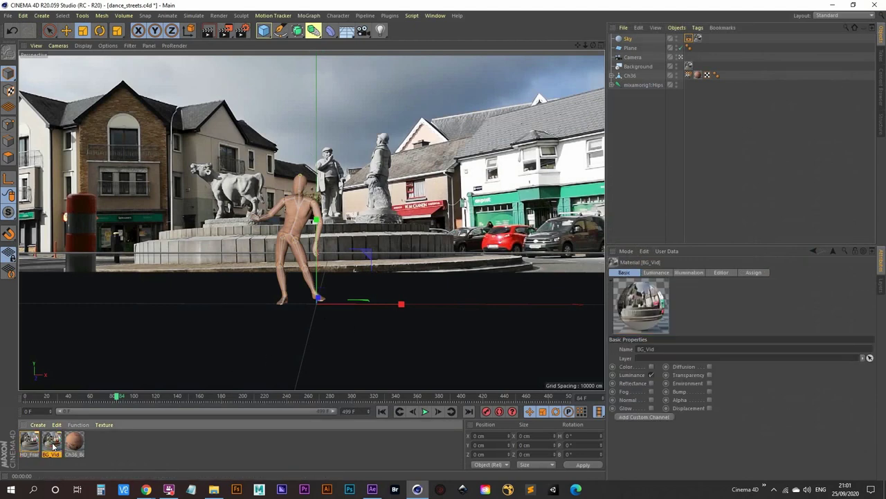
drag(52, 445, 633, 49)
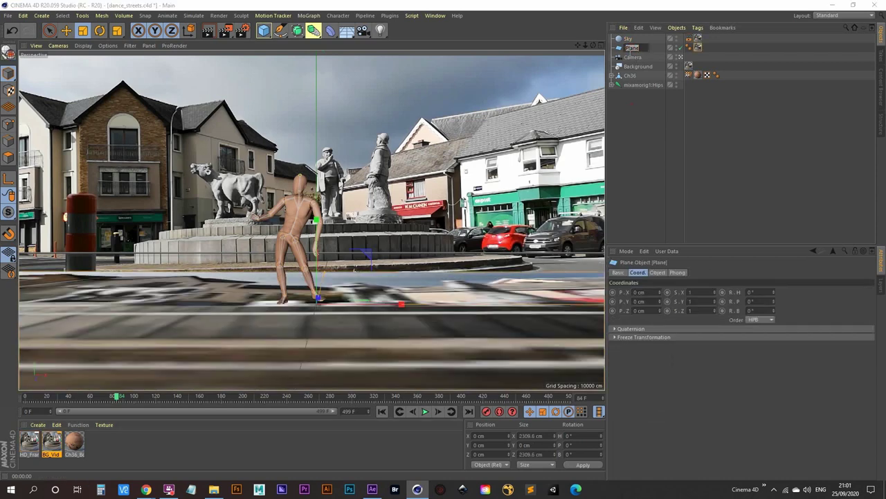
text(Floor)
key(Return)
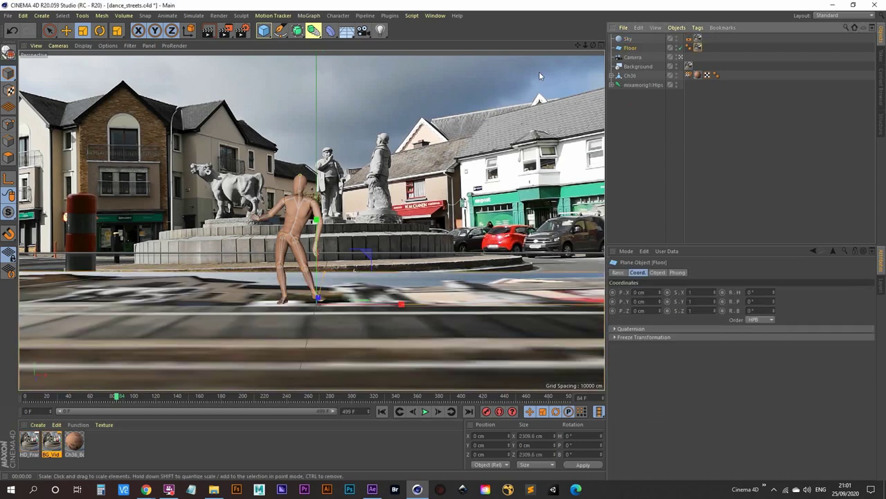
- Add a Compositing tag to Floor and tick Compositing Background
right_click(632, 52)
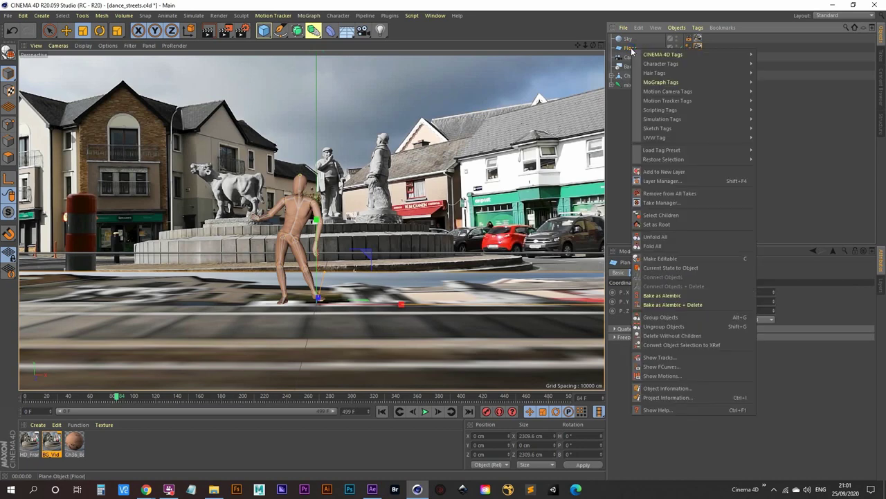
mouse_move(672, 55)
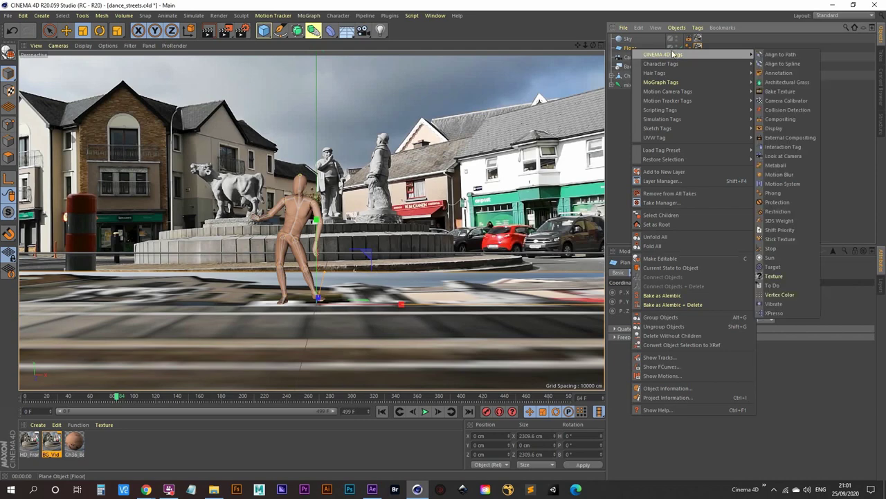
click(793, 119)
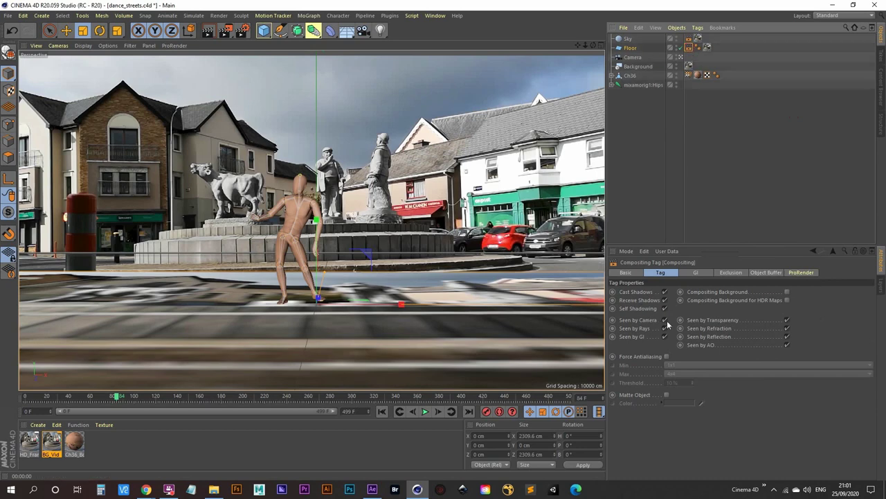
click(788, 292)
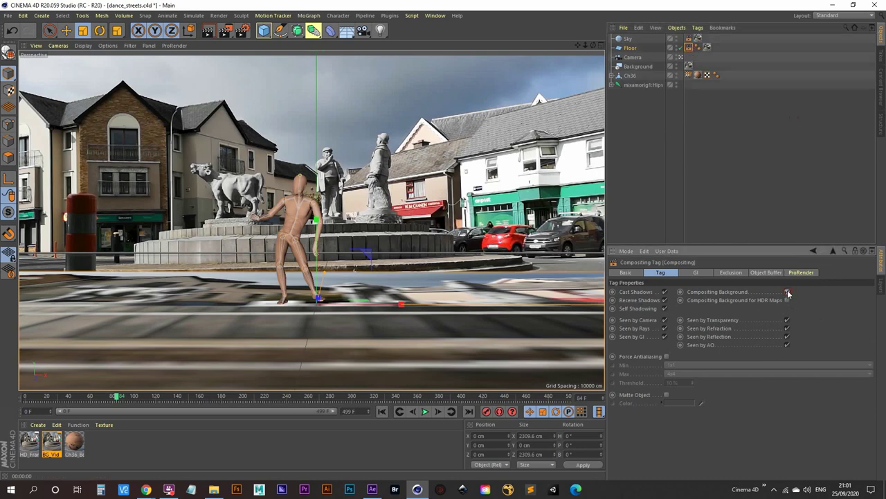
- Set Floor's BG_Vid texture projection to Frontal and check it in a render preview
click(707, 47)
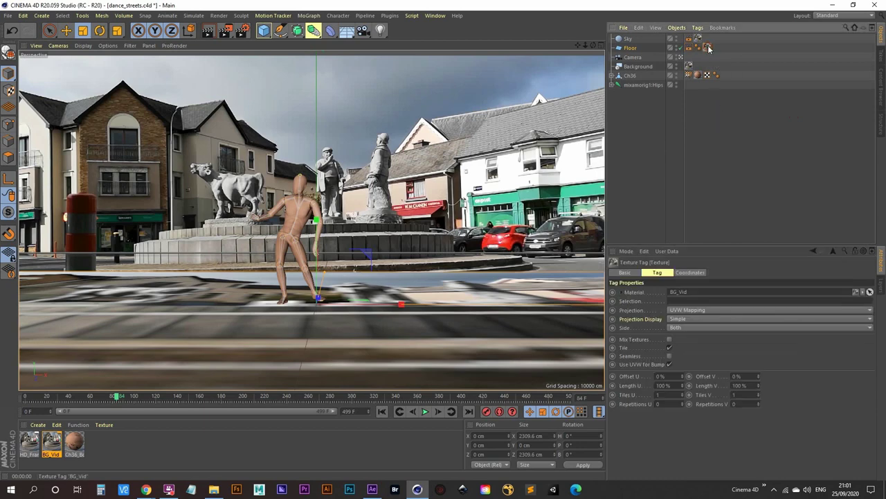
click(689, 311)
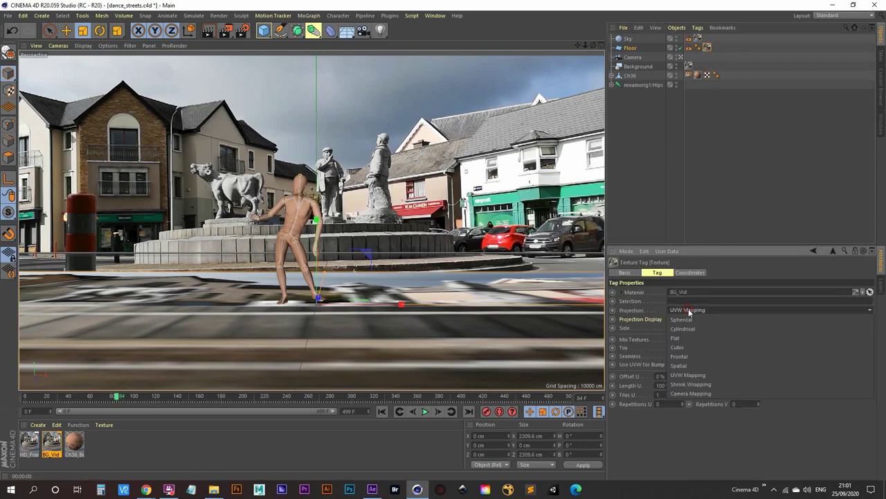
click(691, 355)
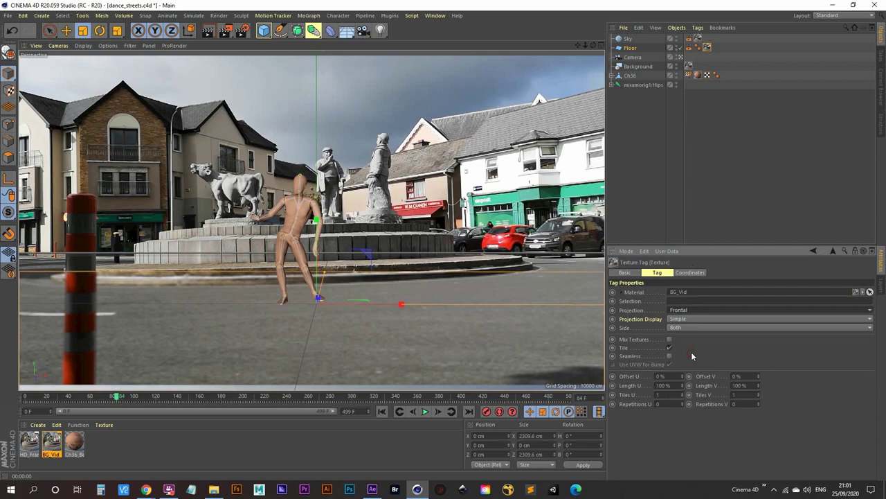
click(208, 32)
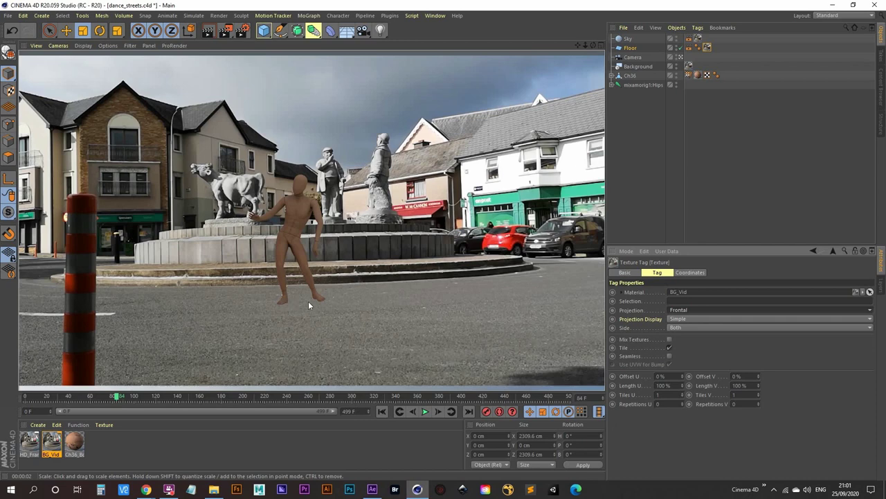
click(645, 128)
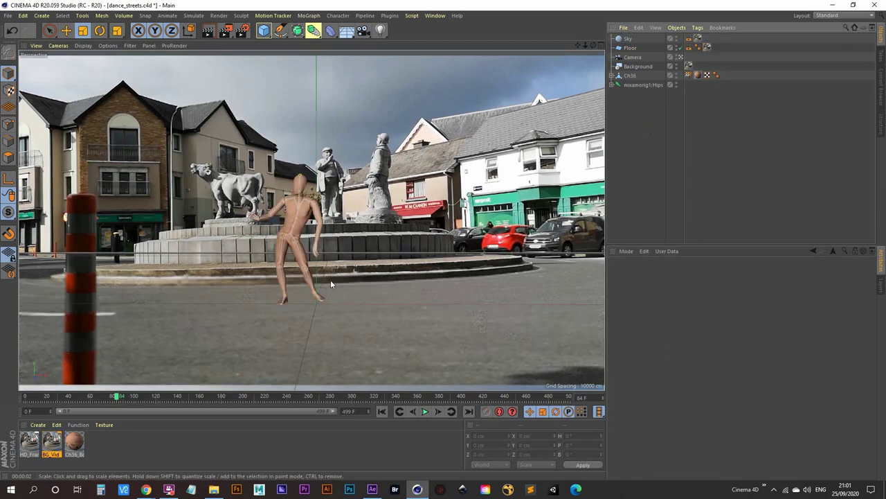
click(242, 29)
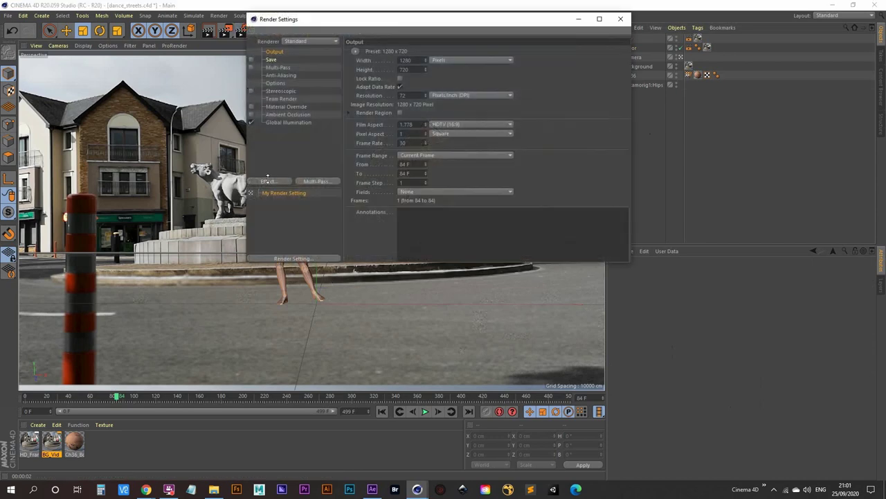
click(620, 18)
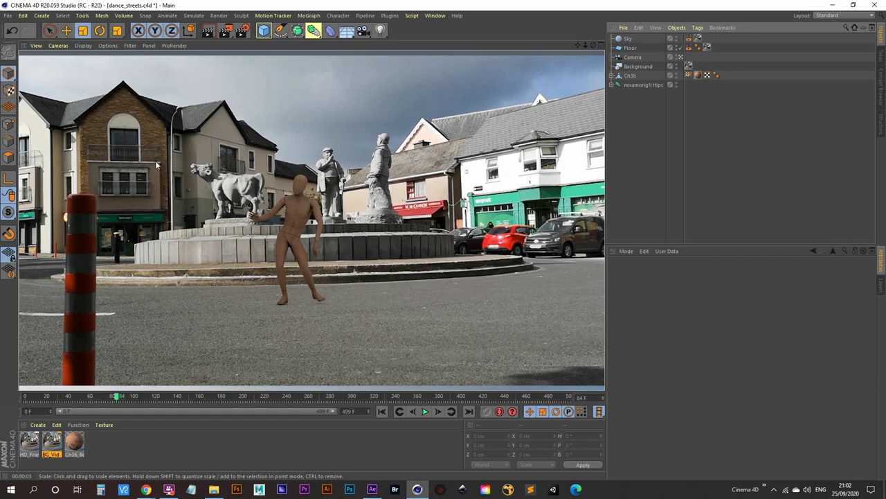
- Add a light and move it high left to X −274.812 cm, Y 199.413 cm
click(382, 32)
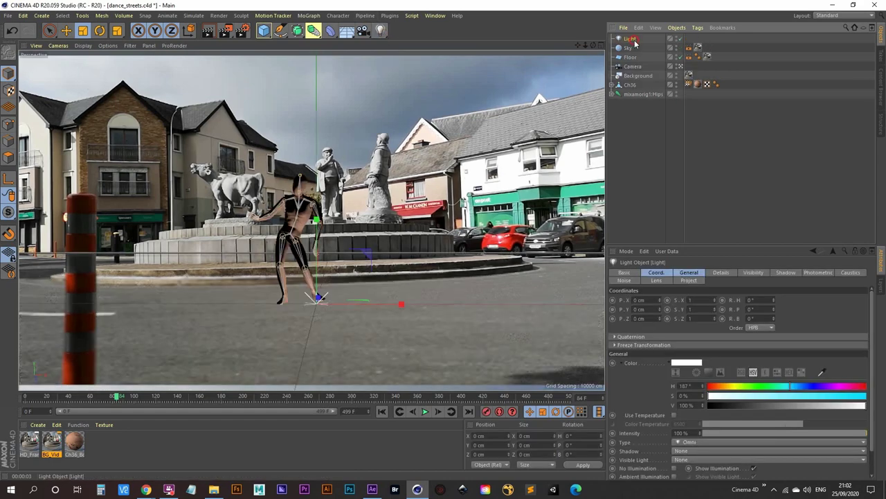
click(66, 30)
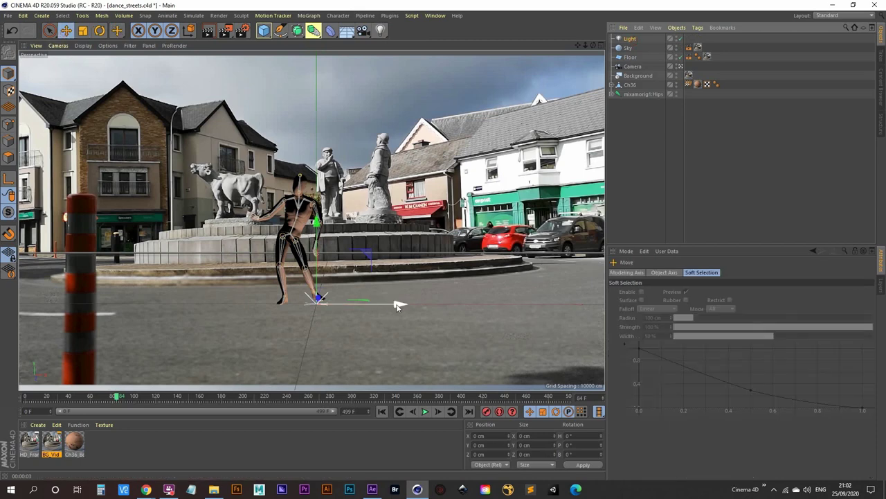
drag(400, 306, 167, 315)
drag(91, 214, 66, 66)
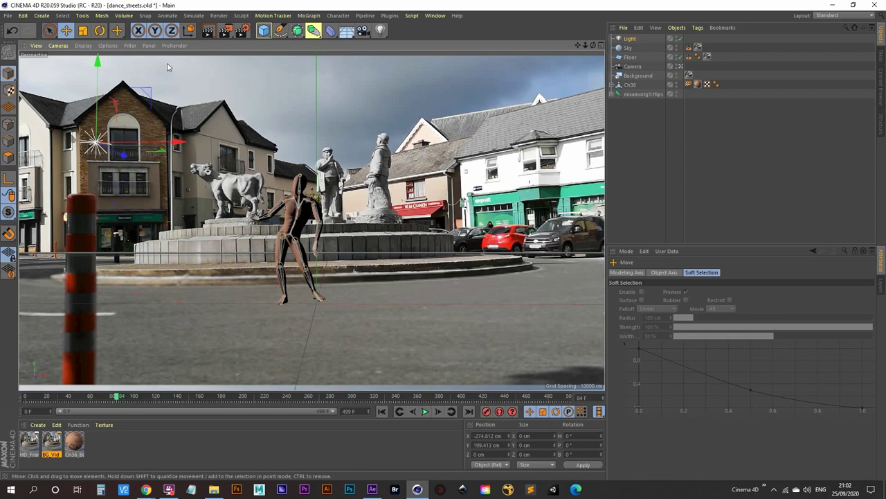
- Turn on shadows in the viewport display options
click(131, 46)
mouse_move(120, 44)
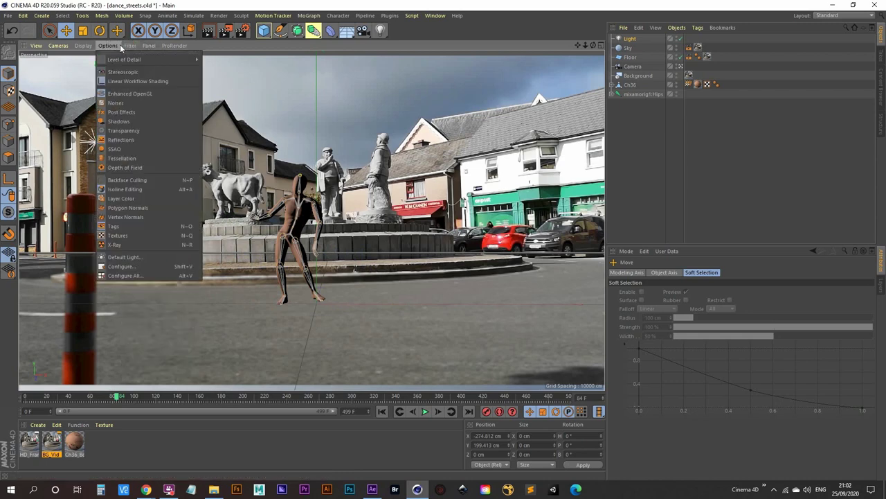
click(126, 121)
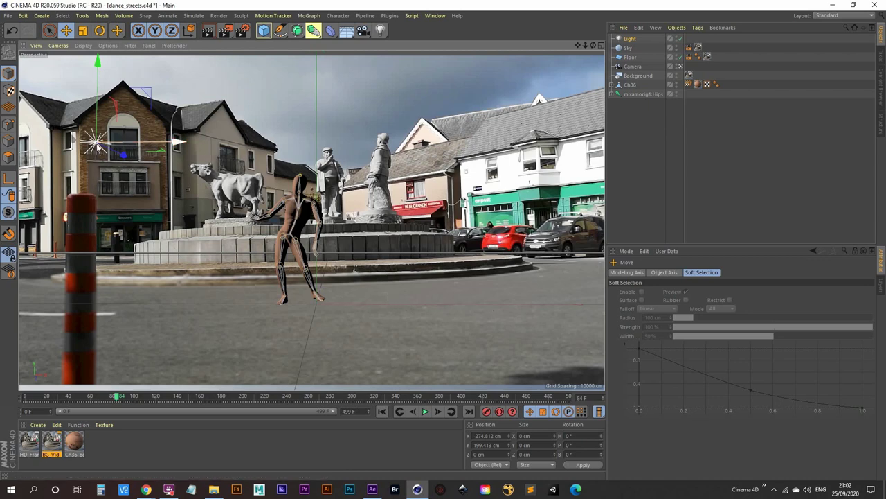
- Give the light Area shadows and raise it to Y 223.984 cm
click(630, 40)
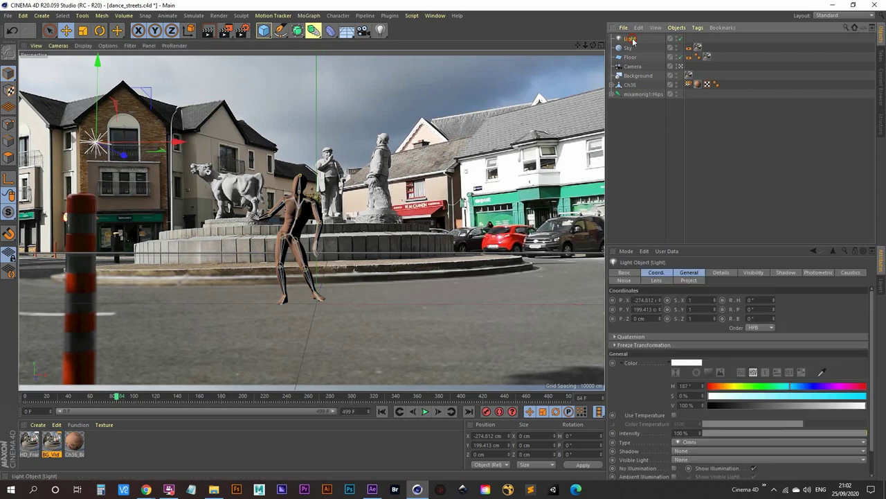
click(784, 273)
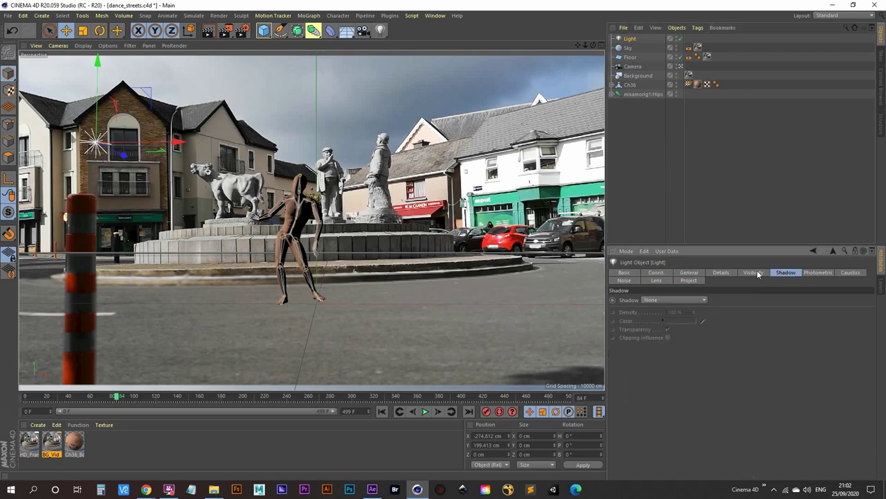
click(680, 299)
click(670, 335)
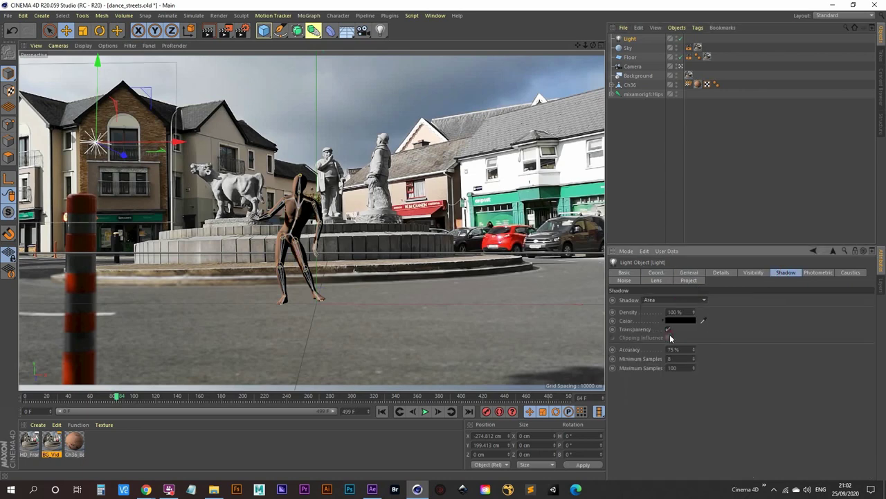
drag(98, 111, 137, 73)
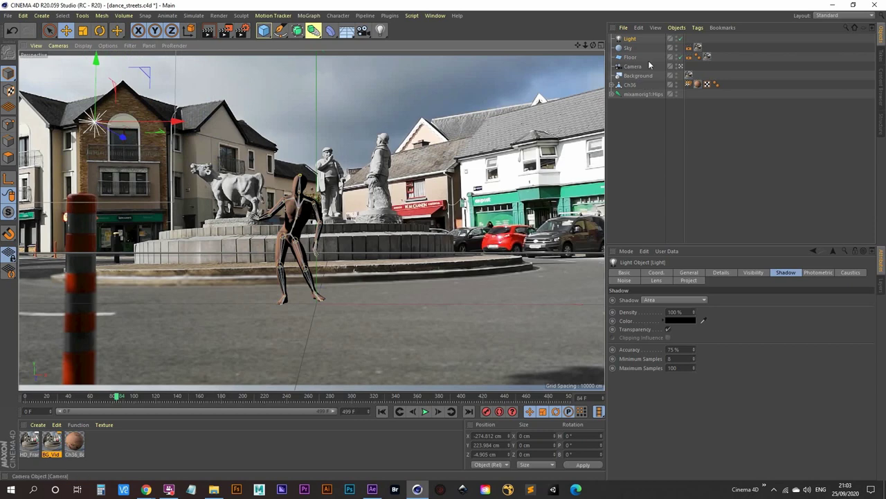
- Toggle viewport shadows off and back on to refresh the preview
click(133, 48)
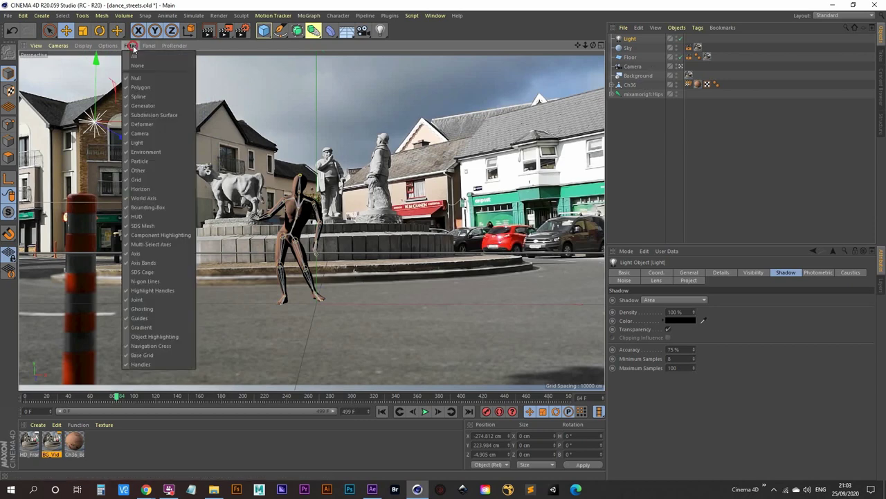
mouse_move(111, 46)
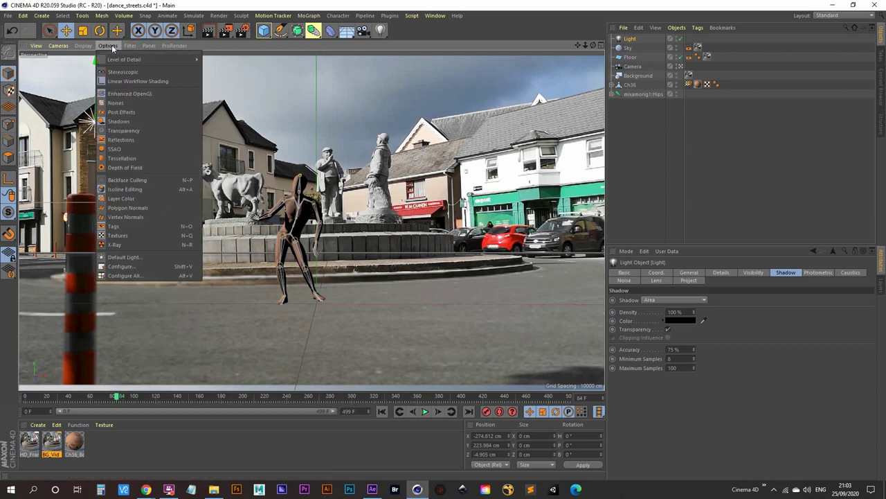
click(118, 122)
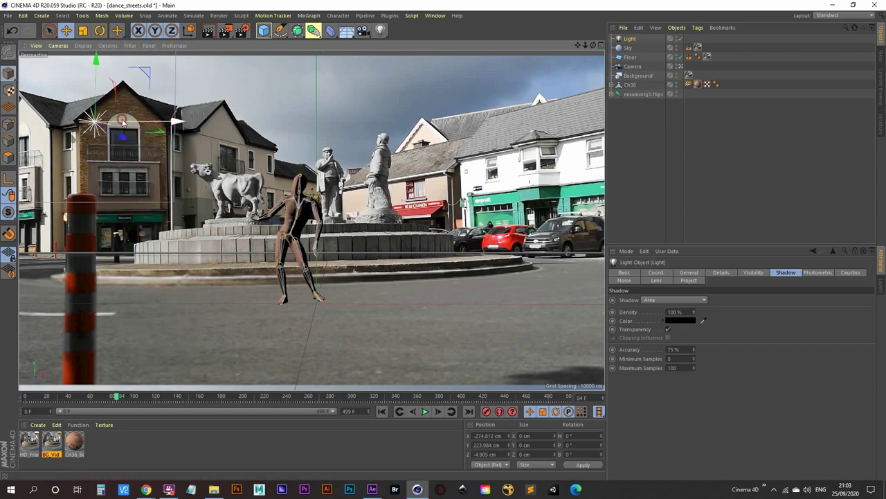
click(109, 46)
click(119, 121)
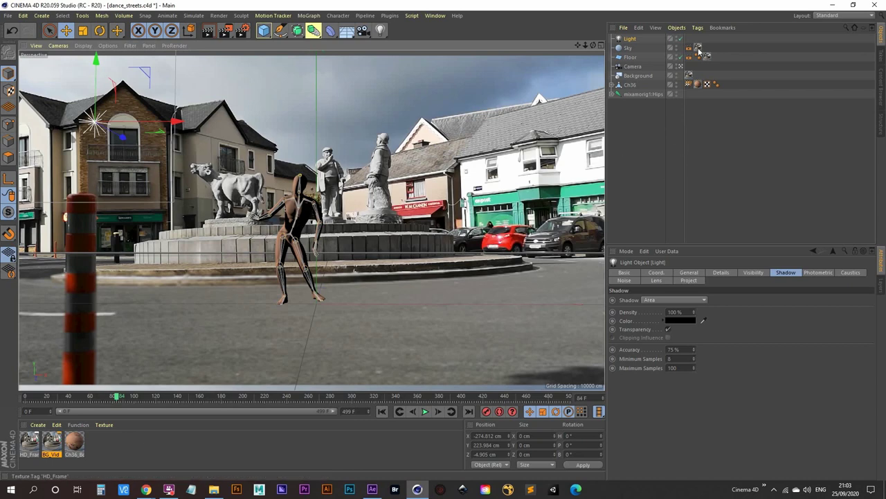
- Inspect the BG_Vid and HD_Frame materials and the Floor's texture tag
double_click(54, 443)
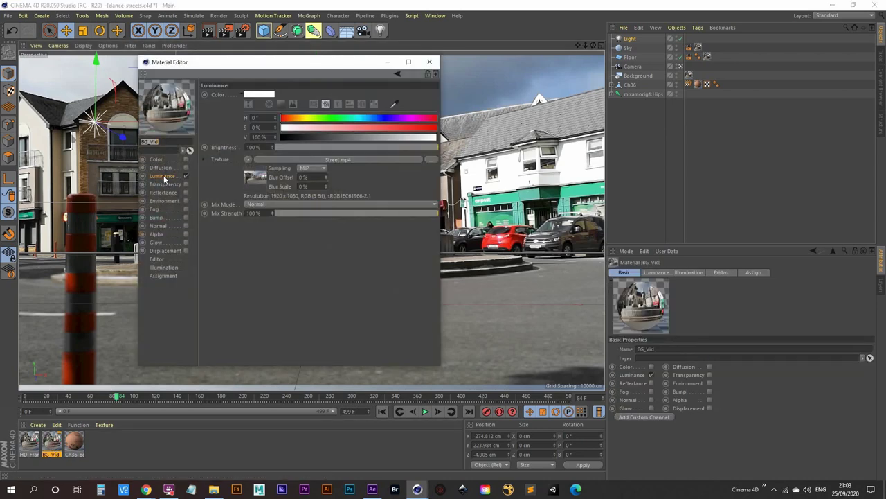
click(430, 62)
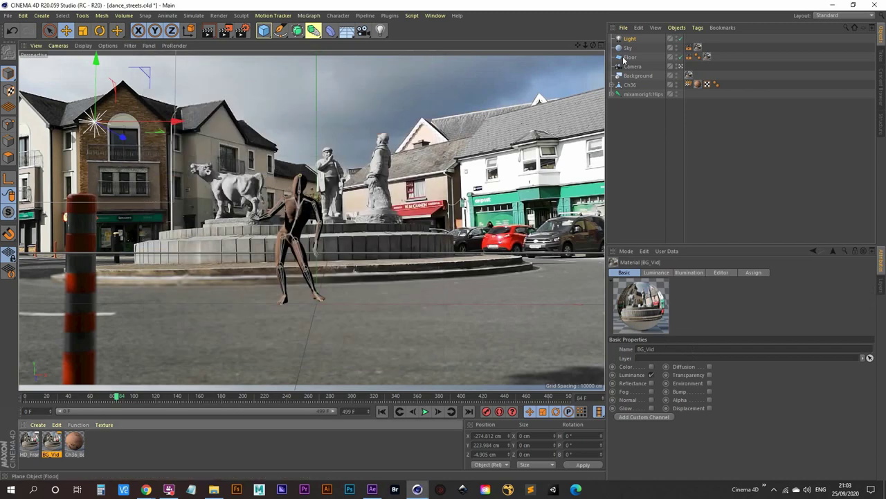
click(707, 56)
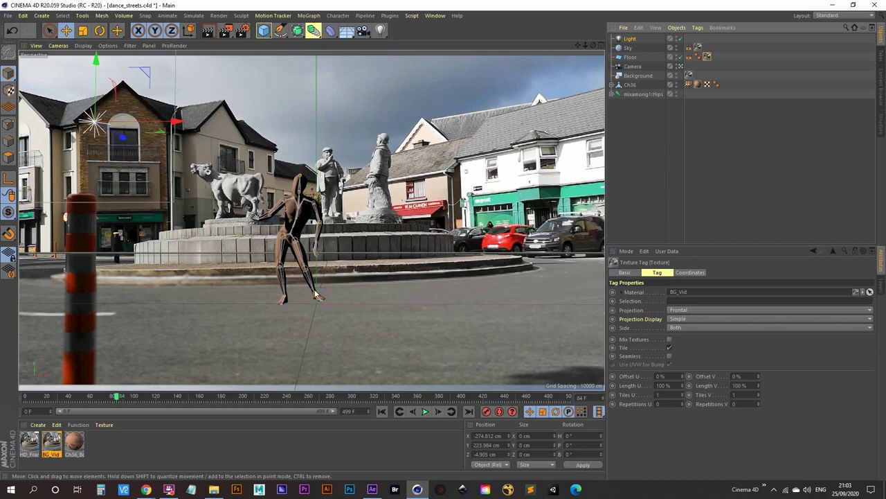
click(52, 443)
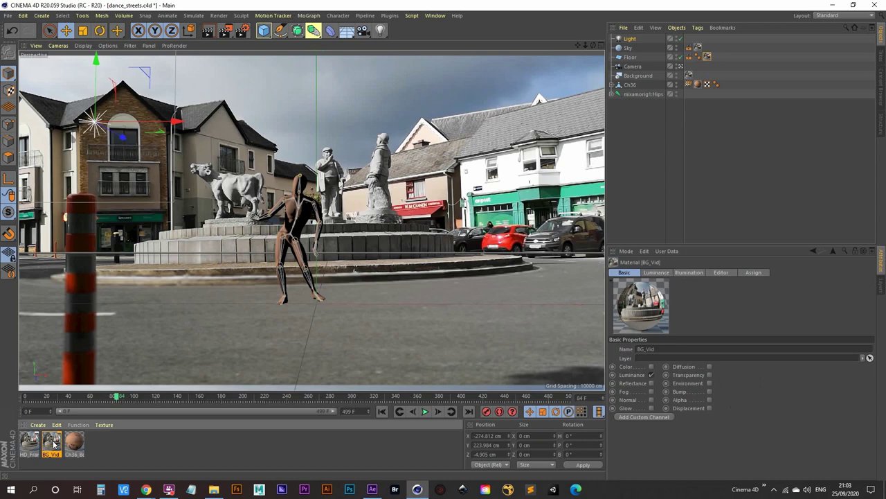
click(28, 444)
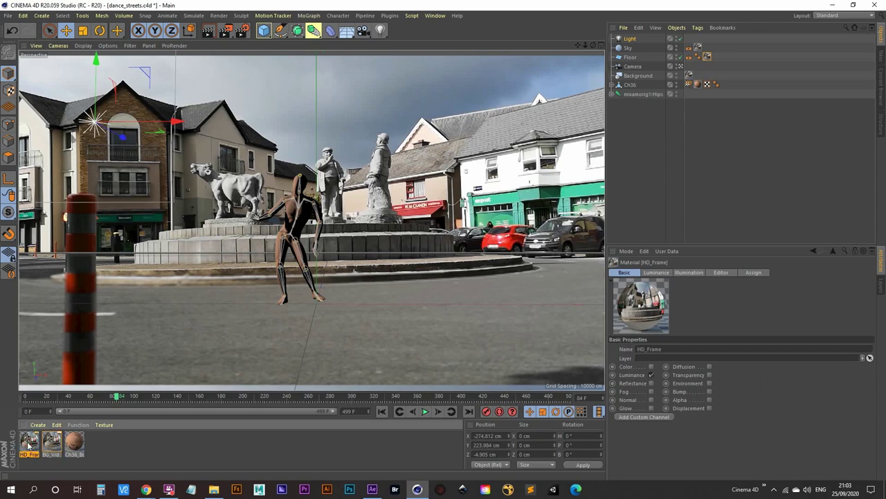
double_click(28, 445)
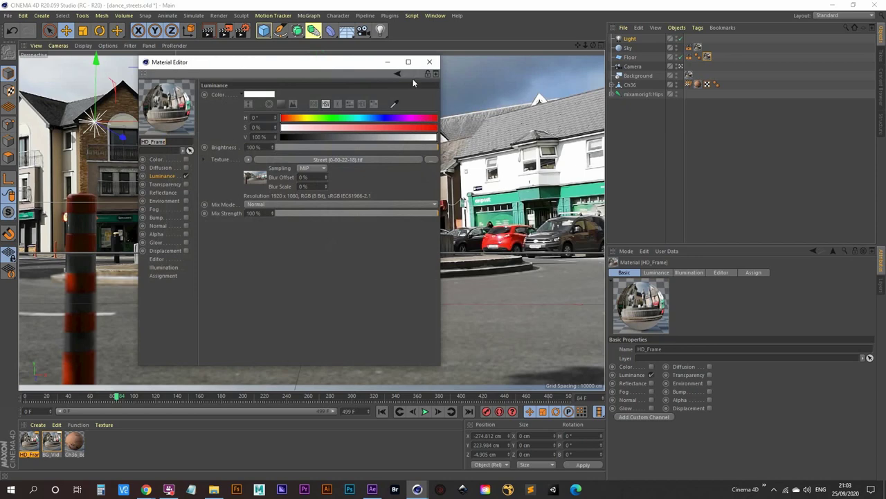
click(429, 62)
- Duplicate HD_Frame and rename the copy 'Floor'
ctrl+drag(28, 444, 54, 463)
double_click(54, 454)
key(BackSpace)
text(Floor)
key(Return)
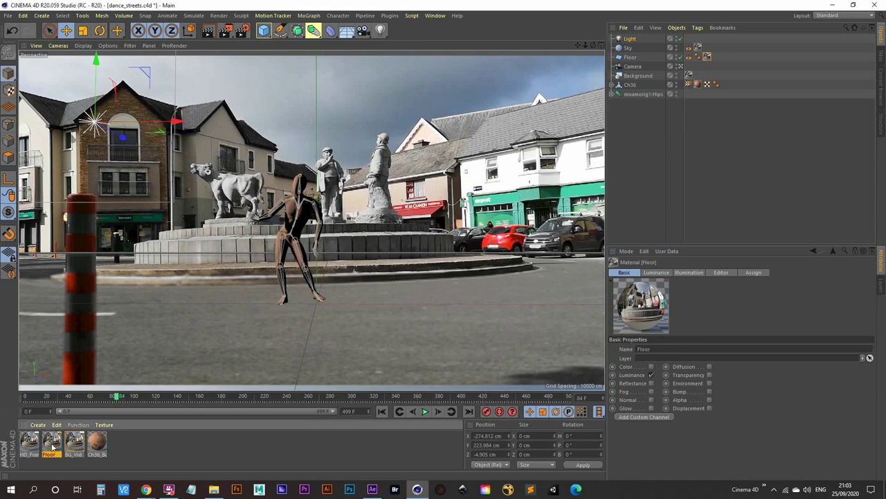
- In Floor, disable Luminance, enable Color, and move the Street (0-00-22-18).tif shader into Color
double_click(52, 447)
click(186, 177)
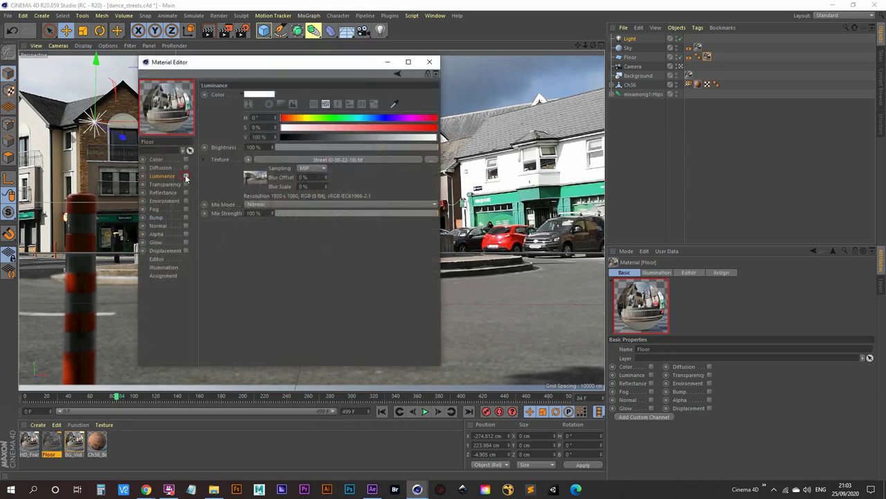
click(185, 160)
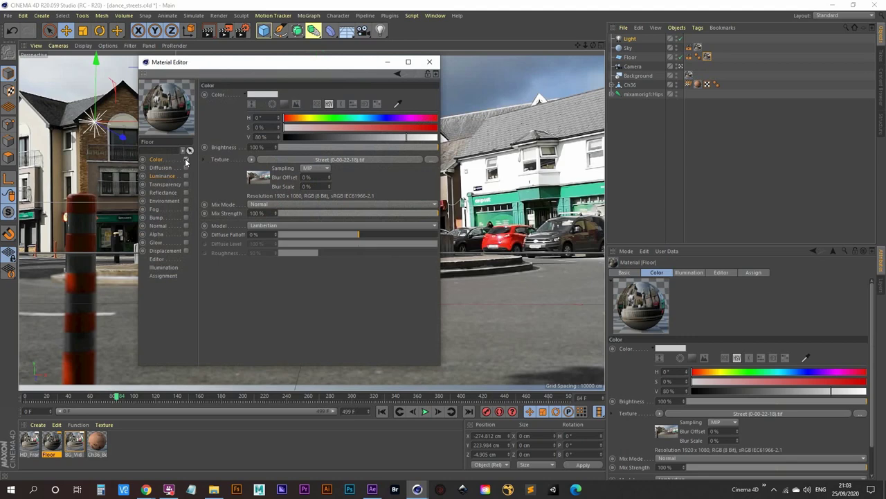
click(251, 159)
click(263, 168)
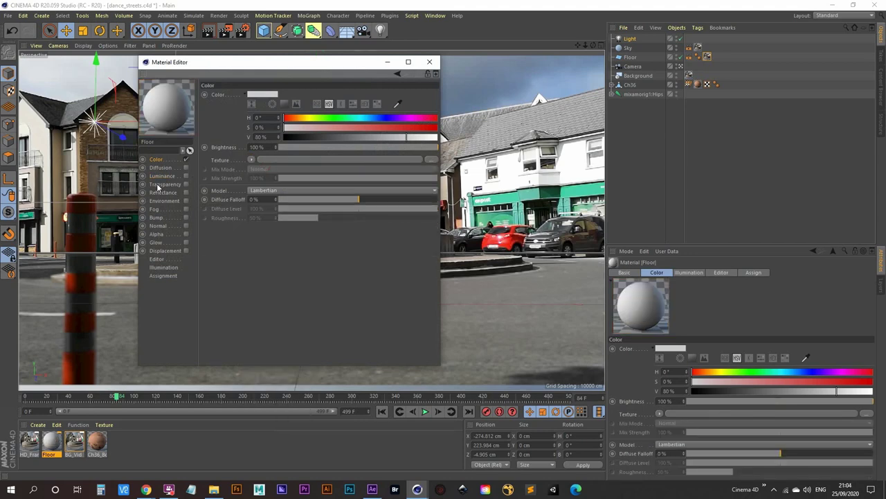
click(164, 176)
click(253, 160)
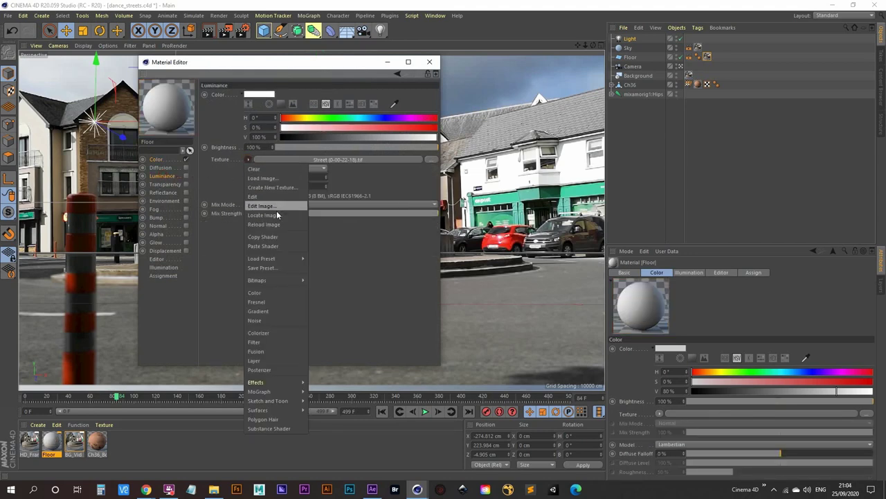
click(270, 239)
click(156, 160)
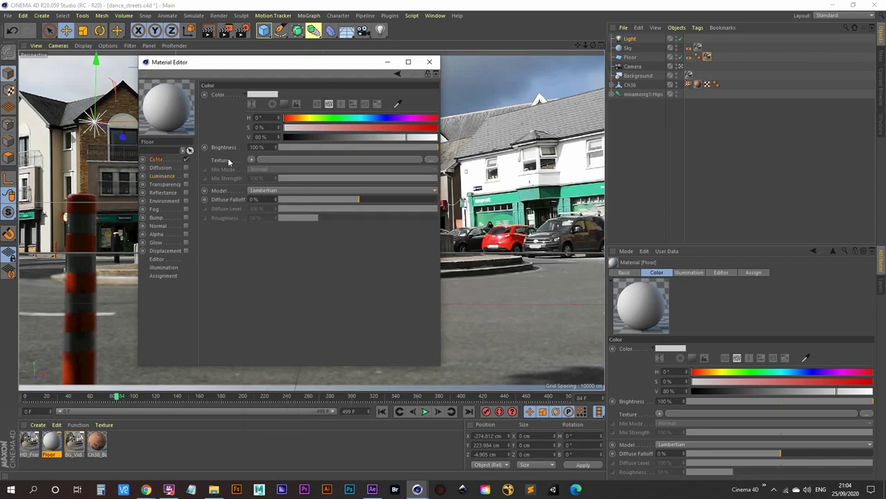
click(251, 159)
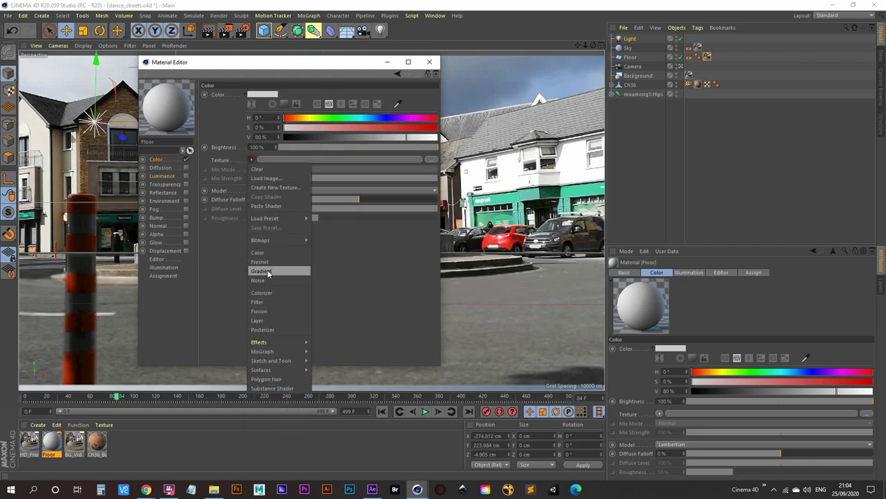
click(267, 206)
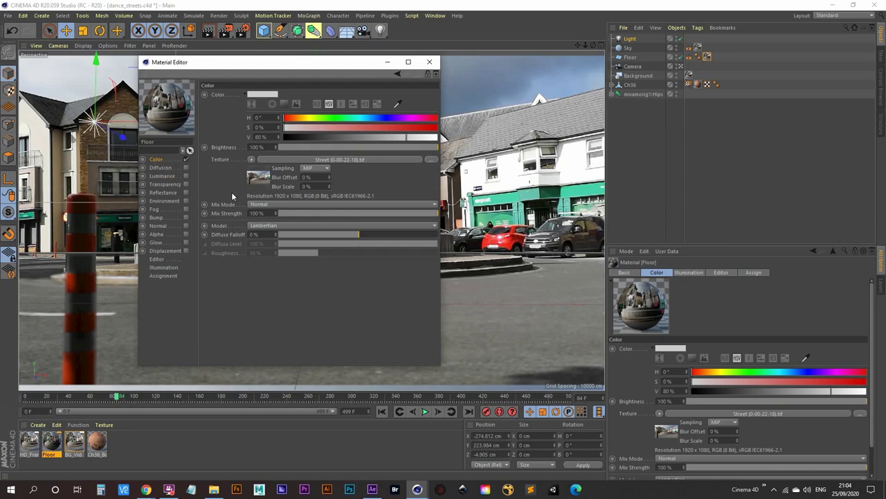
- Assign the Floor material to the Floor plane so it shows the mannequin's shadow
click(429, 61)
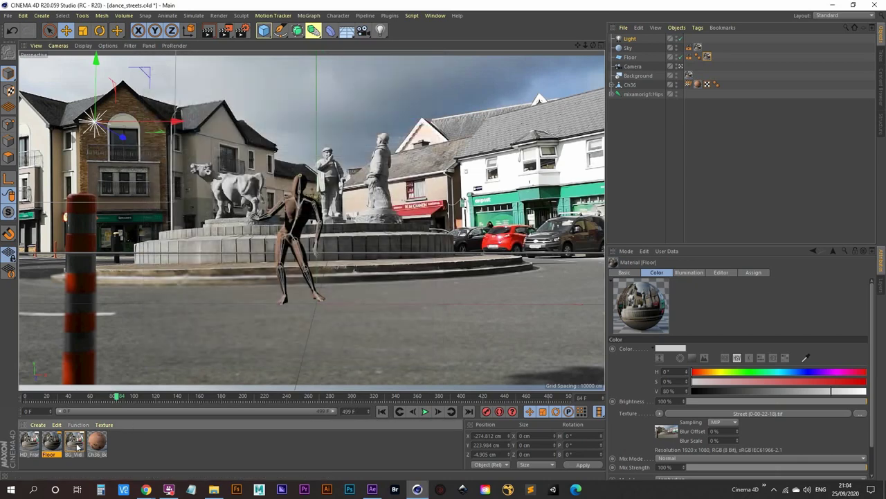
drag(50, 447, 708, 56)
drag(707, 57, 707, 57)
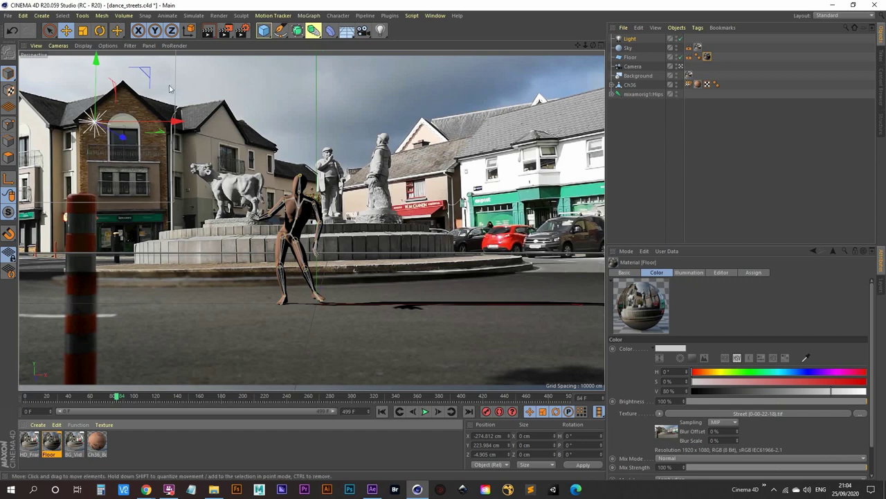
click(130, 46)
mouse_move(108, 45)
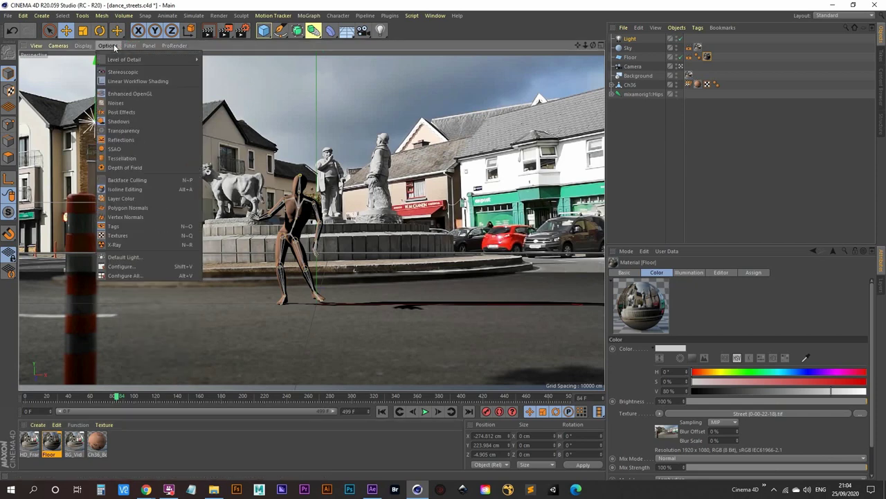
- Toggle viewport shadows off and back on
click(125, 121)
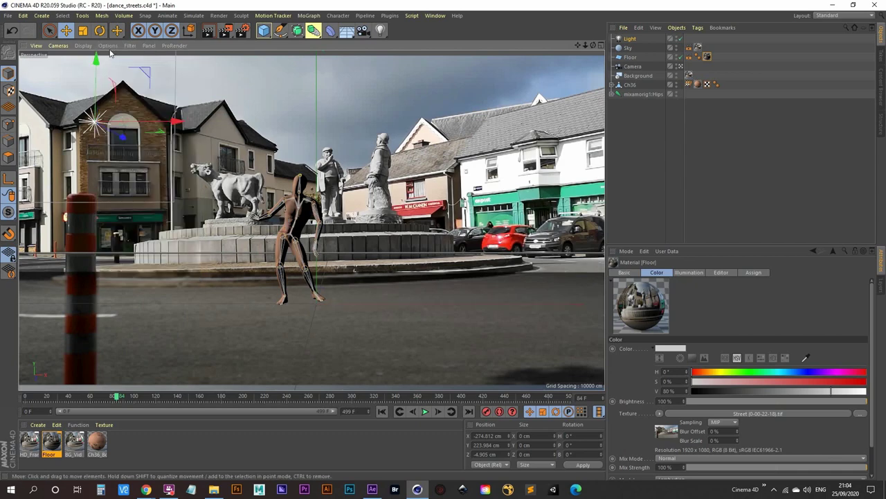
click(112, 46)
click(126, 120)
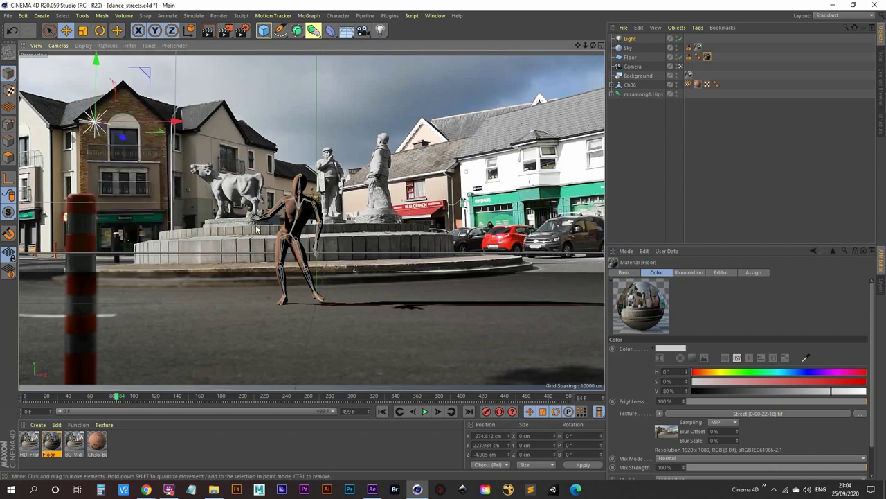
- Move the light back and up to Y 307.896 cm, Z −101.986 cm
click(630, 40)
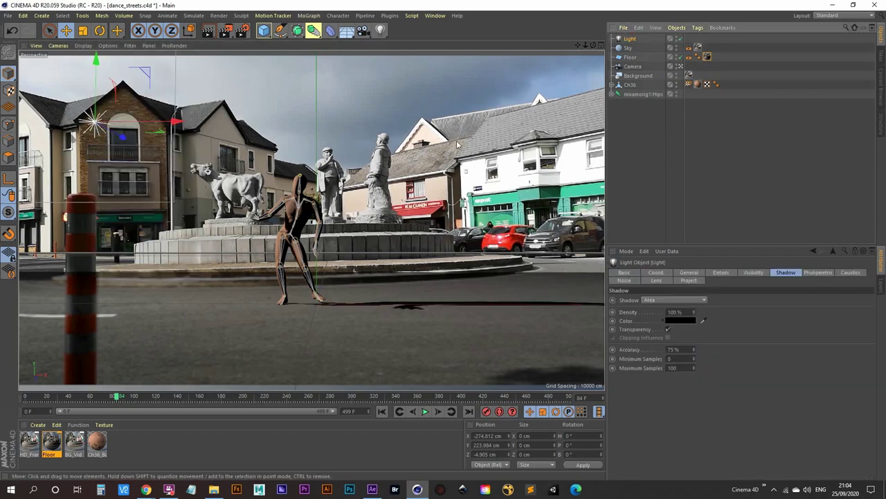
drag(122, 137, 67, 142)
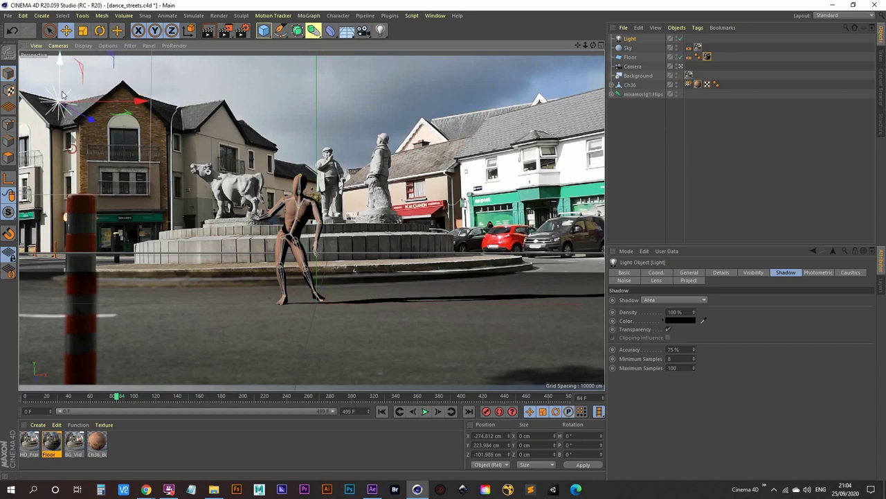
drag(60, 78, 61, 32)
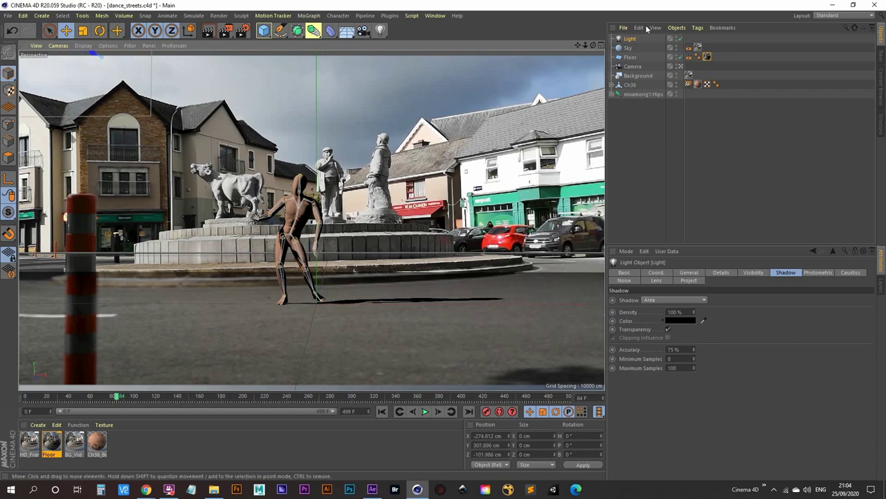
click(225, 31)
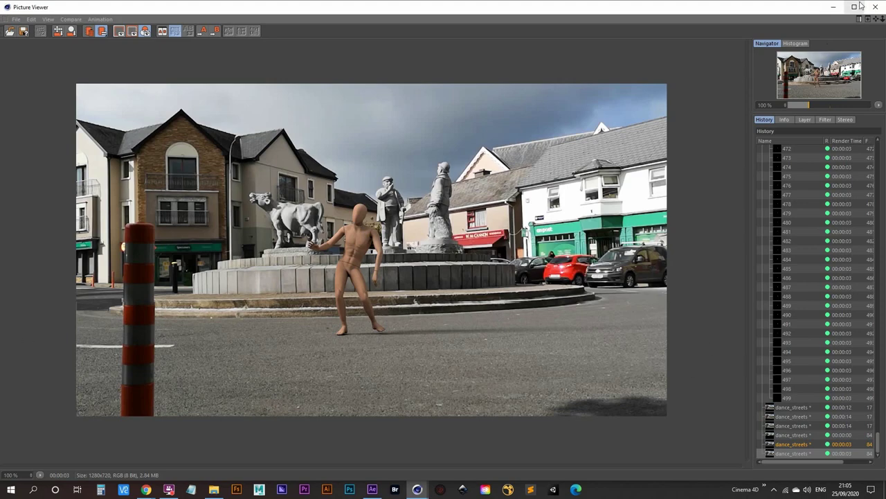
click(835, 7)
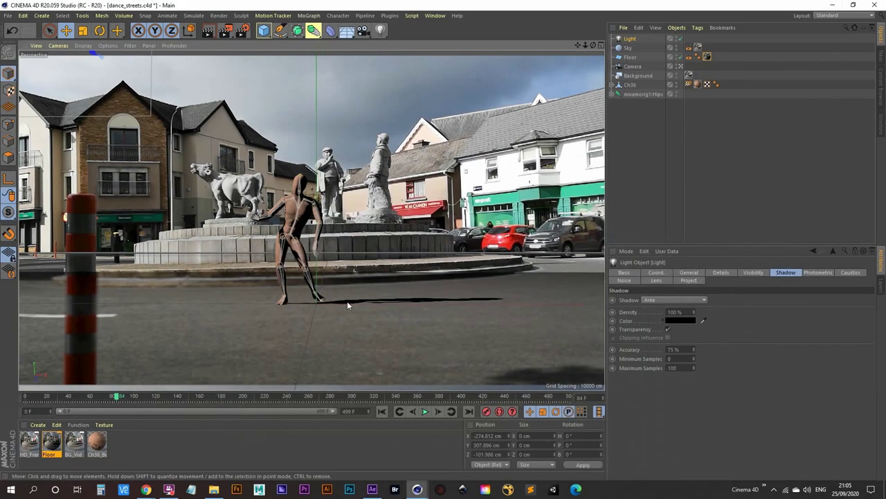
- Shift the dancer slightly right and back on the floor
click(632, 65)
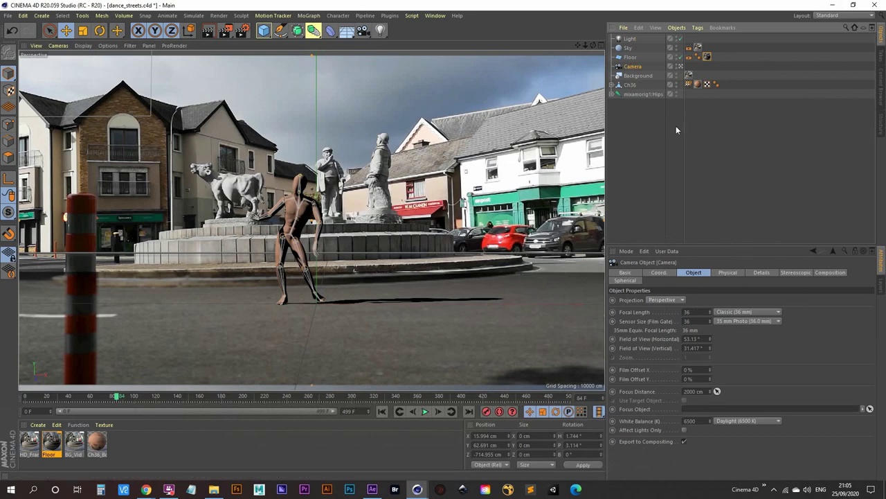
click(647, 141)
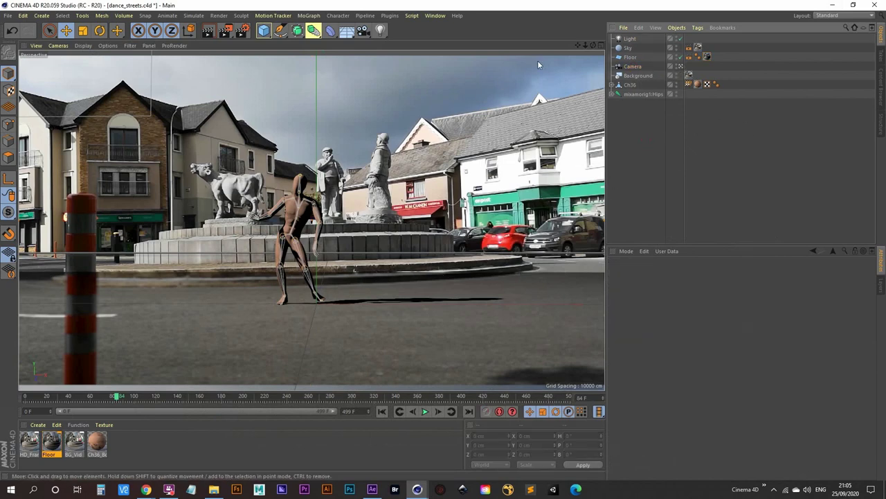
scroll(517, 72, down, 2)
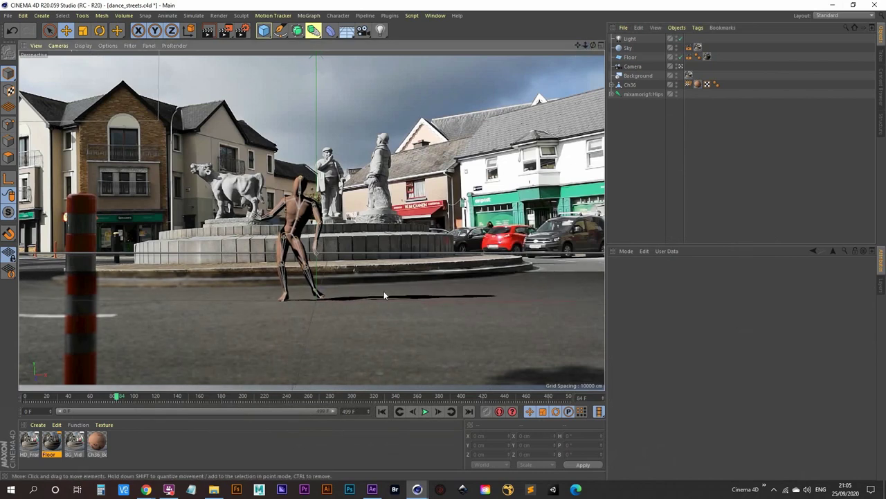
scroll(316, 307, up, 1)
drag(313, 301, 321, 292)
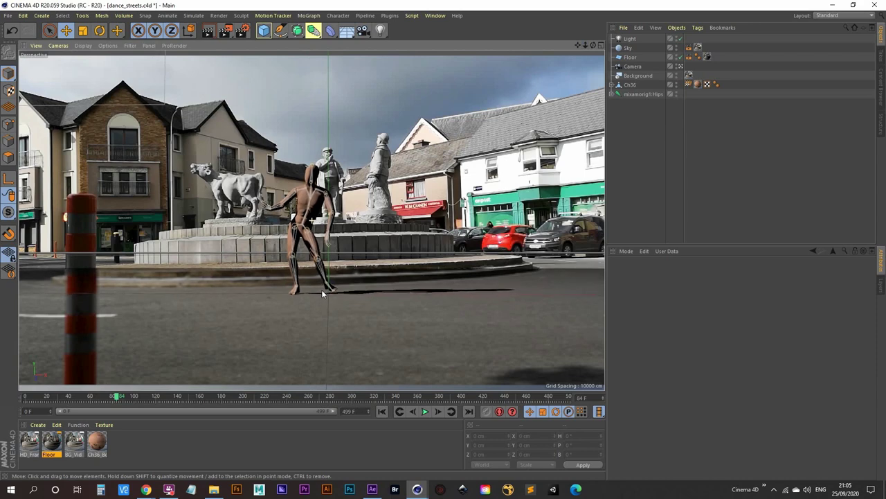
- Scrub and play the dance animation, then start an Interactive Render Region in the viewport
click(382, 411)
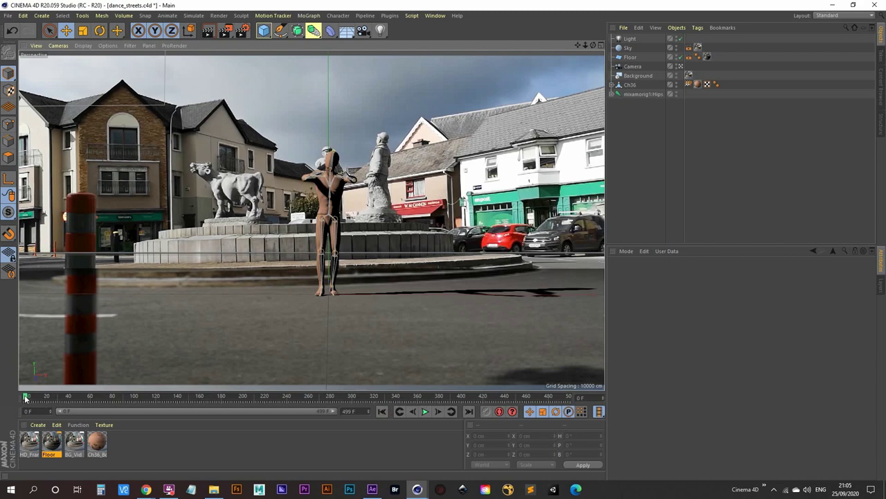
mouse_move(26, 398)
mouse_down()
mouse_move(566, 413)
mouse_move(562, 405)
mouse_move(462, 390)
mouse_move(25, 396)
mouse_up()
click(426, 411)
click(426, 411)
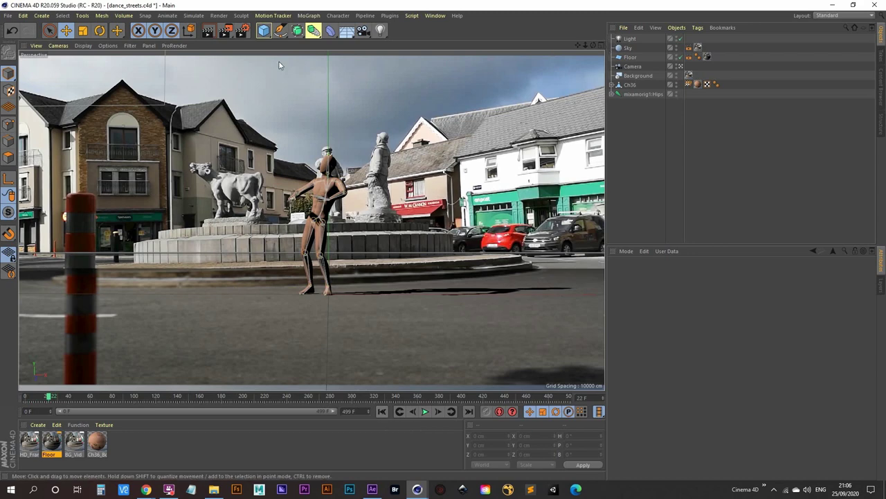
drag(233, 32, 286, 250)
- Stretch the render region across most of the viewport and deselect the Floor plane
drag(165, 135, 10, 44)
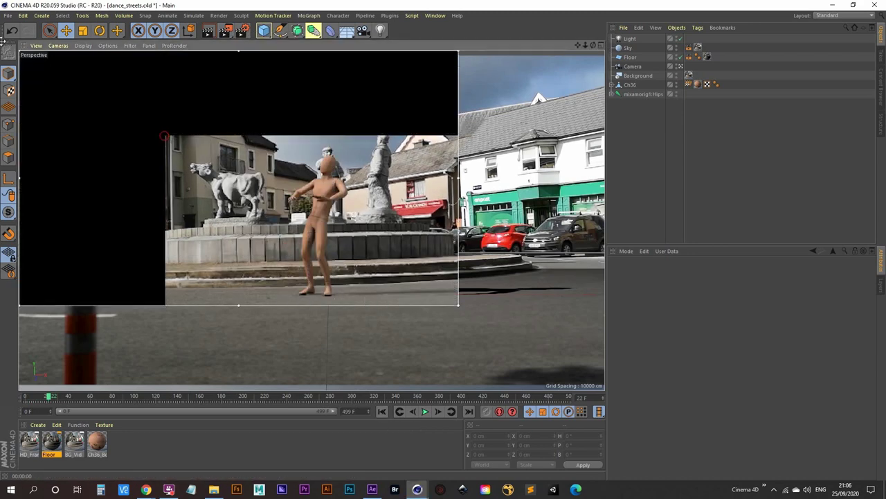
click(489, 313)
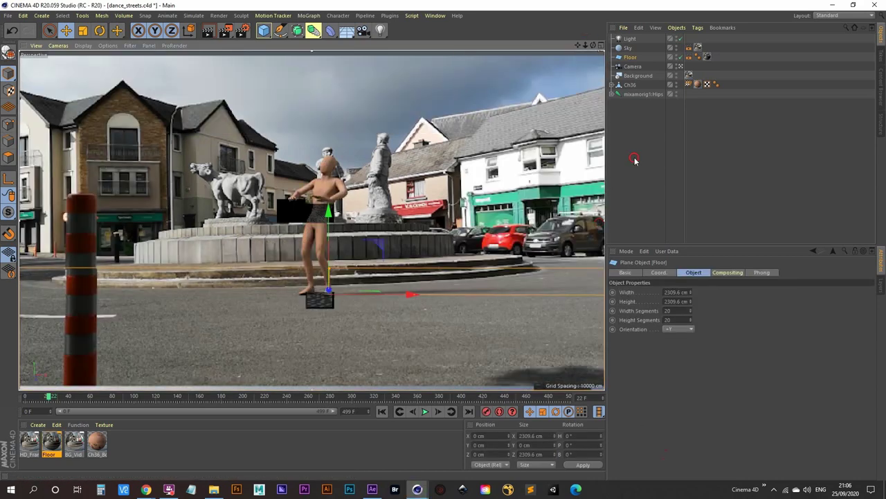
click(635, 157)
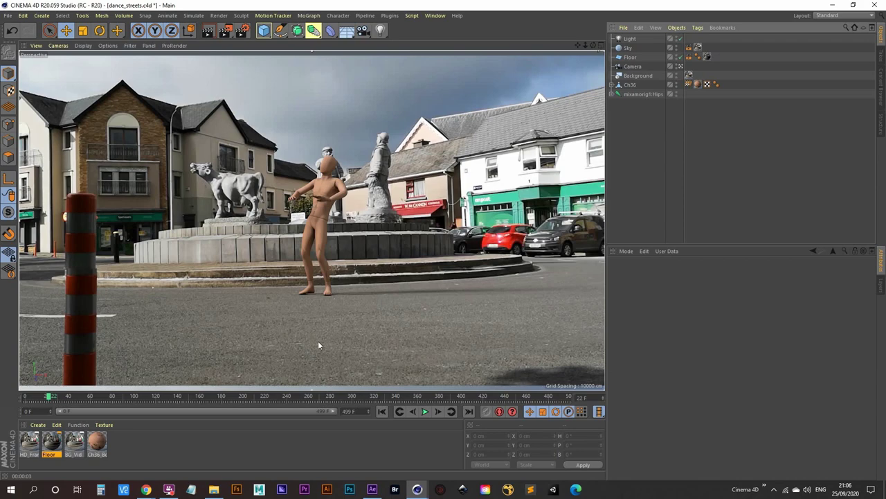
- Open Ch36_Body's reflectance and add a Beckmann layer with Additive attenuation
double_click(97, 442)
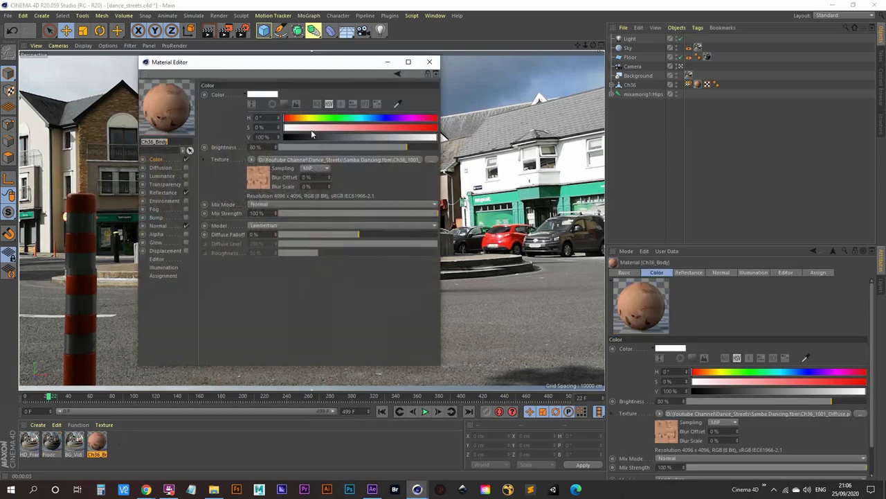
drag(292, 66, 644, 73)
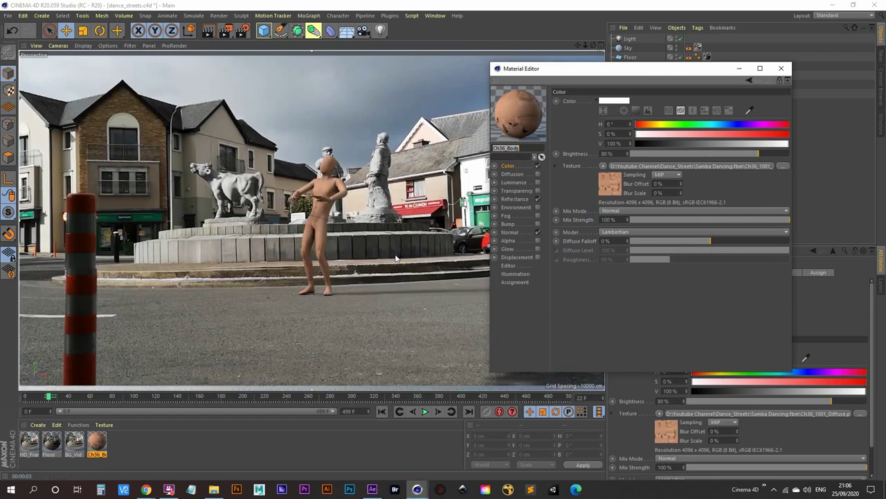
click(524, 197)
click(567, 120)
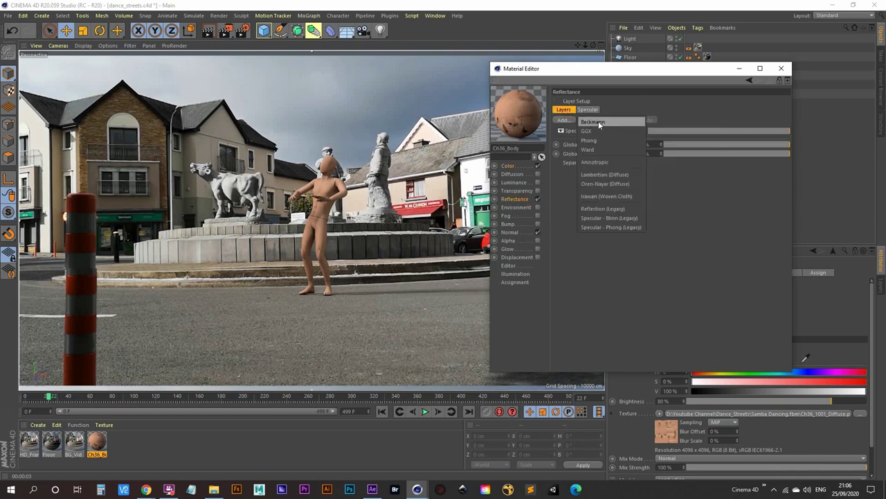
click(598, 121)
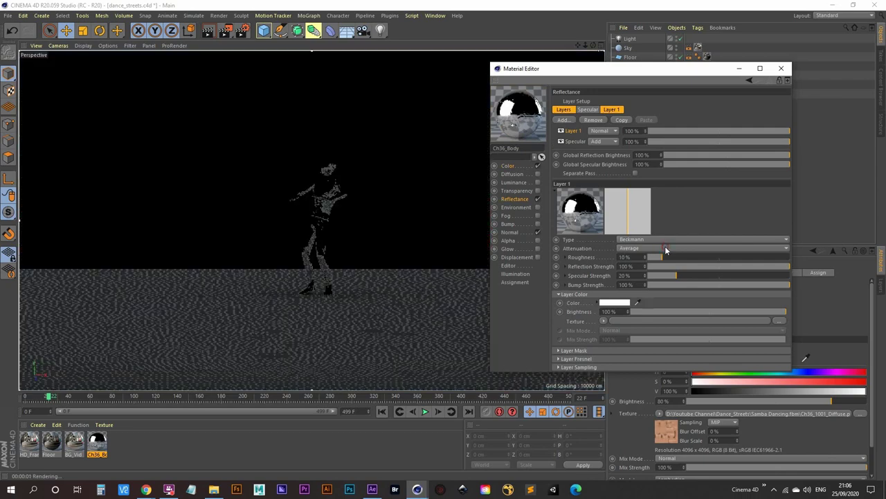
click(664, 248)
click(652, 275)
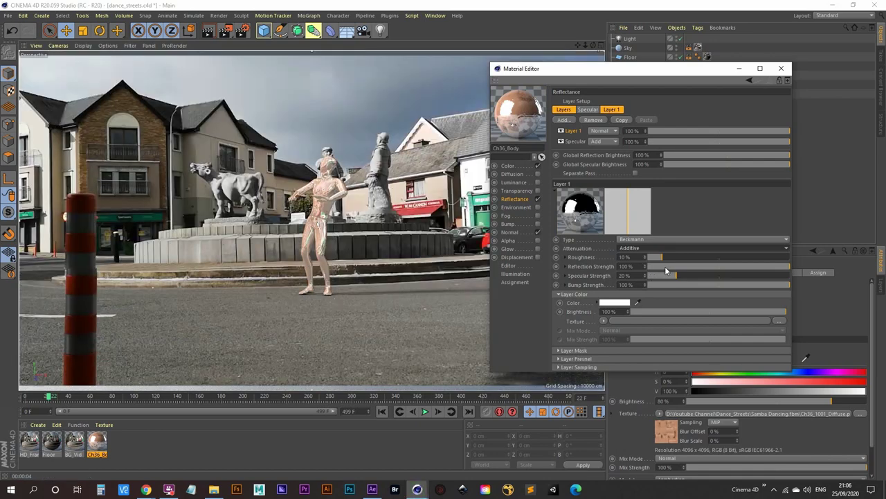
- Set Layer 1 Specular Strength to 1 % and Reflection Strength to 5 %
click(627, 267)
text(250)
key(Return)
text(20)
key(Return)
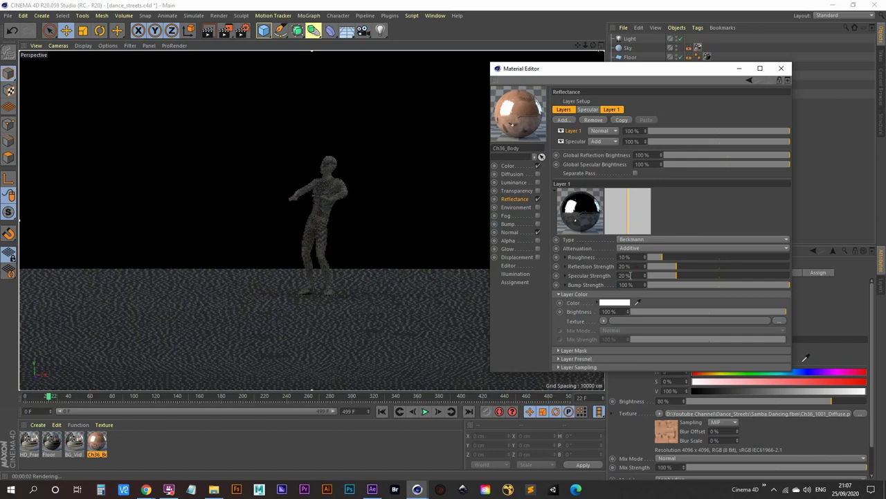
key(Tab)
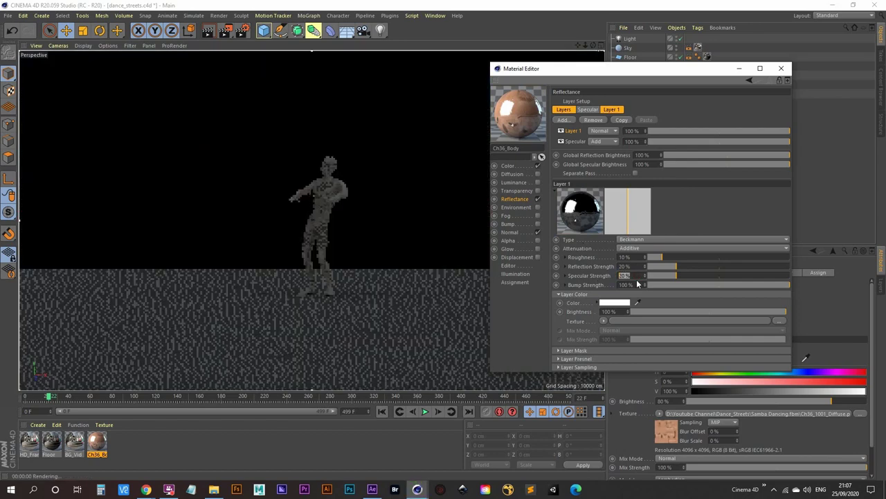
text(1)
key(Return)
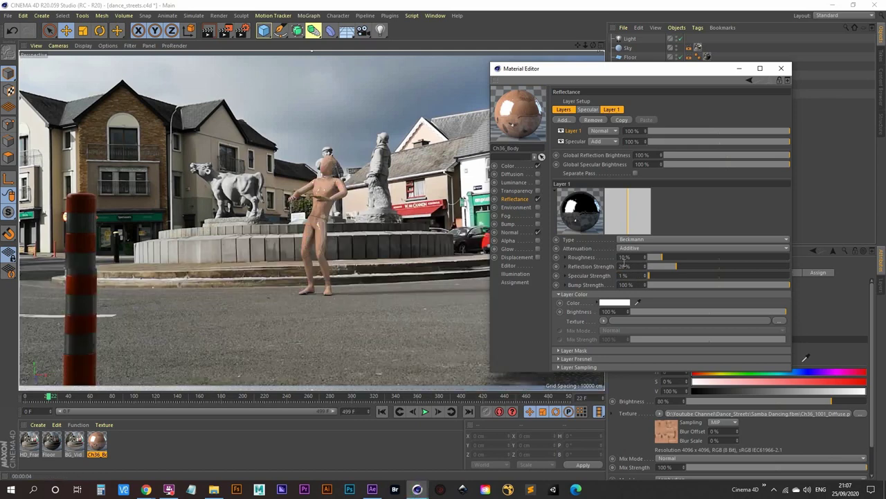
click(655, 266)
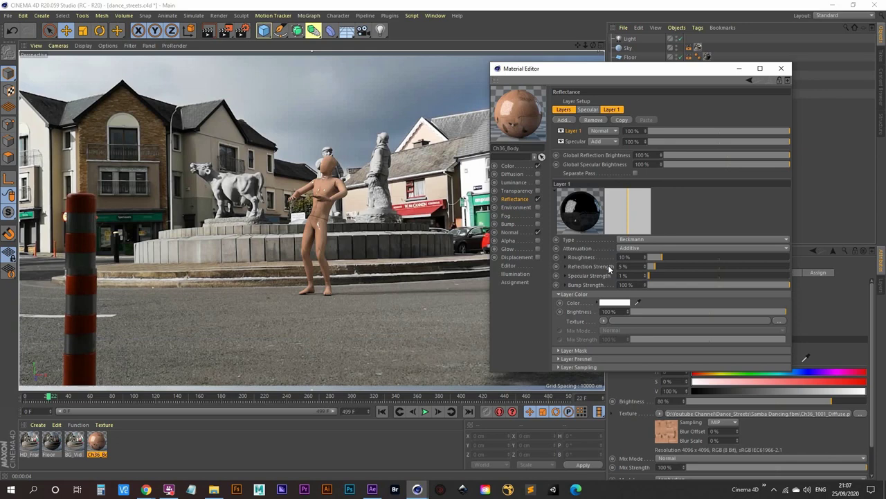
- Narrow the Specular layer width to 26 % and set Layer 1 Roughness to 23 %
click(574, 141)
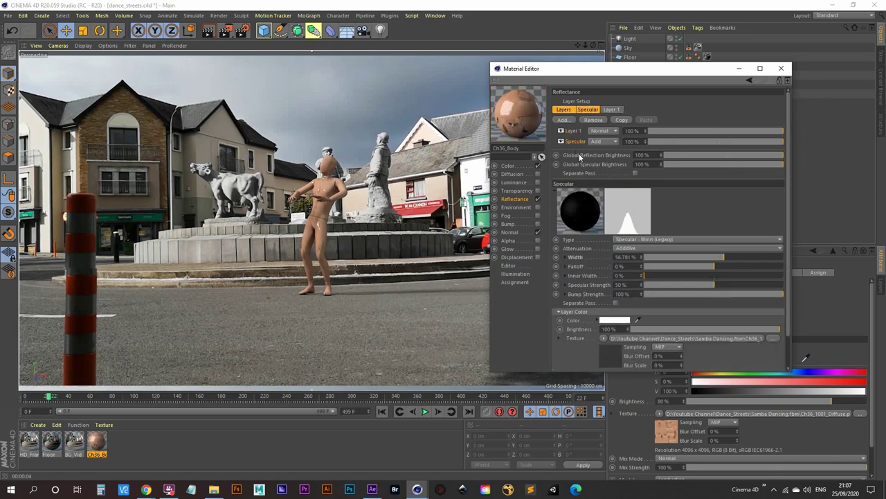
drag(706, 257, 682, 257)
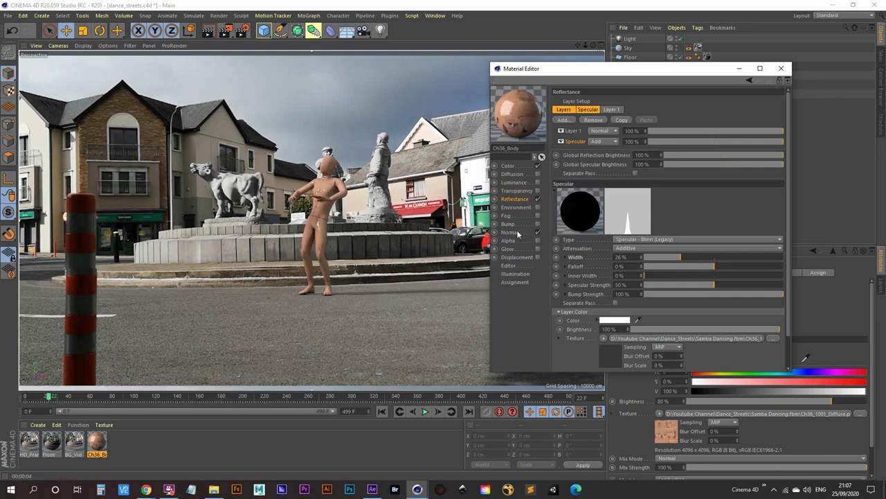
click(573, 131)
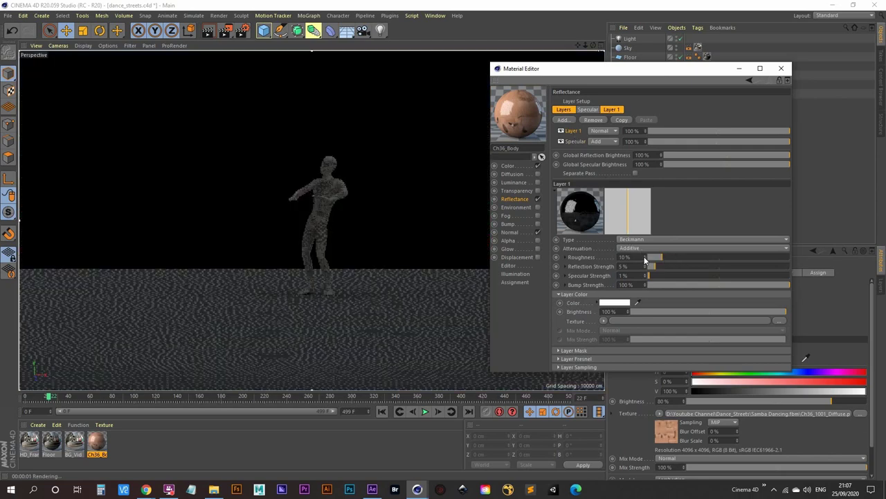
drag(638, 257, 610, 258)
text(23)
key(Return)
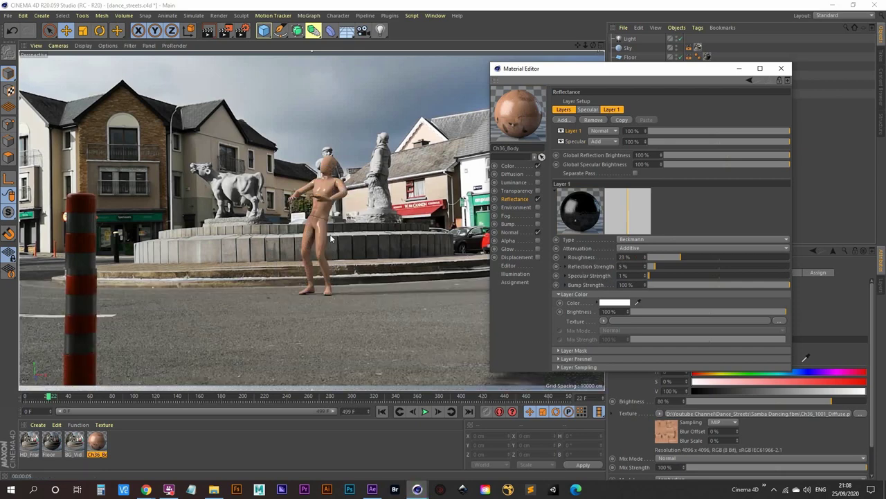
- Set Layer 1 Reflection Strength to 3.5 % and Specular Strength to 0.5 %, then close the editor
click(634, 265)
text(3.5)
key(Return)
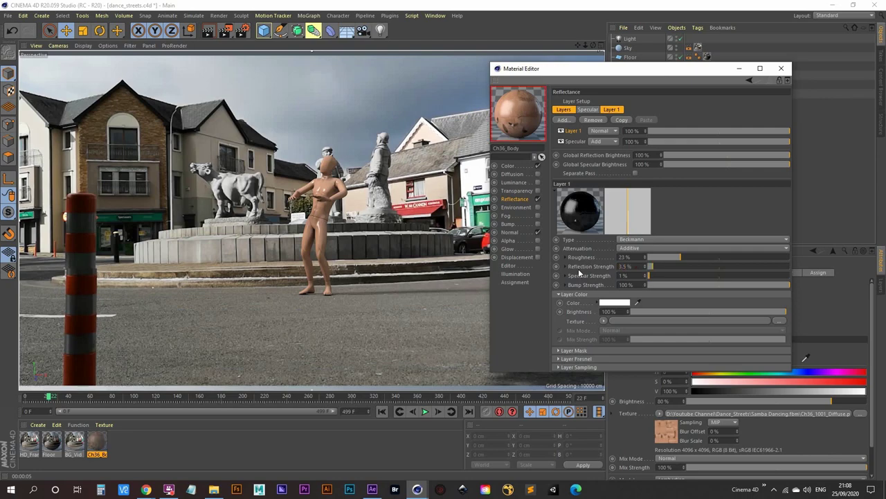
key(ctrl+r)
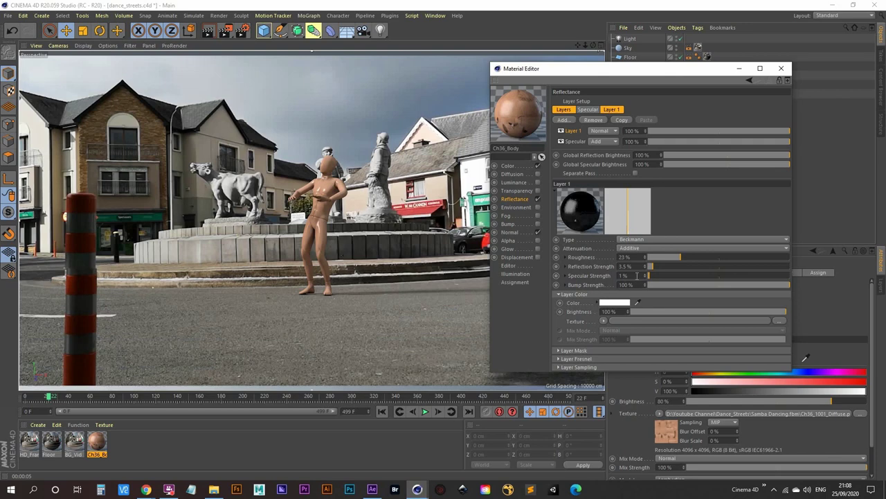
double_click(636, 275)
text(0.5)
key(Return)
click(780, 69)
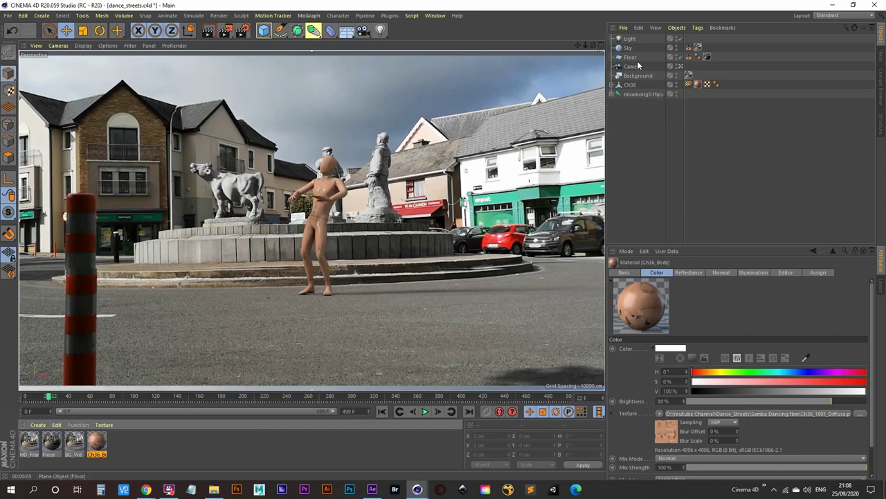
- Select the Floor texture tag, start a live viewport render, and open the Floor material
click(706, 57)
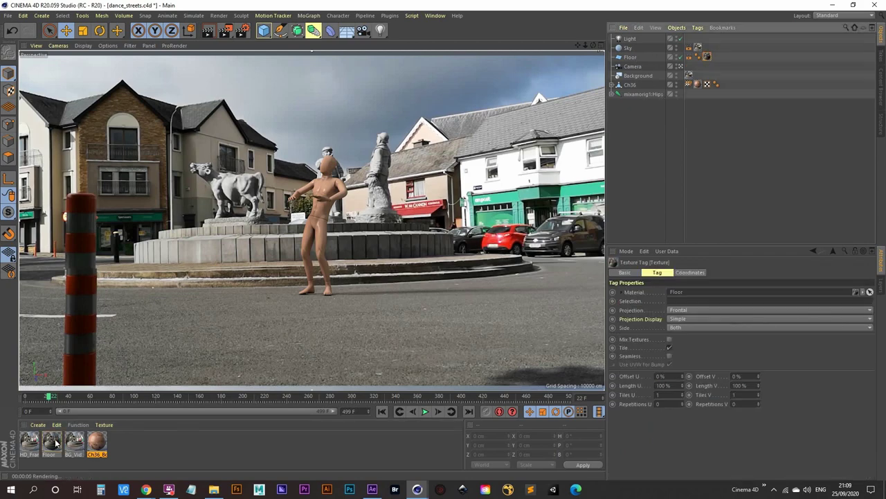
key(ctrl+r)
double_click(54, 447)
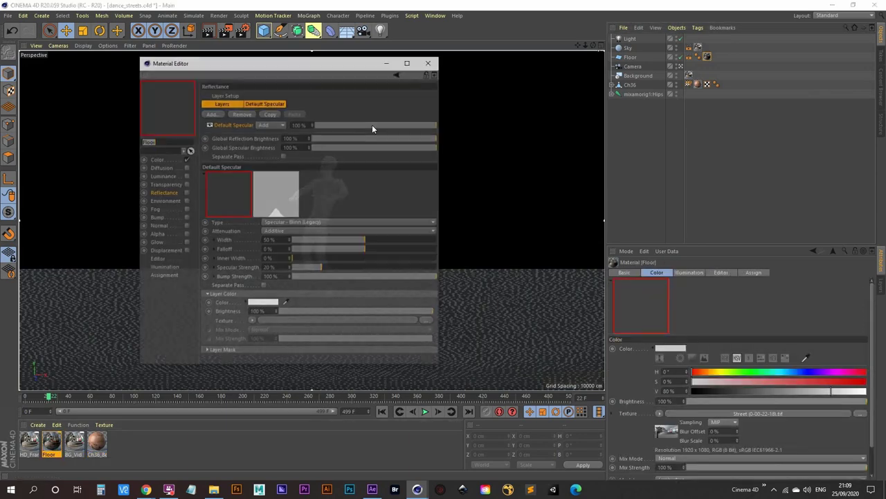
drag(333, 62, 651, 82)
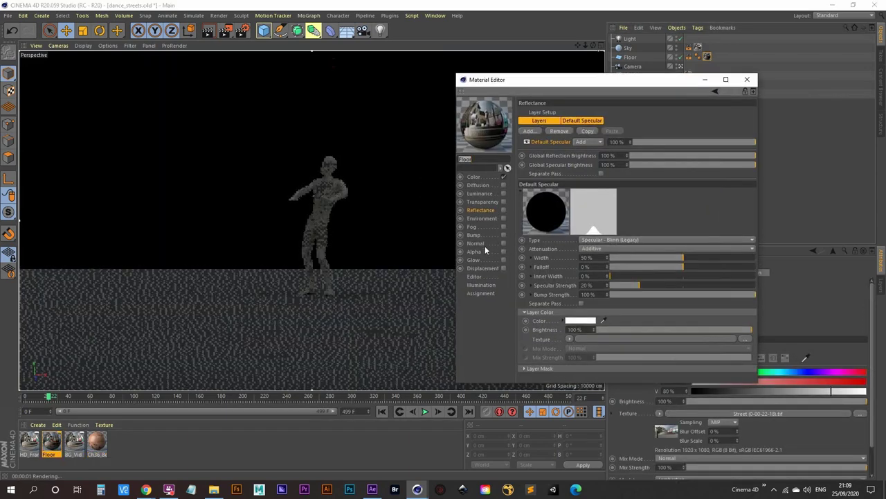
- Add a Noise shader bump to the Floor material with Global Scale 10%
click(503, 235)
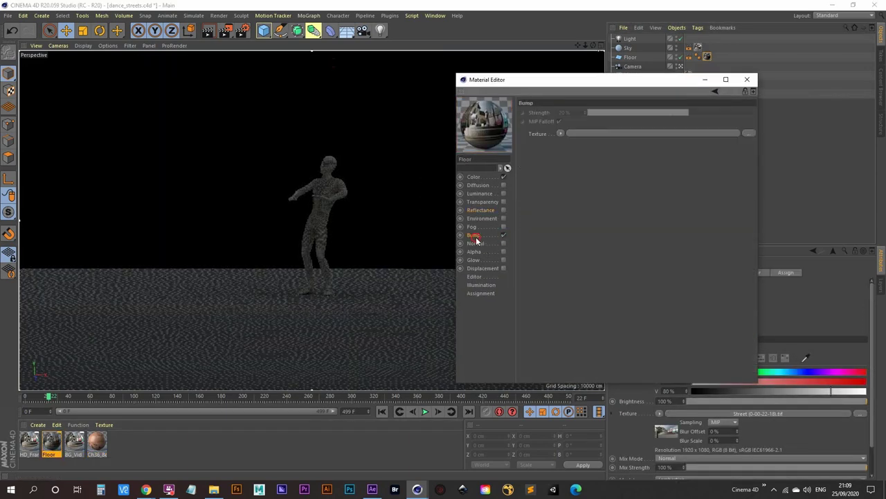
click(560, 133)
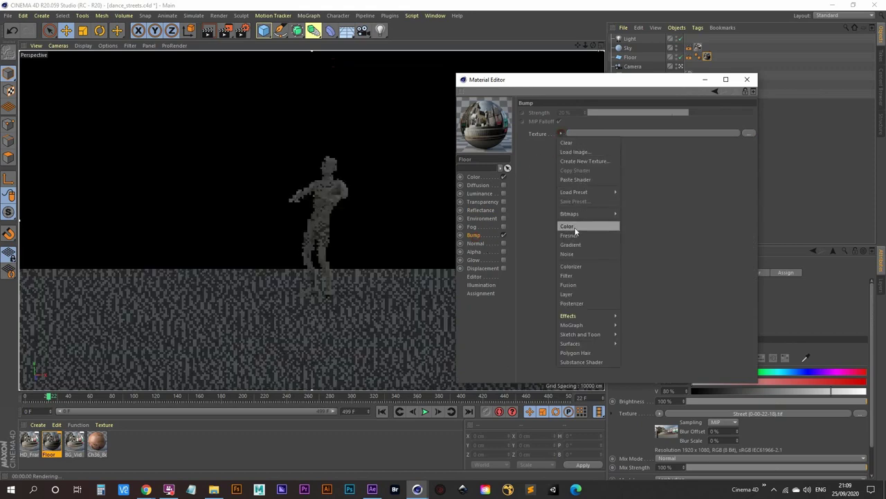
click(583, 253)
click(567, 155)
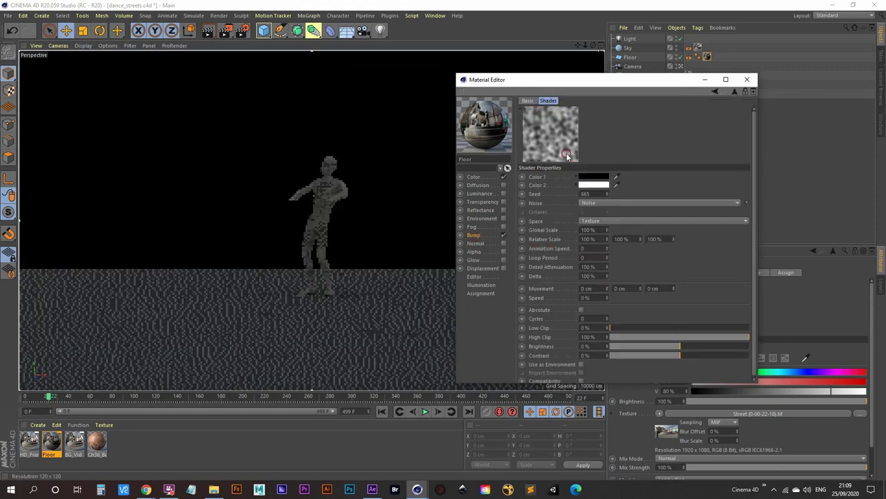
click(590, 230)
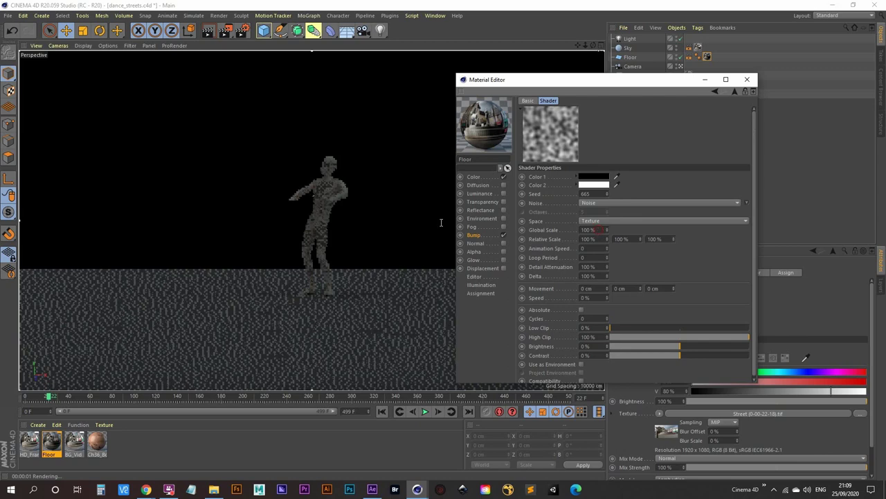
text(10)
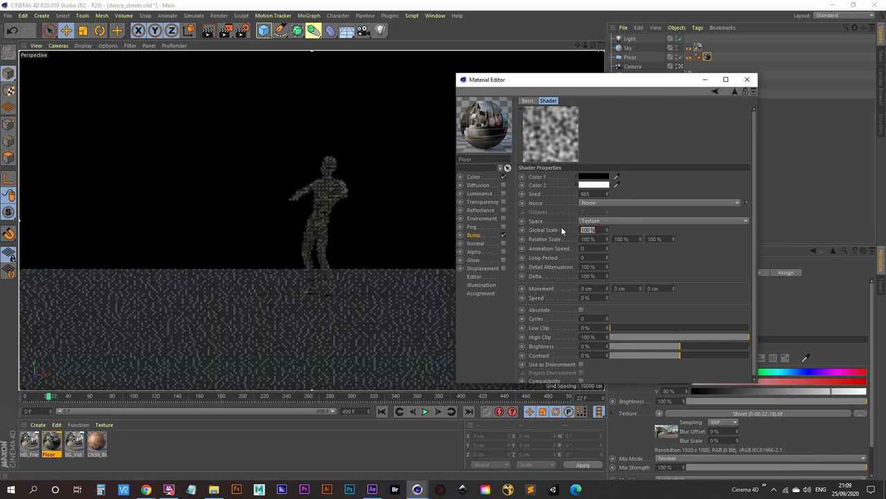
key(Return)
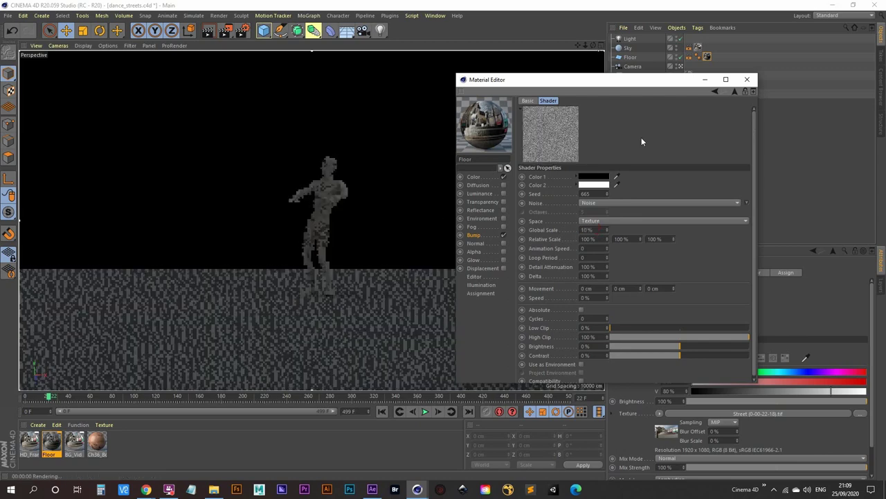
click(748, 79)
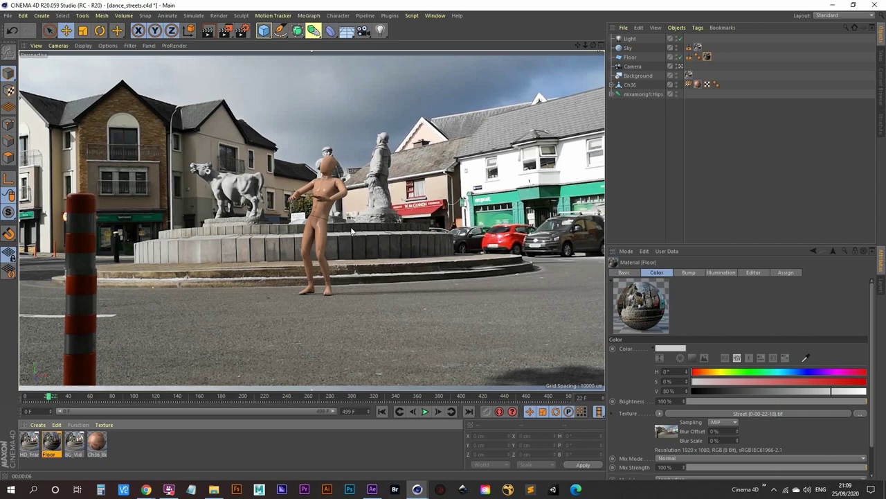
- Tint the Light pale cyan (H 187°, S 15%), then play the dance and stop at frame 54
click(630, 38)
key(ctrl+r)
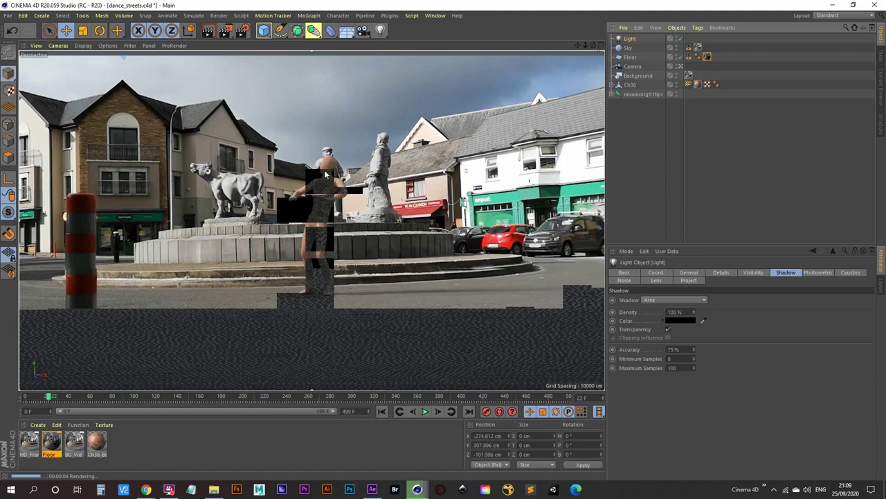
click(689, 273)
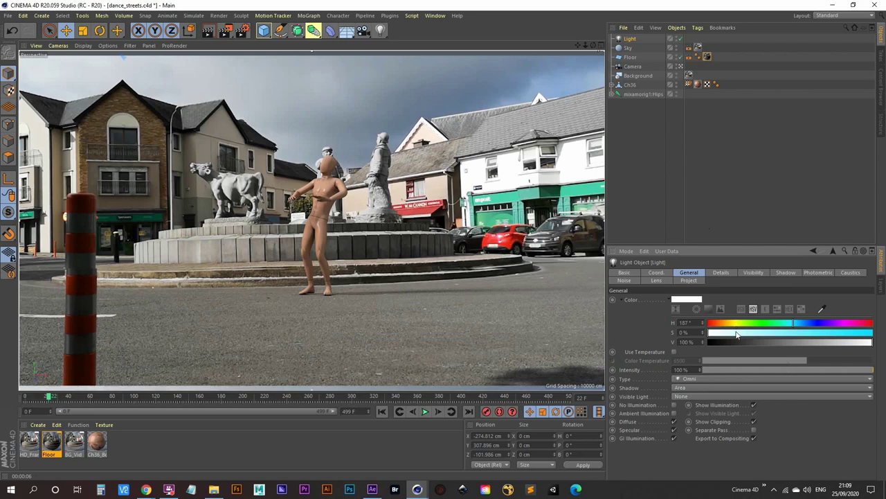
drag(737, 335, 734, 335)
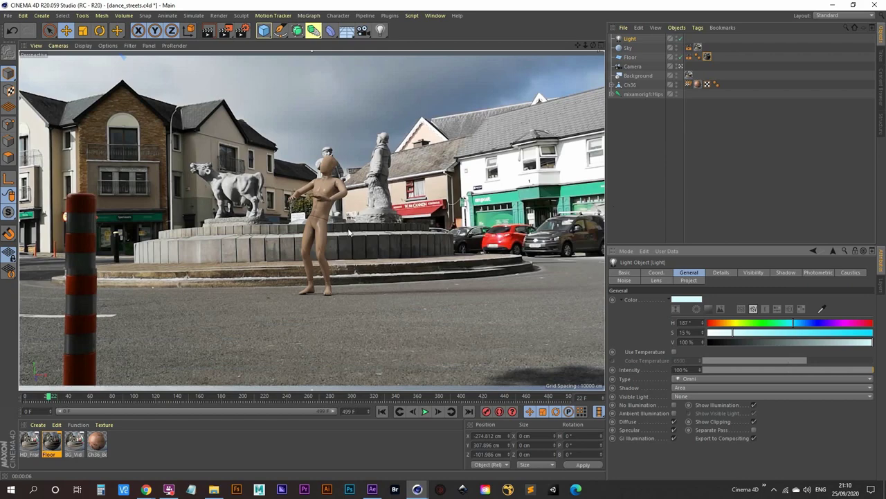
click(425, 411)
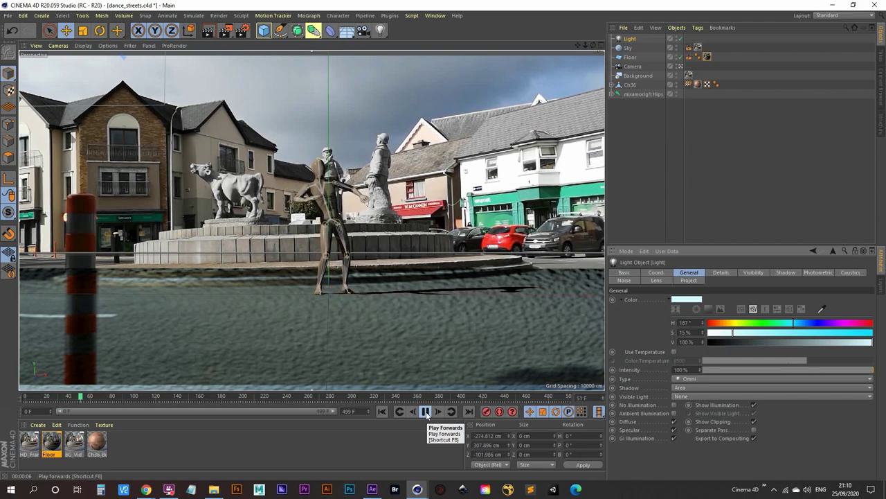
click(425, 412)
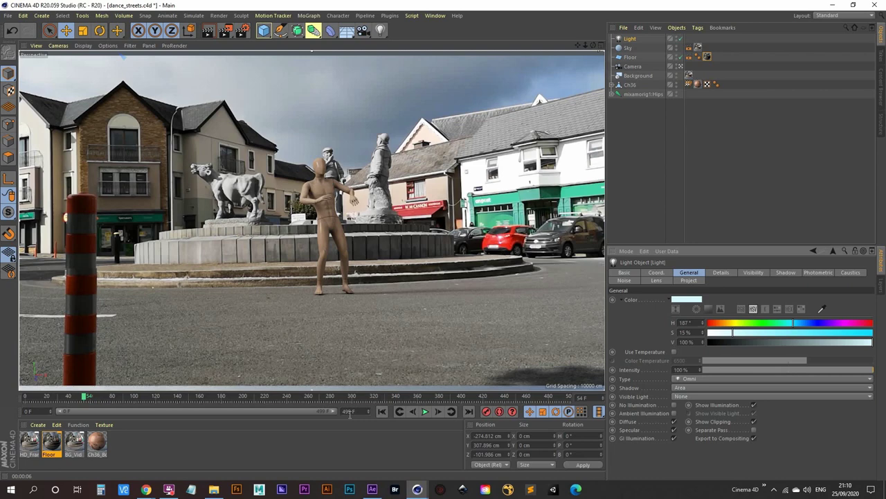
- Hide the Background object from the render and check it with a live viewport render
click(677, 78)
key(ctrl+r)
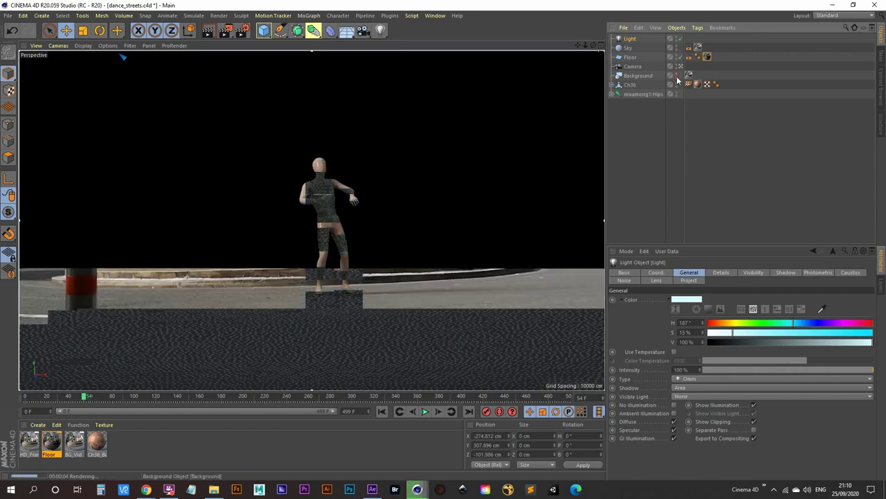
key(Escape)
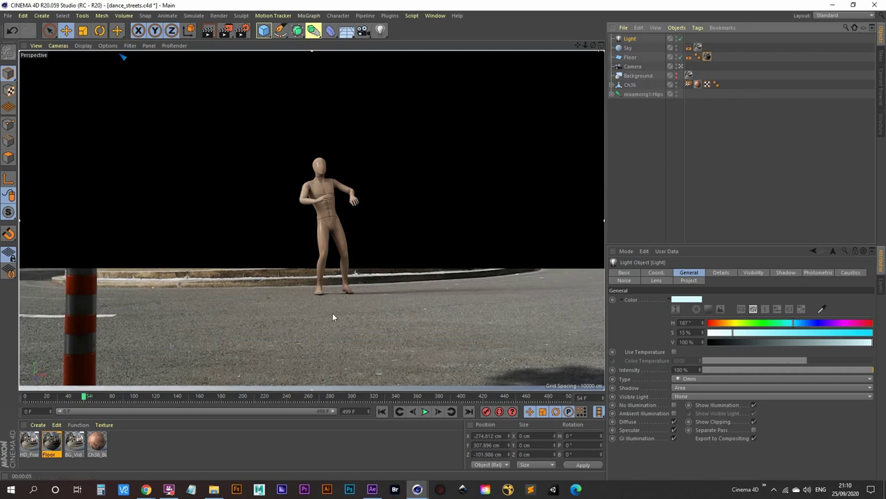
- Create a Shadow Catcher material and apply it to the Floor object
click(38, 425)
mouse_move(57, 424)
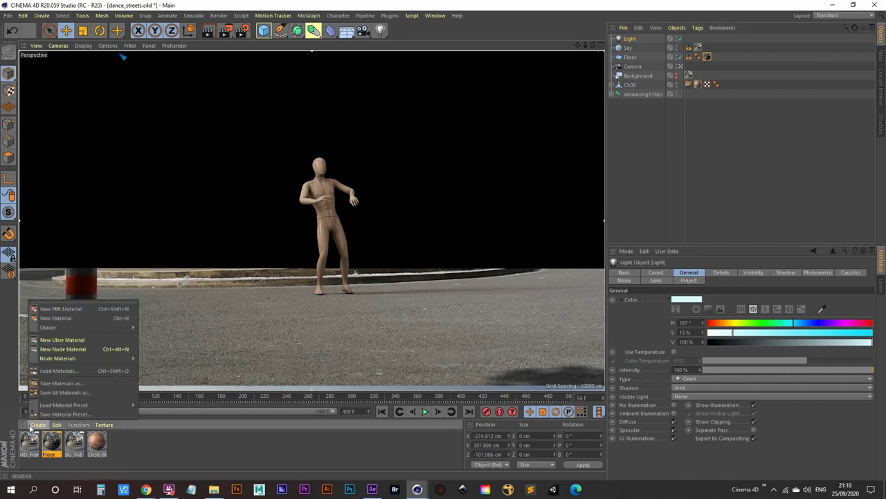
mouse_move(76, 327)
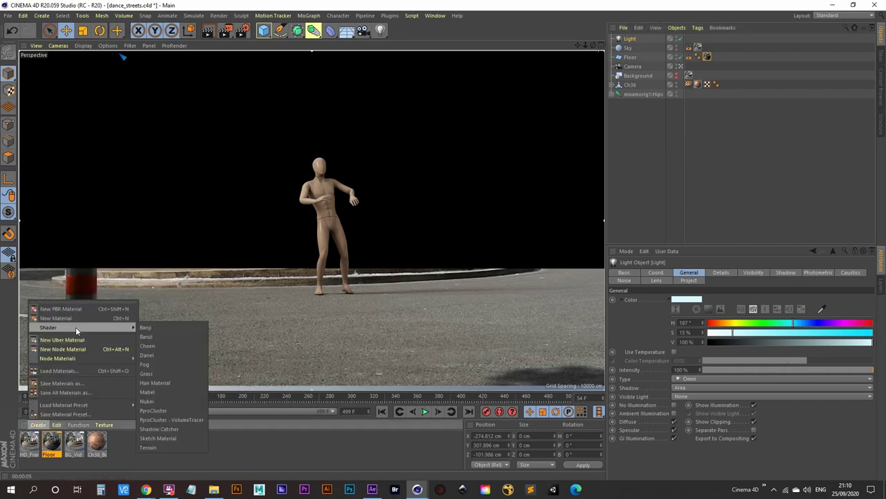
click(162, 429)
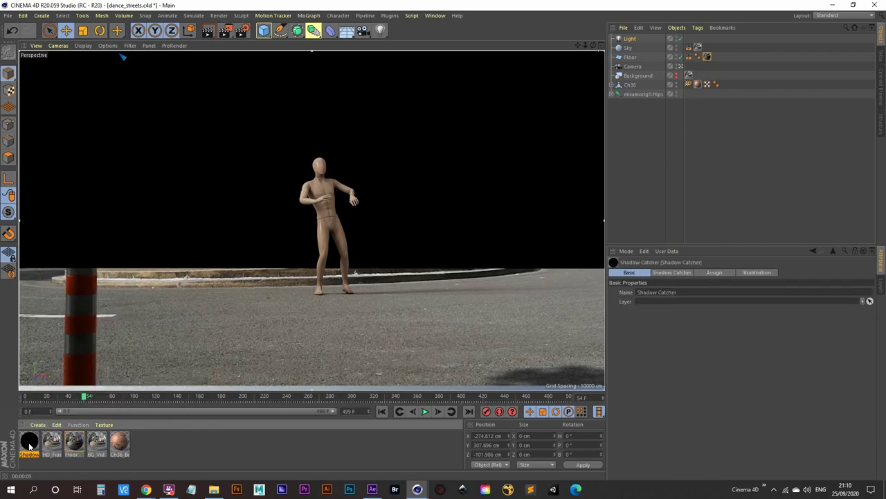
drag(29, 443, 707, 57)
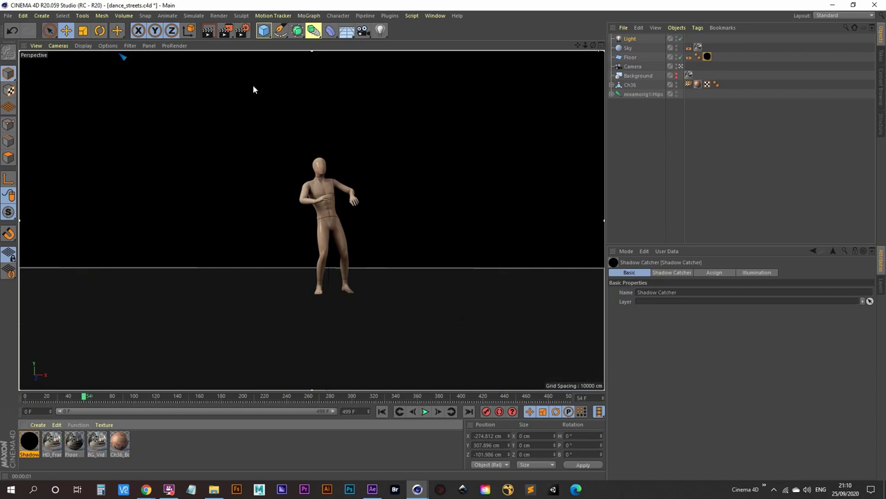
click(226, 31)
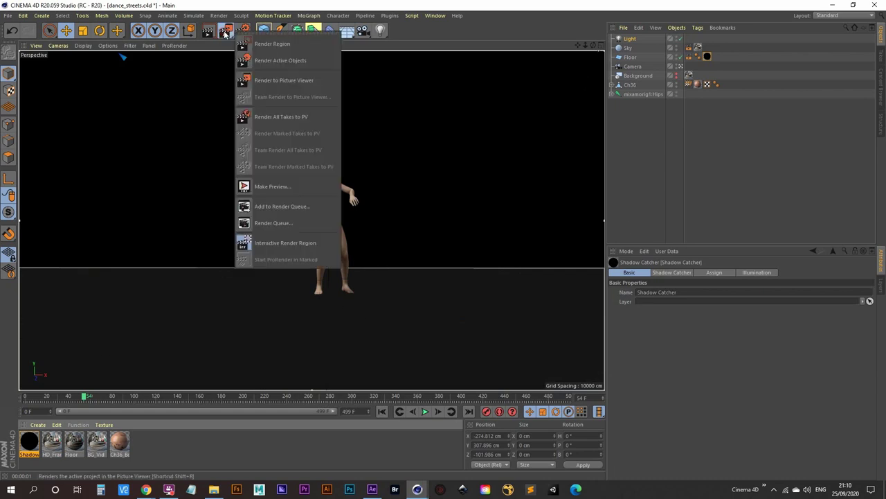
- Preview with Interactive Render Region, deselect all objects, and save dance_streets.c4d
click(288, 242)
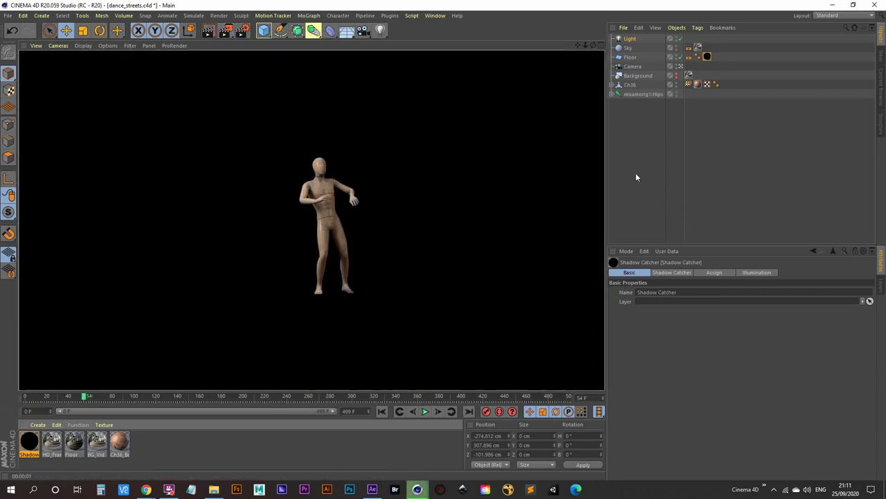
click(629, 172)
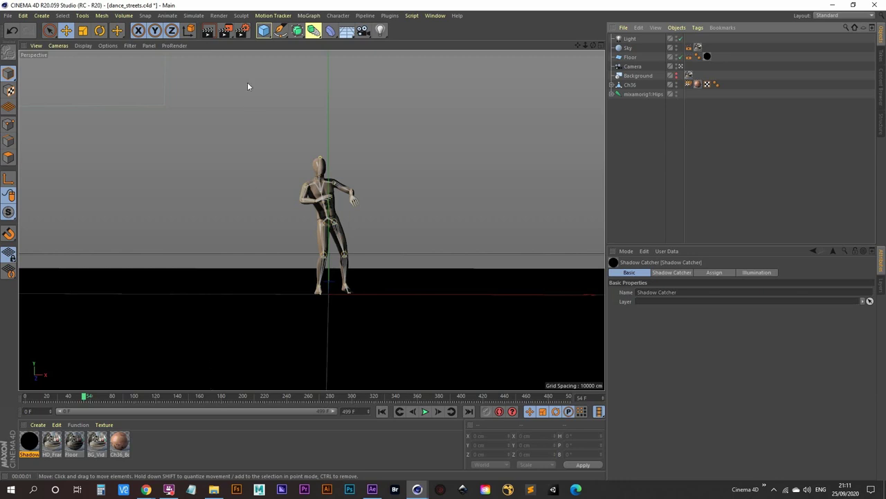
key(ctrl+s)
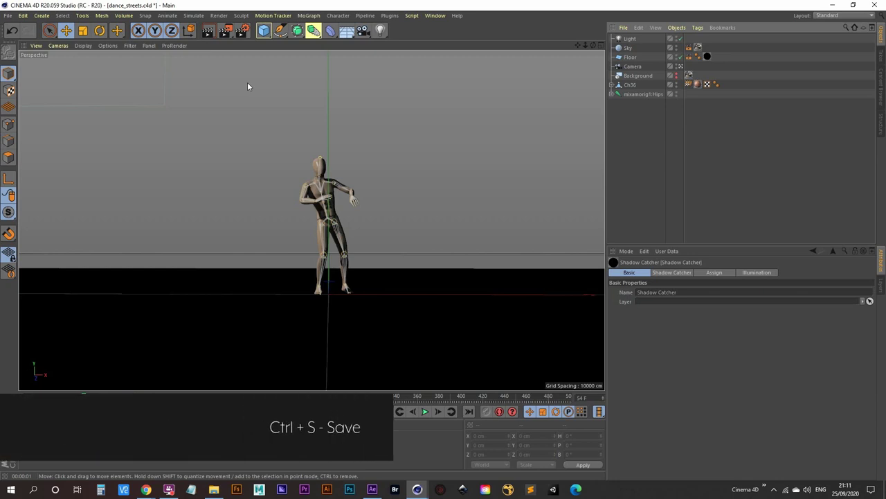
click(242, 30)
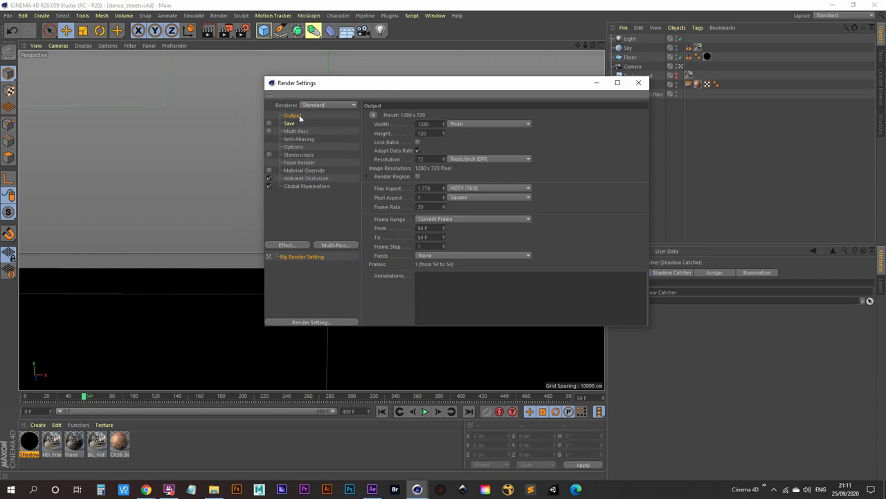
- Set the render output resolution to 1920 × 1080
click(437, 123)
text(1920)
key(Return)
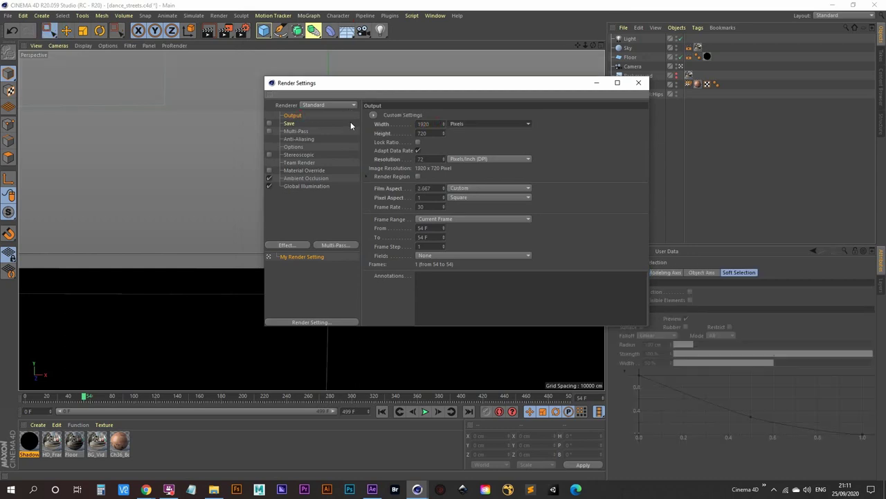
key(Tab)
text(1)
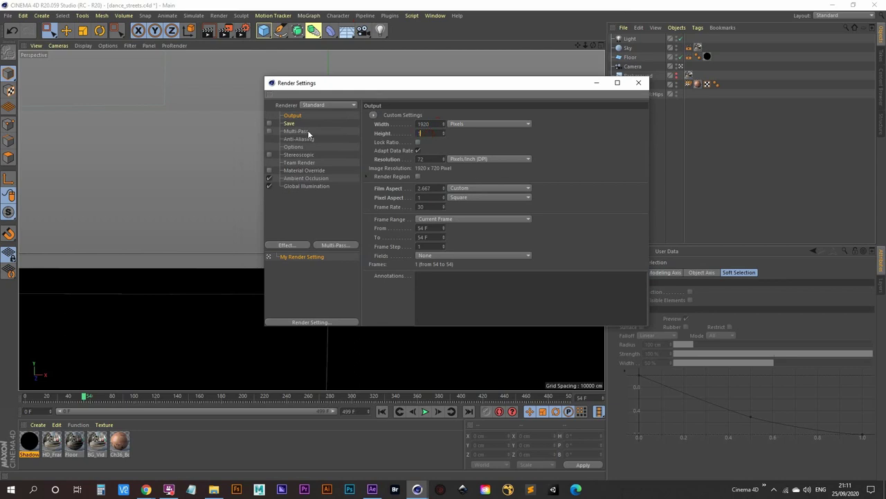
text(080)
key(Return)
drag(554, 89, 477, 76)
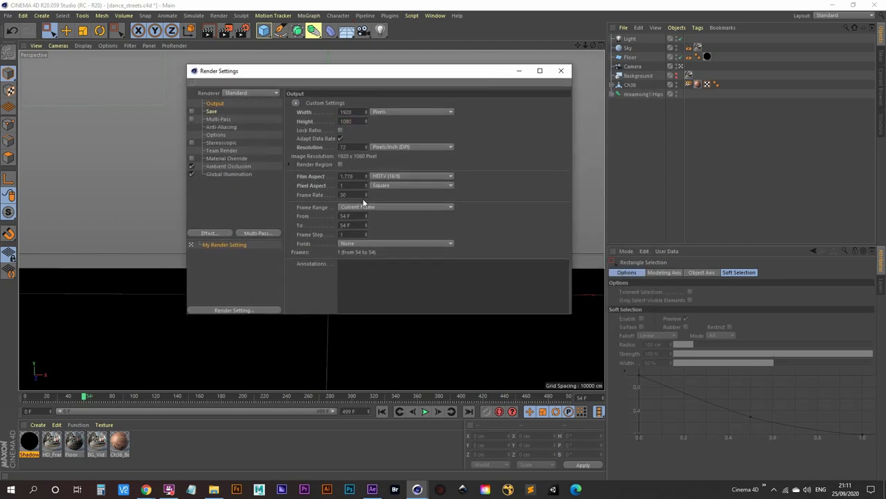
- Render All Frames, save as PNG, and choose the output file location
click(389, 216)
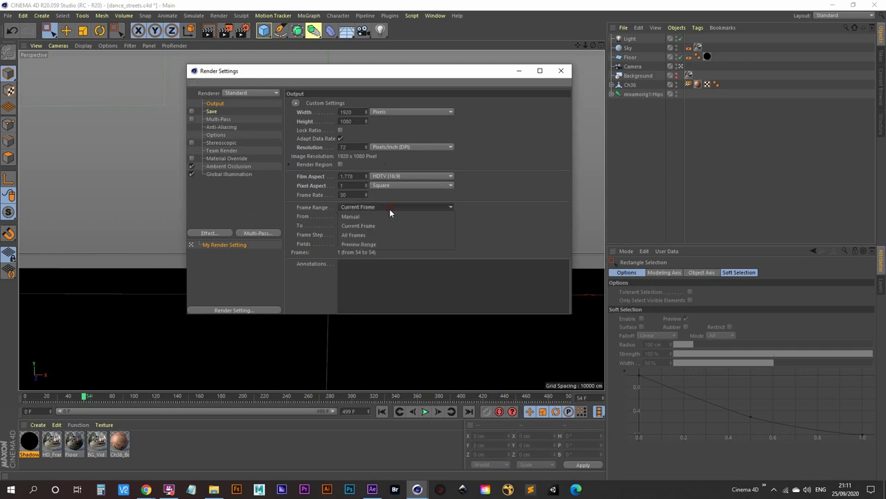
click(367, 236)
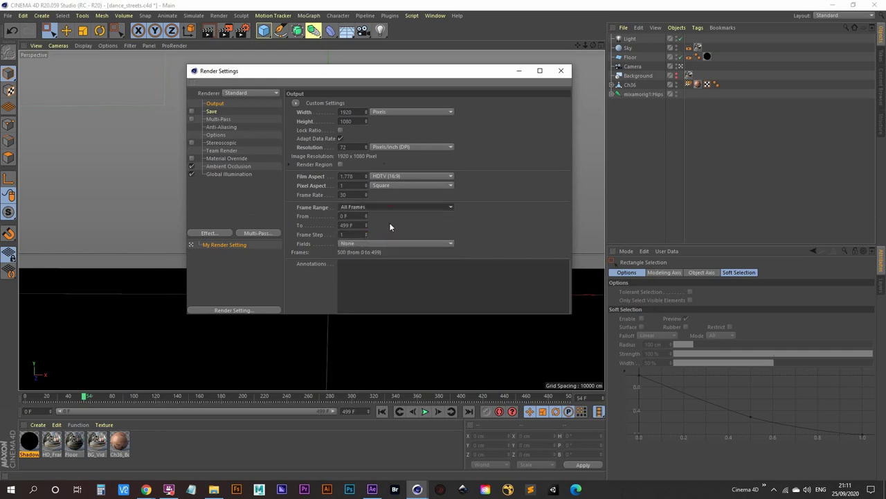
click(211, 112)
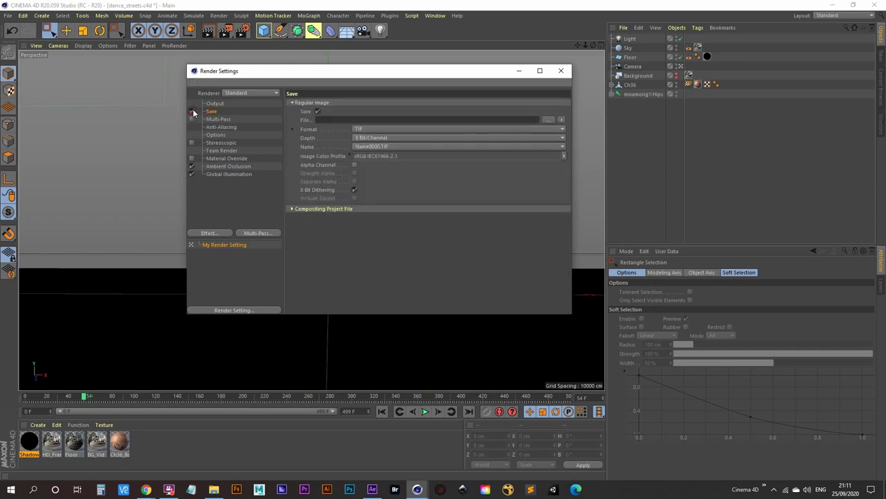
click(364, 129)
click(385, 221)
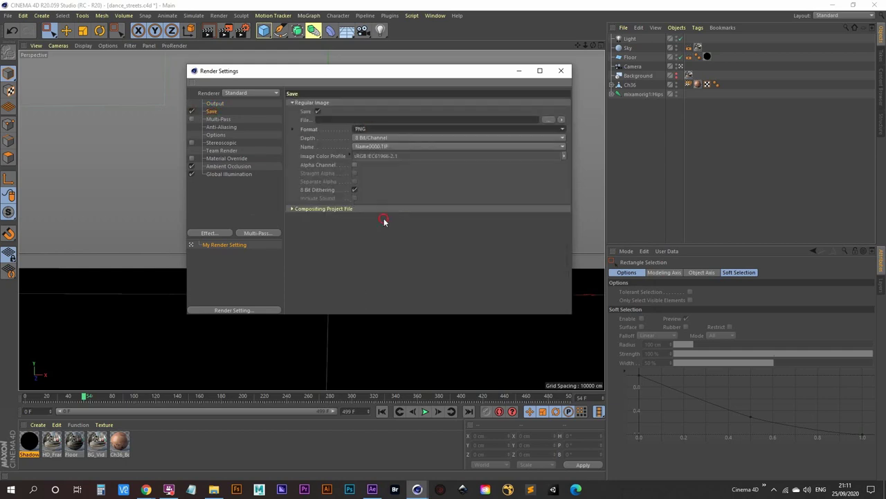
click(548, 119)
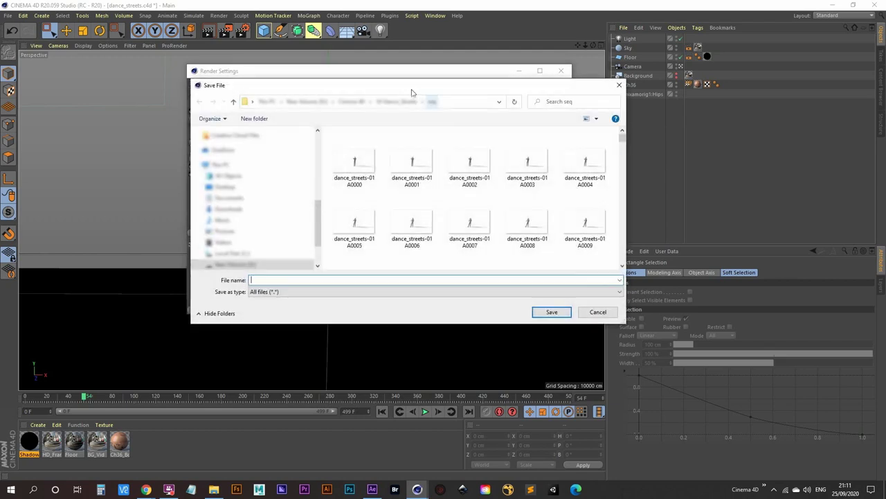
- Create a folder named sequence inside Youtube Channel > Dance_Streets
scroll(242, 180, up, 5)
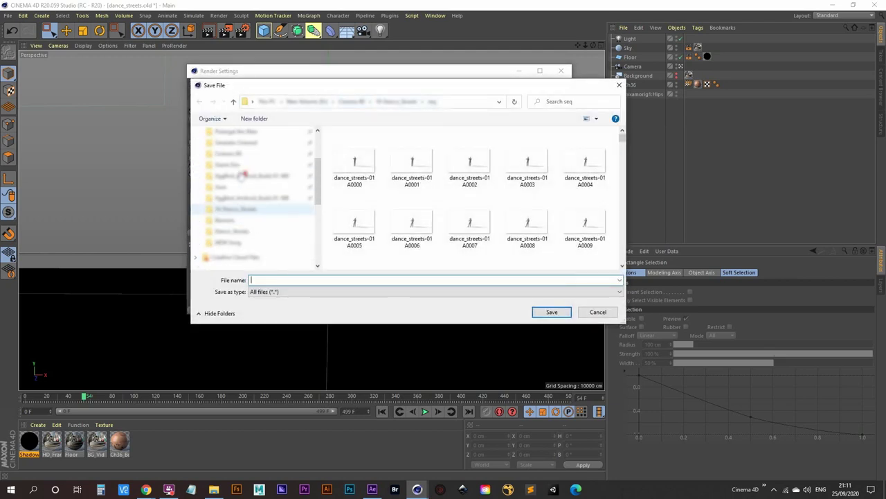
click(238, 142)
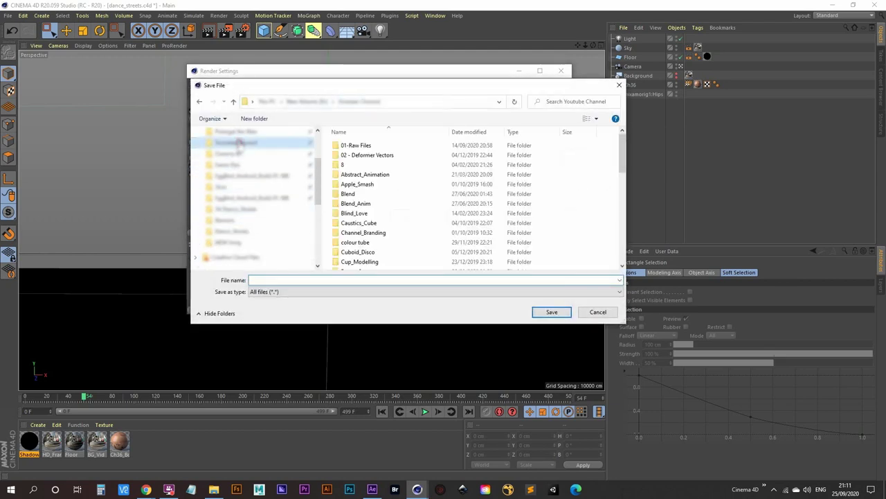
click(352, 194)
key(d)
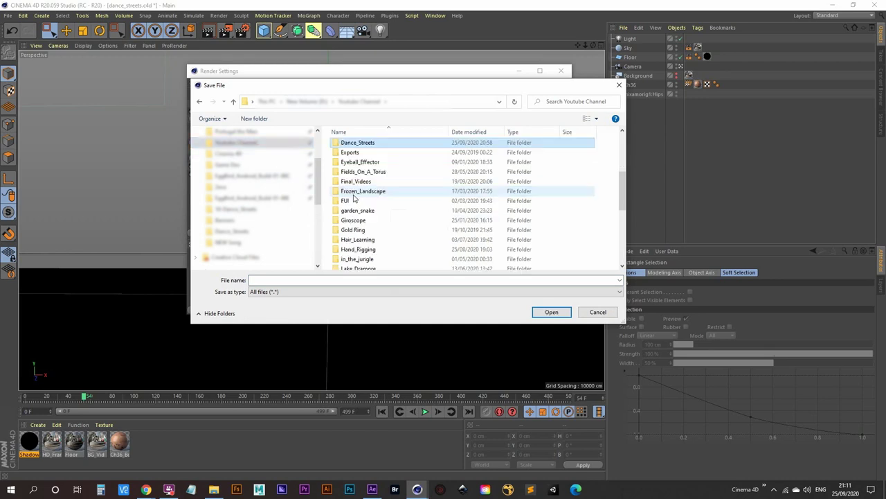
double_click(361, 143)
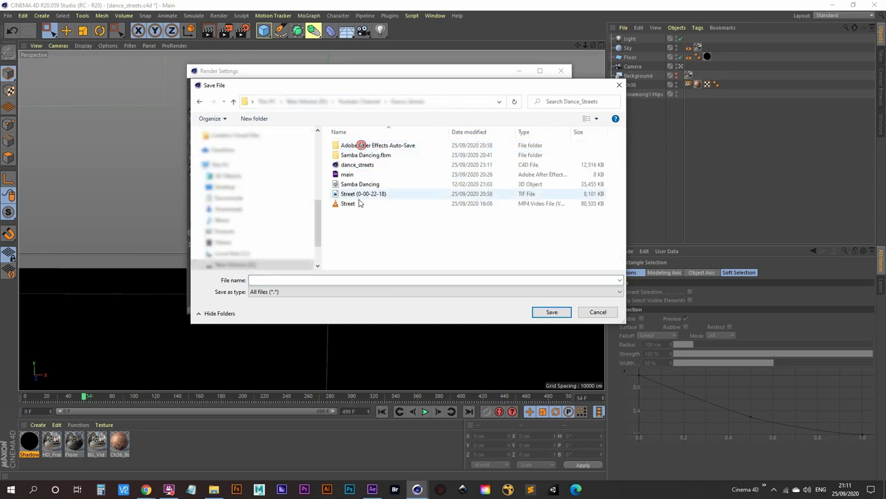
right_click(363, 244)
mouse_move(424, 350)
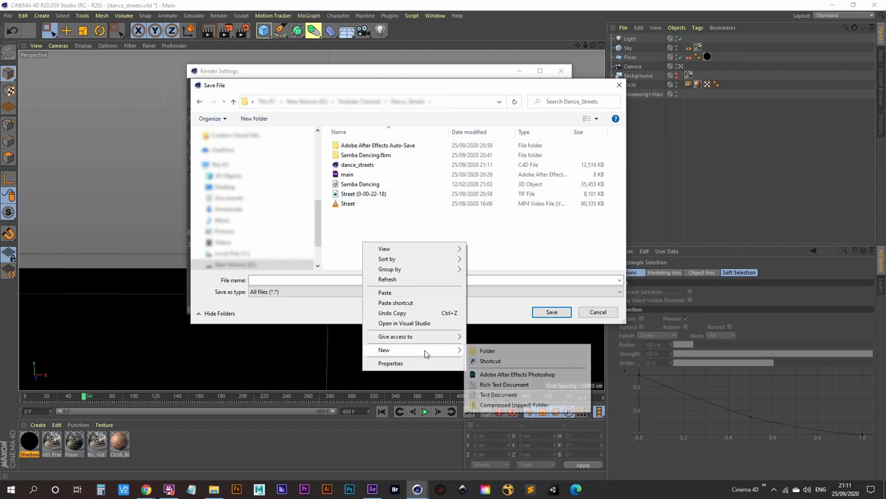
click(499, 349)
text(seq)
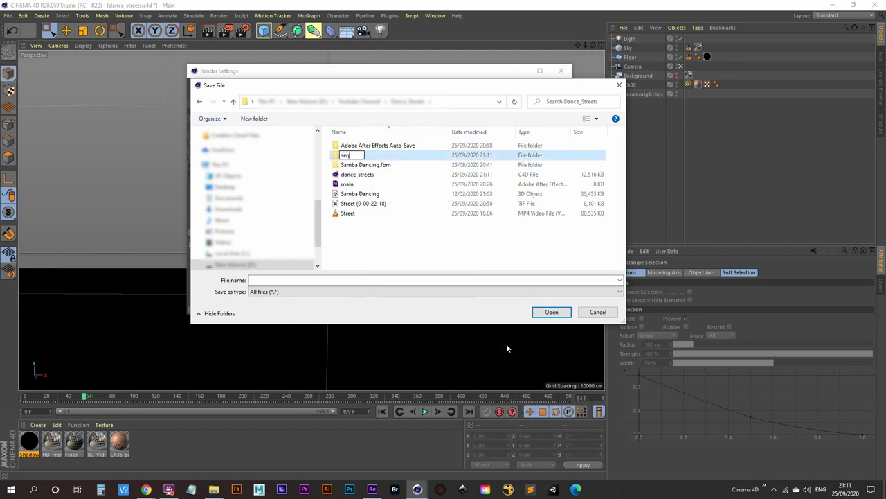
text(uence)
key(Return)
key(Return)
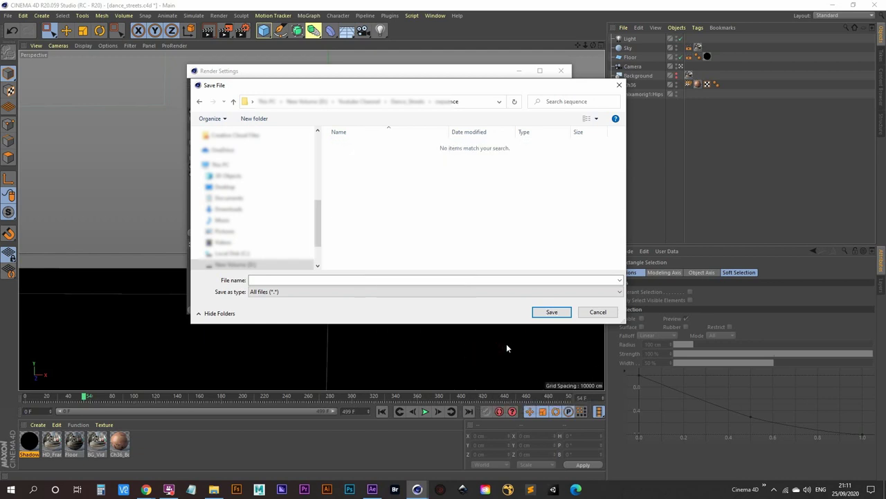
- Name the output file dance_streets_seq inside the sequence folder
click(286, 281)
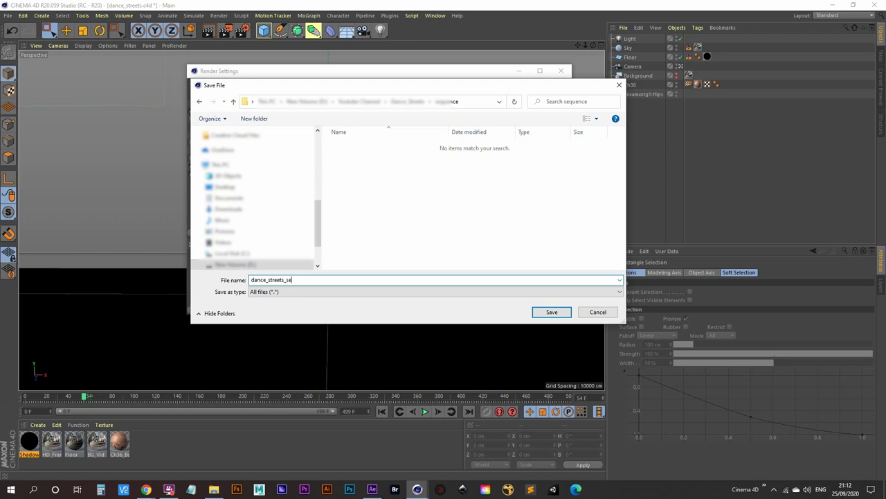
text(dance_streets_seq)
key(Return)
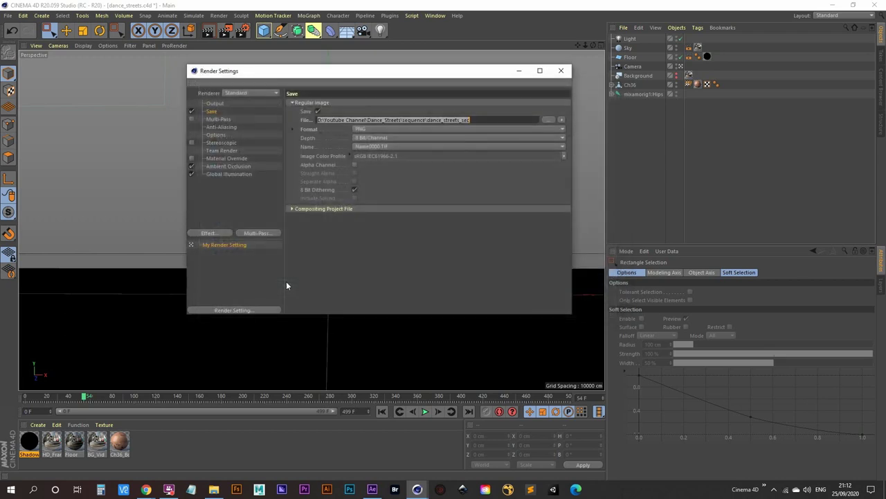
- Enable Alpha Channel, review the remaining render settings pages, and render to the Picture Viewer
click(354, 166)
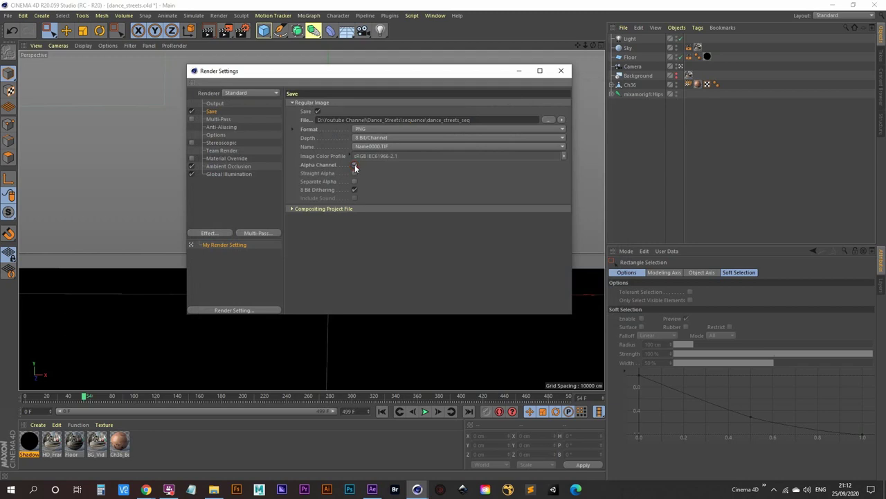
click(219, 119)
click(222, 127)
click(224, 135)
click(225, 143)
click(227, 151)
click(228, 158)
click(232, 167)
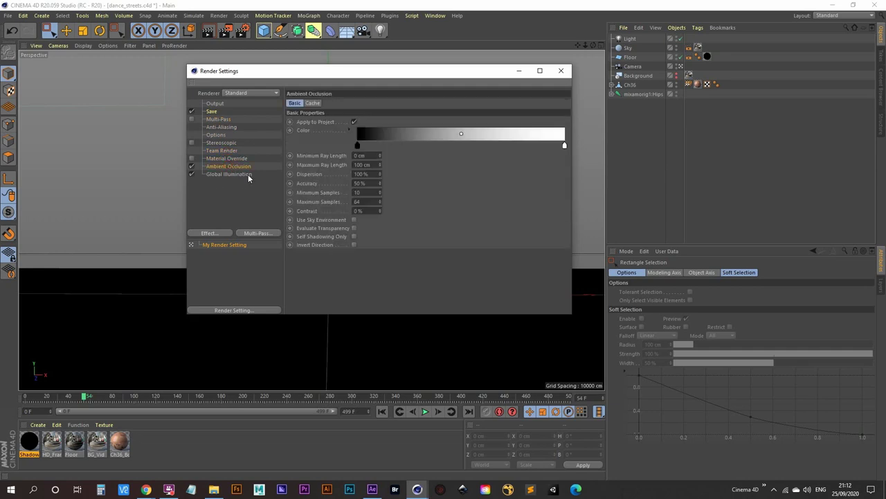
click(234, 175)
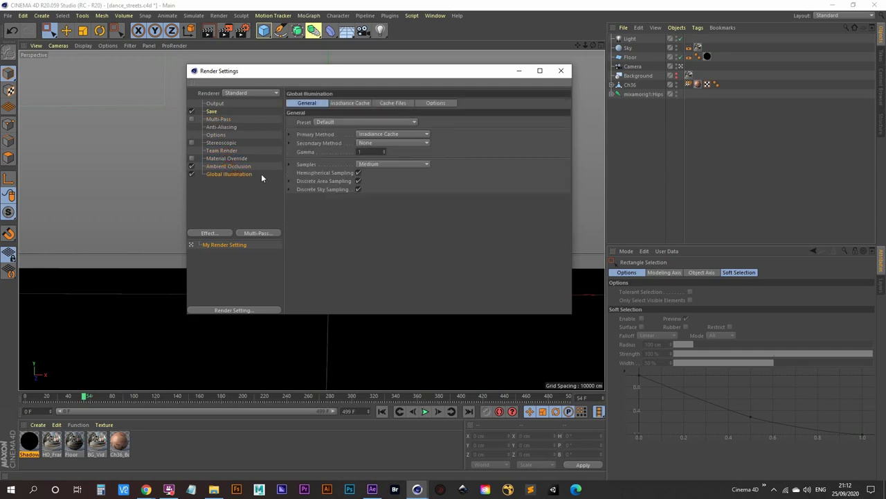
click(561, 73)
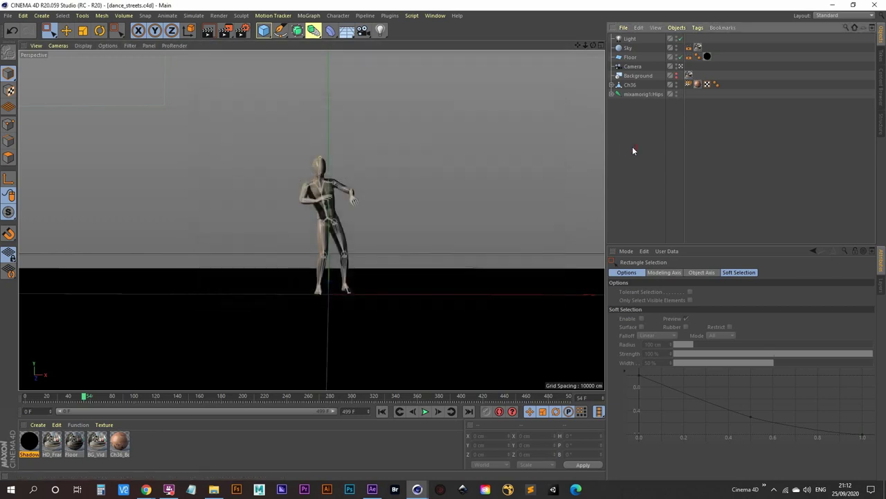
click(227, 31)
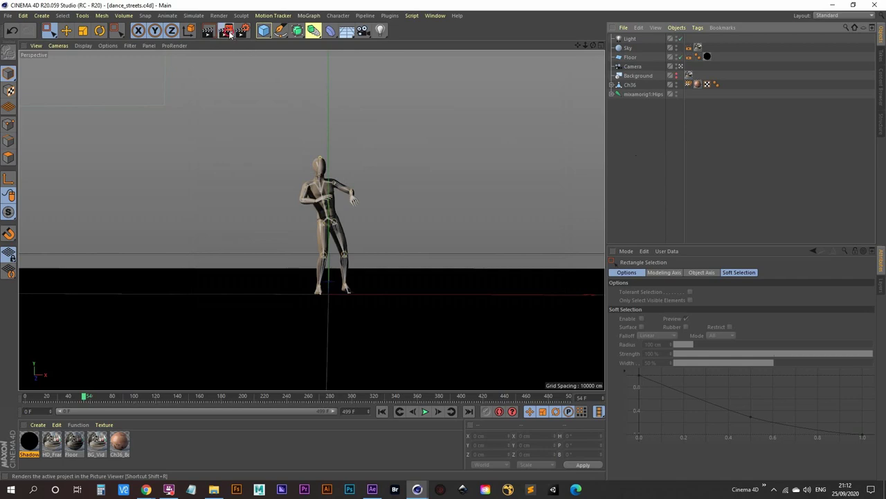
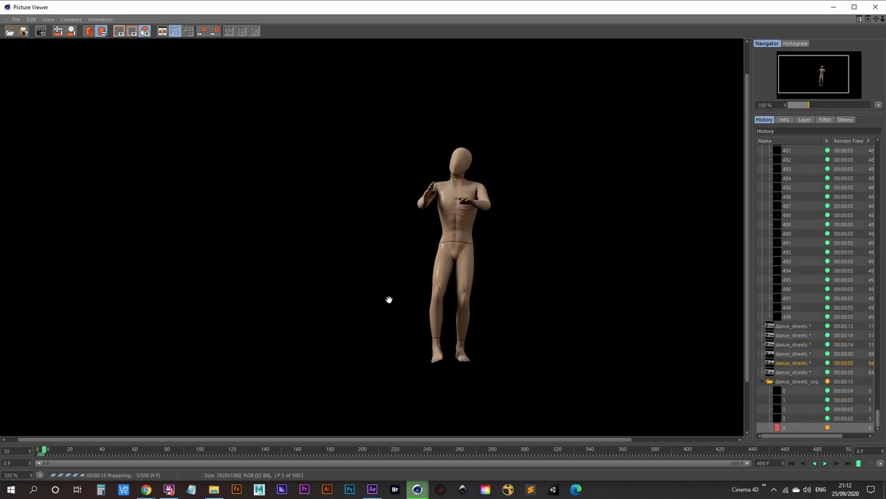
- Import dance_streets_seq0000 from the rendered frames folder as a PNG sequence
click(373, 489)
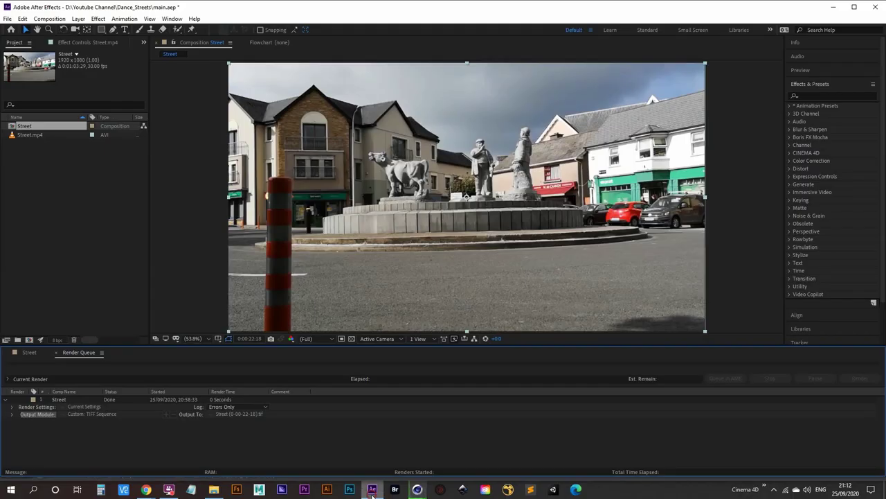
double_click(94, 214)
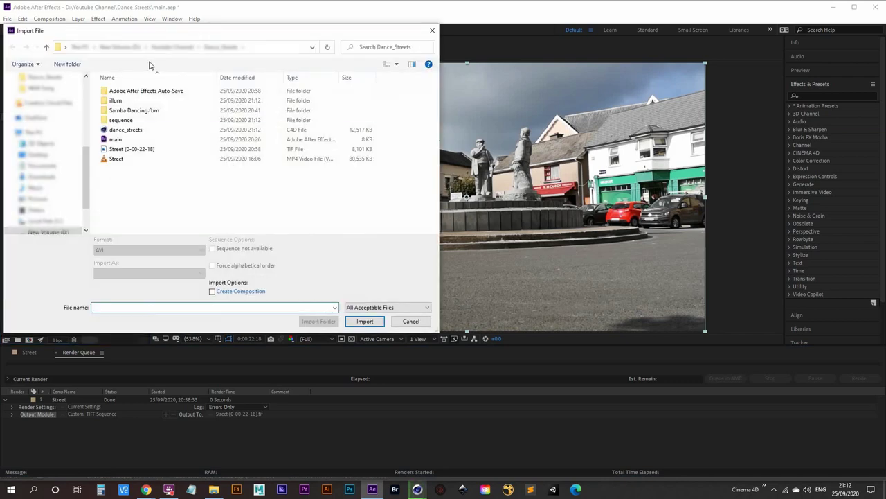
double_click(124, 120)
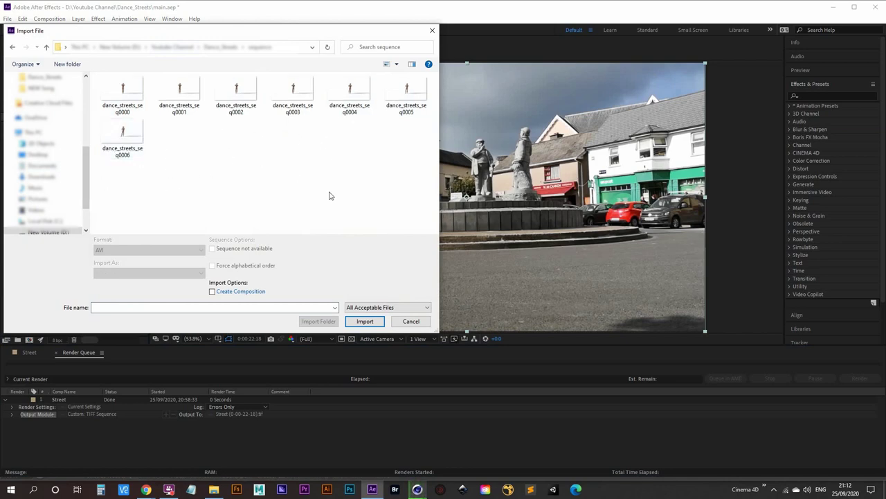
click(125, 93)
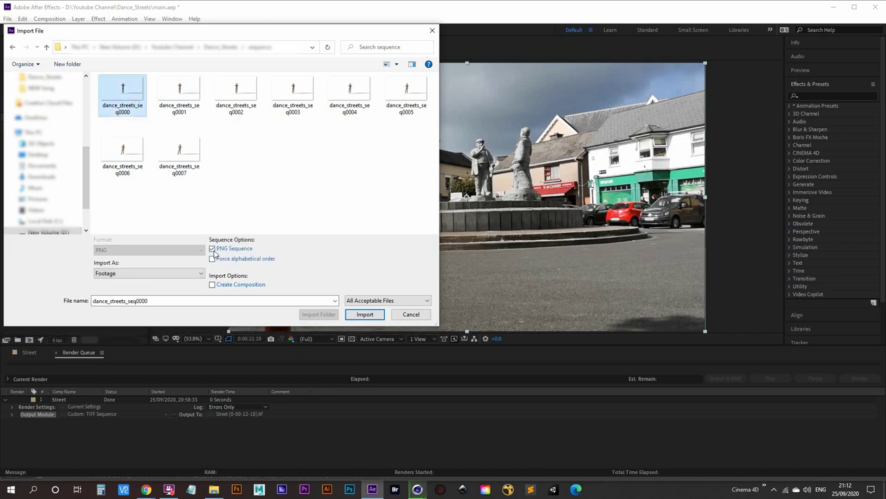
click(368, 313)
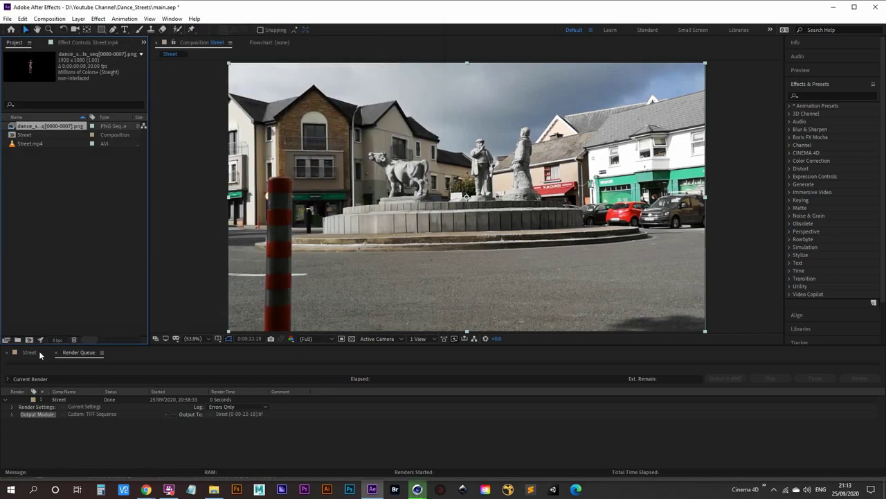
- Add the dance_streets_seq layer above Street.mp4 in the Street composition
click(29, 352)
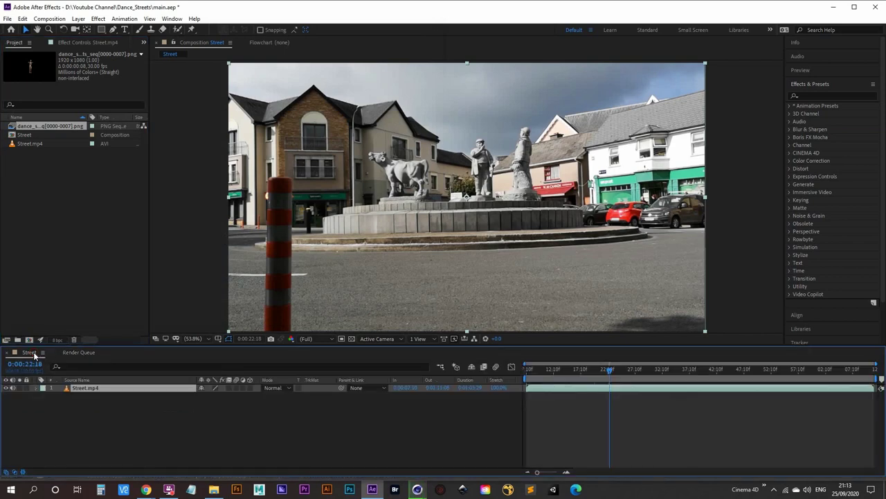
drag(38, 130, 91, 389)
drag(590, 372, 526, 372)
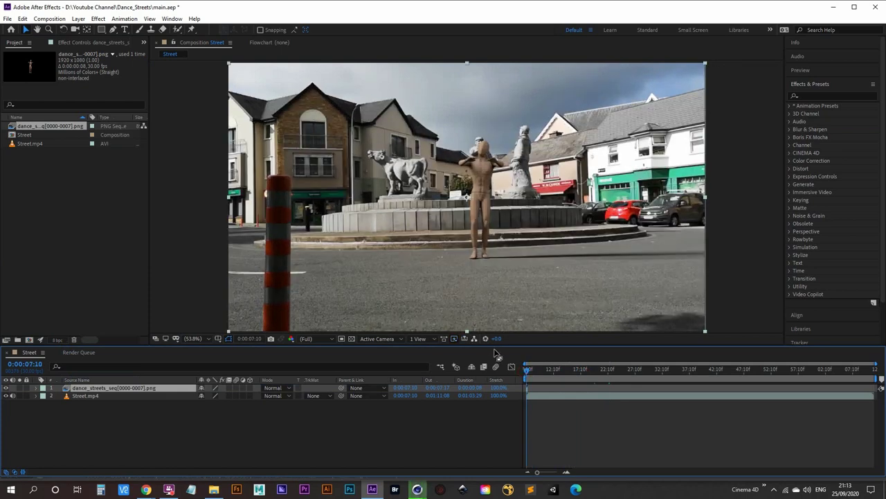
- Zoom the timeline, end the work area at the current frame with N, and preview the composite
click(567, 473)
click(568, 474)
click(568, 475)
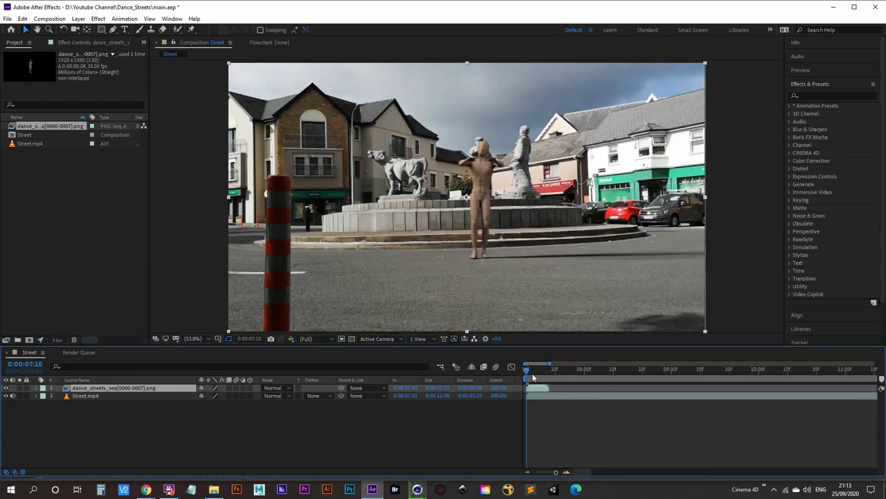
drag(529, 372, 549, 371)
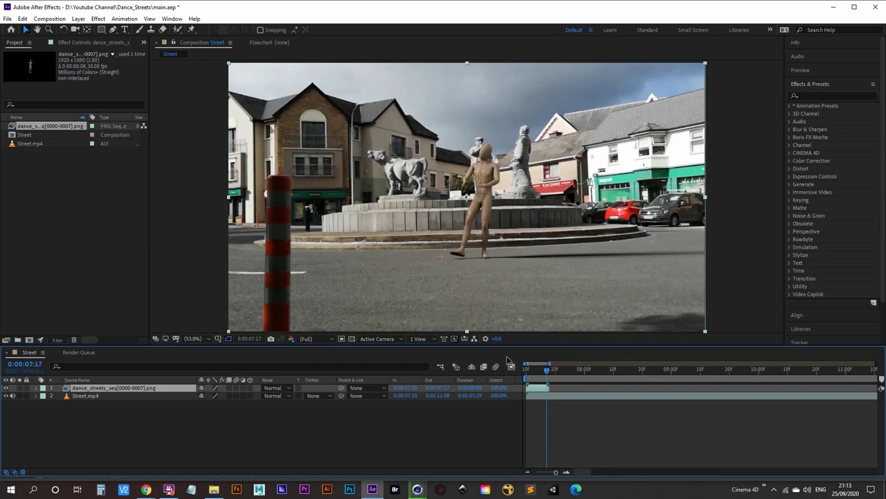
key(n)
key(space)
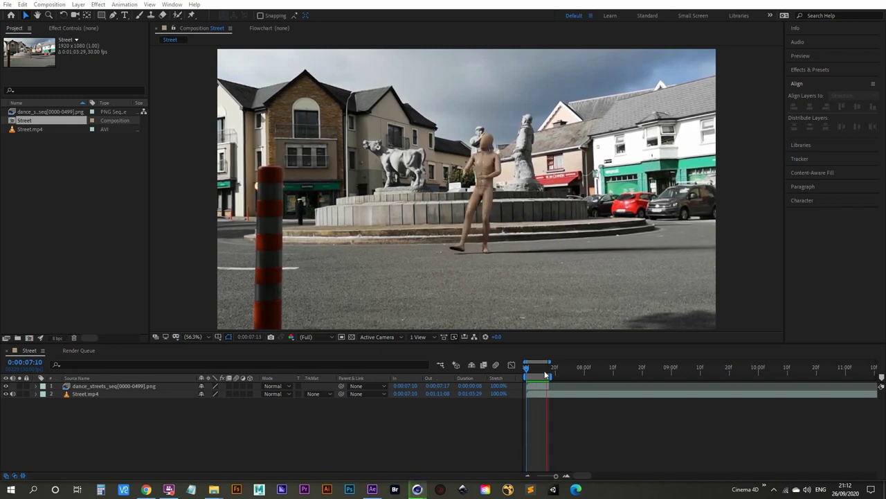
drag(547, 368, 399, 365)
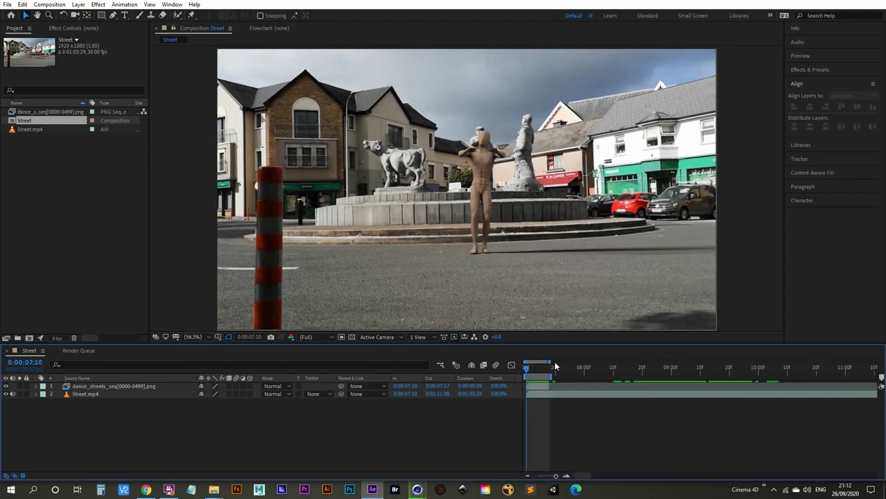
alt+scroll(556, 365, down, 5)
click(532, 370)
drag(532, 370, 635, 371)
key(space)
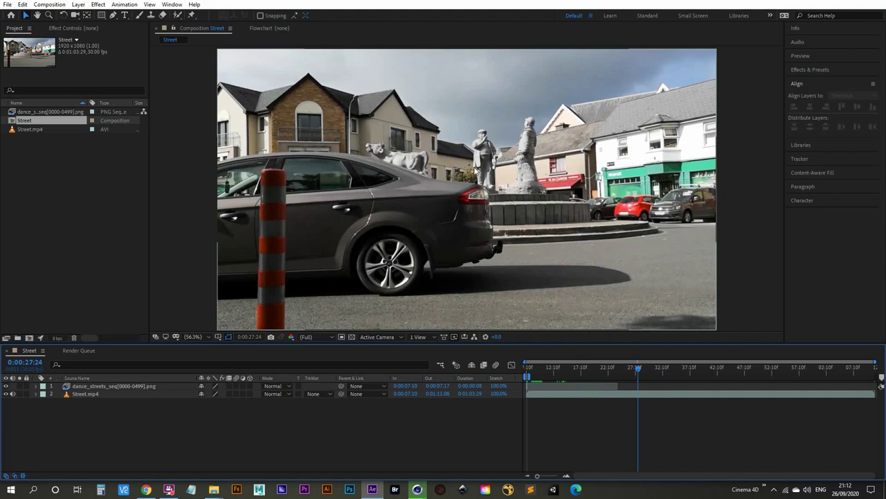
drag(638, 372, 521, 370)
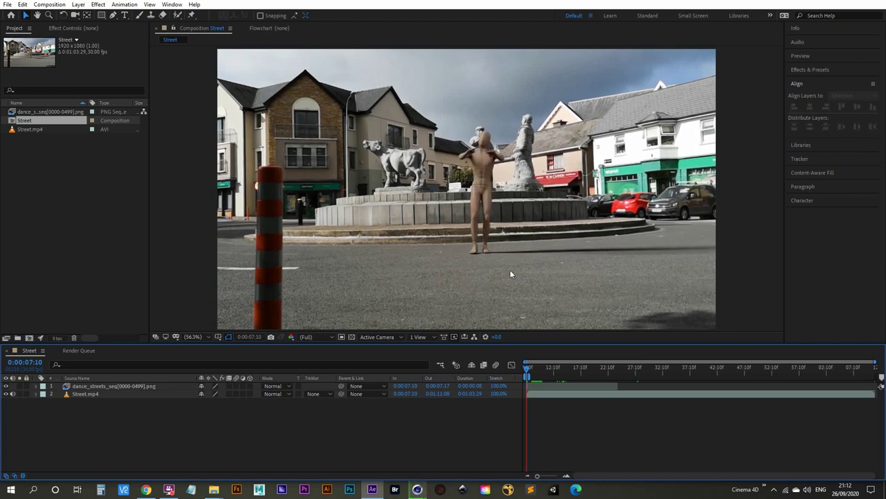
mouse_move(418, 490)
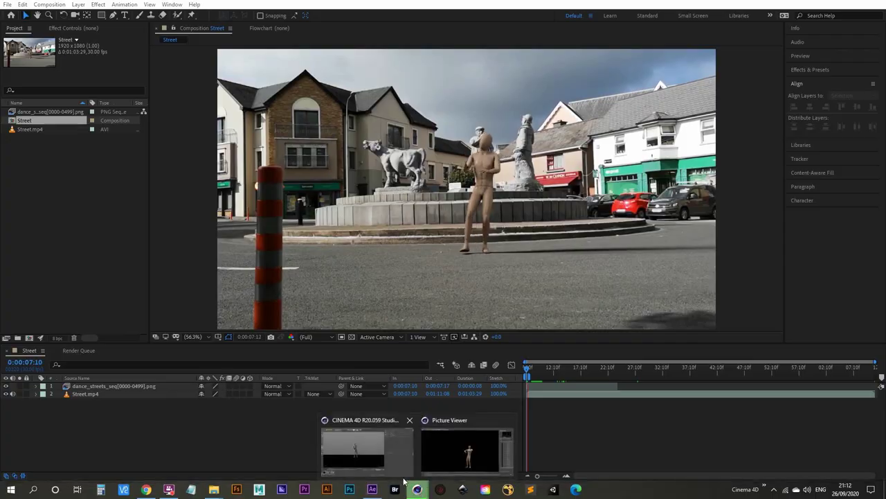
- Apply the Floor street-texture material to the Floor object
click(354, 450)
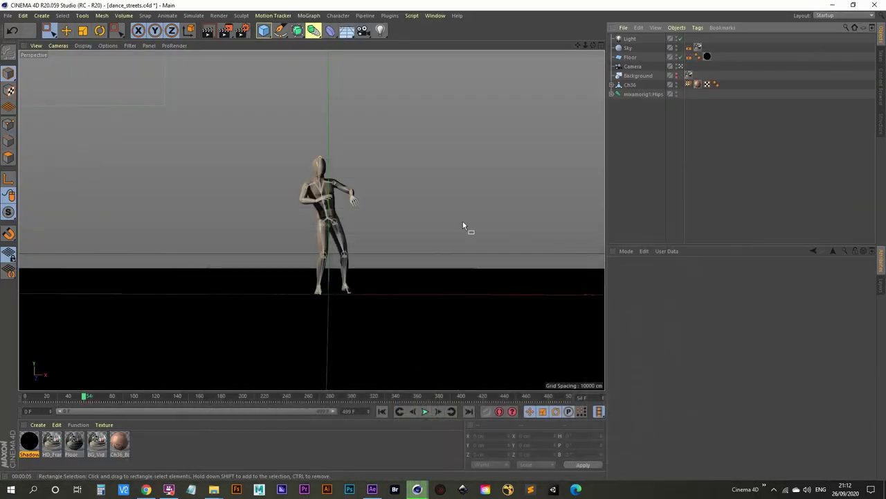
click(75, 445)
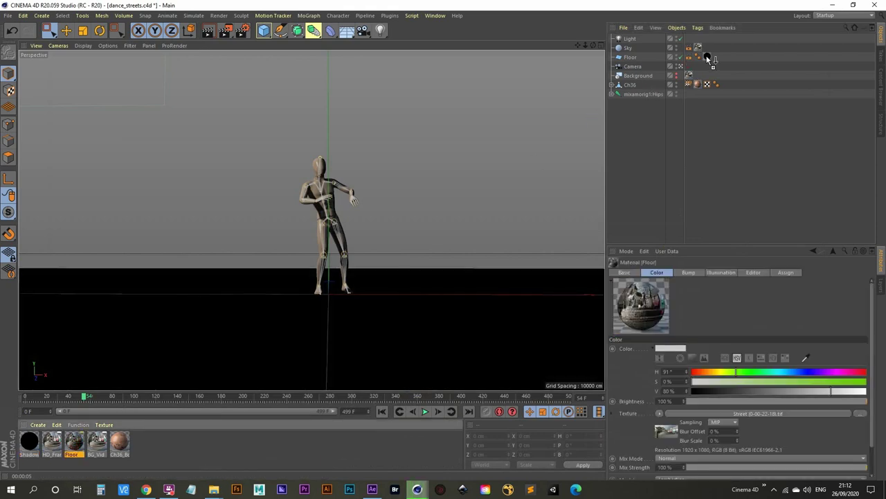
drag(707, 58, 707, 58)
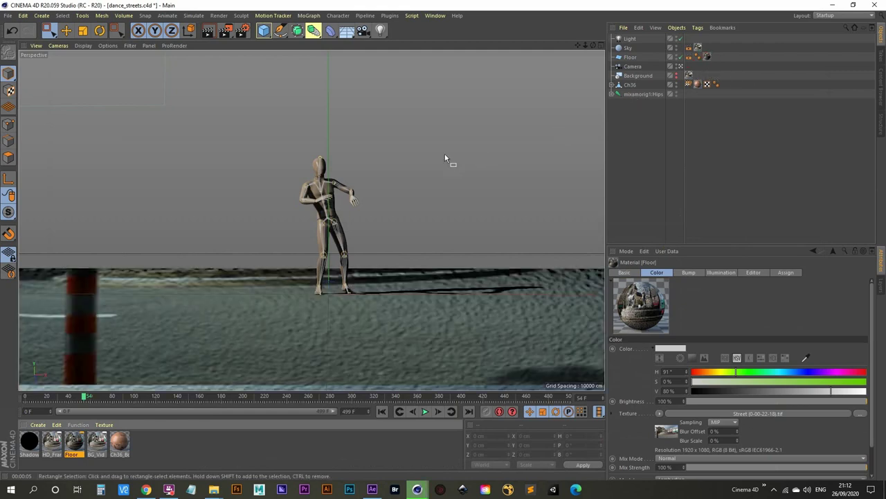
- Raise the Light's P.Y by 10 cm, render a preview, and apply the Shadow Catcher material to the Floor
click(630, 39)
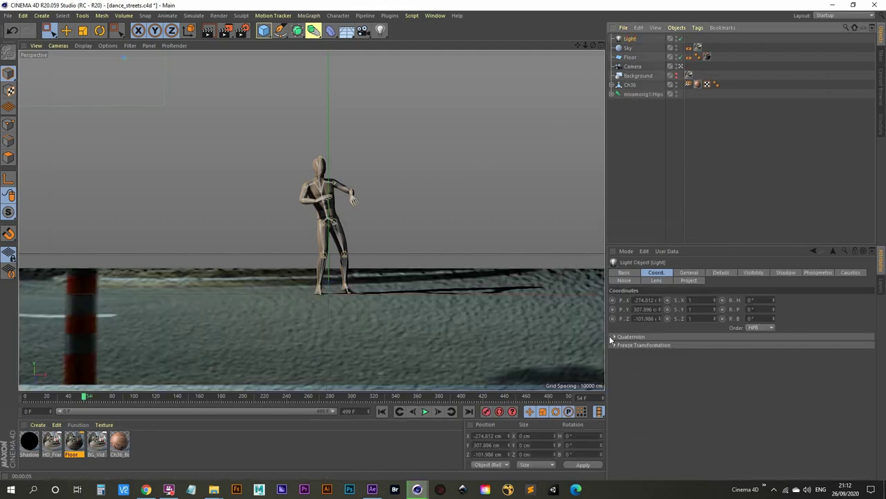
click(660, 309)
drag(660, 310, 660, 299)
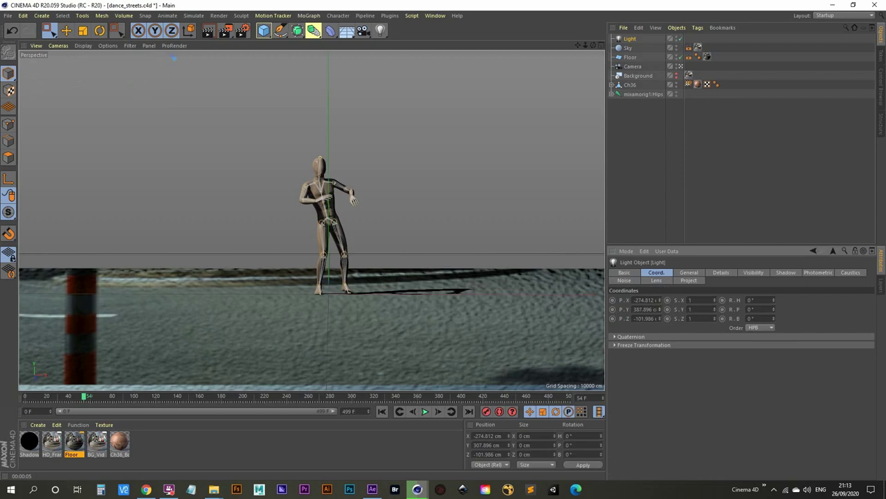
click(208, 30)
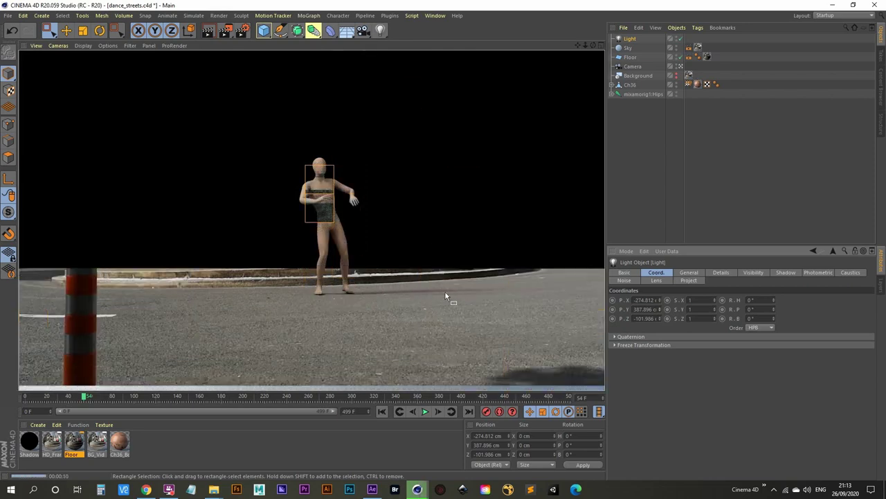
click(29, 445)
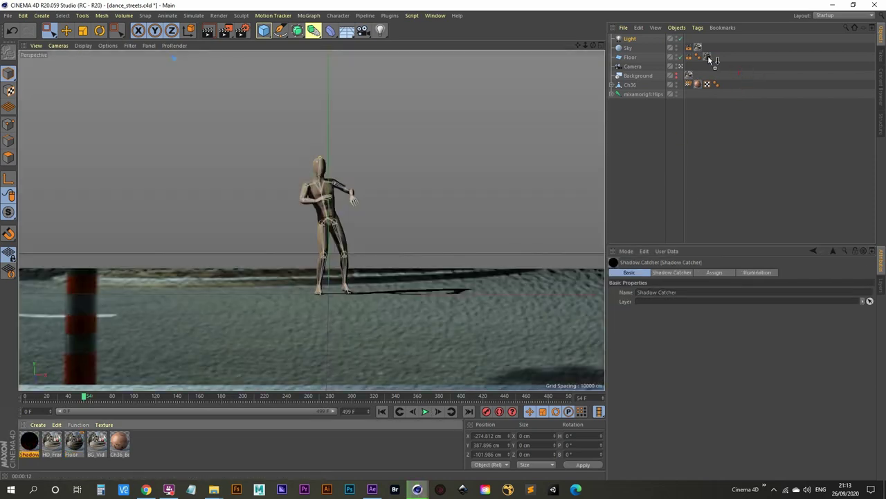
drag(713, 61, 707, 59)
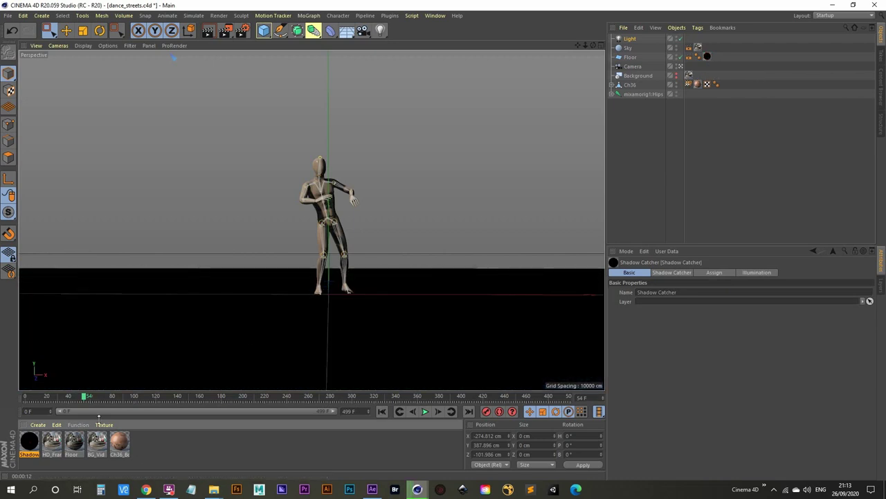
- Set the Shadow Catcher material's Shadow Strength to 80% and start rendering the sequence
double_click(29, 445)
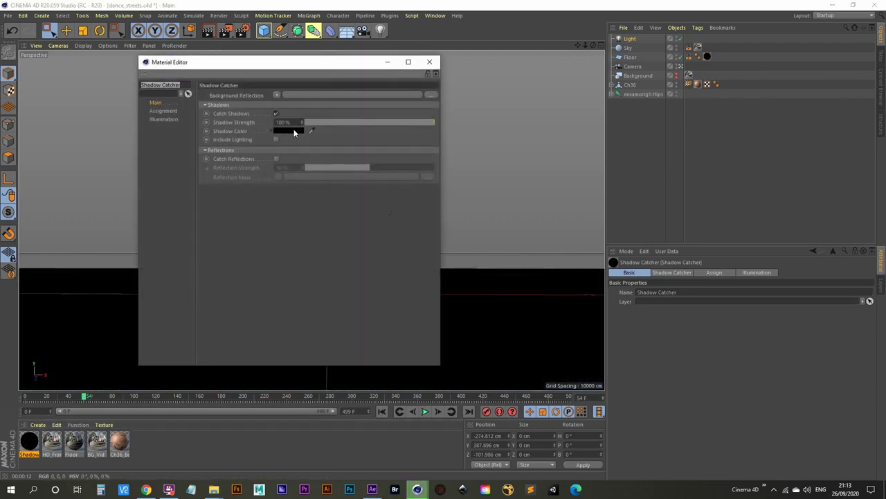
click(296, 122)
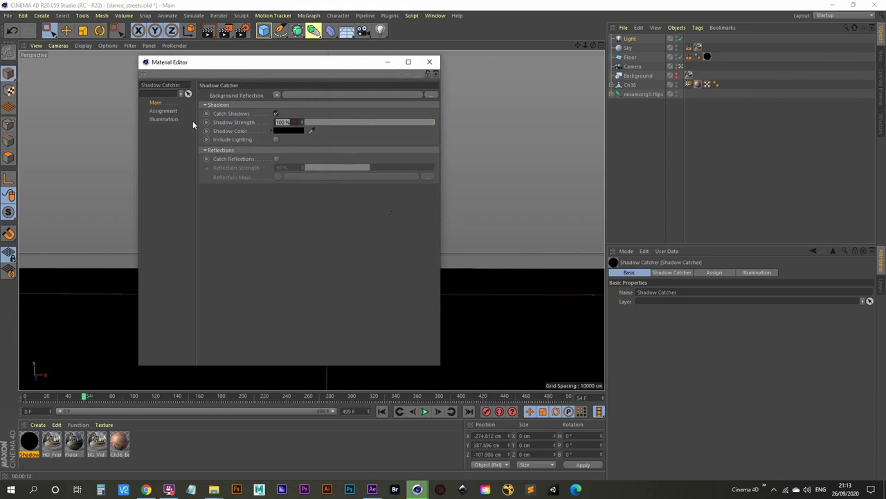
text(80)
key(Return)
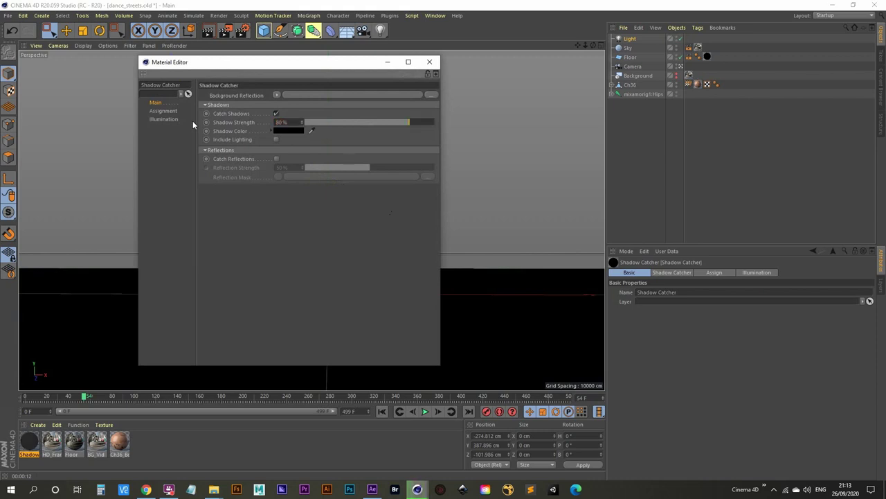
click(430, 63)
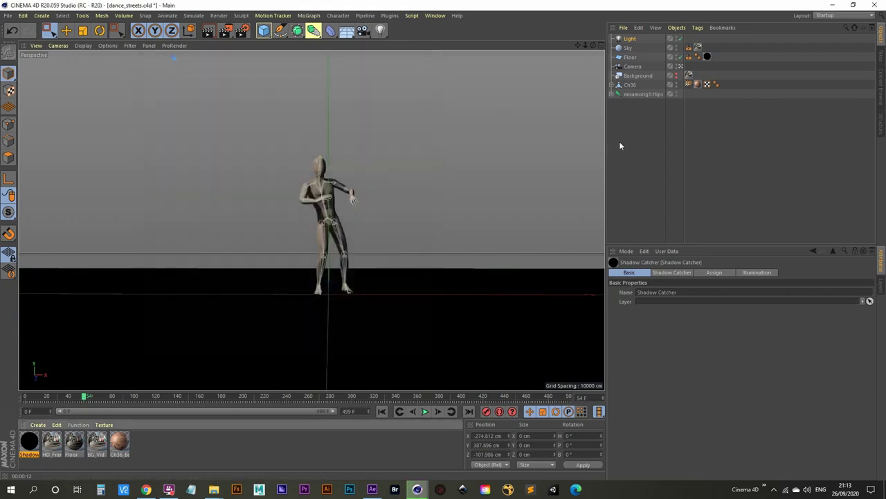
click(227, 35)
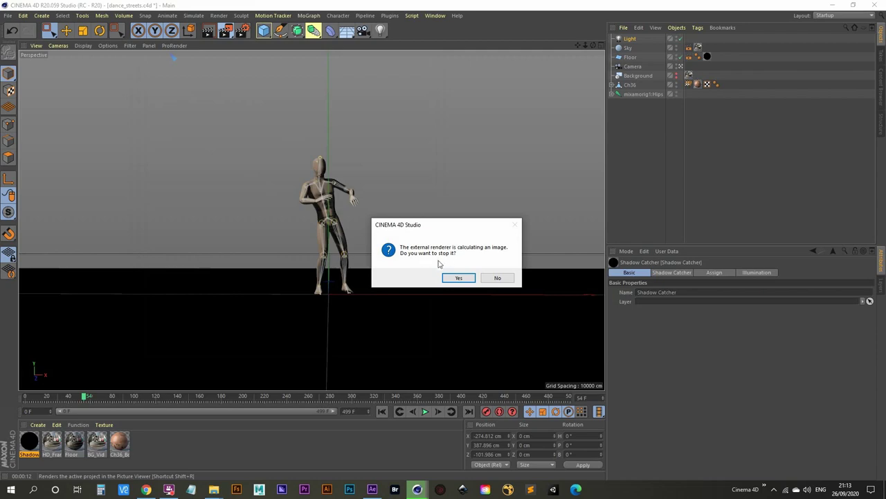
- Confirm stopping the running render and overwriting the existing dance_streets_seq frames
click(458, 278)
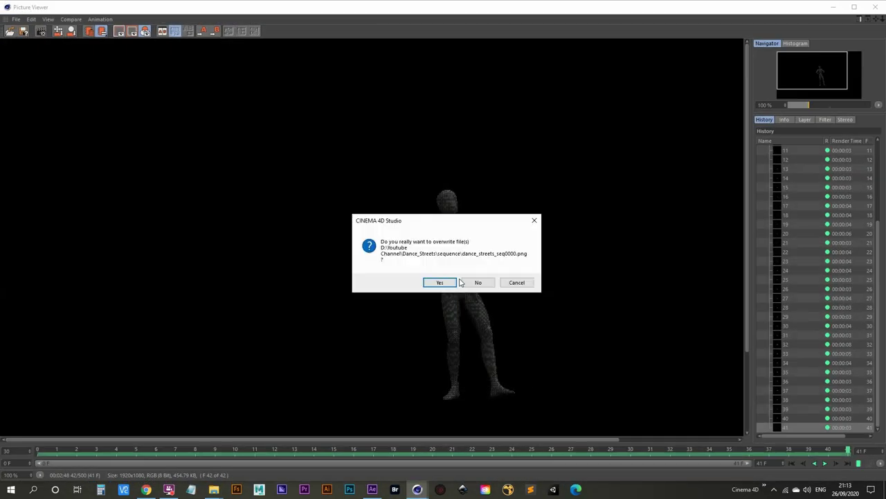
click(441, 284)
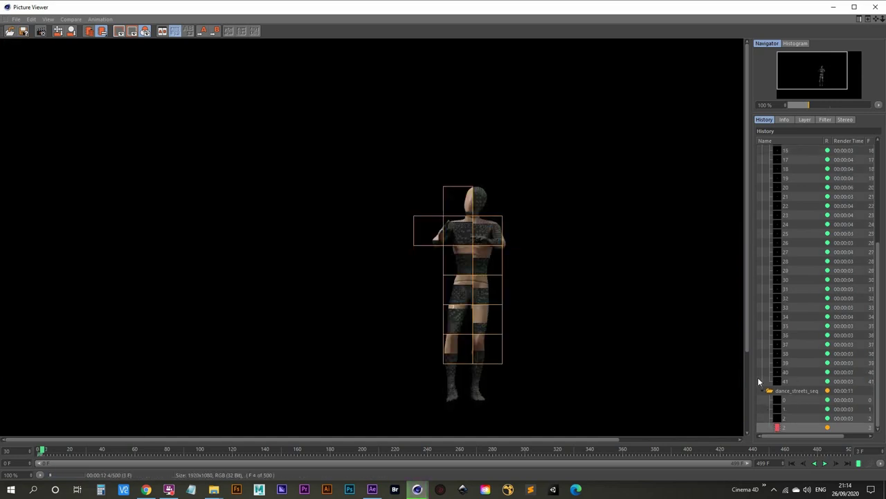
mouse_move(372, 489)
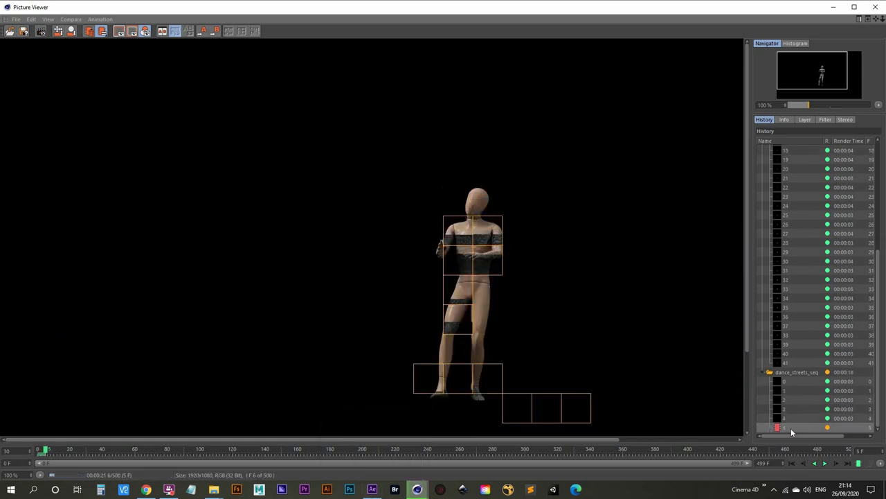
- Back in After Effects, reload the dance_streets PNG sequence footage from disk
click(374, 489)
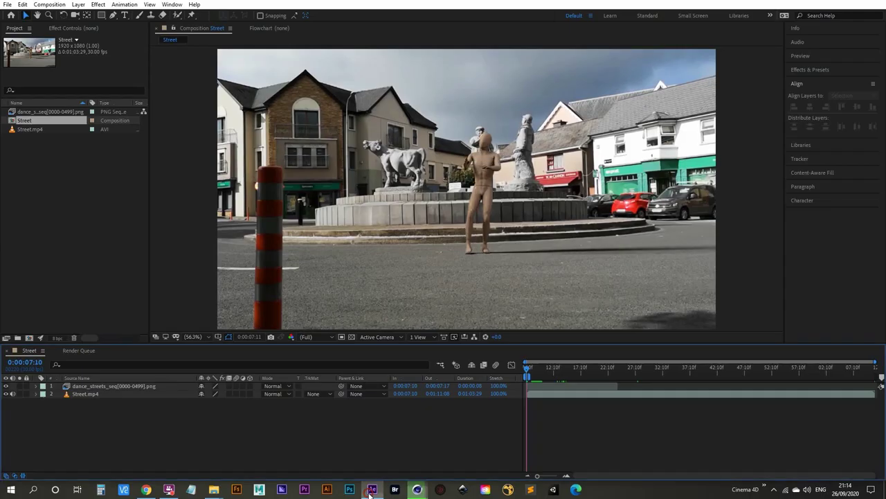
drag(525, 366, 528, 369)
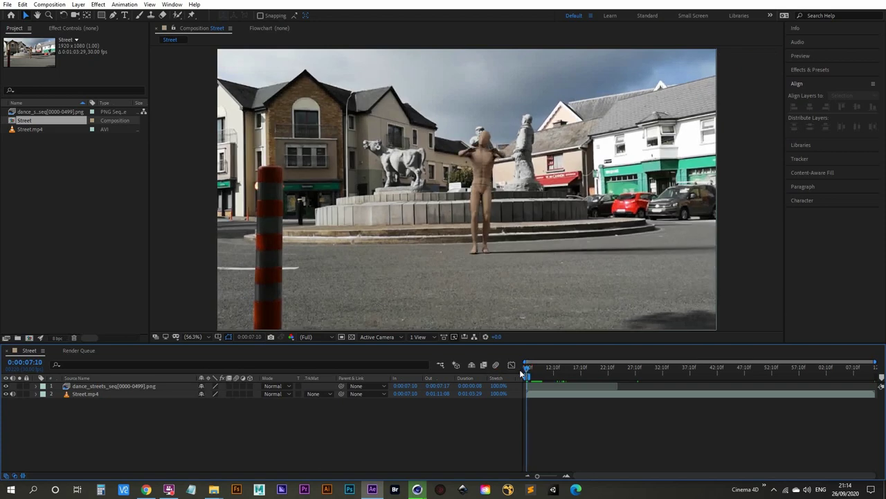
click(567, 477)
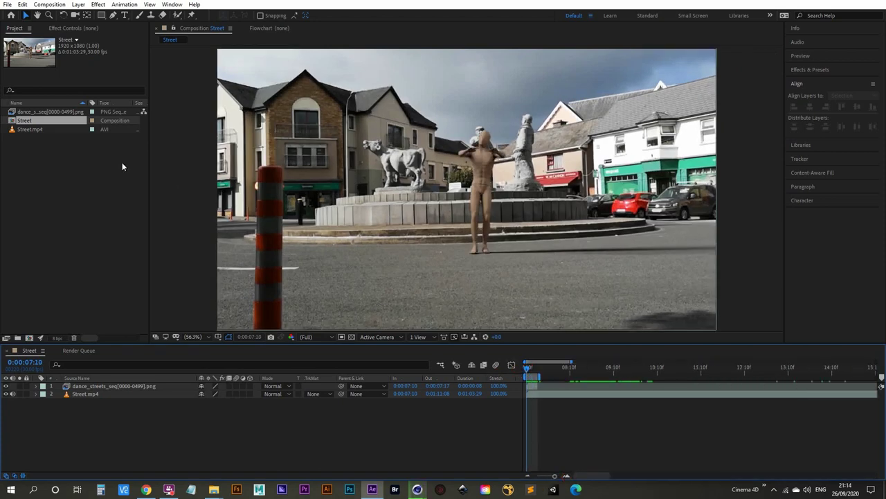
click(41, 112)
right_click(41, 112)
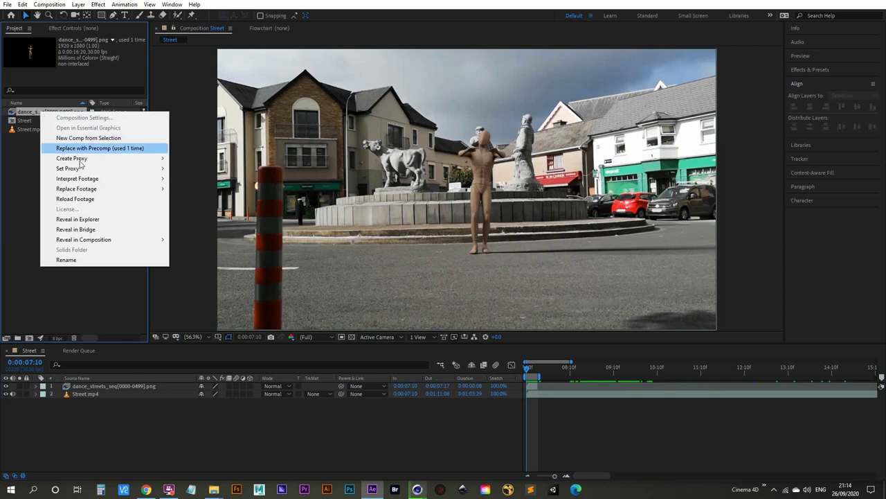
click(93, 199)
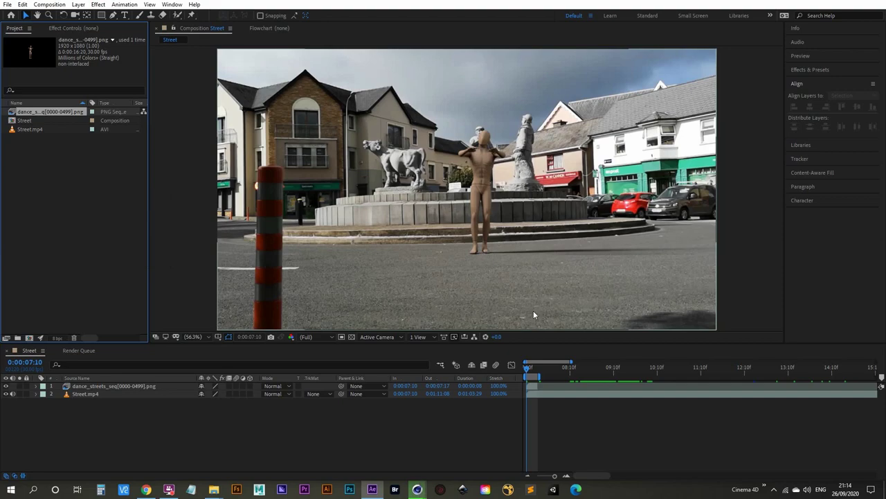
- Minimize the Picture Viewer and reapply the Floor material to the Floor object
mouse_move(417, 489)
click(465, 450)
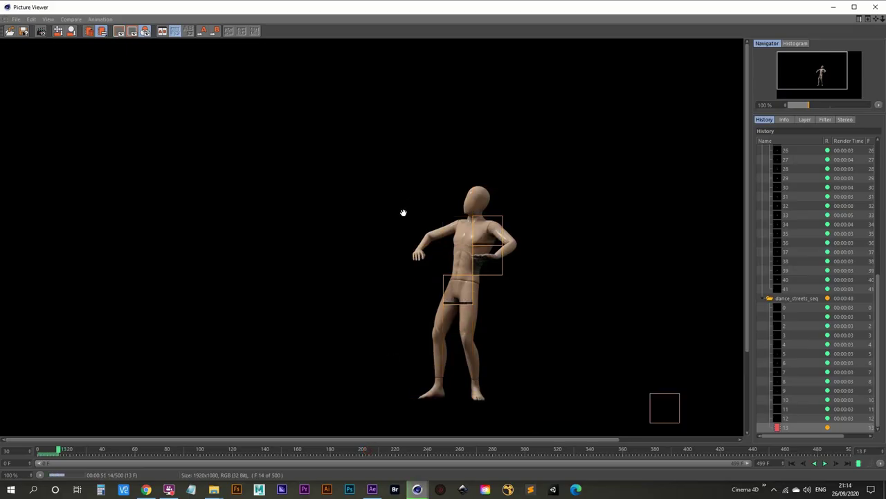
click(833, 7)
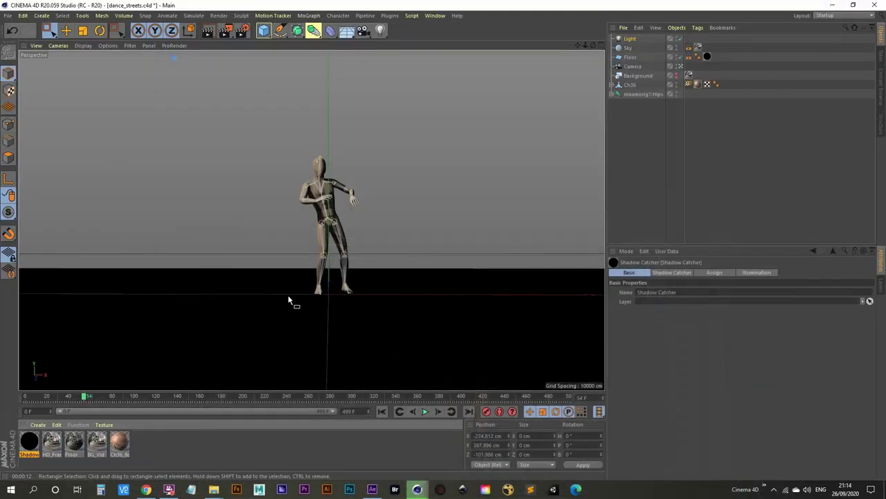
drag(74, 445, 686, 117)
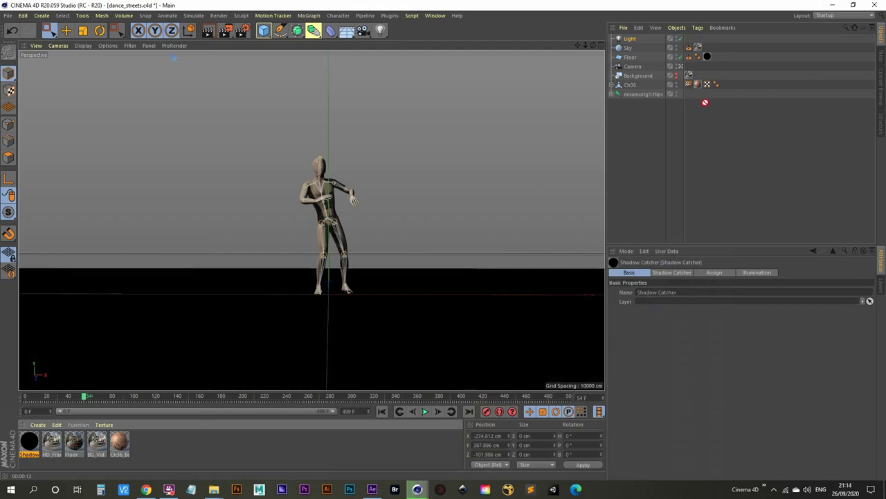
drag(714, 60, 708, 58)
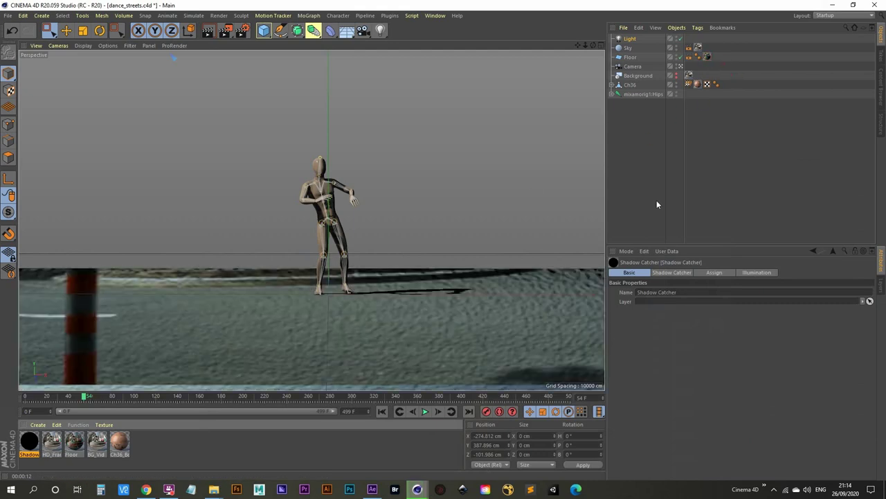
- Raise the Light to Y 421.896 cm and reapply the Shadow material to the Floor
click(630, 39)
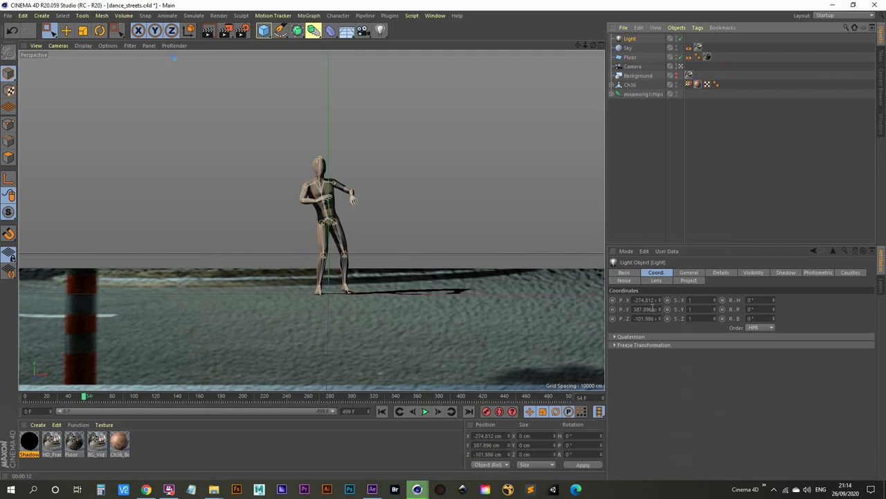
drag(661, 310, 661, 291)
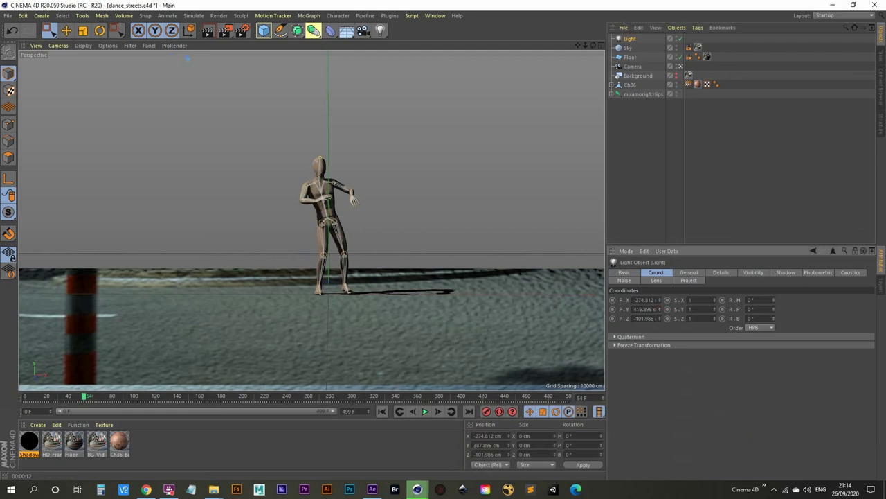
drag(662, 310, 661, 313)
drag(25, 443, 711, 58)
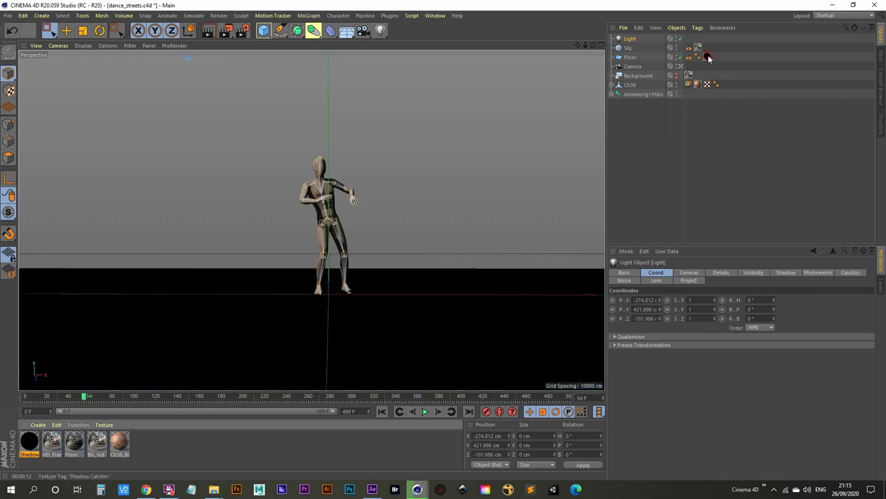
- Lower the Shadow material's Shadow Strength below 80% in the Material Editor
double_click(29, 442)
drag(281, 63, 581, 89)
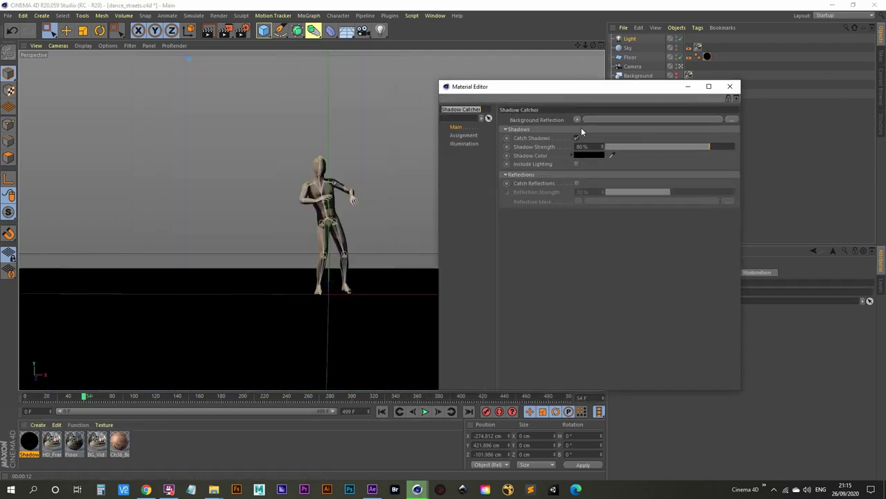
double_click(593, 147)
key(Return)
click(730, 86)
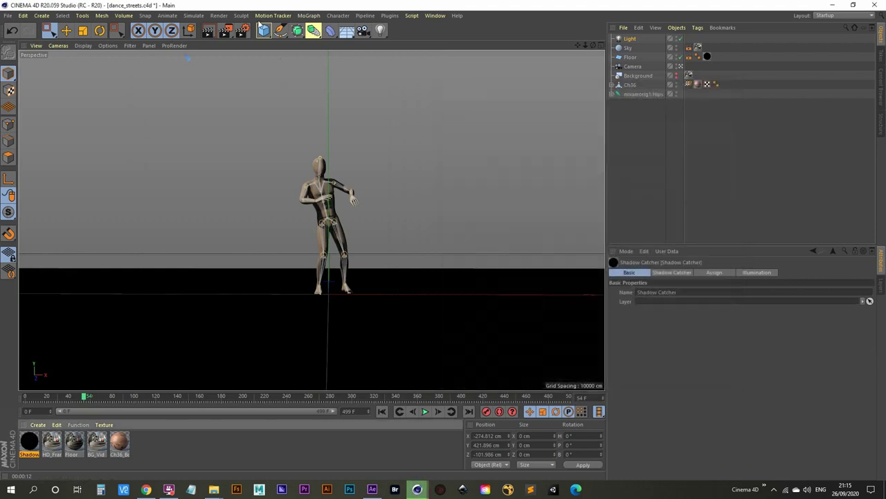
- Restart the render, stopping the running one and overwriting the previous frames
click(225, 29)
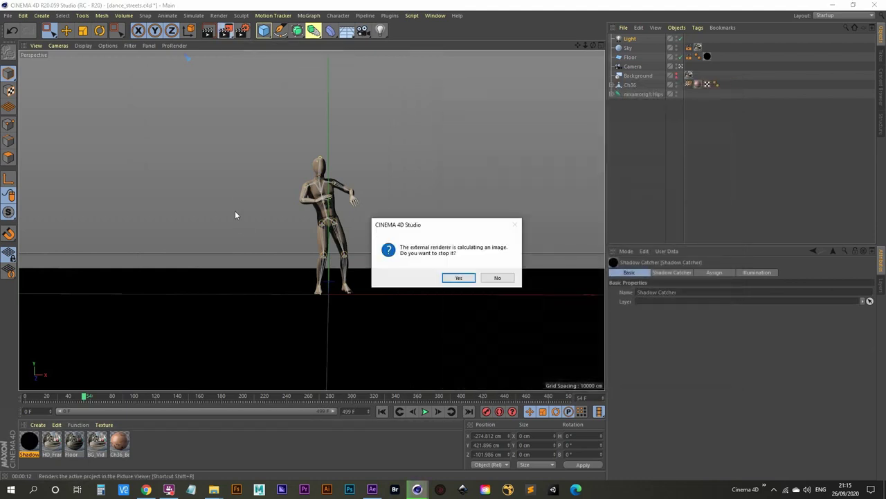
click(459, 278)
click(441, 282)
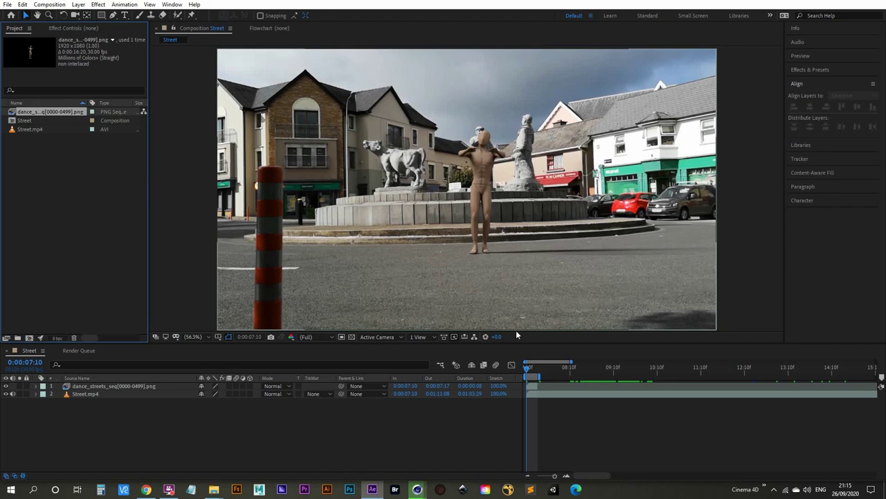
- Preview the Street composite and reload the dance_streets footage to pick up new frames
click(521, 369)
key(space)
key(space)
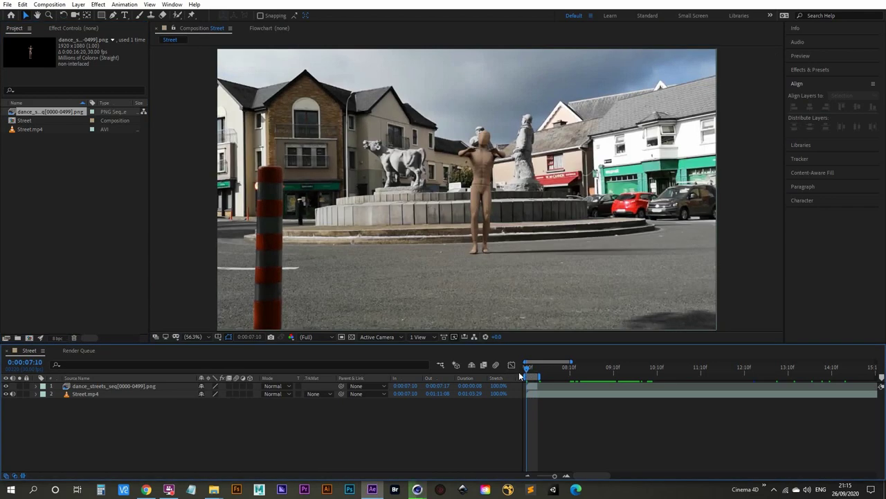
right_click(41, 116)
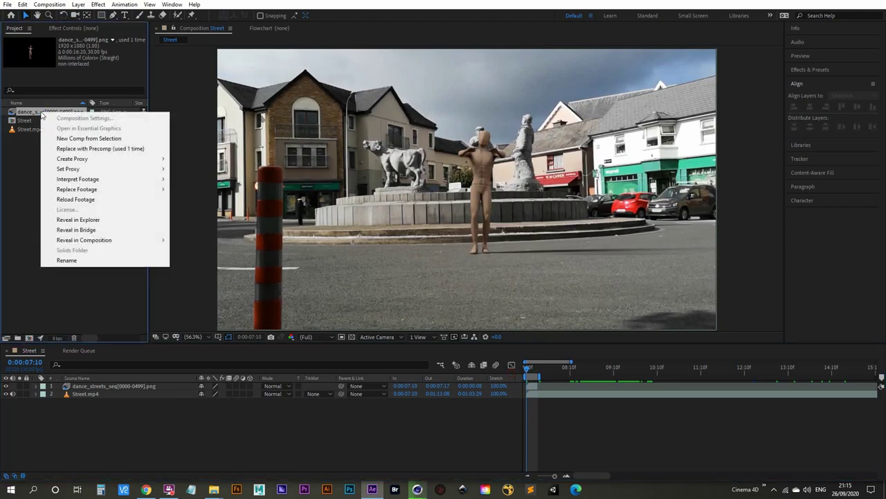
click(108, 199)
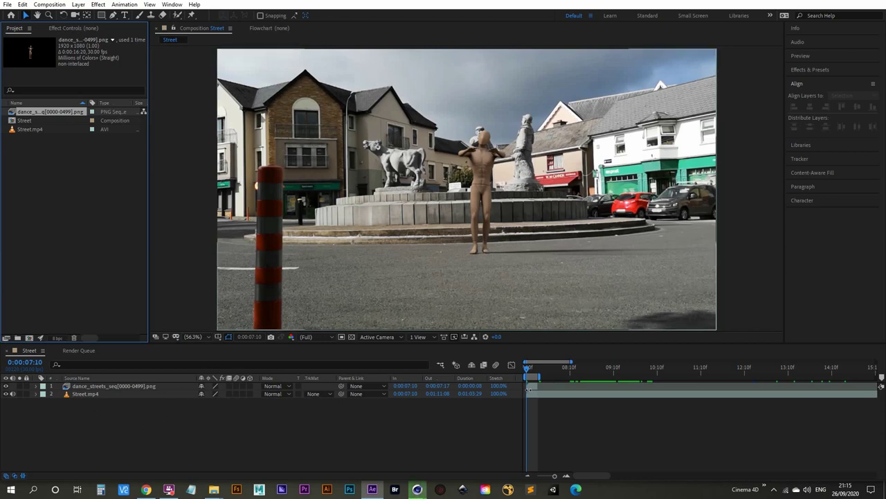
mouse_move(418, 492)
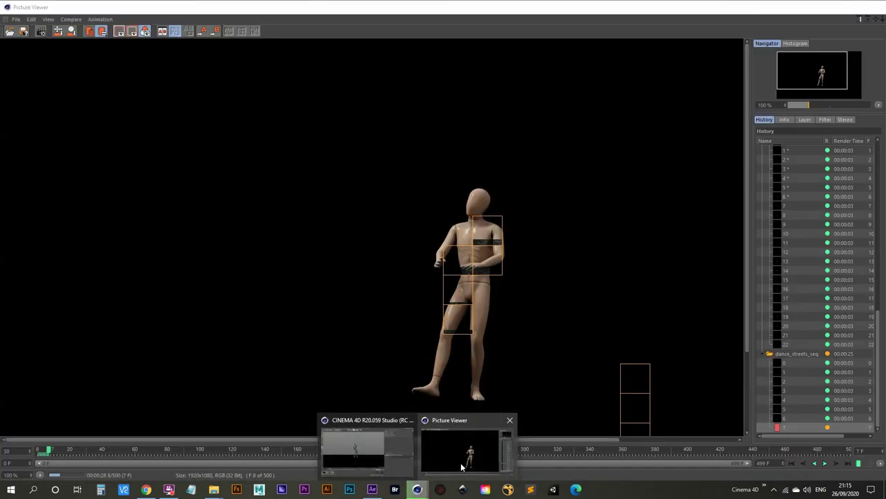
click(462, 453)
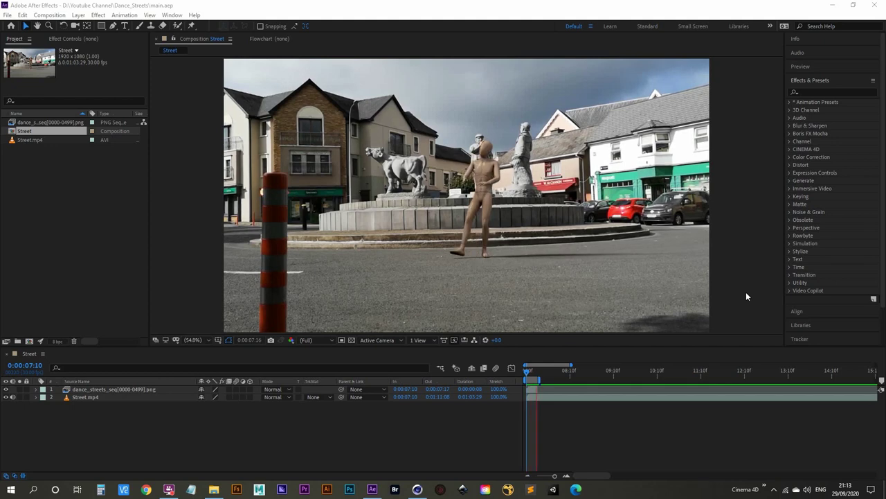
- Reload the dance_streets figure sequence footage from disk
click(40, 123)
right_click(42, 123)
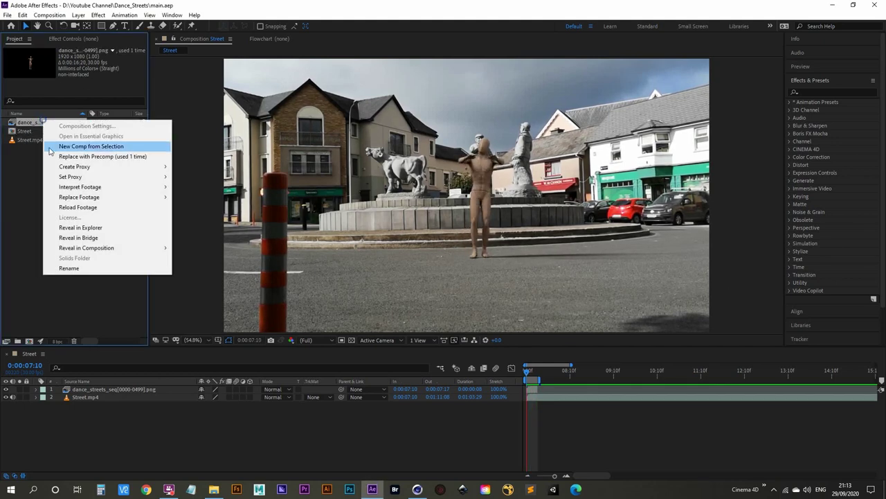
click(80, 208)
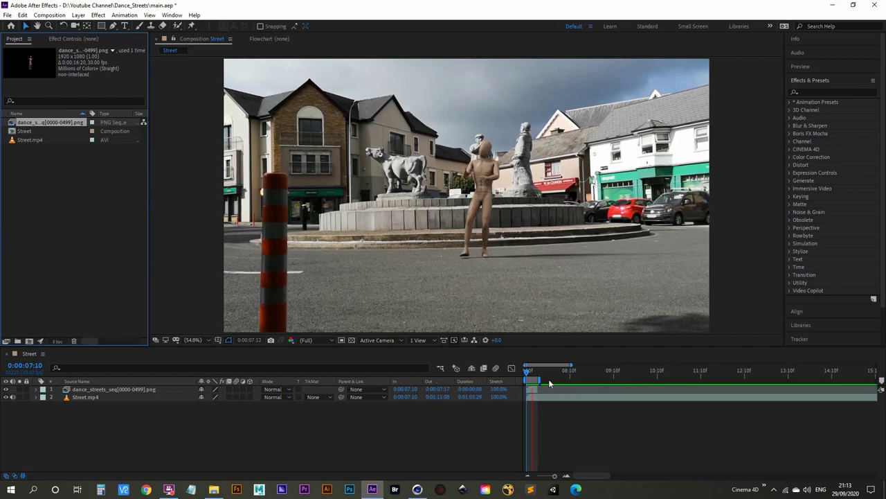
- Extend the work area and the figure layer's out-point to 0:00:23:29, then preview
click(527, 476)
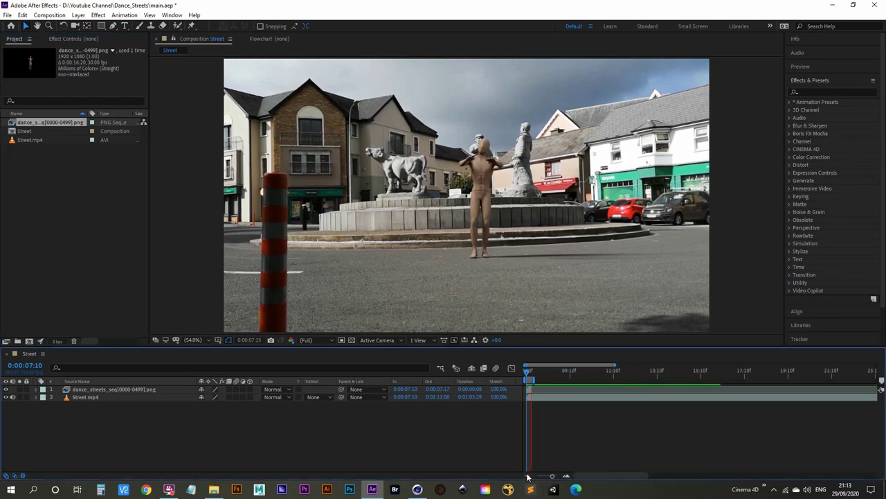
click(527, 475)
click(527, 476)
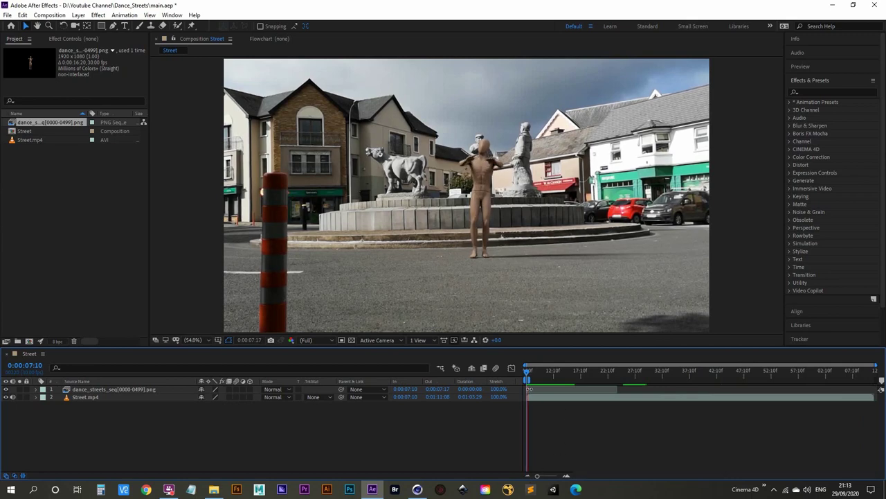
click(535, 379)
drag(534, 378, 618, 375)
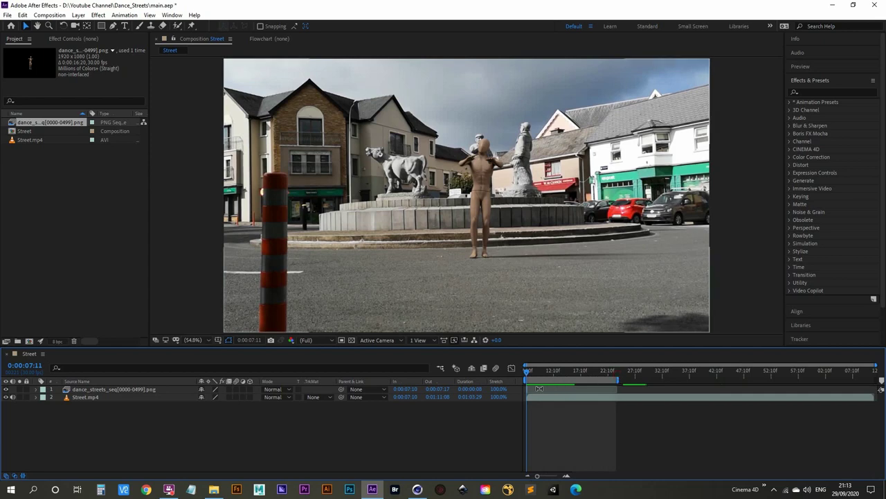
drag(528, 391, 624, 388)
drag(521, 372, 523, 373)
key(space)
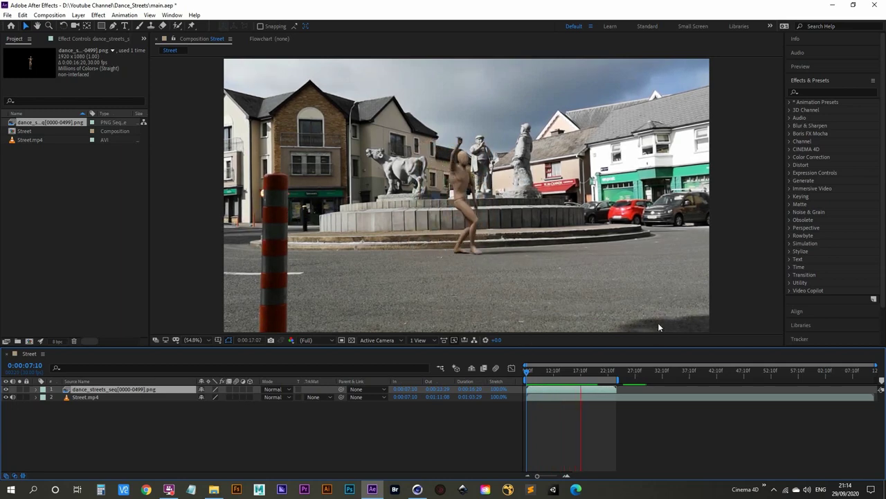
- Slide the Street.mp4 layer earlier so the car passes during the dance, checking by scrubbing
key(space)
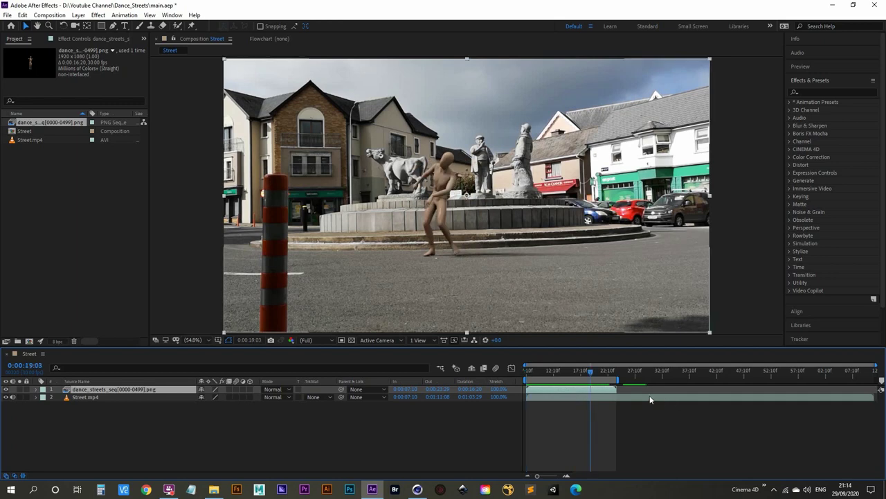
drag(700, 396, 657, 386)
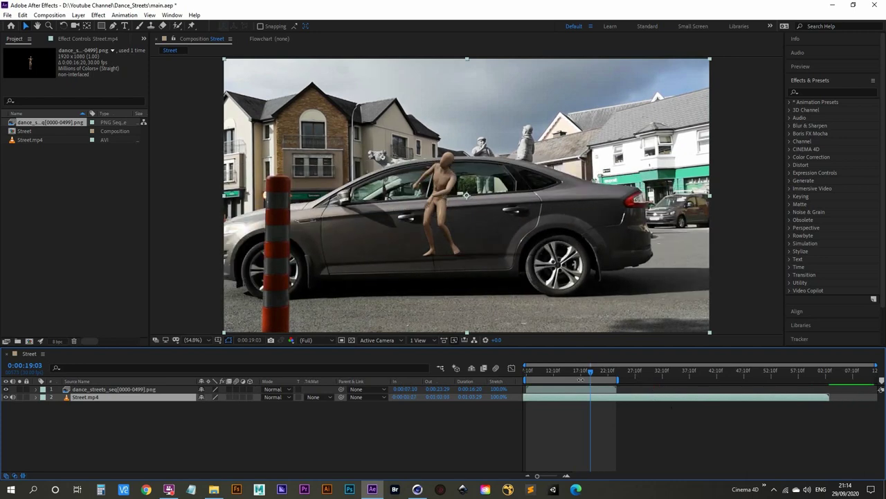
mouse_move(590, 375)
mouse_down()
mouse_move(569, 373)
mouse_move(584, 370)
mouse_up()
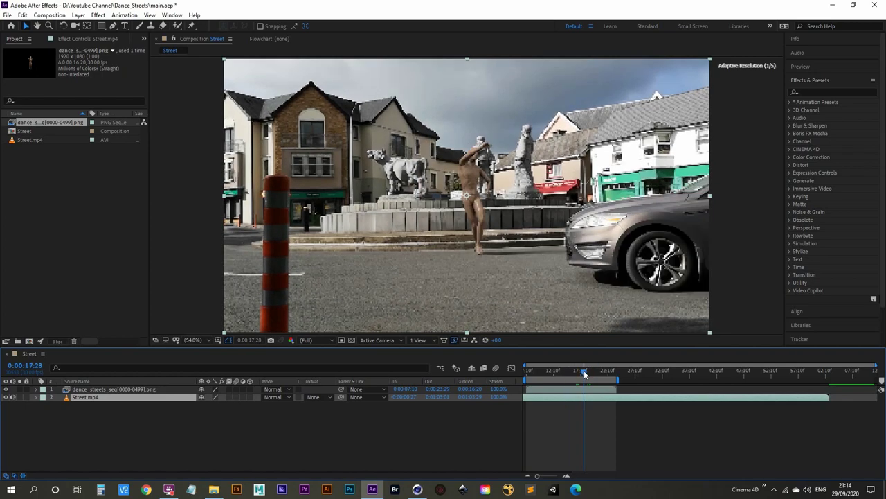
drag(603, 403, 586, 372)
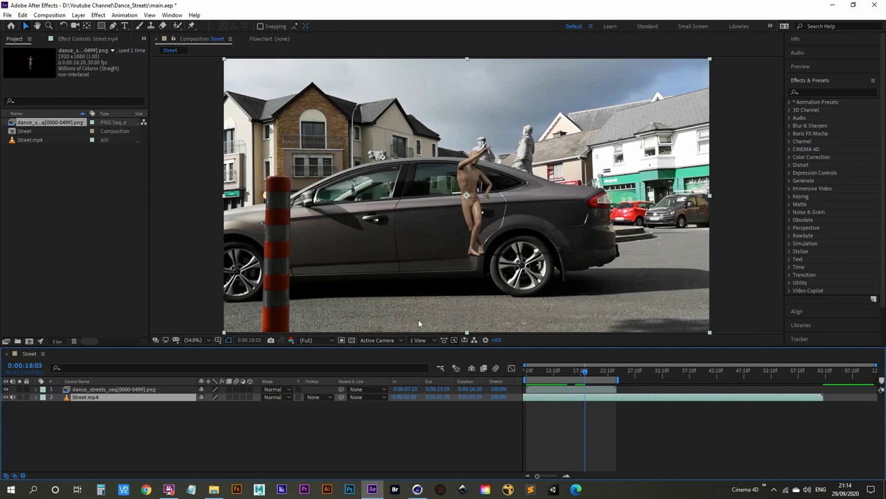
- Duplicate the Street.mp4 layer, go to 0:00:18:18 and hide the dance_streets_seq layer
key(ctrl+d)
click(102, 399)
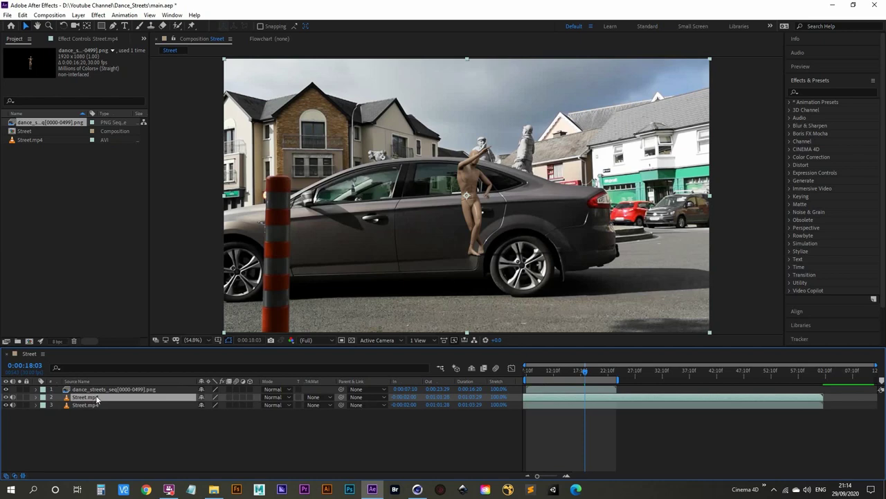
click(114, 26)
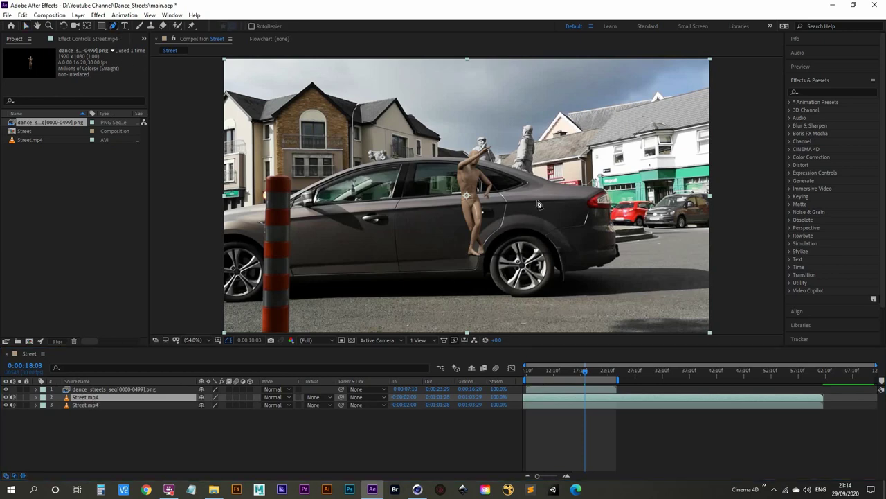
drag(586, 373, 588, 373)
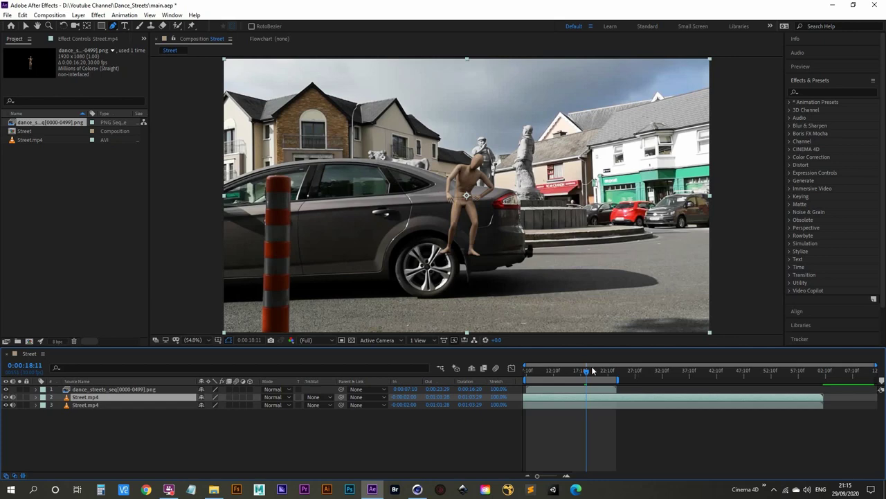
drag(588, 374, 590, 374)
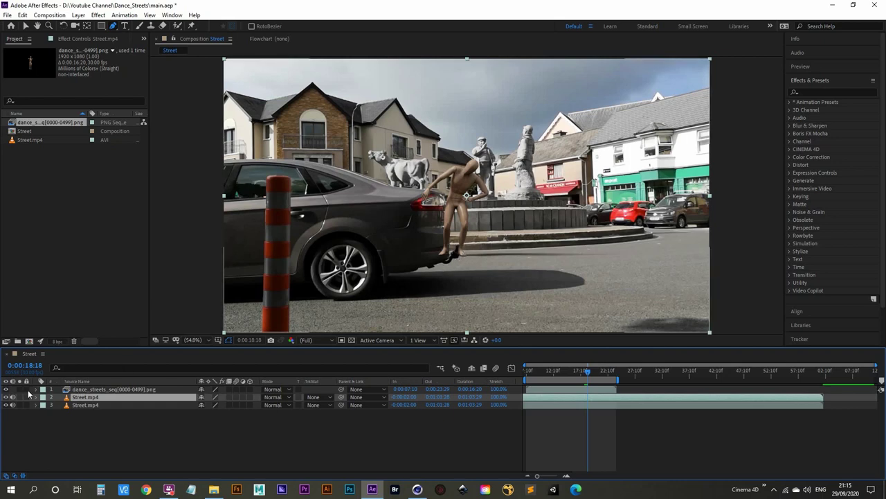
click(6, 389)
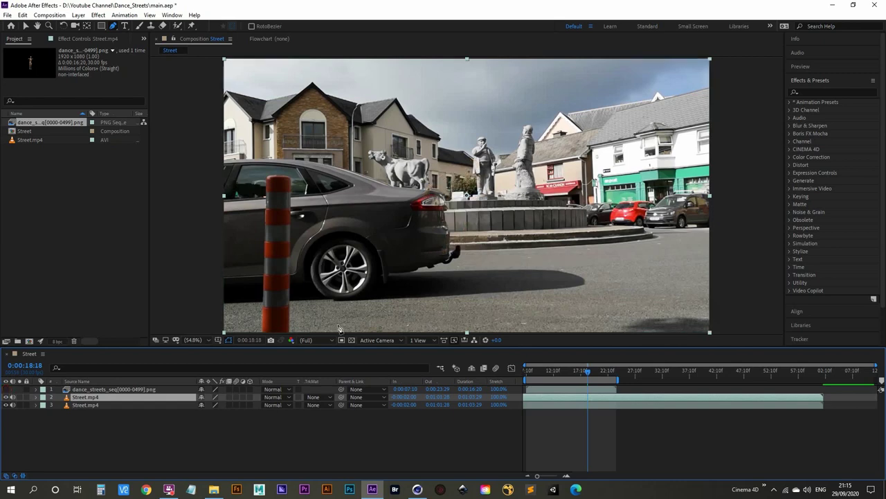
- Zoom the composition view in on the car's rear, ready for Pen tool masking
key(slash)
key(h)
drag(420, 267, 463, 196)
key(g)
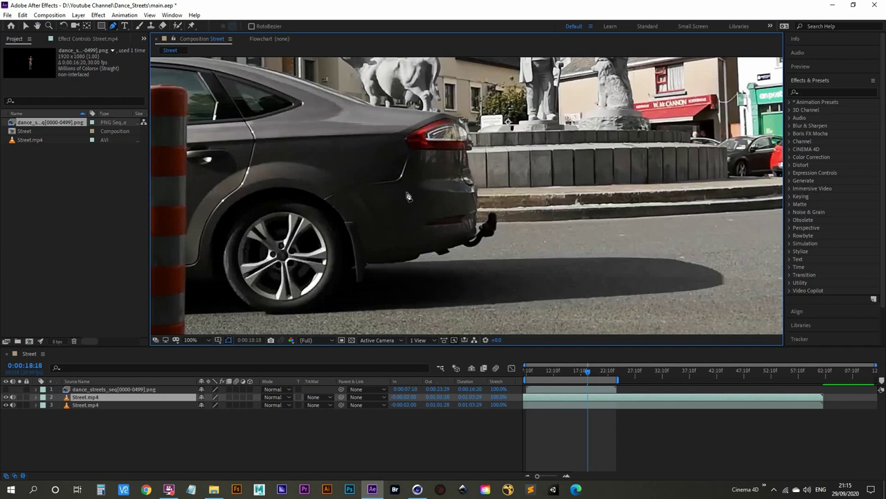
- Draw a closed mask around the car's tow hook
scroll(453, 260, up, 2)
click(489, 234)
click(518, 230)
click(539, 218)
click(550, 207)
click(555, 196)
click(549, 172)
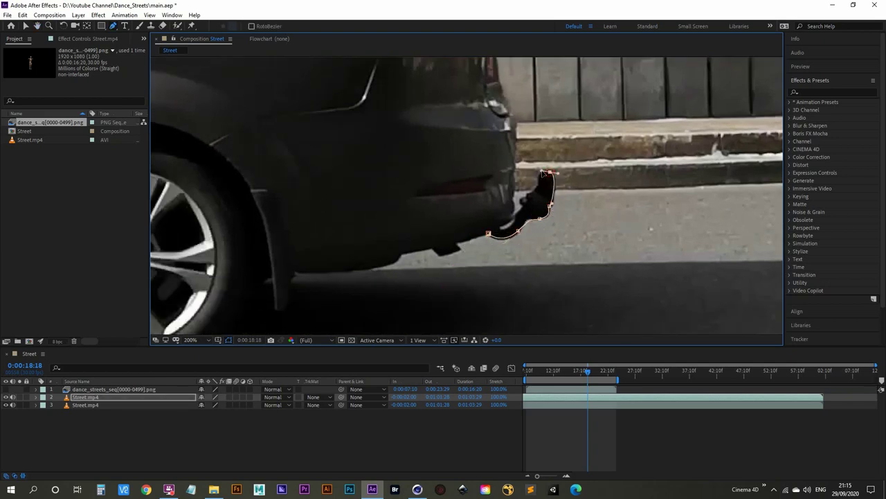
click(538, 187)
click(527, 196)
click(519, 216)
click(507, 223)
click(500, 229)
click(488, 233)
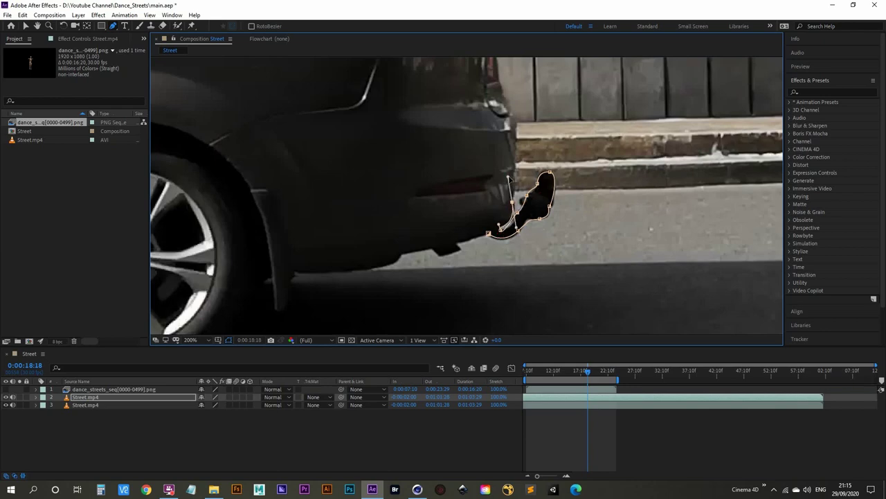
- Trace a new mask up the car's rear edge and along the trunk lid toward the roof
click(515, 167)
drag(515, 167, 493, 219)
click(493, 168)
drag(487, 163, 458, 225)
click(467, 146)
drag(467, 146, 477, 243)
click(464, 193)
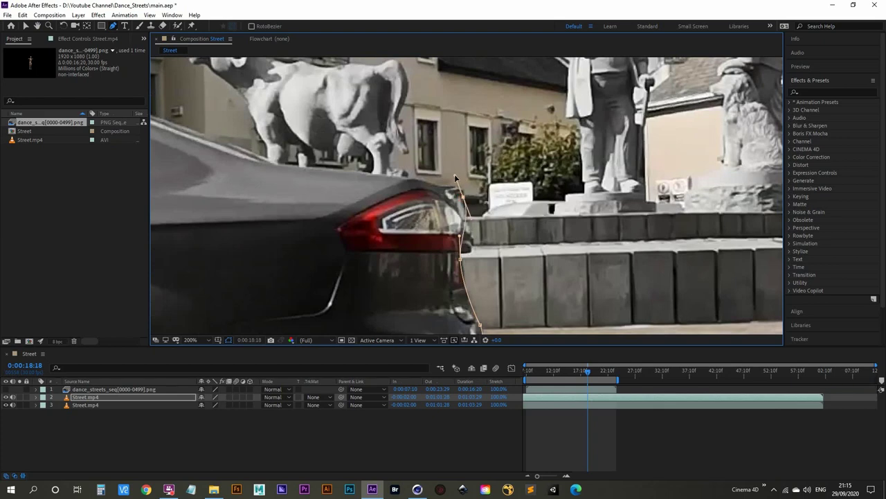
click(442, 186)
click(417, 183)
drag(417, 184, 677, 228)
click(535, 206)
drag(532, 205, 738, 209)
drag(404, 116, 263, 108)
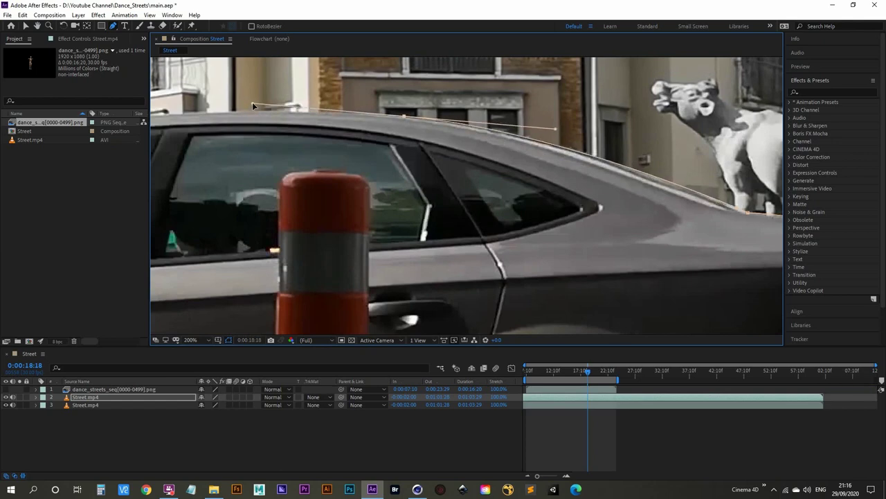
scroll(465, 236, down, 2)
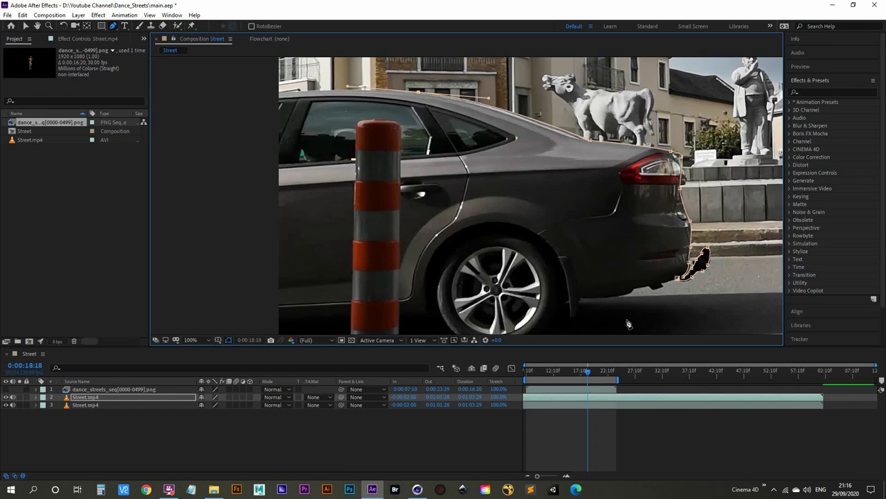
scroll(584, 263, down, 2)
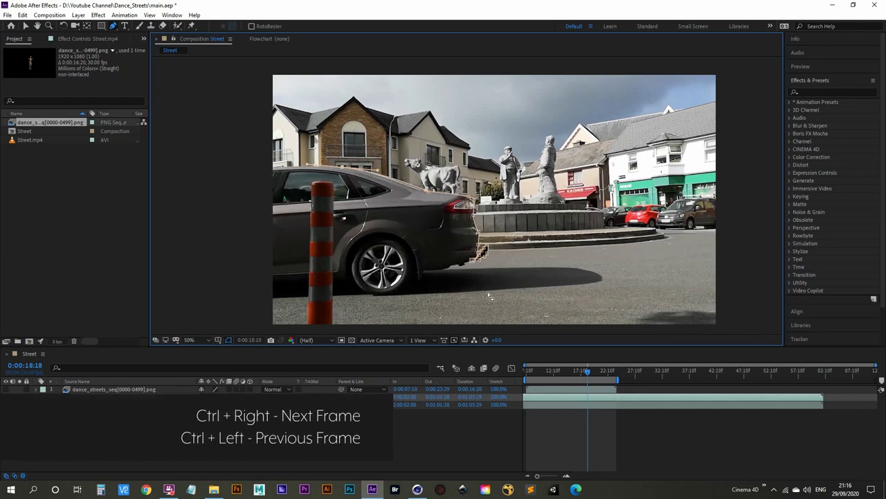
- Go back to frame 0:00:17:27 and shift the mask points right to follow the car
key(ctrl+Left)
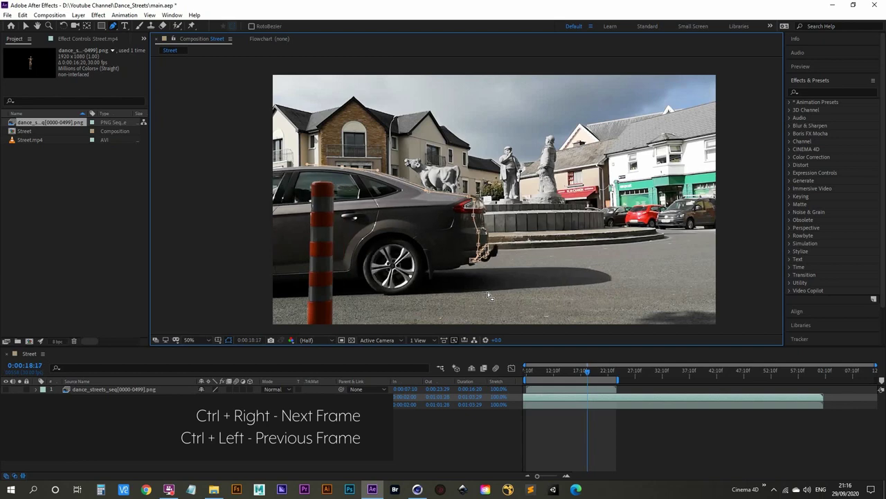
key(ctrl+Left)
key(ctrl+Left)
key(ctrl+Left)
key(ctrl+Left)
key(ctrl+Left)
key(ctrl+Left)
key(ctrl+Left)
key(ctrl+Left)
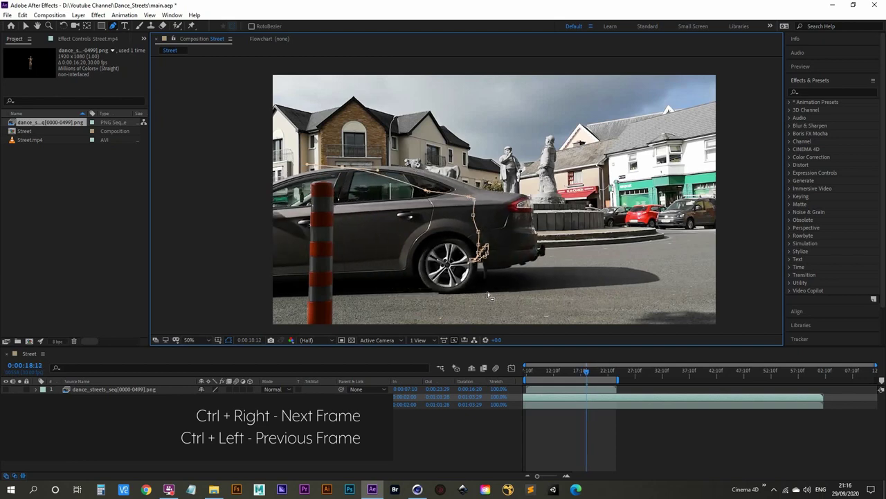
key(ctrl+Left)
key(ctrl+Left)
key(ctrl+Left)
key(ctrl+Left)
key(ctrl+Left)
key(ctrl+Left)
key(ctrl+Left)
key(ctrl+Left)
key(ctrl+Left)
key(ctrl+Left)
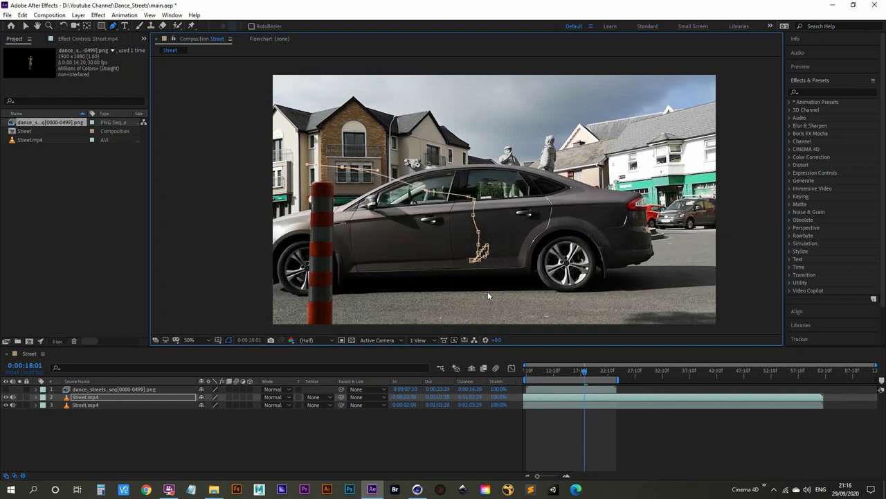
key(ctrl+Left)
key(ctrl+Left)
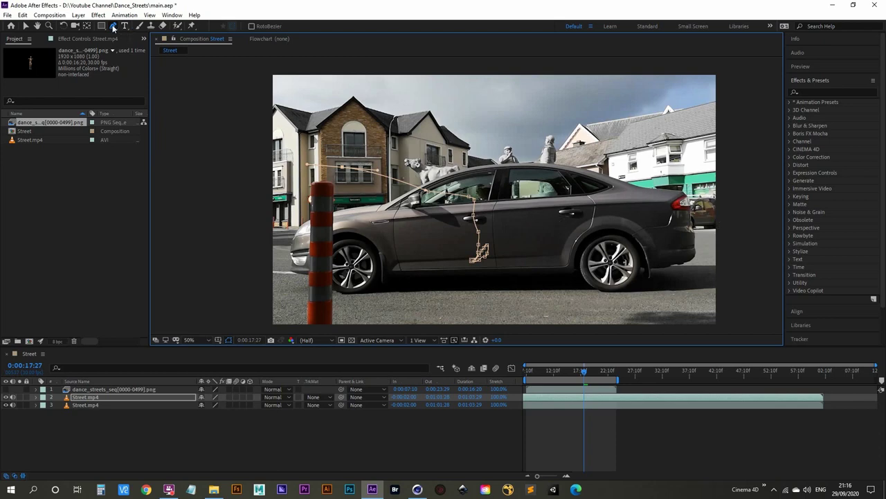
click(26, 26)
drag(267, 130, 540, 308)
drag(474, 263, 689, 258)
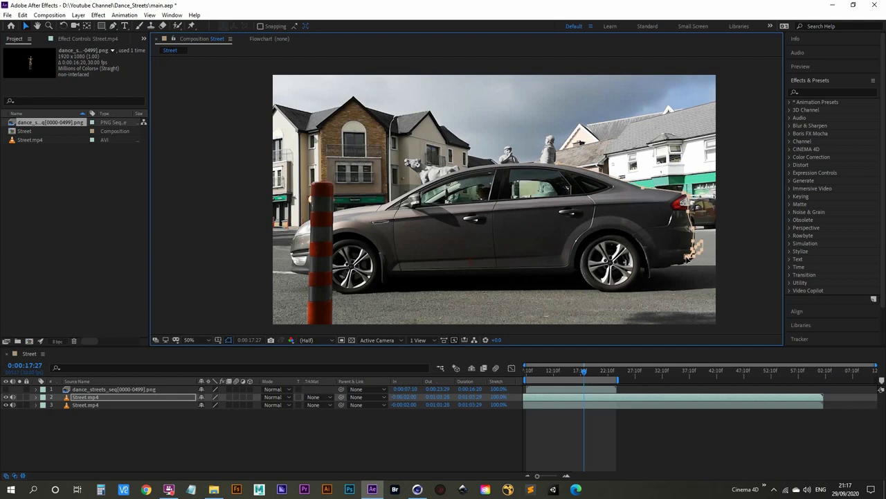
- Delete the stray Mask 1 point on the car's roof line
scroll(638, 216, up, 1)
drag(512, 222, 438, 216)
key(v)
scroll(484, 197, up, 1)
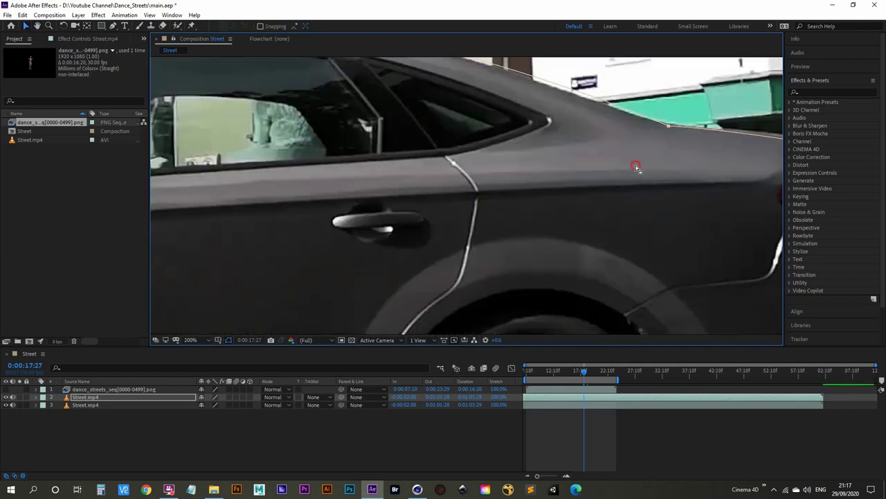
drag(637, 170, 505, 263)
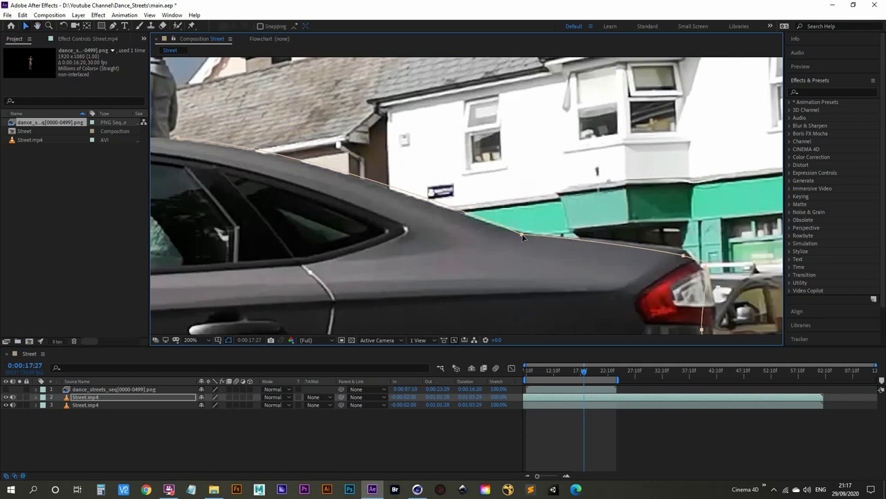
scroll(525, 237, down, 1)
scroll(526, 238, down, 6)
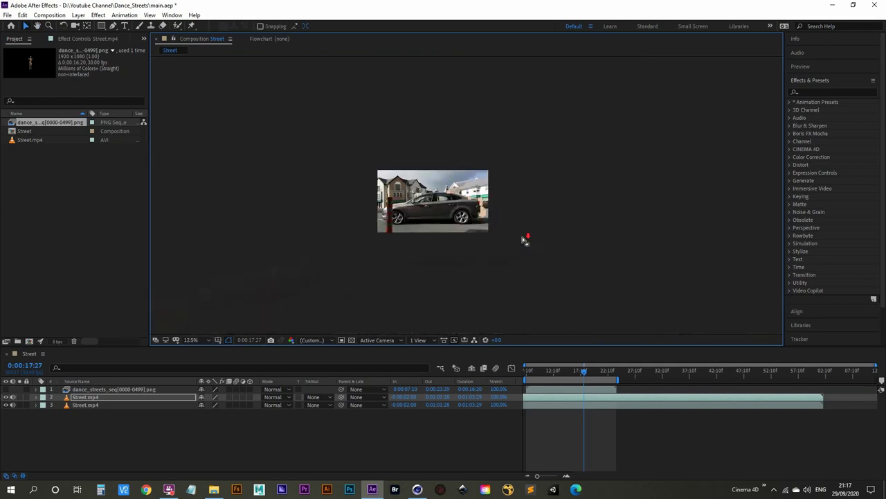
scroll(526, 237, up, 4)
scroll(402, 237, up, 3)
drag(401, 239, 529, 154)
click(113, 25)
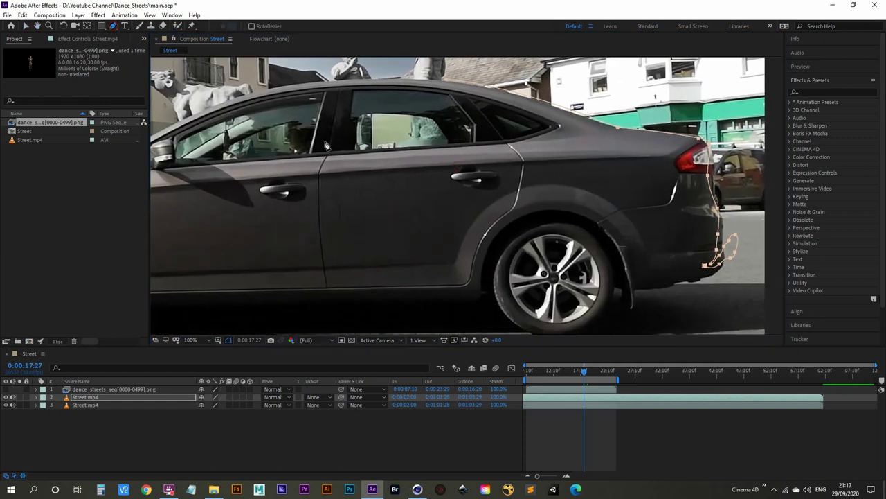
drag(445, 81, 470, 143)
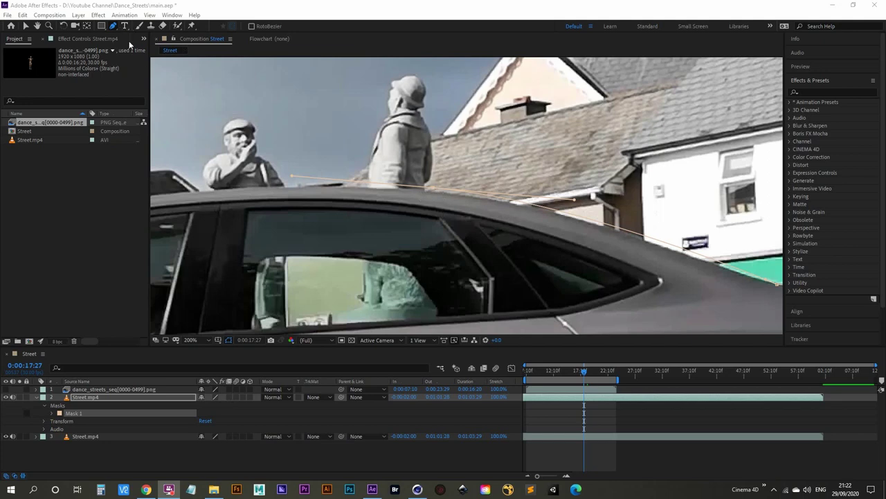
ctrl+click(96, 399)
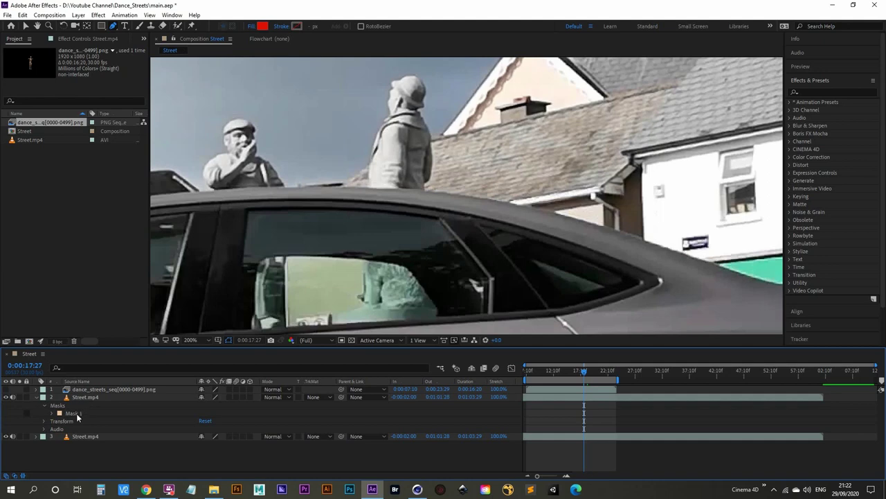
click(75, 413)
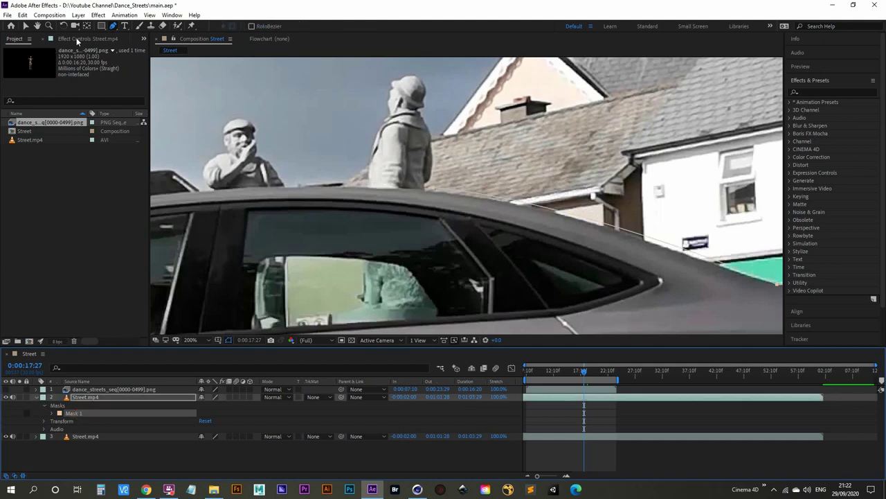
click(26, 26)
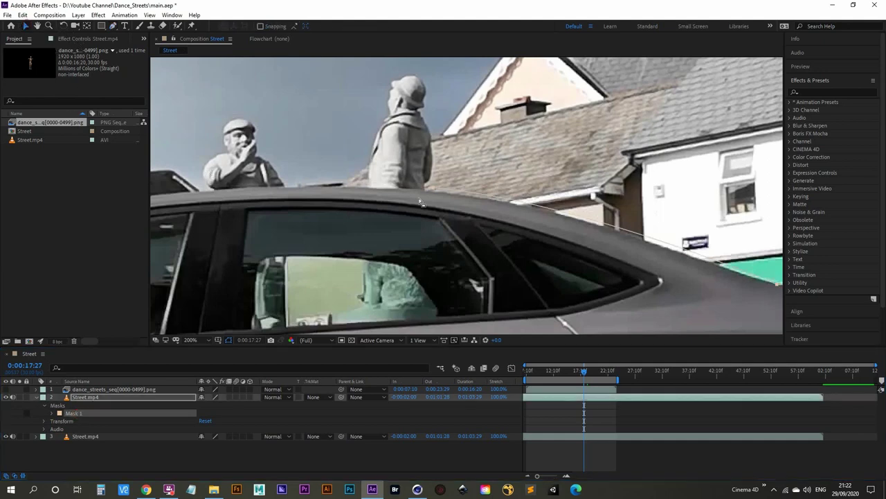
click(399, 166)
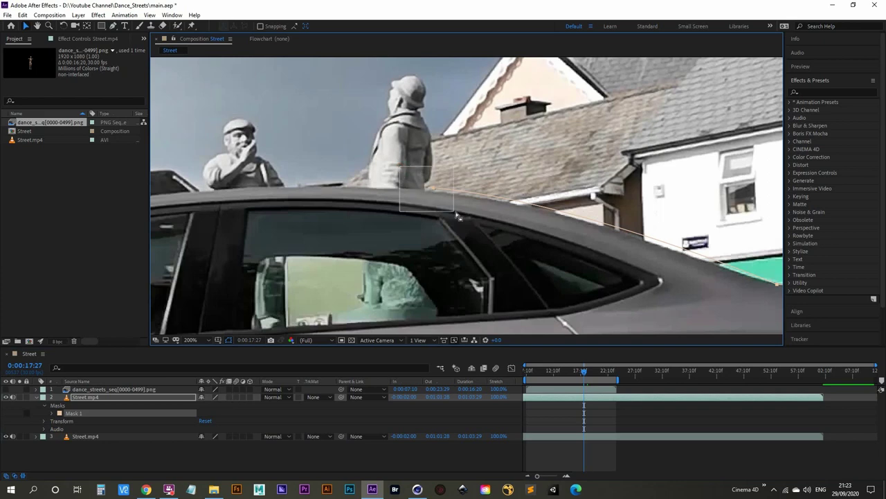
key(Delete)
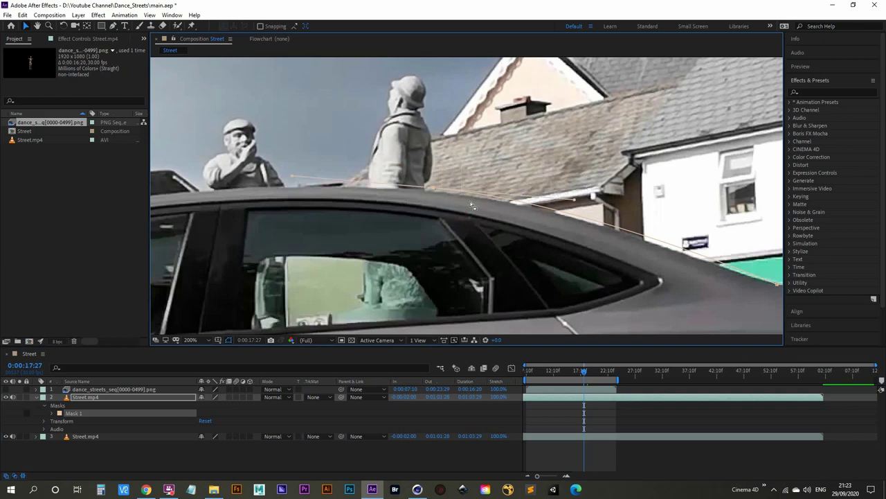
- Extend Mask 1 with points along the car roof, discarding two misplaced points above it
click(114, 26)
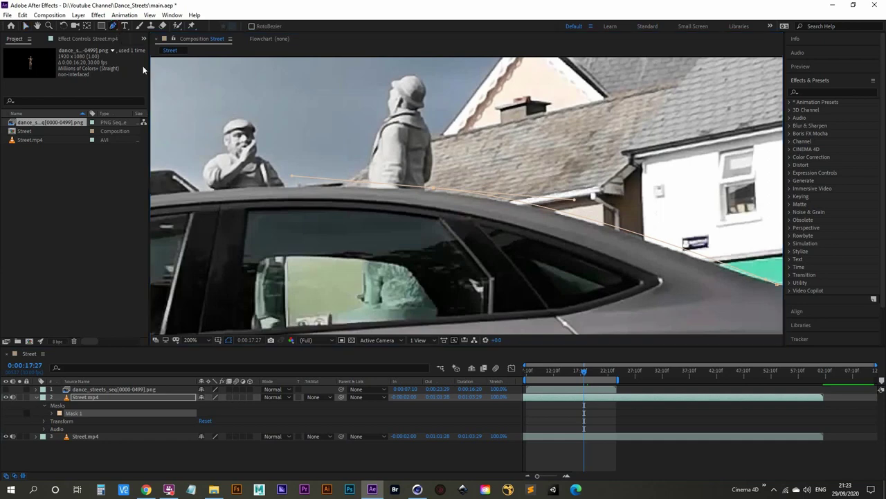
click(274, 120)
click(410, 111)
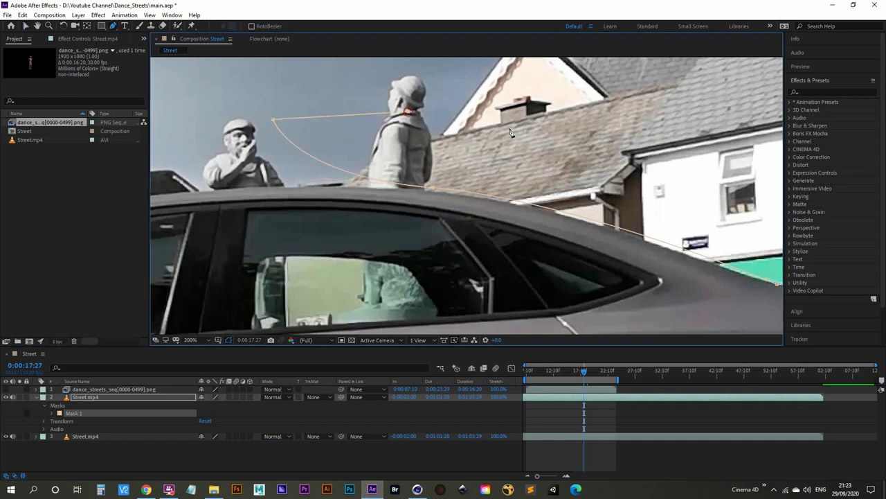
key(ctrl+z)
key(ctrl+z)
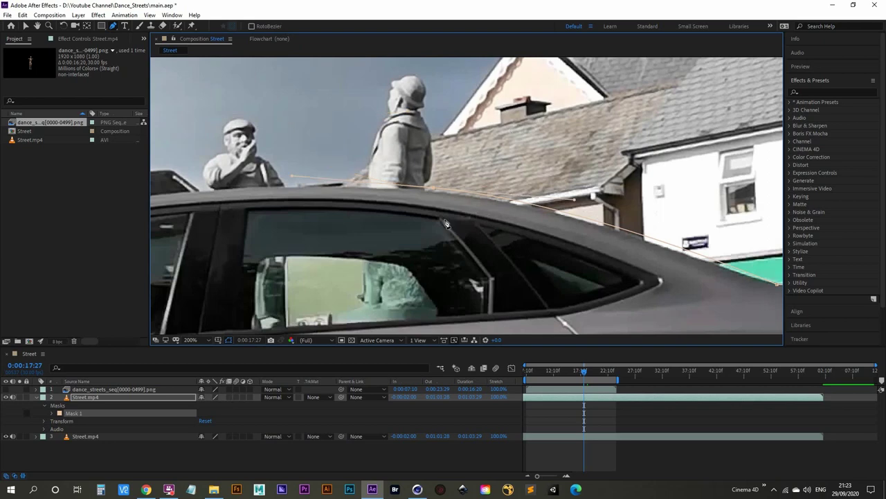
drag(407, 223, 453, 218)
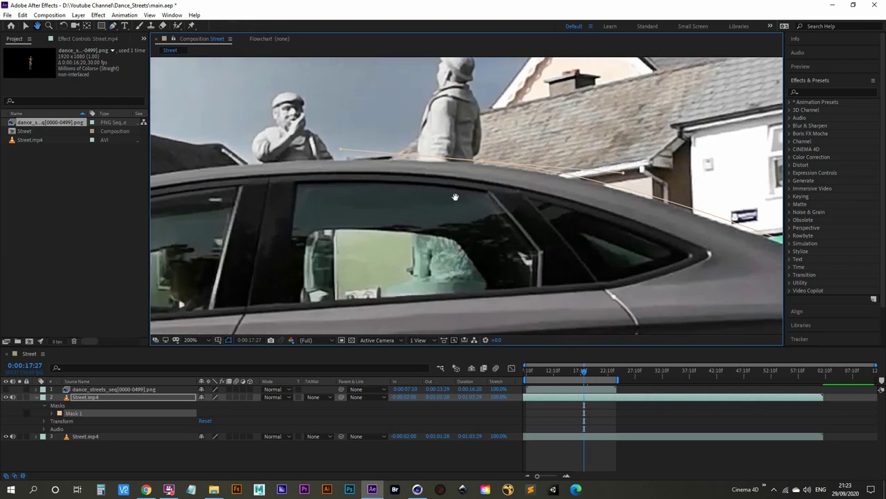
drag(336, 208, 448, 187)
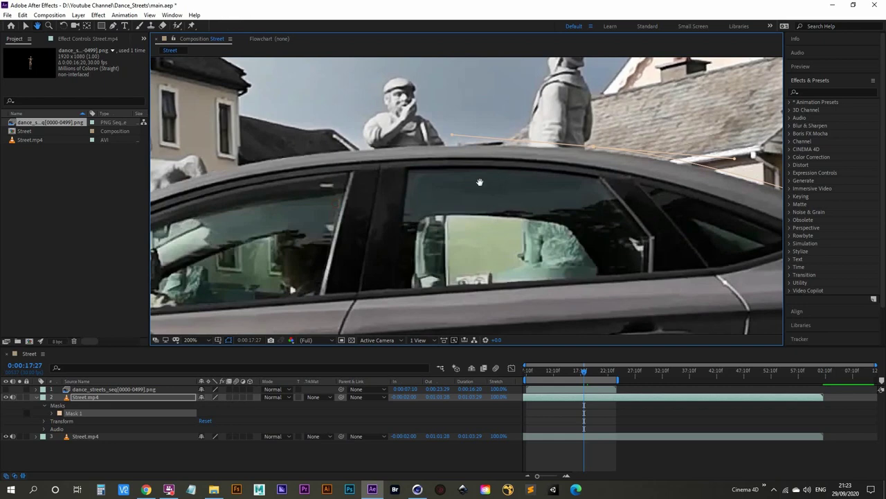
drag(583, 181, 400, 187)
drag(556, 230, 474, 207)
drag(397, 186, 423, 182)
key(g)
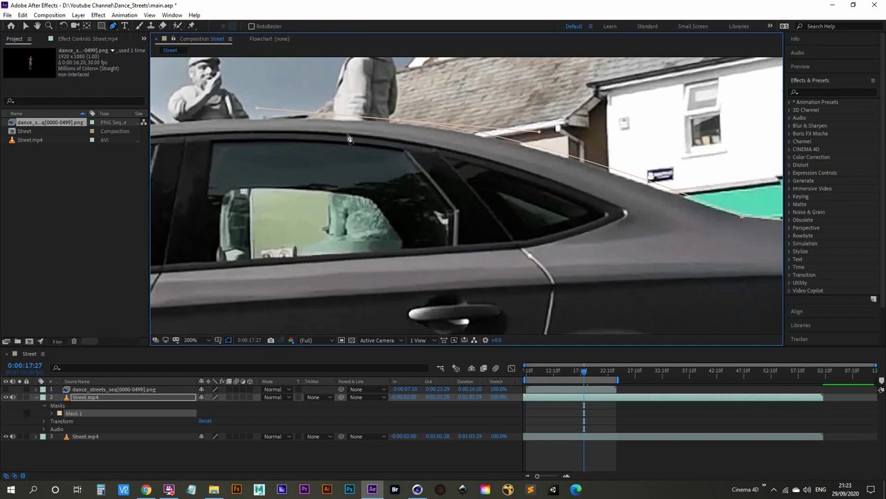
drag(323, 146, 449, 163)
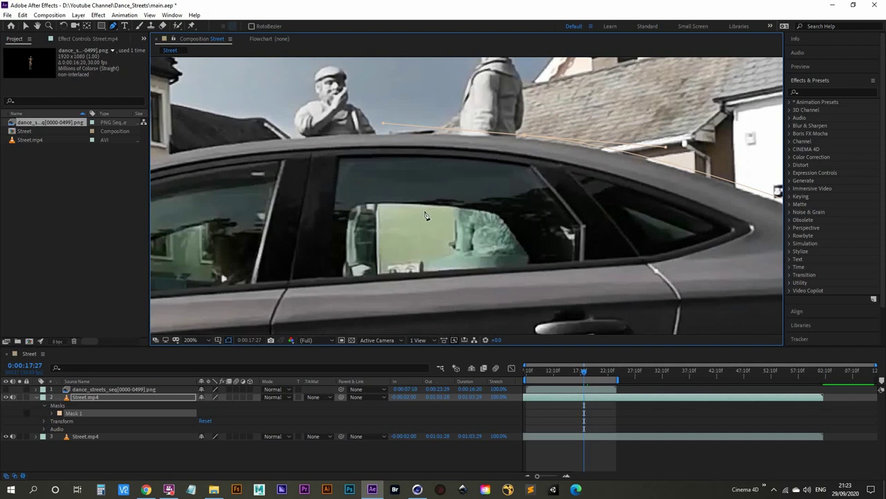
drag(426, 215, 506, 189)
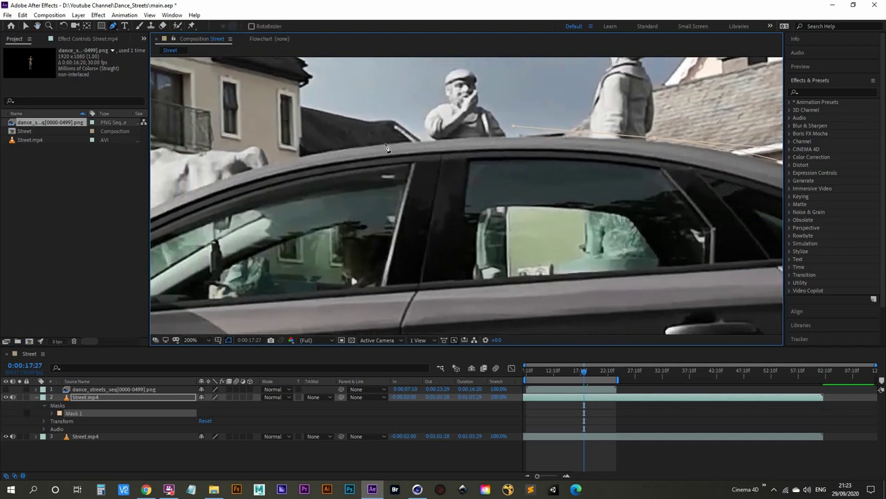
click(357, 149)
click(330, 150)
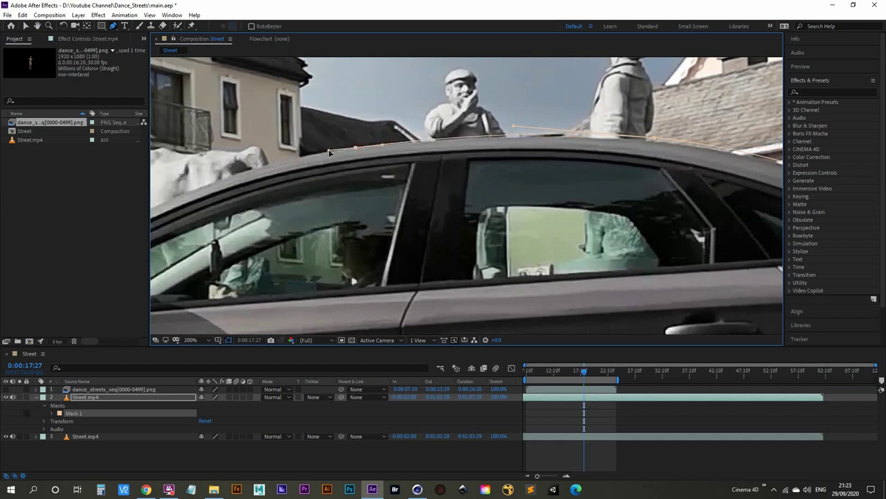
- Continue the mask down the windscreen edge and around the car front and bumper
drag(190, 200, 412, 170)
click(413, 170)
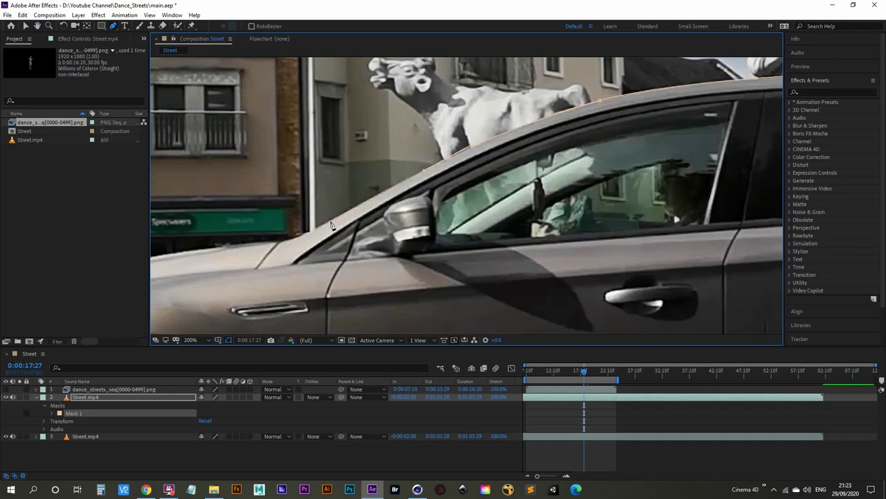
drag(284, 244, 442, 255)
drag(321, 249, 450, 118)
click(192, 217)
drag(189, 277, 259, 203)
drag(261, 262, 356, 277)
- Trace the mask along the car's underside and close it on the first point
scroll(356, 277, down, 2)
drag(297, 253, 524, 263)
click(546, 256)
drag(619, 240, 624, 243)
click(627, 195)
scroll(547, 277, down, 2)
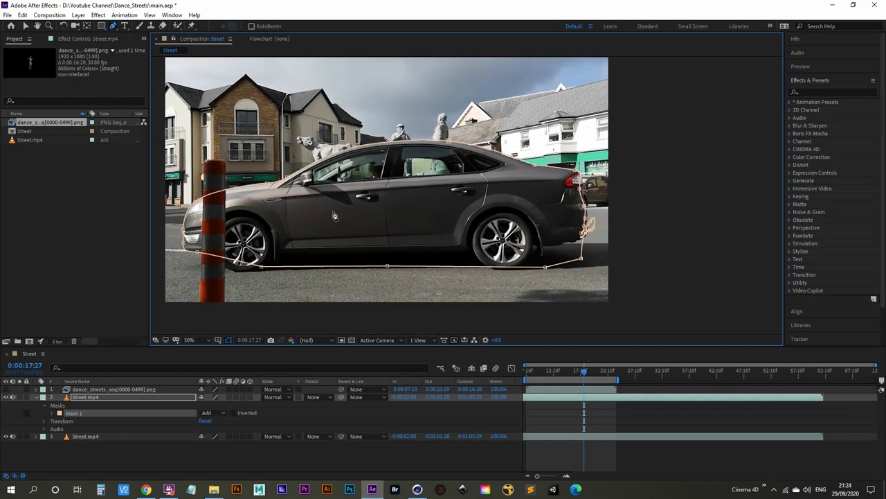
- Unhide dance_streets_seq, set Mask 1 to Subtract, and move the masked Street.mp4 to the top
drag(371, 207, 469, 201)
key(g)
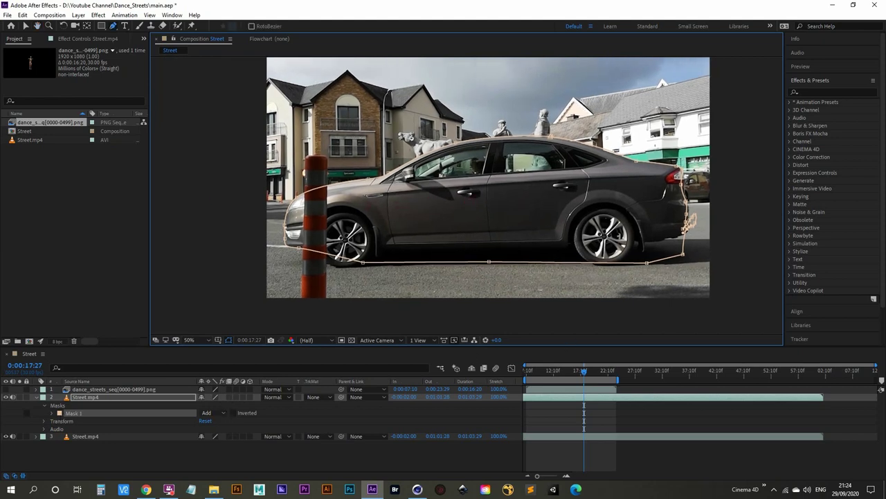
click(6, 390)
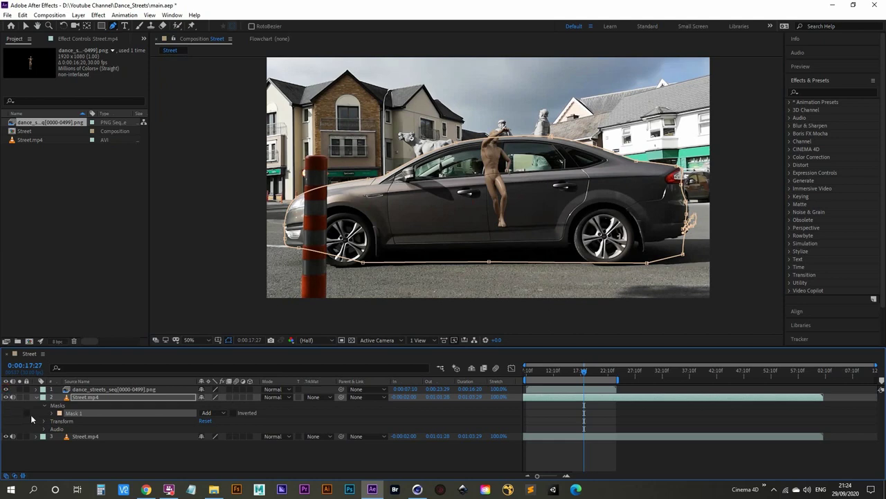
click(222, 414)
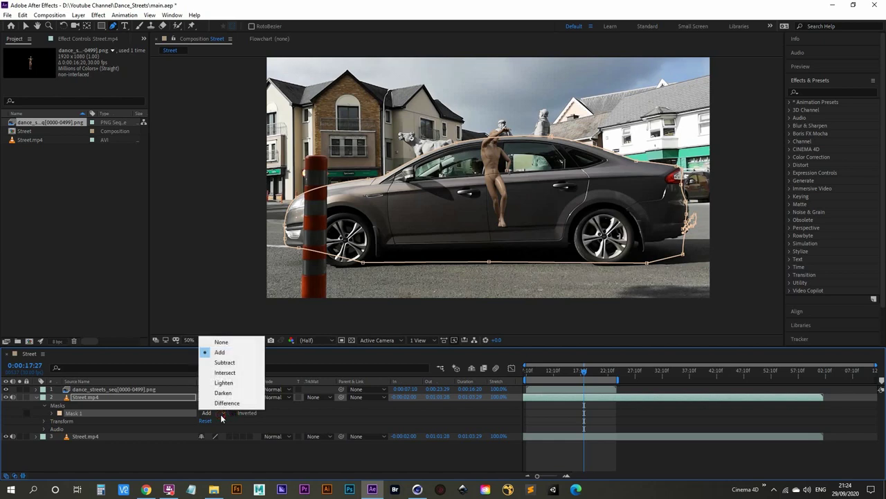
click(223, 362)
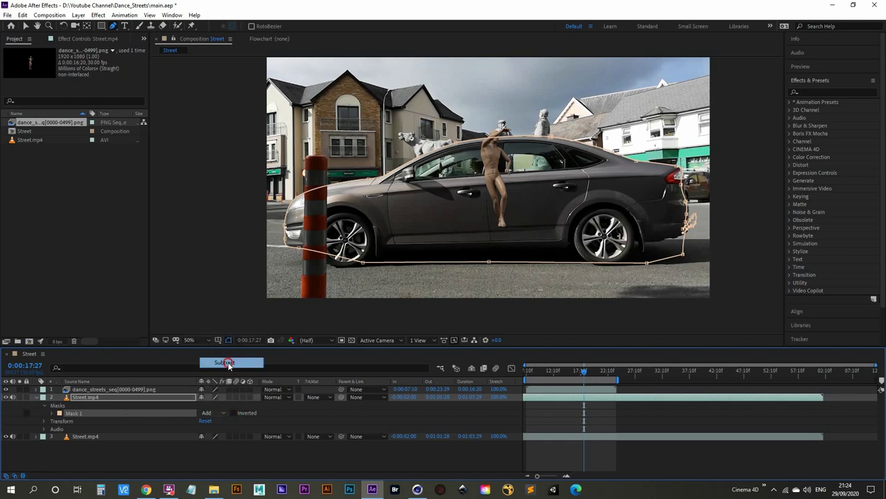
click(112, 397)
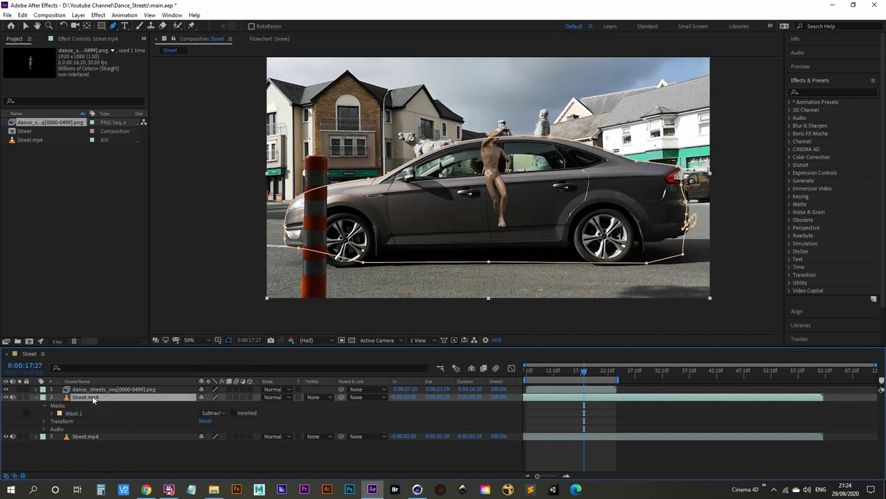
drag(93, 401, 94, 390)
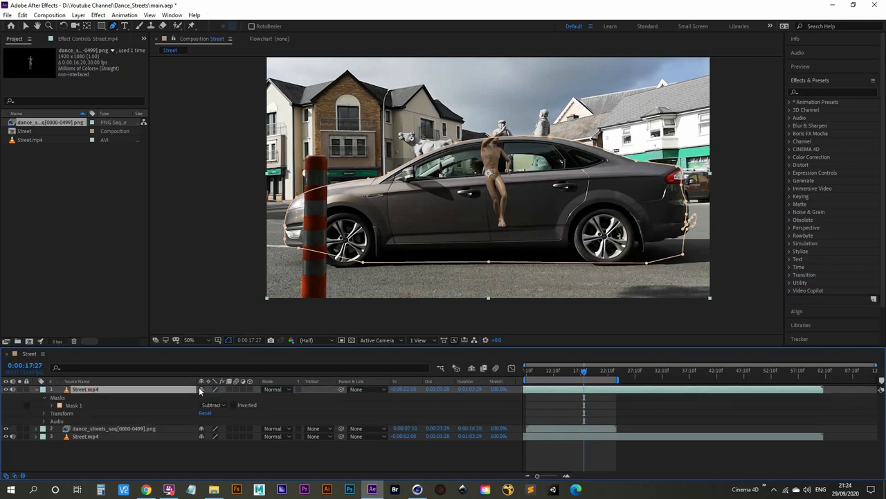
- Switch Mask 1 back to Add mode and return the playhead to 0:00:16:17
click(211, 404)
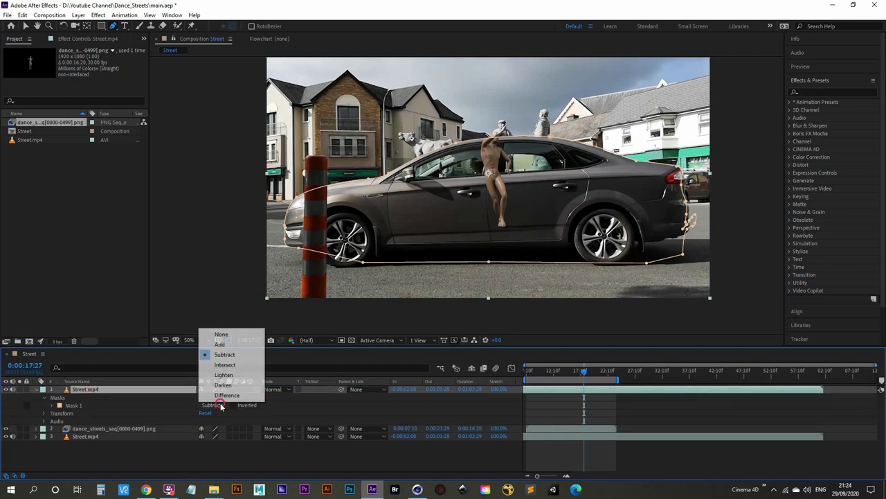
click(220, 340)
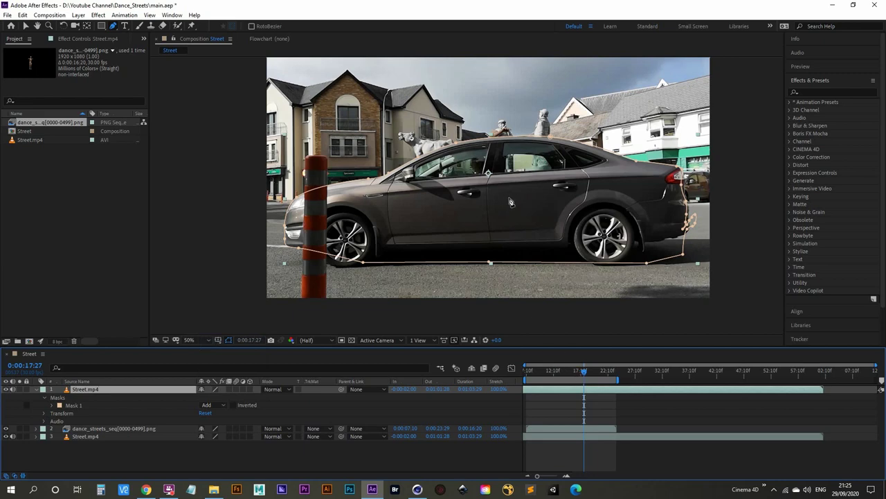
click(585, 372)
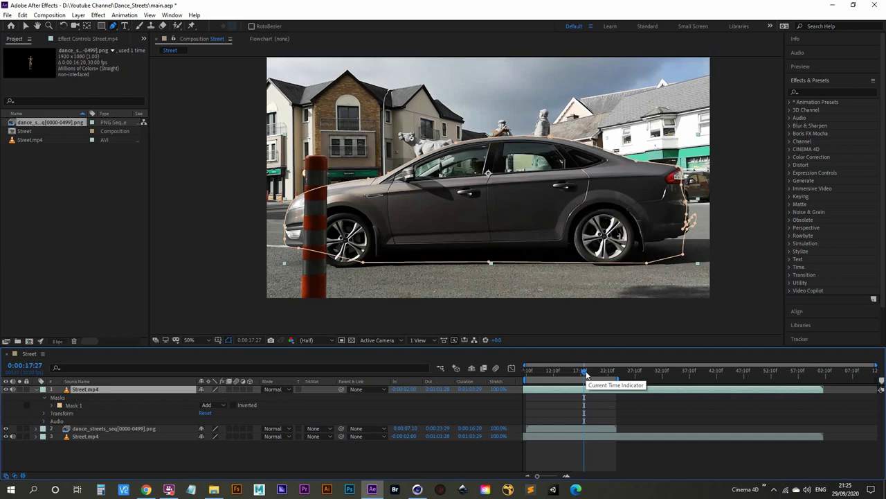
drag(586, 372, 577, 375)
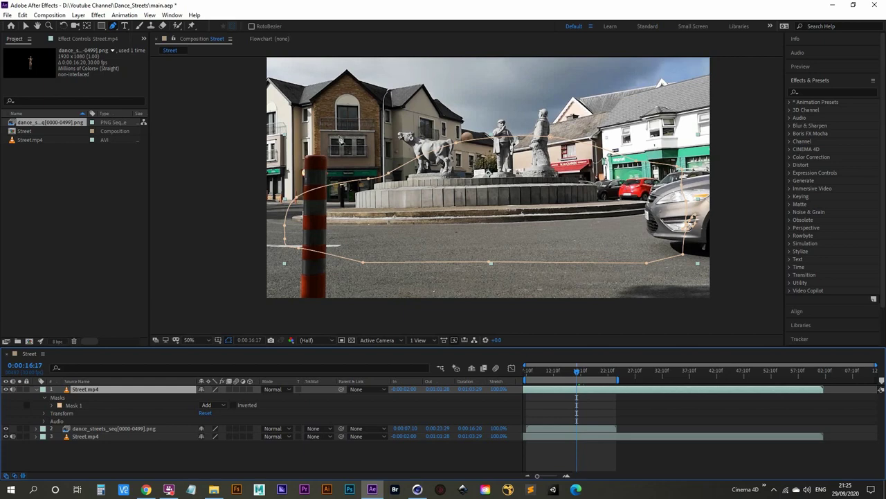
- Select all of Mask 1's points and drag the mask off the footage to the right
click(26, 27)
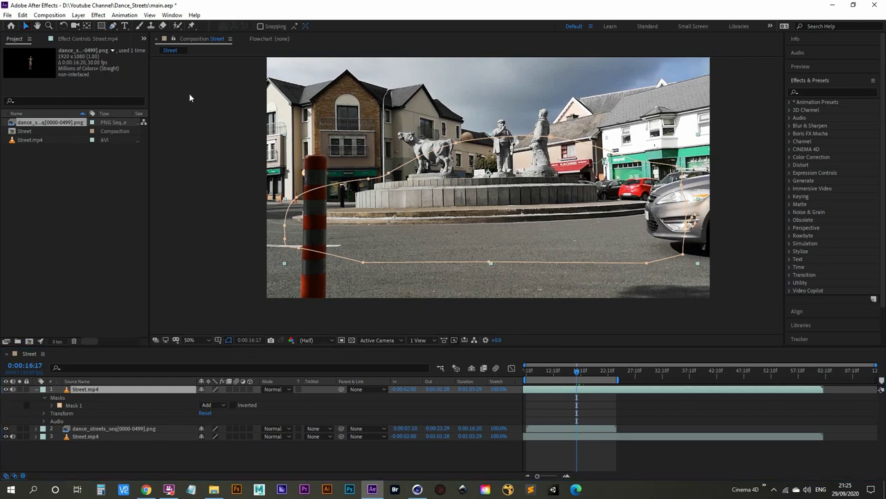
drag(246, 95, 732, 307)
click(75, 406)
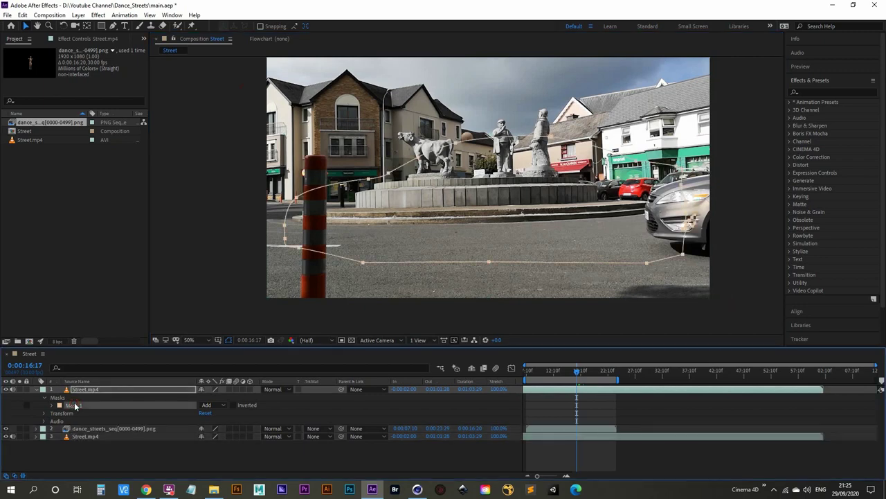
drag(271, 90, 706, 285)
middle_drag(655, 269, 374, 247)
drag(370, 242, 730, 234)
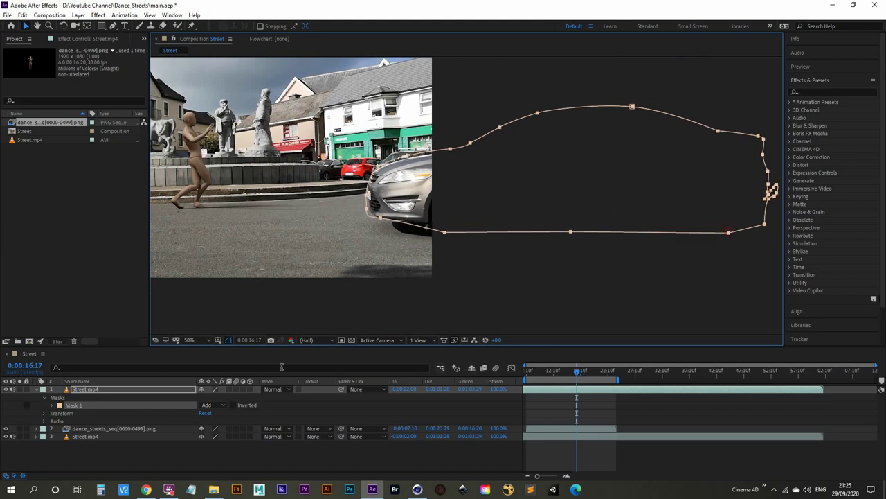
- Set a first Mask Path keyframe for Mask 1 at 0:00:16:17
click(53, 408)
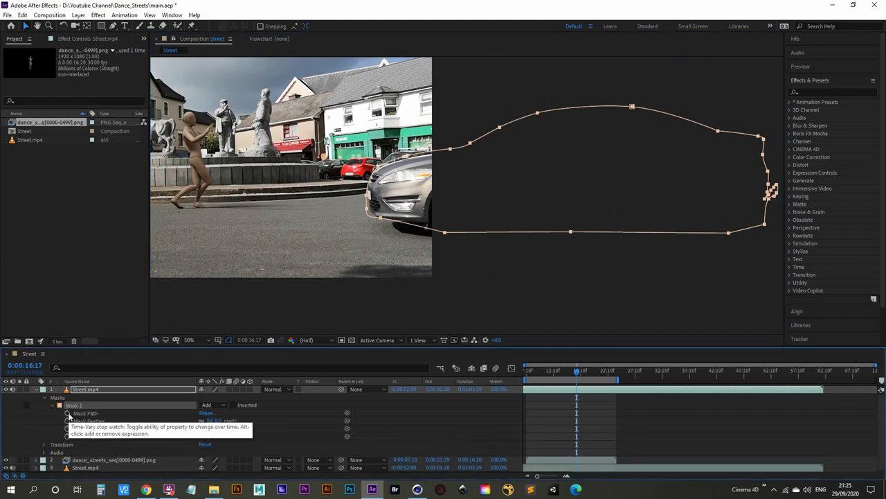
click(67, 413)
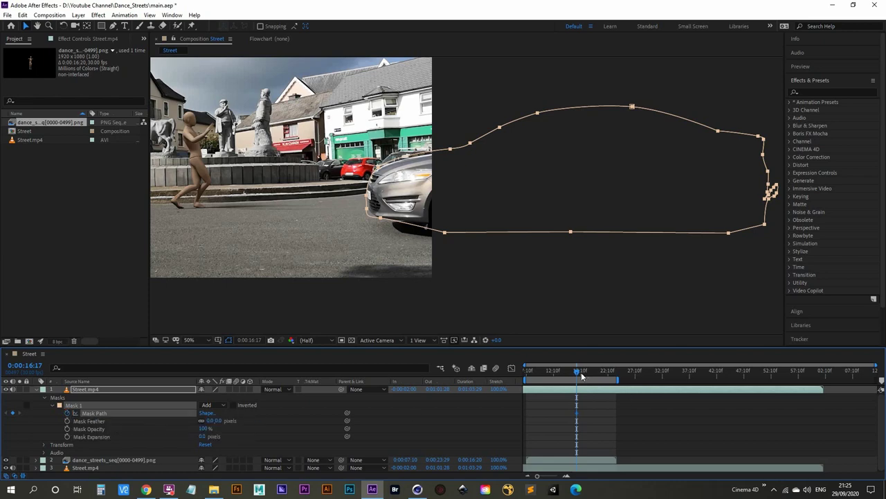
drag(320, 279, 461, 287)
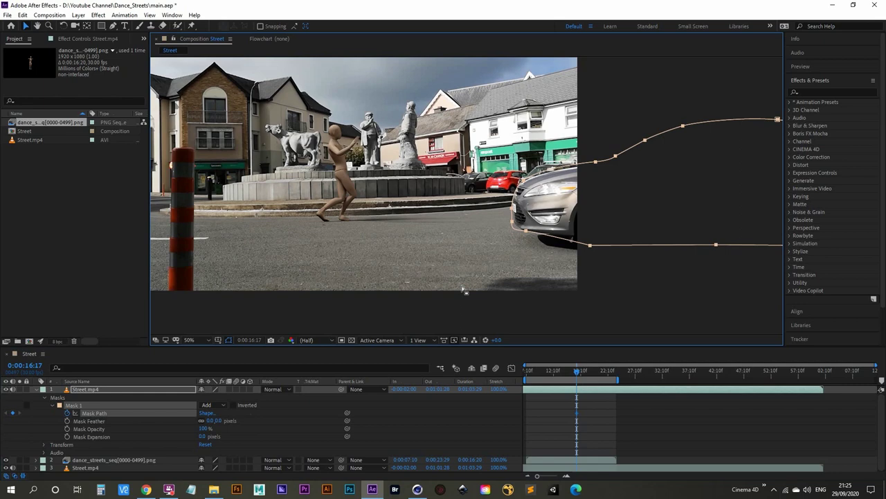
- Select all Mask 1 points and shift the mask onto the car's front, nudging it right
key(space)
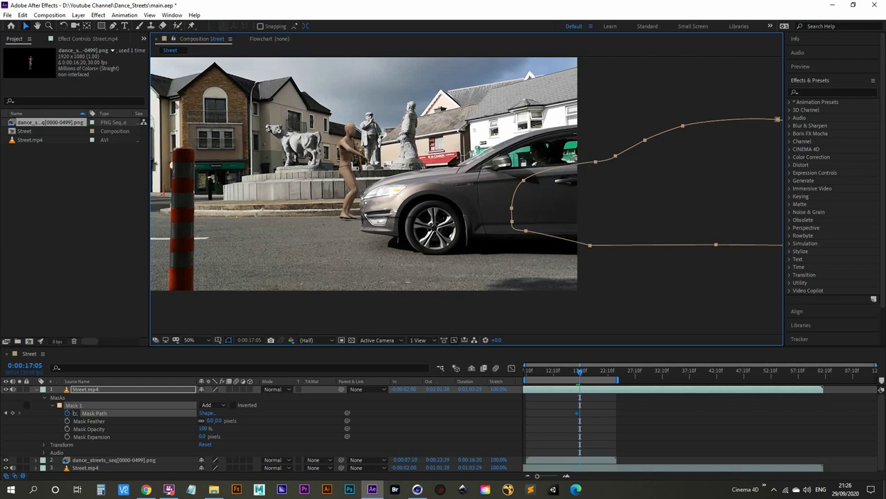
key(Page_Up)
key(Page_Up)
key(Page_Up)
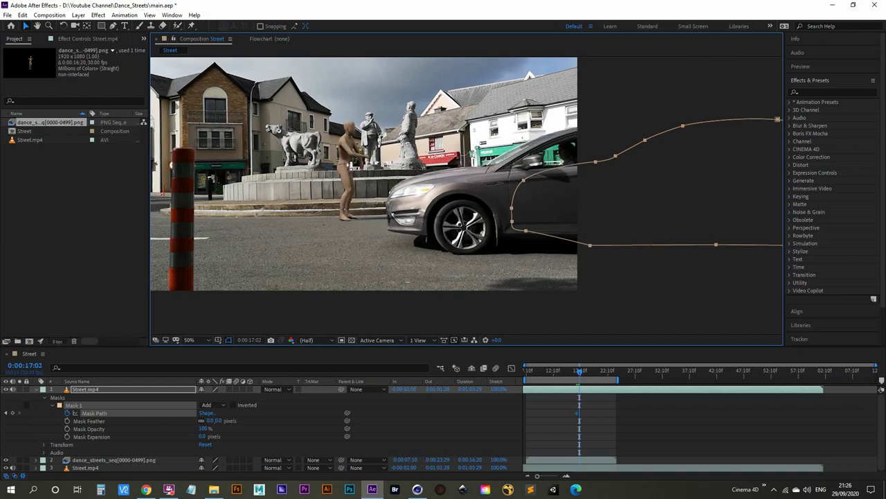
scroll(457, 182, down, 2)
drag(396, 128, 663, 238)
scroll(405, 214, up, 2)
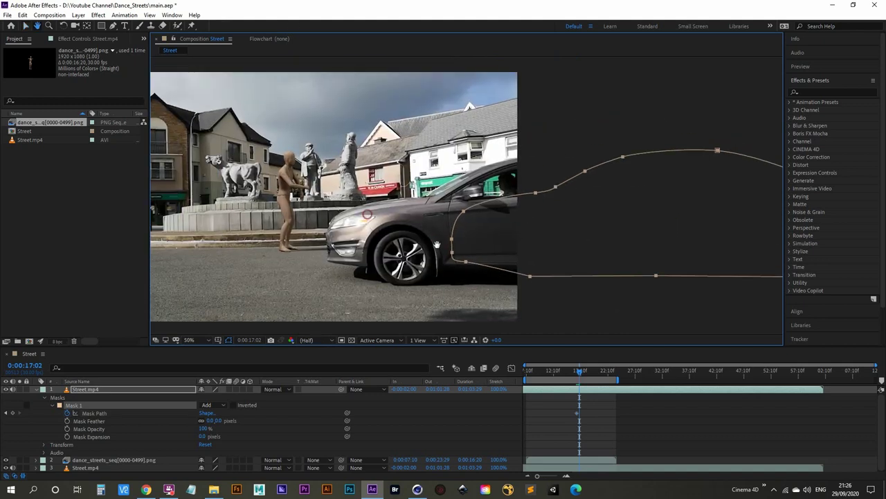
drag(464, 214, 731, 238)
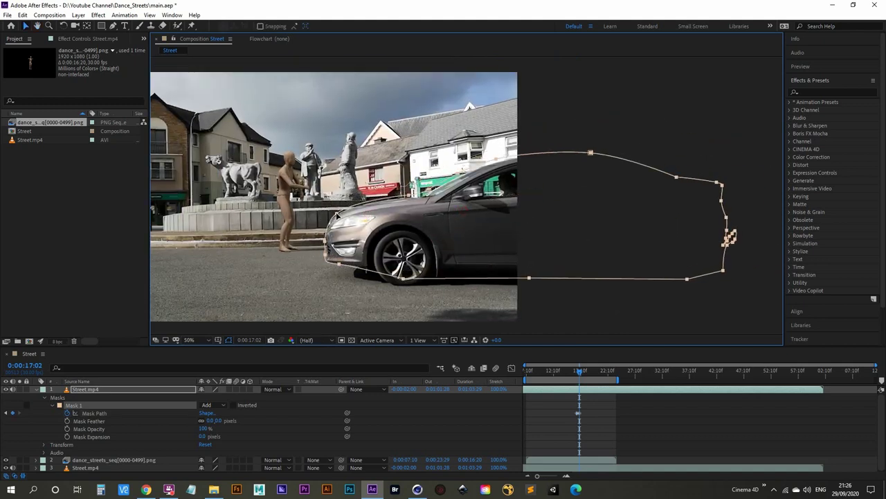
key(Right)
key(Right)
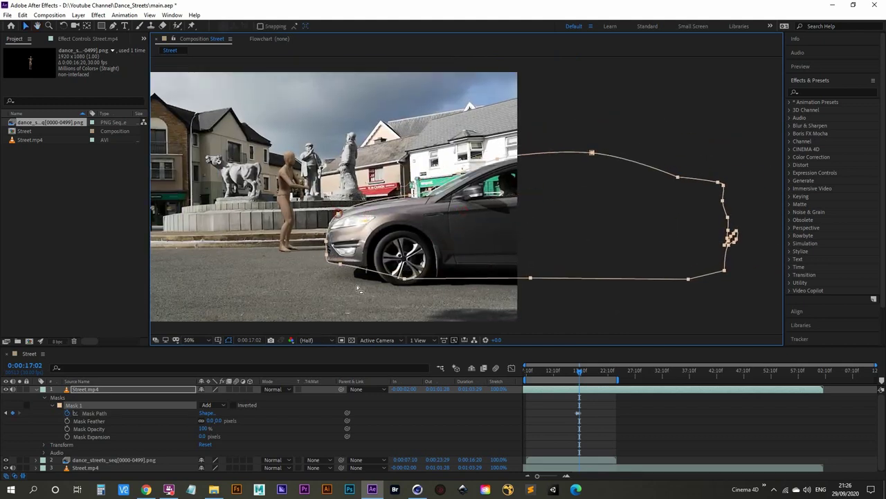
- Review the mask at 0:00:16:17 and 0:00:17:05, reselecting its points and reframing the car front at 50%
drag(580, 374, 577, 374)
key(space)
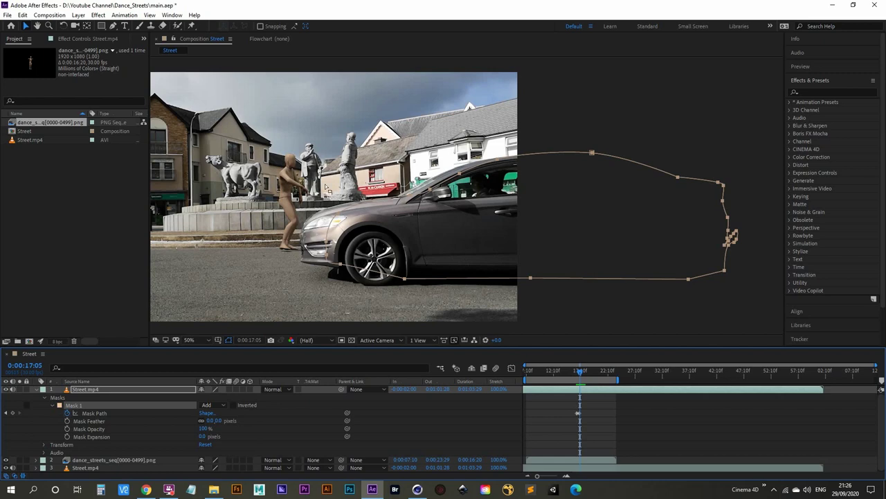
drag(313, 126, 765, 304)
scroll(304, 287, up, 3)
drag(220, 302, 403, 196)
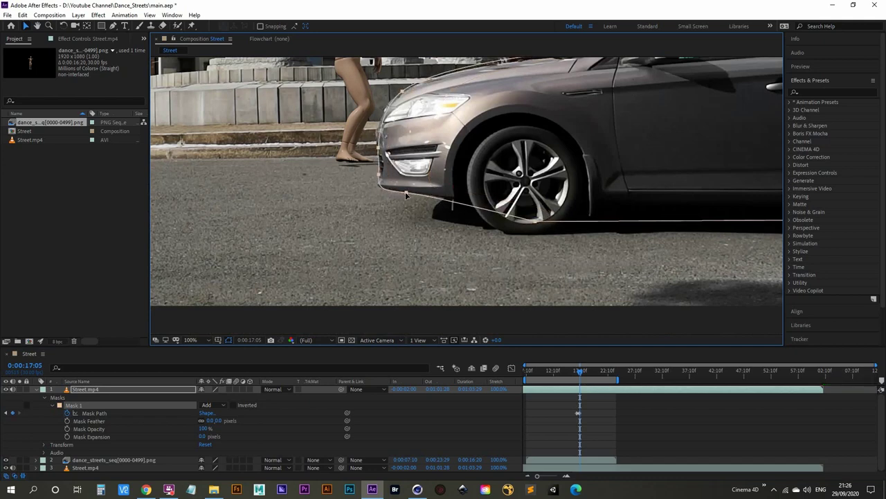
drag(505, 131, 381, 236)
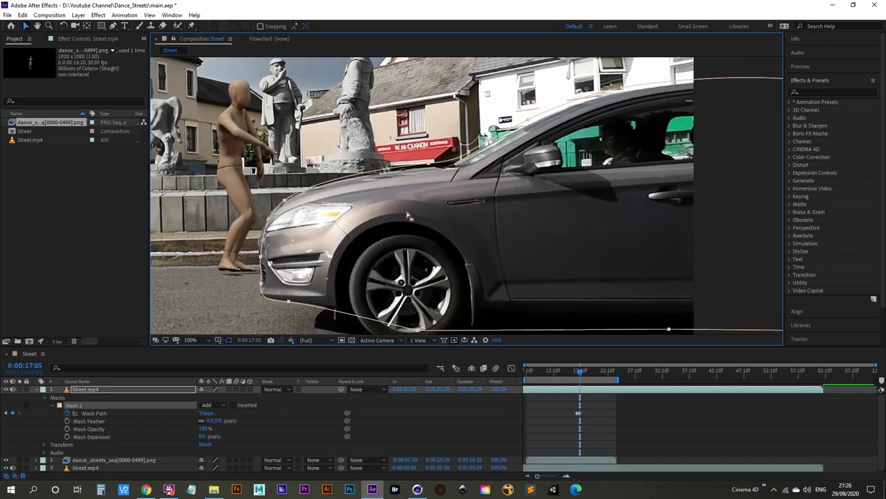
key(comma)
key(comma)
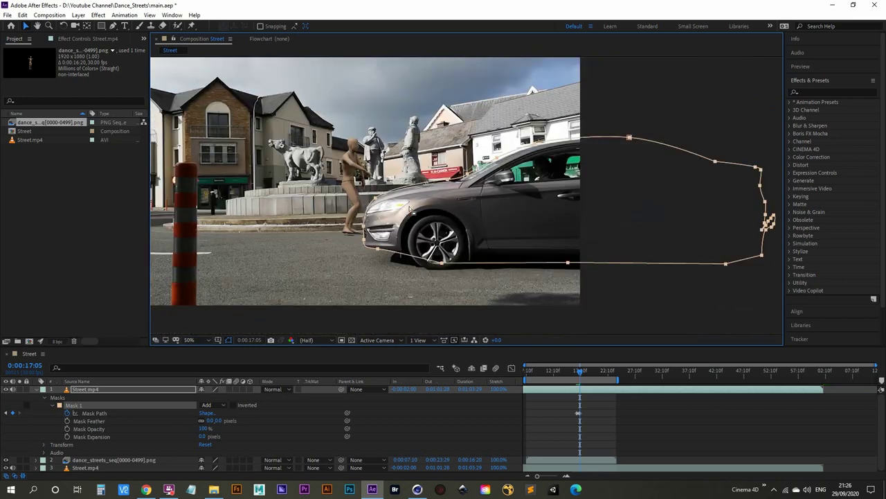
drag(230, 224, 437, 237)
key(v)
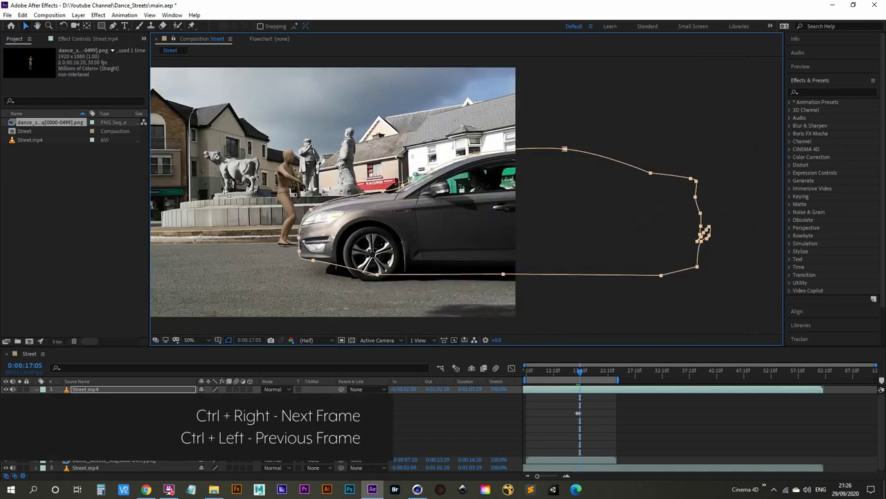
scroll(321, 170, up, 4)
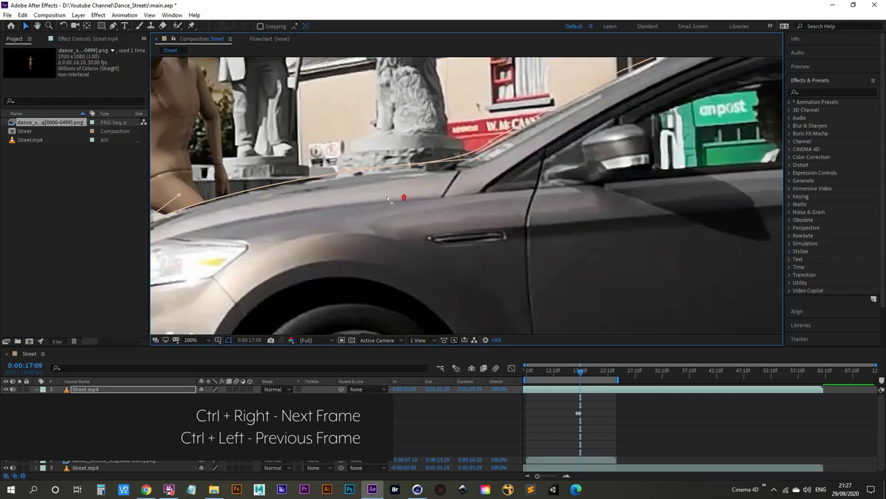
- Step ahead to 0:00:17:16 and move a mask point onto the car's roof edge
key(ctrl+Right)
key(ctrl+Right)
key(ctrl+Right)
key(ctrl+Right)
click(515, 206)
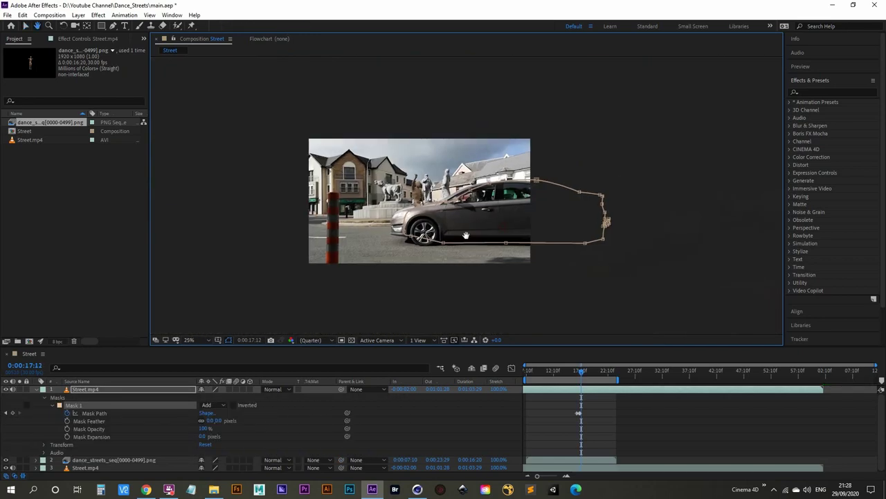
scroll(423, 147, up, 6)
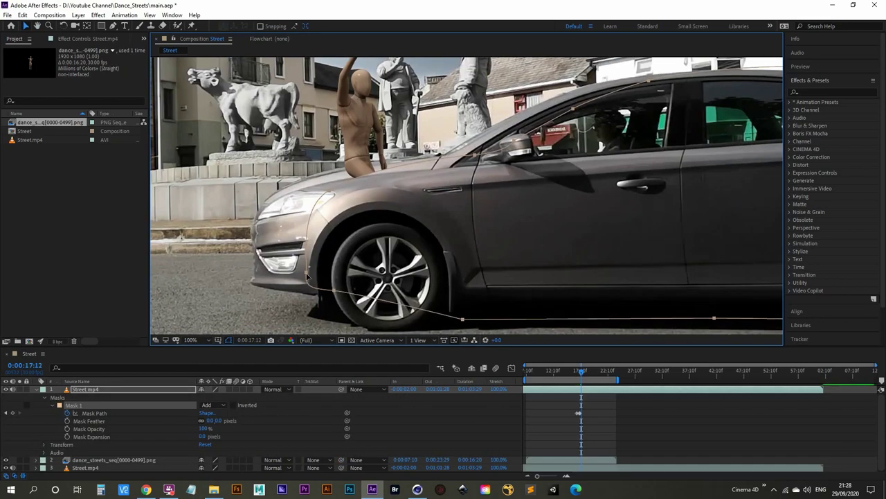
key(ctrl+Right)
key(ctrl+Right)
key(ctrl+Right)
key(ctrl+Right)
key(ctrl+Right)
key(ctrl+Right)
scroll(423, 146, down, 3)
key(ctrl+Right)
scroll(436, 180, up, 2)
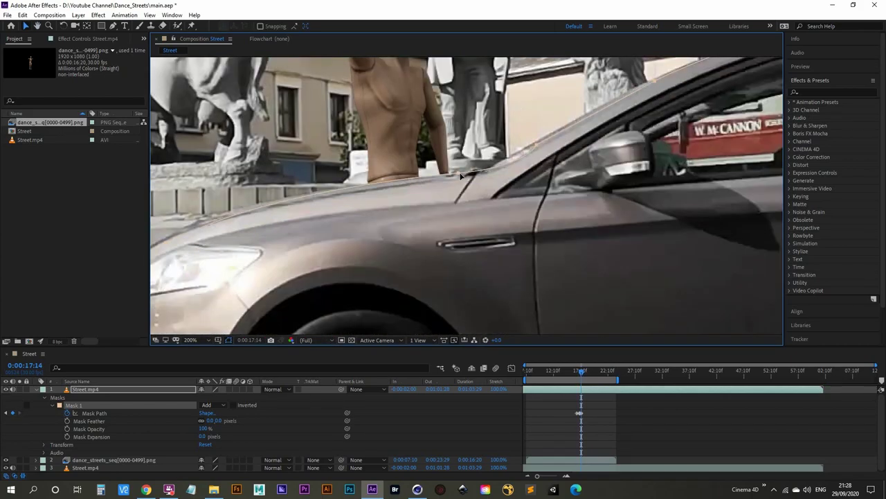
scroll(485, 222, down, 2)
scroll(445, 223, up, 3)
scroll(446, 223, up, 2)
drag(437, 211, 424, 207)
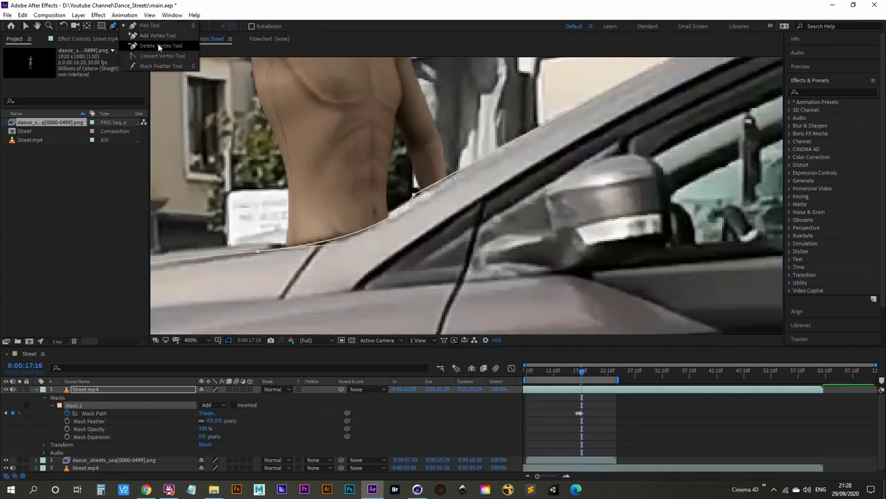
scroll(445, 223, down, 3)
scroll(485, 207, up, 3)
- Advance through 0:00:17:19 to 0:00:17:23, following the car's window and rear roof edge
key(ctrl+Right)
key(ctrl+Right)
key(ctrl+Right)
scroll(368, 242, up, 2)
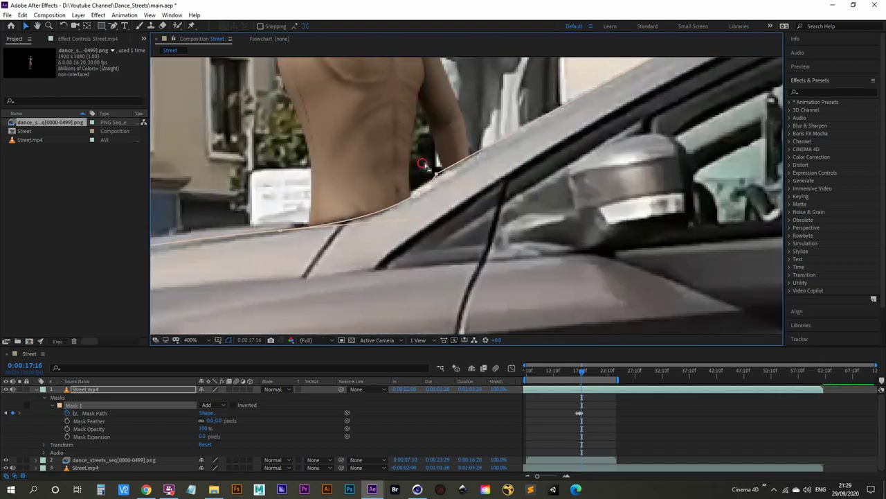
scroll(422, 209, down, 3)
drag(414, 212, 415, 312)
key(ctrl+Right)
key(ctrl+Right)
key(ctrl+Right)
key(ctrl+Right)
scroll(416, 207, up, 2)
scroll(415, 208, down, 2)
scroll(432, 168, up, 2)
drag(432, 169, 208, 228)
scroll(402, 236, down, 2)
scroll(402, 235, up, 2)
scroll(402, 235, down, 4)
- Step through frames 0:00:17:27 to 0:00:18:19, checking the mask against the passing car
key(ctrl+Right)
key(ctrl+Right)
key(ctrl+Right)
key(ctrl+Right)
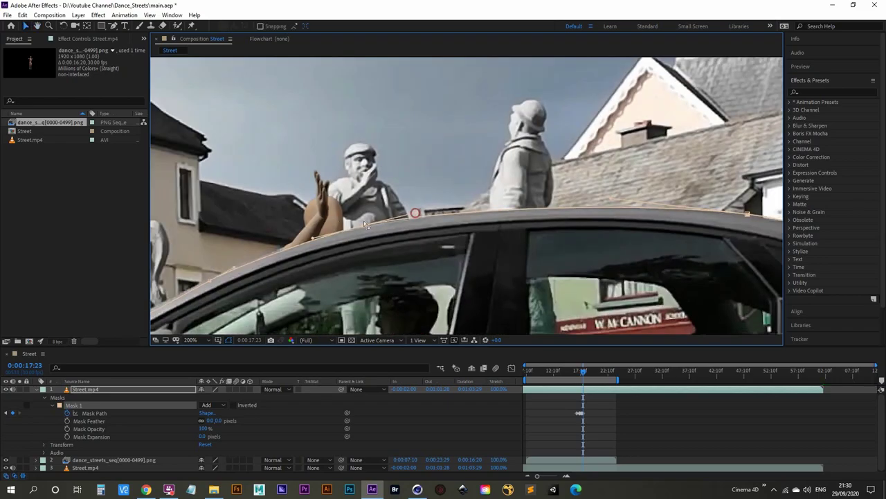
scroll(438, 201, up, 4)
scroll(436, 195, down, 4)
scroll(474, 207, up, 2)
key(ctrl+Right)
key(ctrl+Right)
key(ctrl+Right)
key(ctrl+Right)
key(ctrl+Right)
key(ctrl+Right)
key(ctrl+Right)
key(ctrl+Right)
key(ctrl+Right)
key(ctrl+Right)
scroll(474, 206, up, 2)
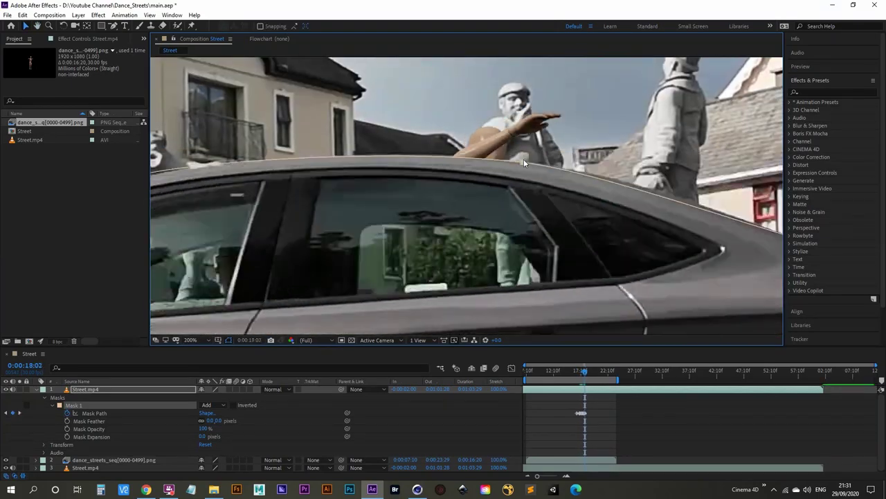
scroll(443, 172, down, 4)
key(ctrl+Right)
key(ctrl+Right)
key(ctrl+Right)
key(ctrl+Right)
key(ctrl+Right)
key(ctrl+Right)
scroll(485, 163, up, 3)
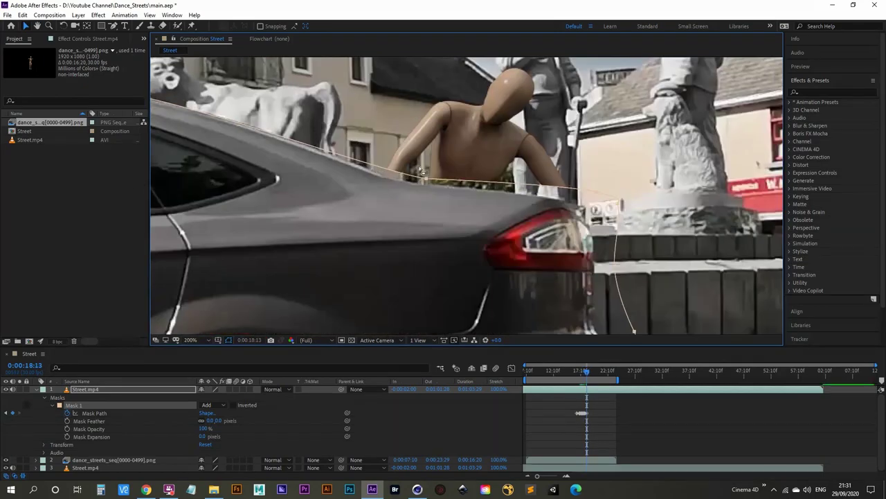
scroll(488, 158, up, 1)
scroll(488, 158, down, 5)
key(ctrl+Right)
key(ctrl+Right)
key(ctrl+Right)
key(ctrl+Right)
key(ctrl+Right)
scroll(511, 223, up, 2)
scroll(498, 236, up, 3)
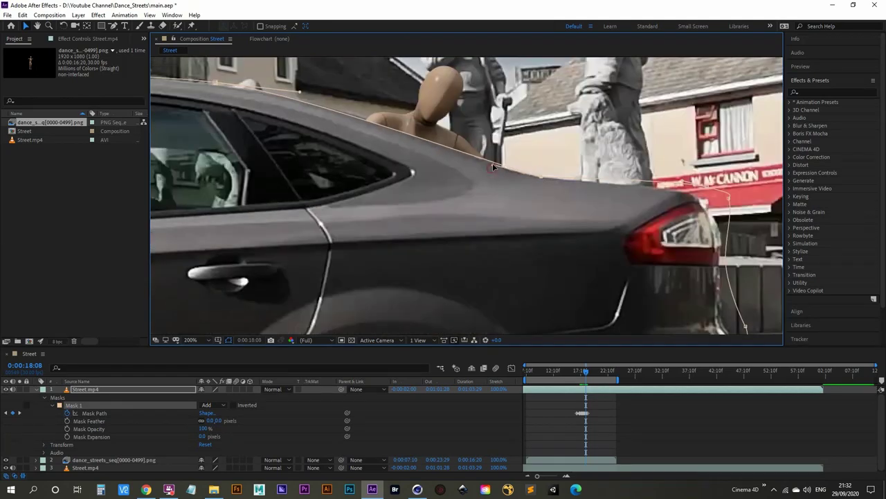
scroll(478, 277, down, 3)
key(ctrl+Right)
scroll(473, 288, down, 3)
- At 0:00:18:23, box-select the trailing mask points by the dancer and drag them onto the car's rear
key(ctrl+Right)
key(ctrl+Right)
key(ctrl+Right)
key(ctrl+Right)
scroll(436, 215, up, 3)
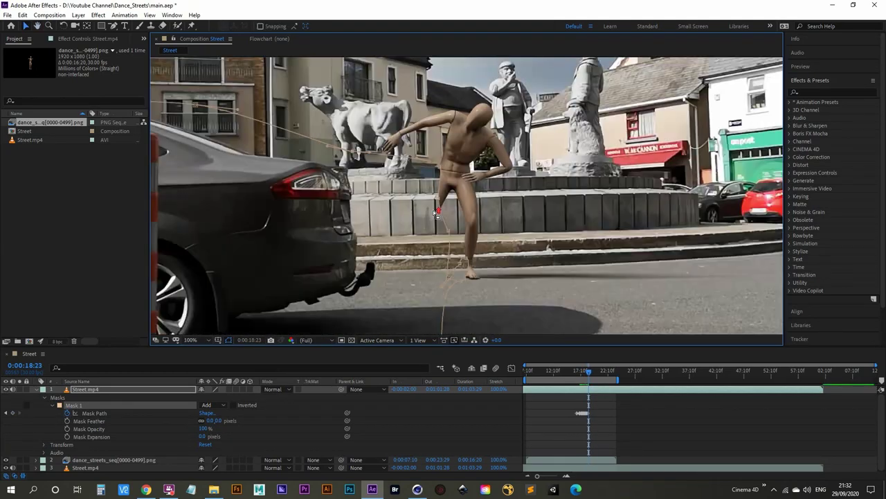
scroll(439, 216, down, 2)
drag(439, 216, 547, 219)
scroll(547, 219, down, 2)
key(v)
drag(279, 150, 594, 248)
scroll(464, 208, up, 4)
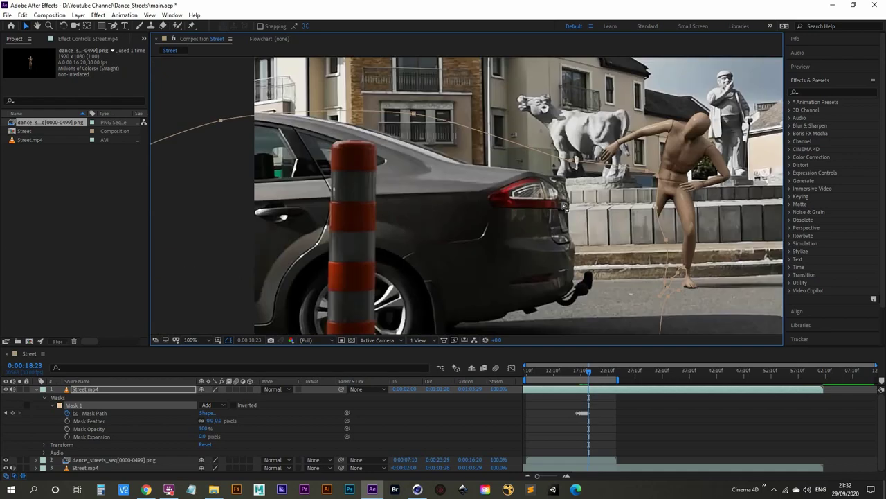
drag(645, 217, 331, 217)
key(v)
drag(419, 185, 329, 187)
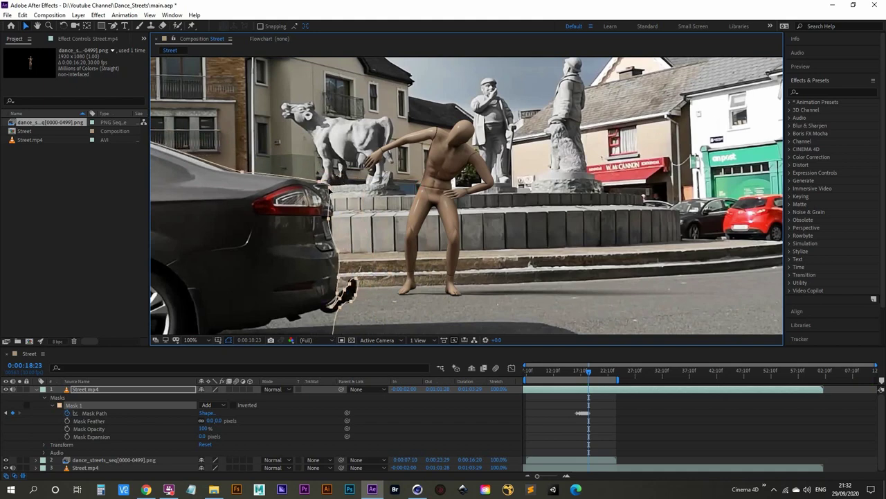
- Check the whole frame, then step back to 0:00:17:10 and play the masked pass
key(comma)
key(comma)
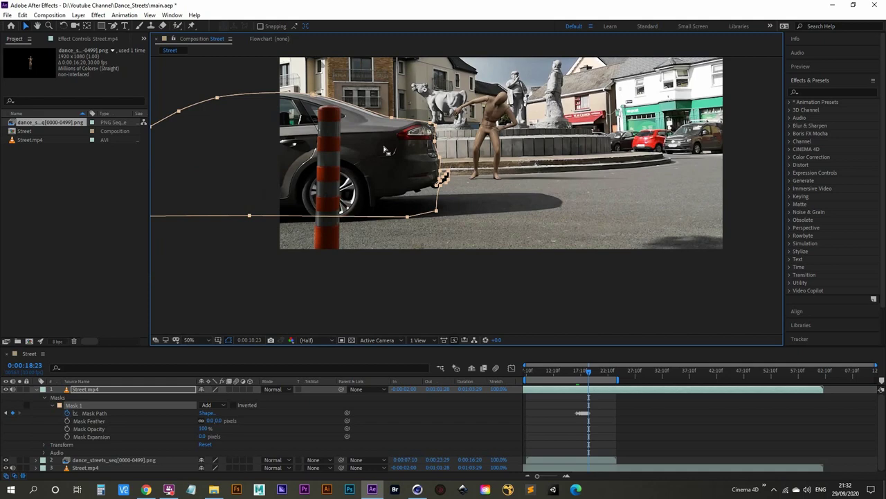
key(period)
drag(498, 153, 418, 297)
key(v)
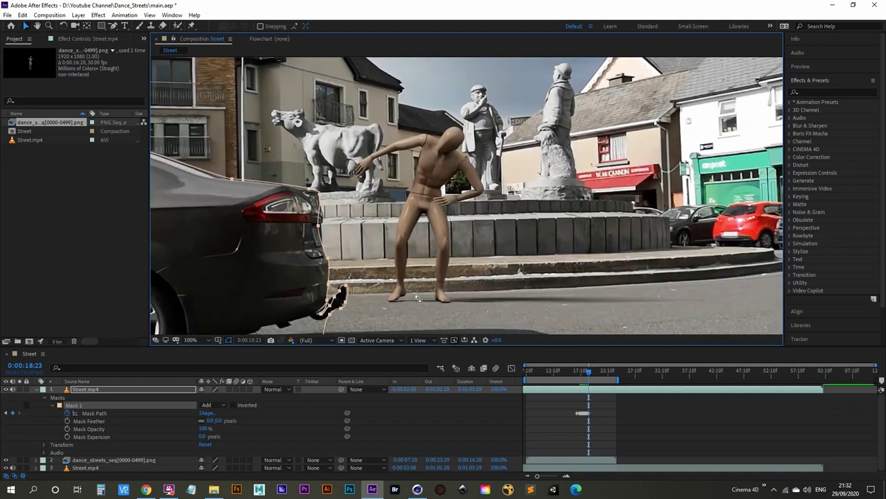
key(ctrl+Right)
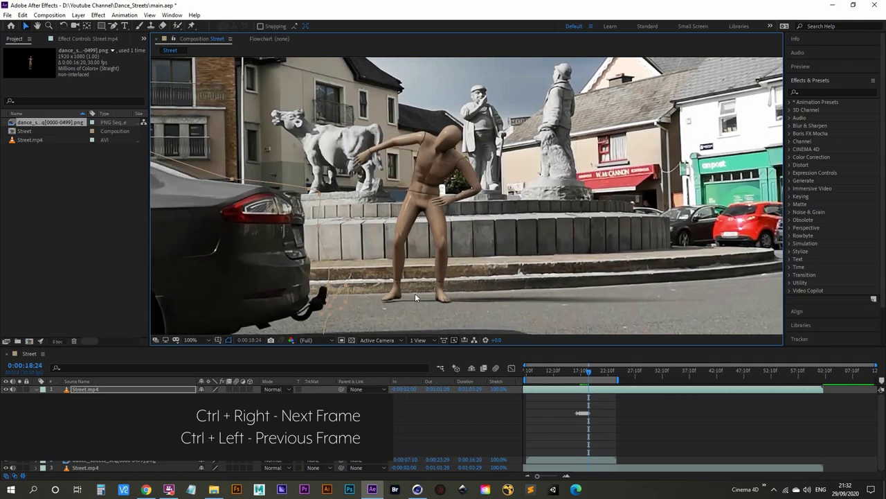
key(ctrl+Left)
key(ctrl+Left)
key(ctrl+Left)
key(ctrl+Left)
key(ctrl+Left)
key(ctrl+Left)
key(ctrl+Left)
key(ctrl+Left)
key(ctrl+Left)
key(ctrl+Left)
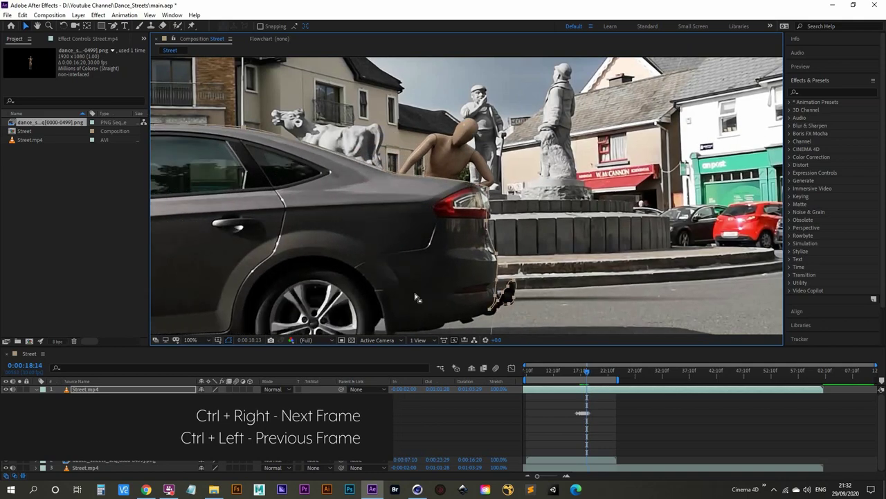
key(ctrl+Left)
key(ctrl+Left)
key(ctrl+Left)
key(ctrl+Left)
key(ctrl+Left)
key(ctrl+Left)
key(ctrl+Left)
key(ctrl+Left)
key(ctrl+Left)
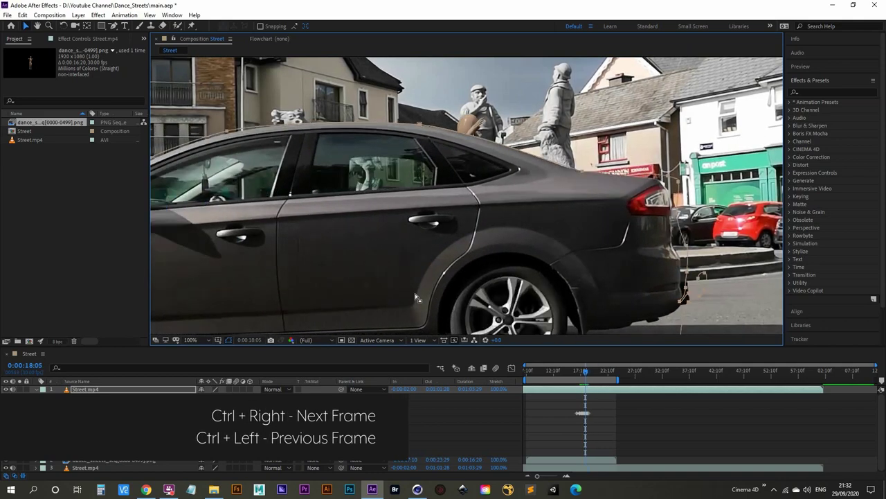
key(ctrl+Left)
key(ctrl+Left)
key(ctrl+Left)
key(ctrl+Left)
key(ctrl+Left)
key(ctrl+Left)
key(ctrl+Left)
key(ctrl+Left)
key(ctrl+Left)
key(ctrl+Left)
key(ctrl+Left)
key(ctrl+Left)
key(ctrl+Left)
key(ctrl+Left)
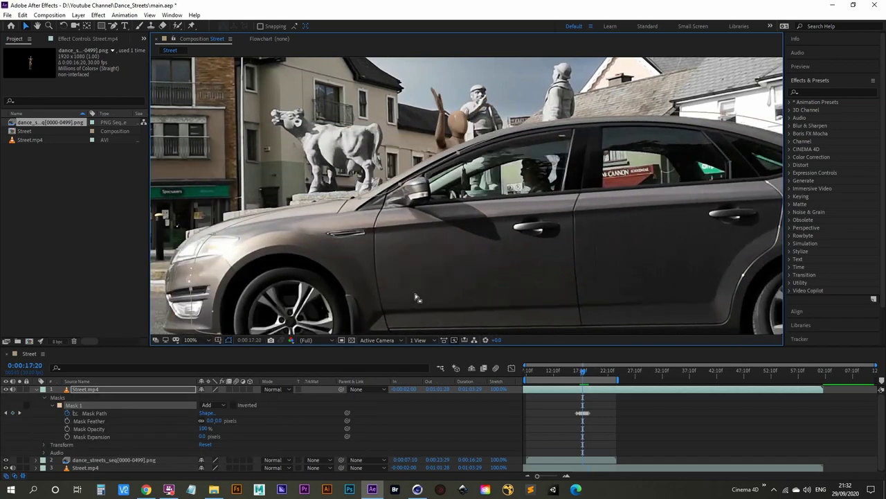
key(ctrl+Left)
key(ctrl+Left)
key(ctrl+Left)
key(ctrl+Left)
key(ctrl+Left)
key(ctrl+Left)
key(ctrl+Left)
key(ctrl+Left)
key(ctrl+Left)
key(ctrl+Left)
key(ctrl+Left)
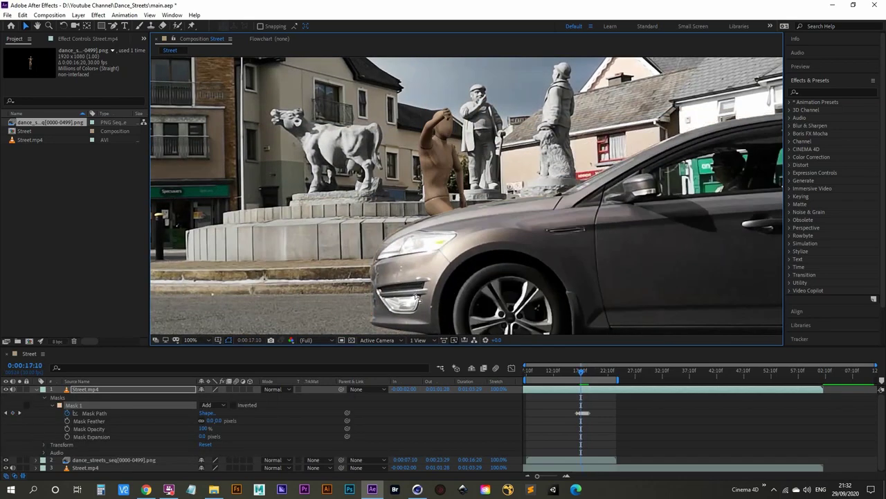
key(space)
- Scrub back to frame 0:00:17:17 and switch to the Pen tool
drag(586, 374, 583, 372)
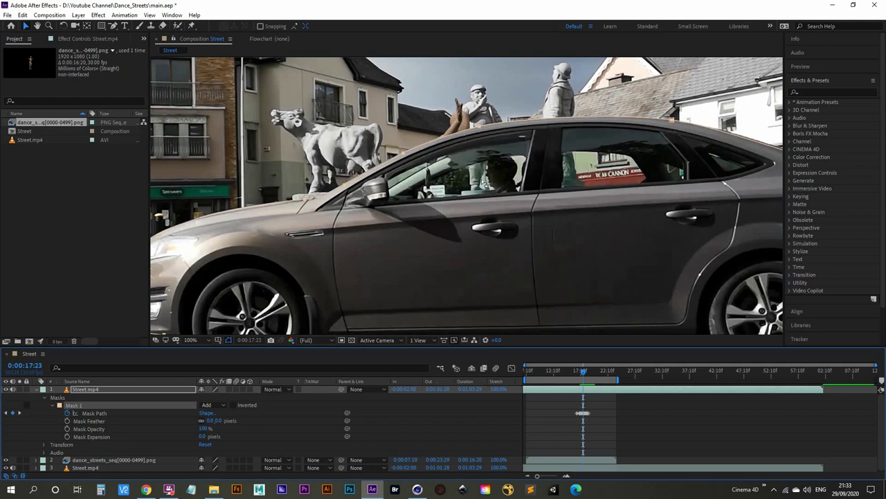
key(Page_Up)
key(Page_Up)
key(Page_Up)
key(Page_Up)
key(Page_Up)
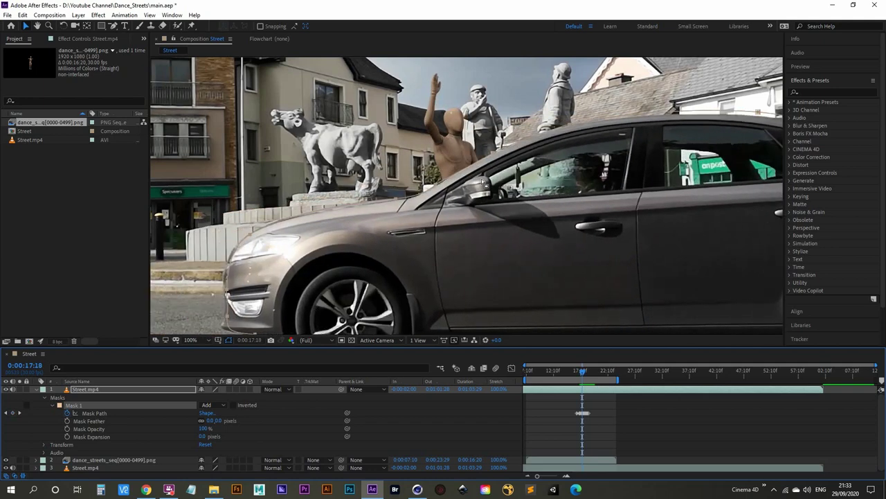
key(Page_Up)
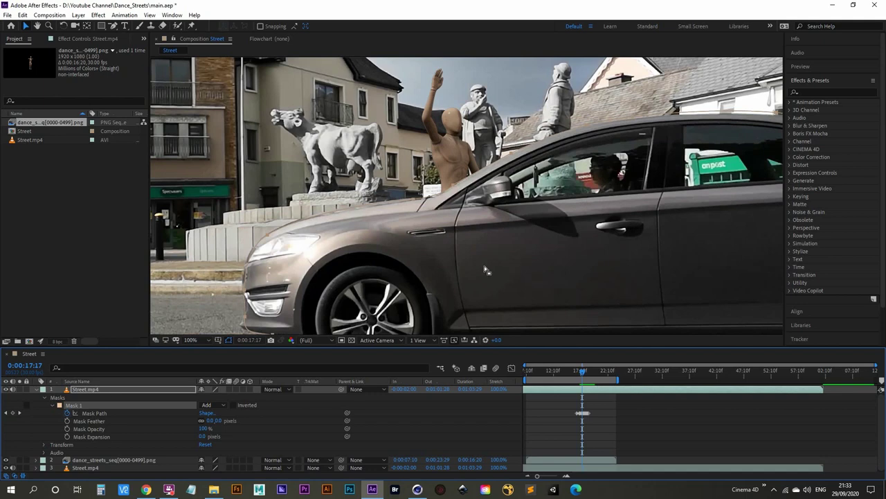
drag(113, 25, 142, 32)
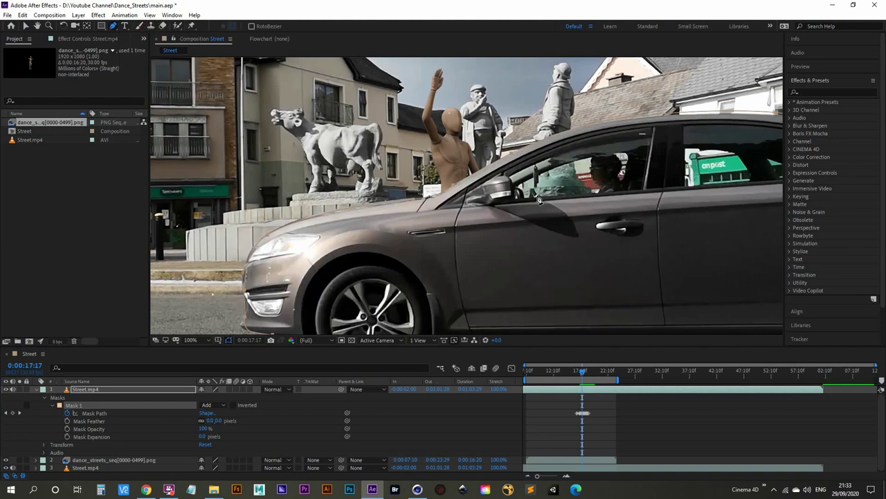
- Trace a closed Pen path around the car's front side window, curving along its top edge
scroll(540, 199, up, 3)
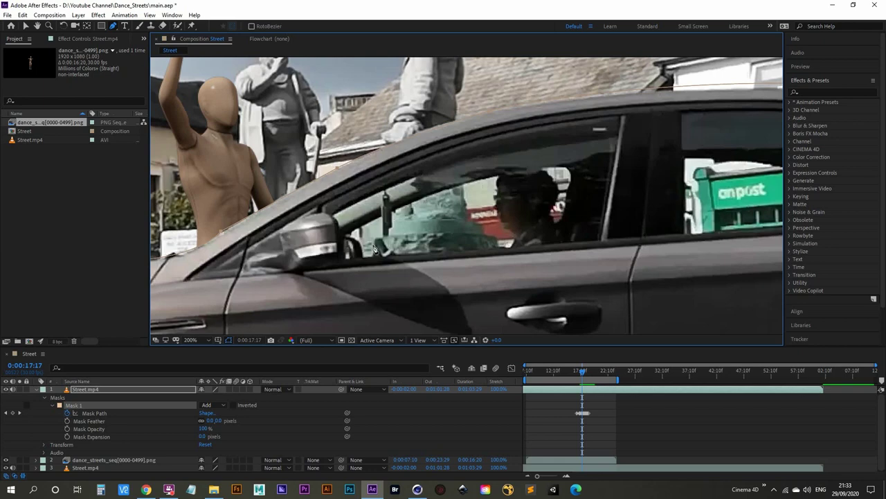
scroll(374, 248, up, 3)
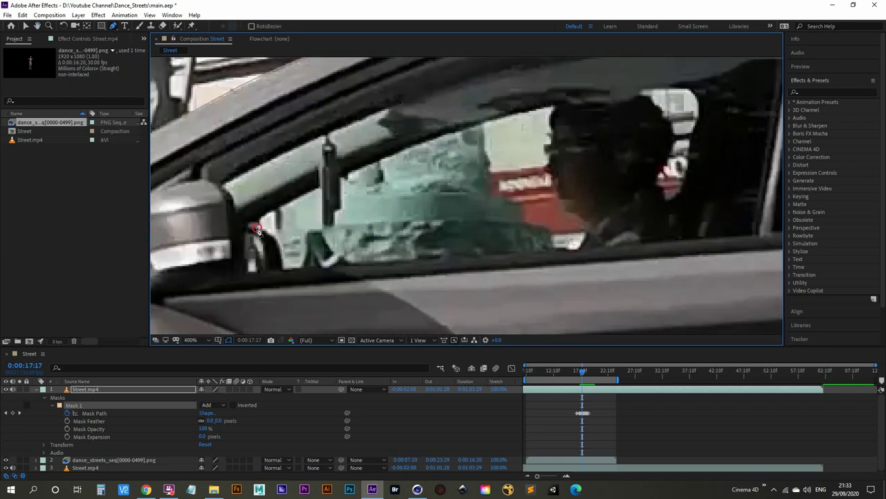
click(339, 180)
drag(554, 104, 633, 97)
scroll(631, 98, up, 2)
click(552, 131)
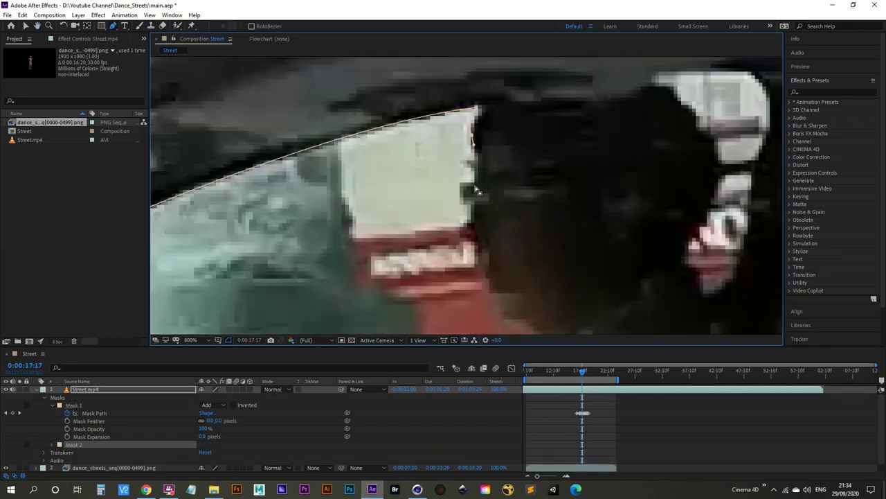
scroll(477, 202, down, 3)
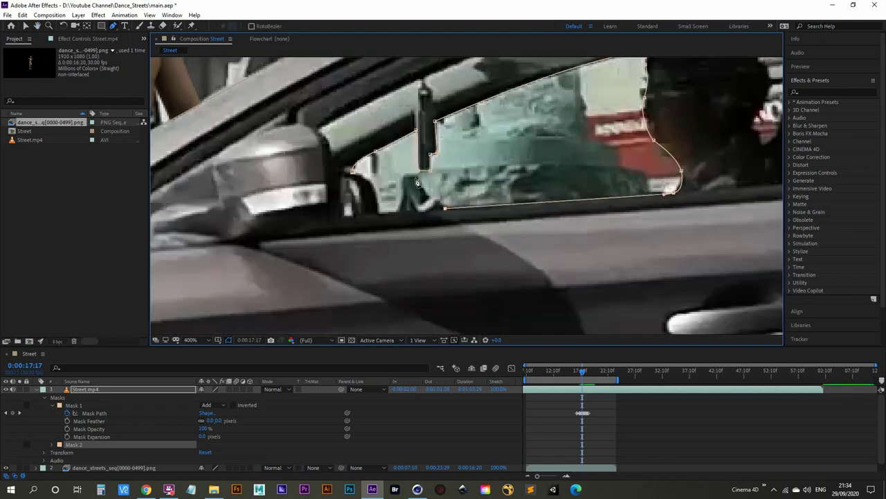
click(417, 177)
click(403, 177)
click(380, 211)
click(351, 169)
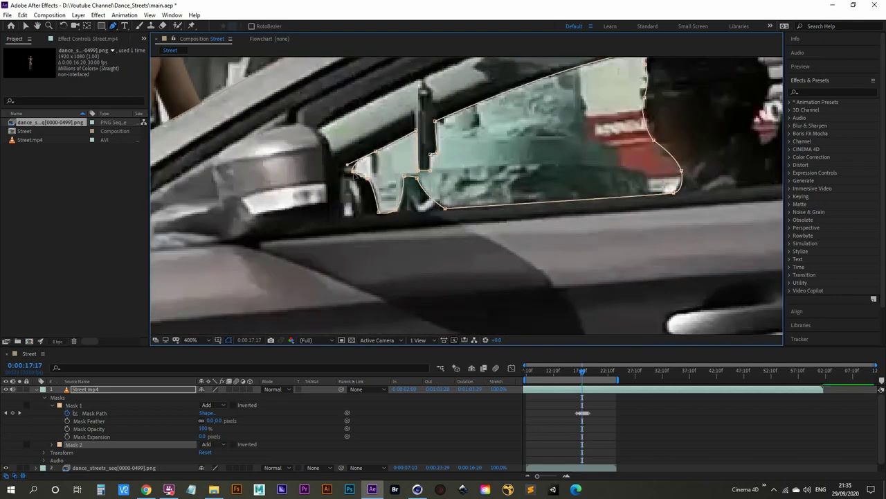
- Pan across the car and step a frame forward and back to verify the window mask at 0:00:17:17
scroll(377, 177, down, 7)
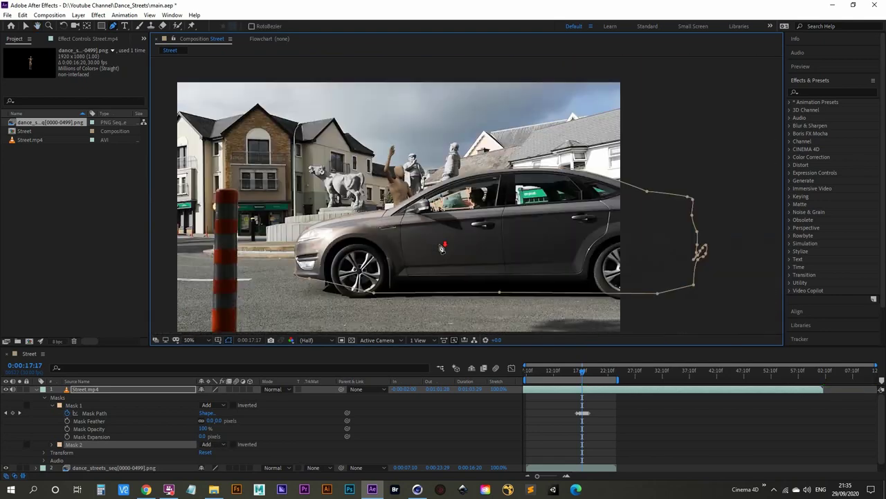
scroll(455, 251, up, 3)
middle_drag(455, 251, 399, 211)
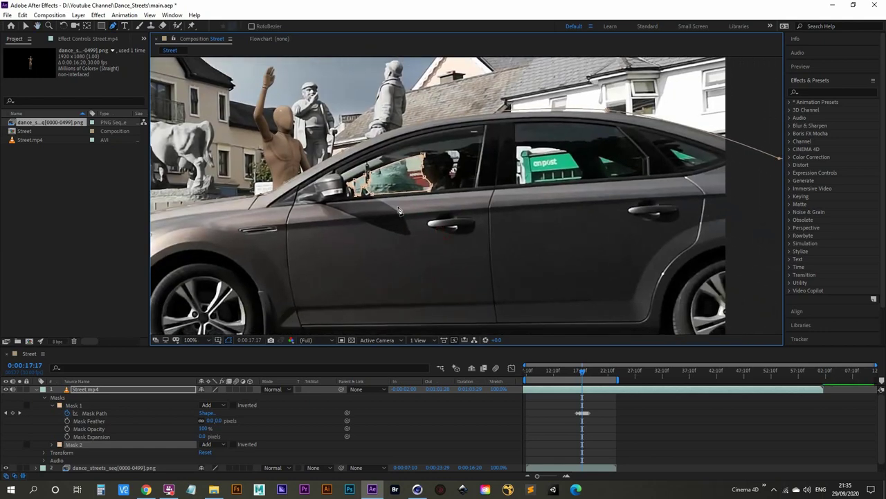
key(ctrl+Right)
key(ctrl+Left)
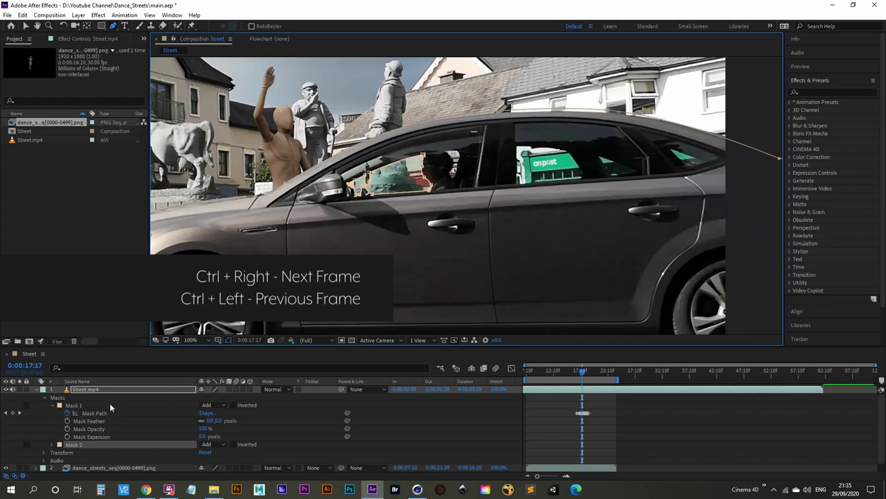
- Change Mask 2's colour swatch in the timeline to blue #284BAF
click(25, 25)
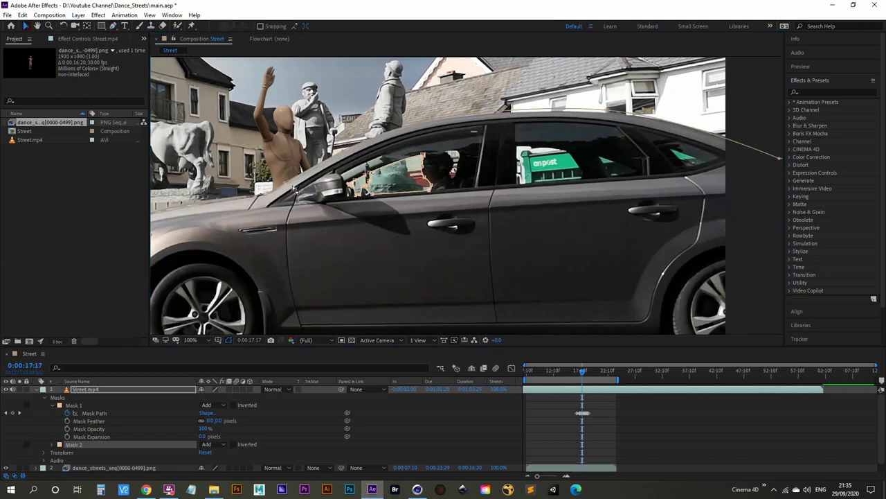
click(74, 444)
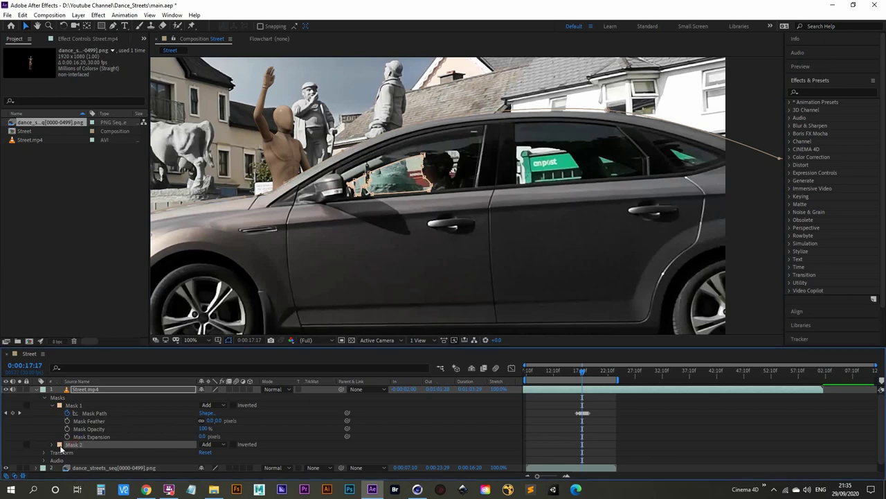
click(60, 445)
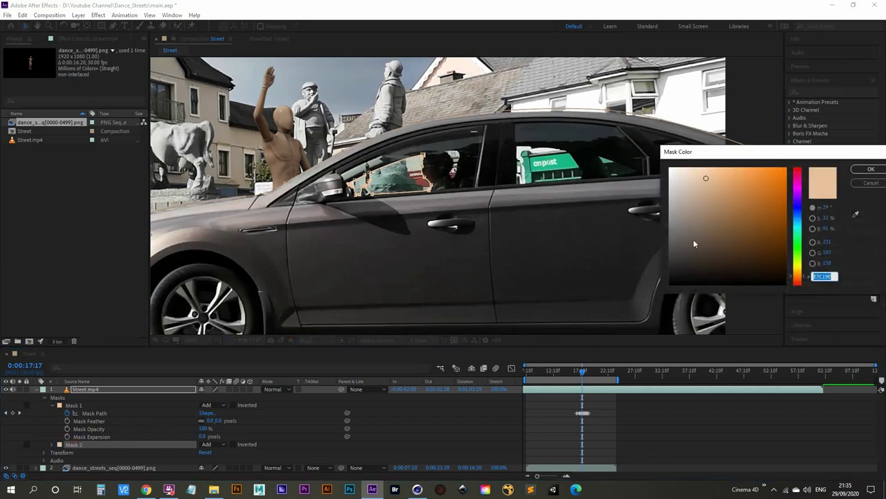
click(798, 210)
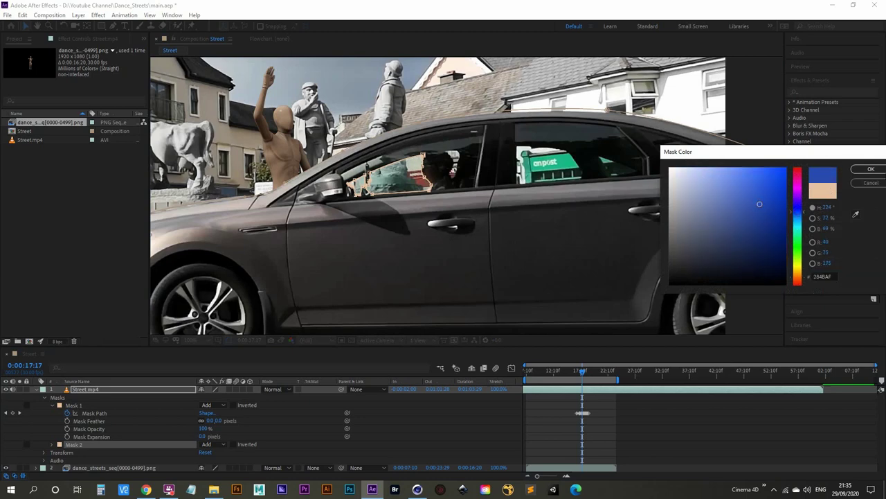
key(Return)
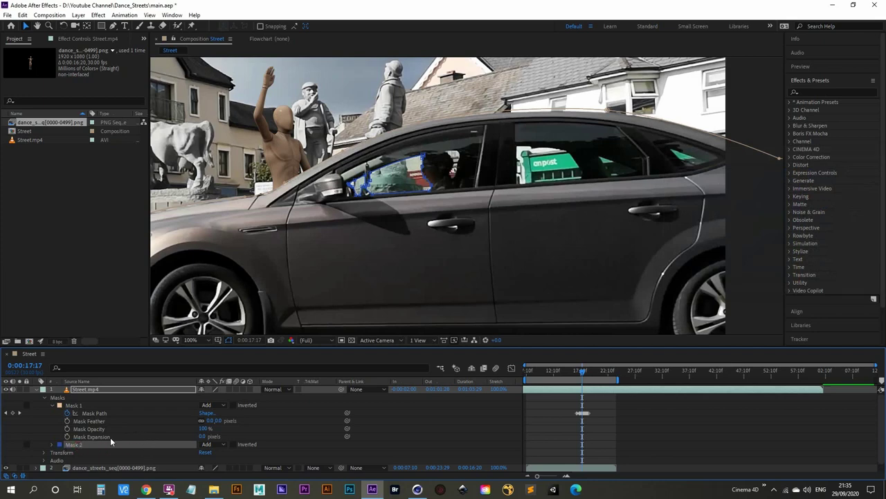
- Turn on Mask 2's Mask Path keyframing, advance to 0:00:17:28, and move all its points onto the window
click(53, 444)
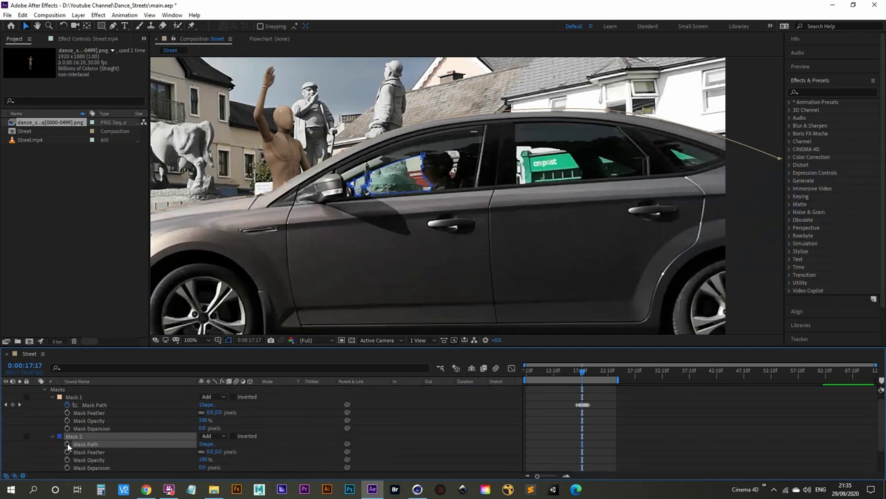
click(67, 444)
key(Page_Down)
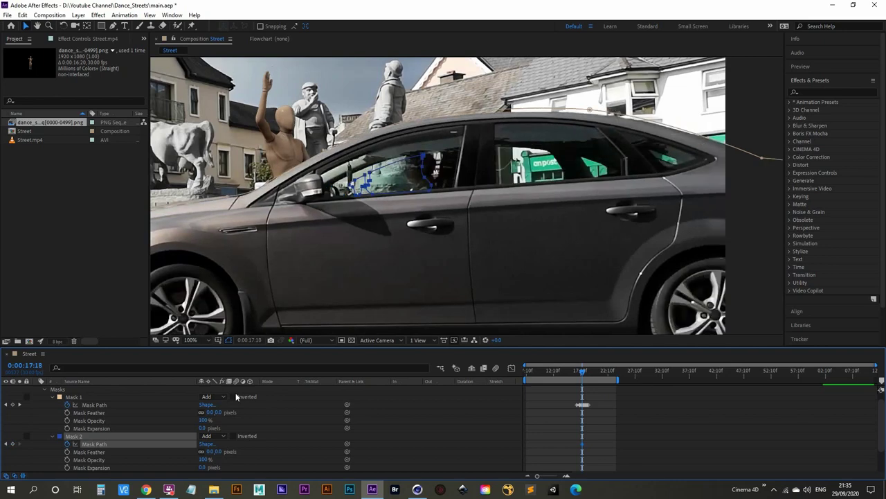
key(Page_Down)
key(Page_Down)
key(Page_Down)
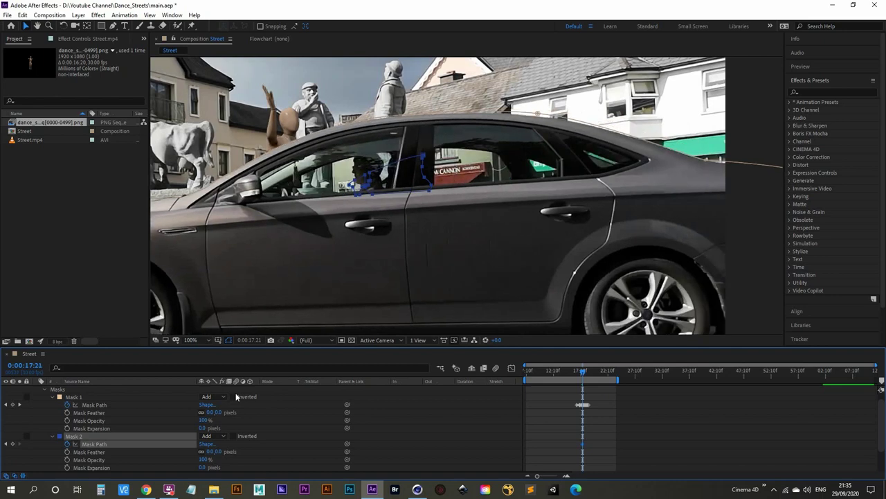
key(Page_Down)
key(Page_Down)
key(Page_Down)
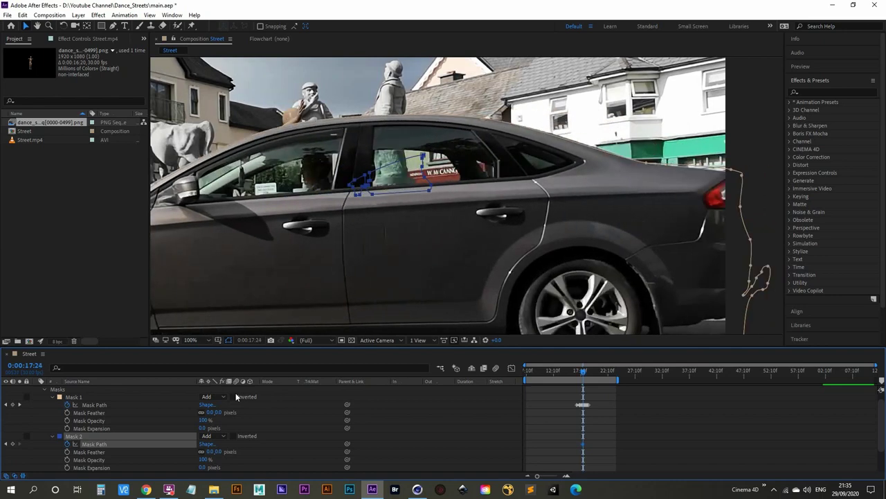
key(Page_Down)
key(Page_Down)
key(Page_Down)
key(Page_Down)
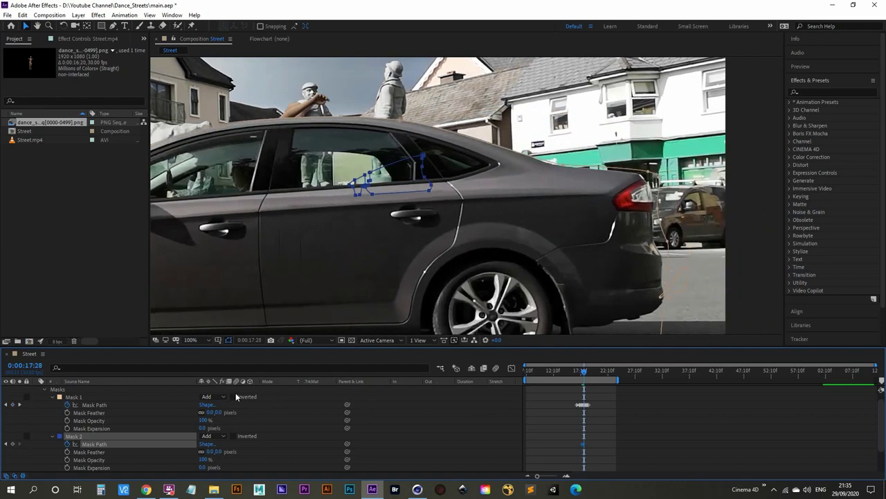
click(26, 26)
drag(308, 129, 428, 211)
middle_drag(428, 211, 631, 214)
drag(593, 179, 404, 182)
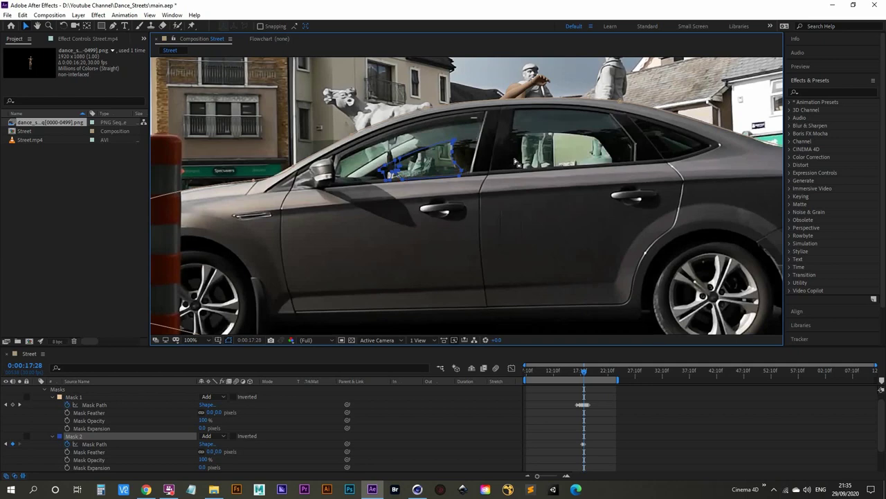
- Step between 0:00:17:18 and 0:00:17:25, checking the window mask up close on each frame
key(Page_Up)
key(Page_Up)
key(Page_Up)
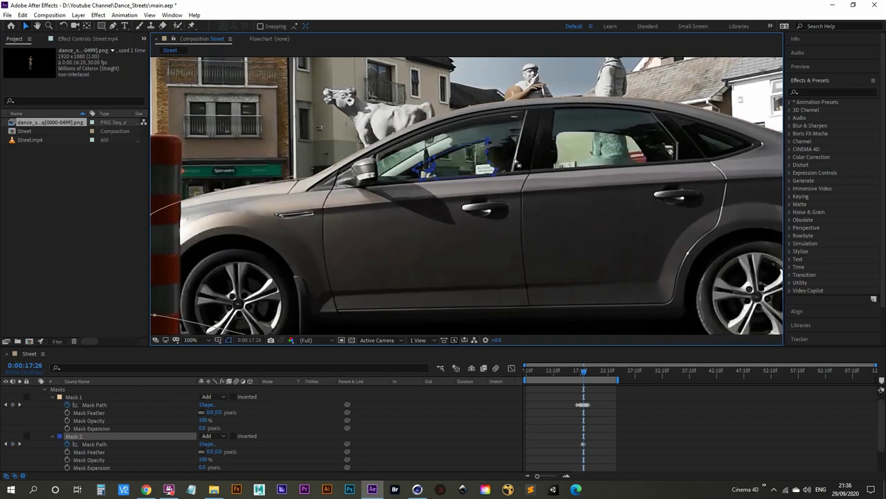
key(Page_Up)
key(Page_Up)
key(Page_Up)
key(Page_Up)
key(Page_Up)
key(Page_Up)
key(Page_Up)
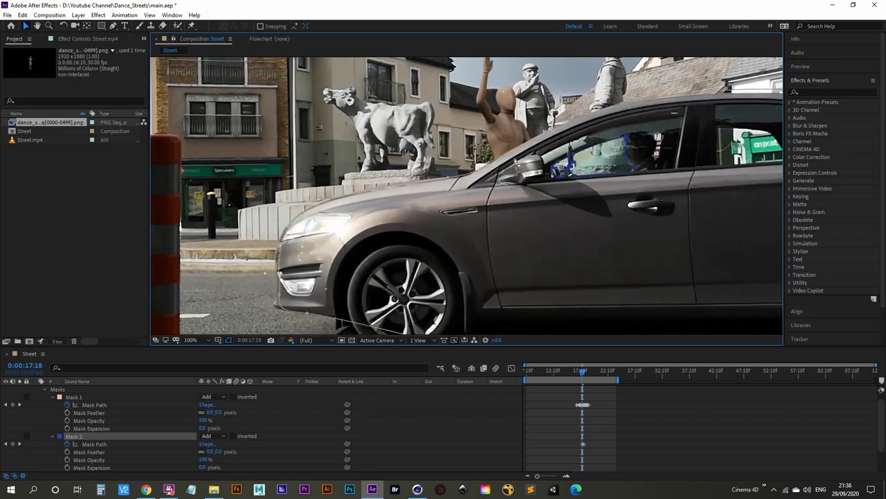
scroll(515, 161, up, 1)
drag(591, 203, 337, 263)
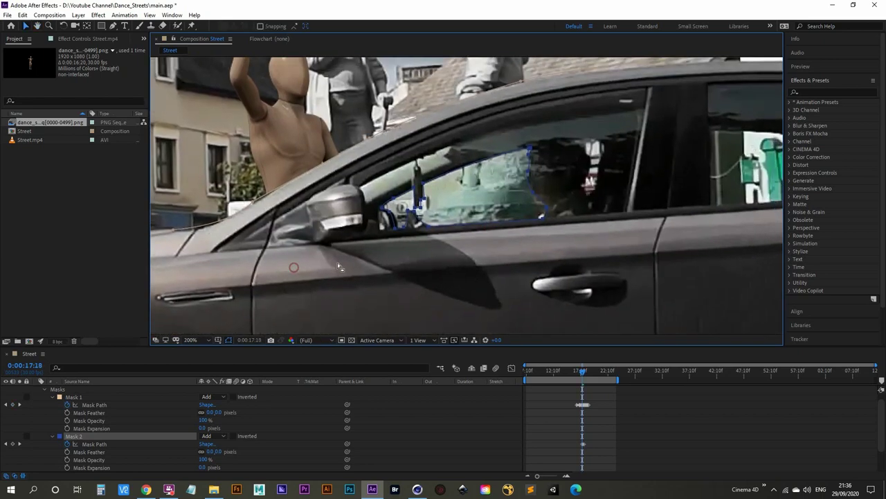
key(Page_Down)
key(Page_Down)
key(Page_Down)
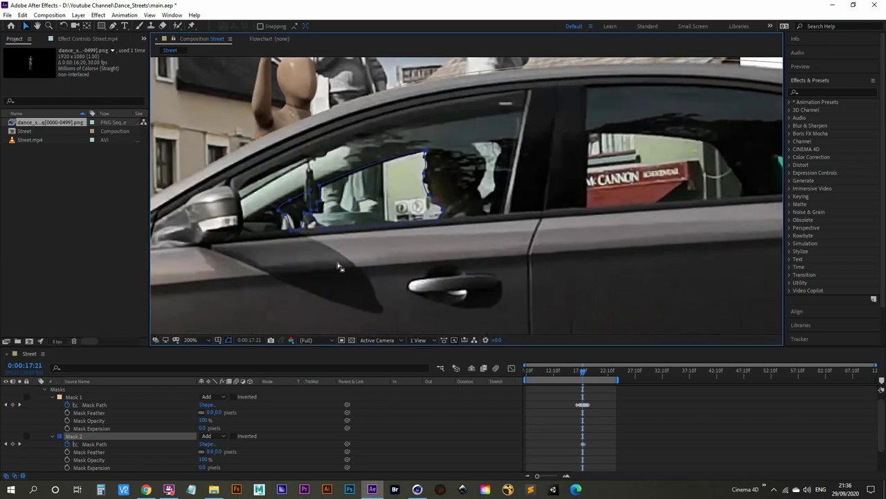
key(Page_Down)
drag(258, 216, 322, 224)
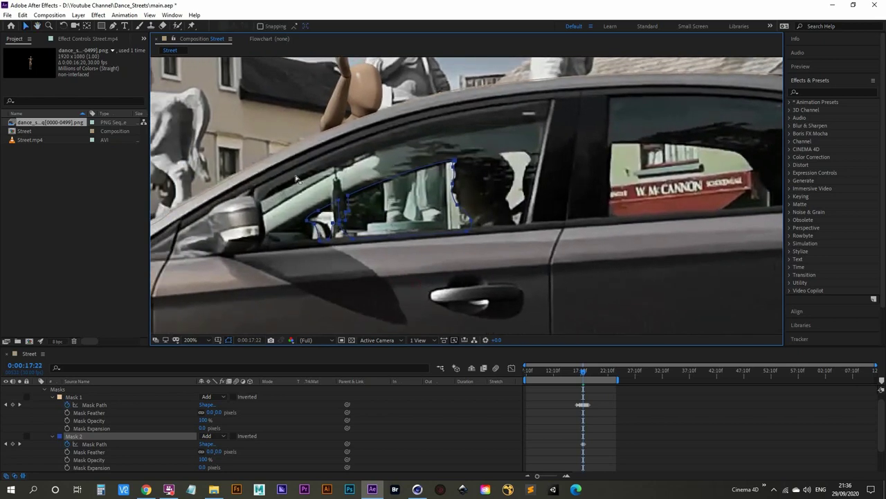
key(Page_Down)
key(Page_Down)
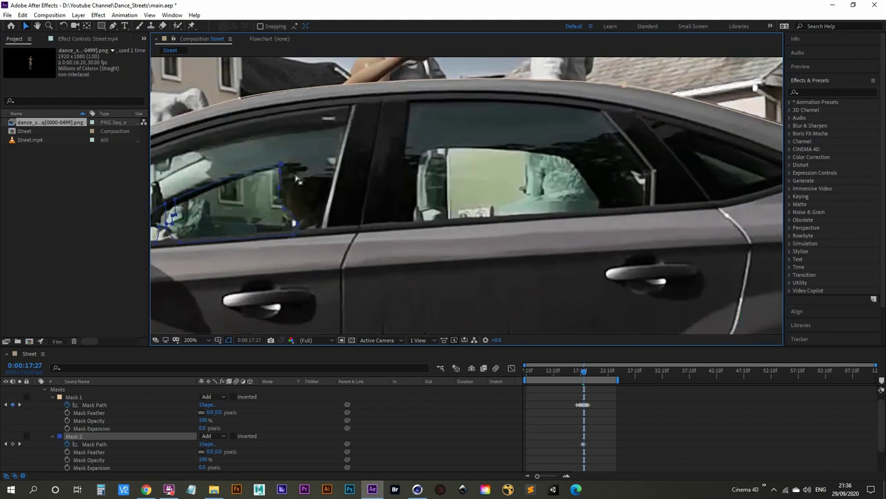
key(Page_Up)
key(Page_Up)
key(Page_Up)
key(Page_Up)
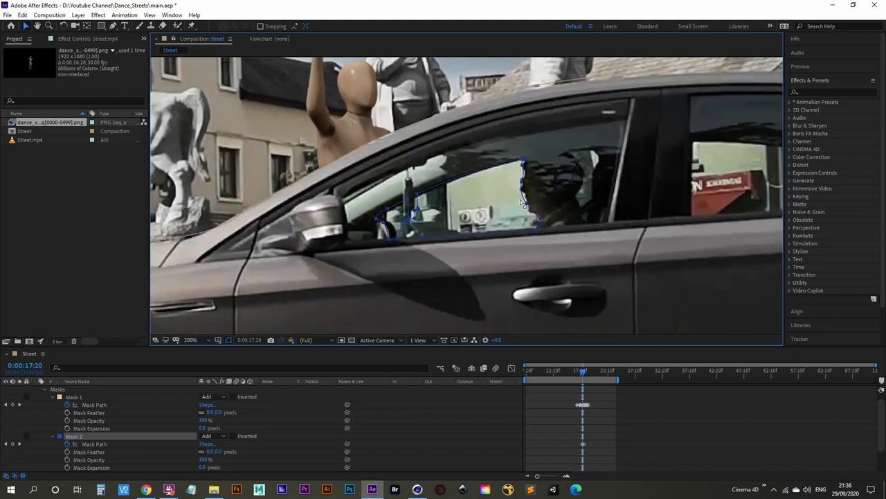
key(Page_Down)
key(Page_Down)
key(Page_Down)
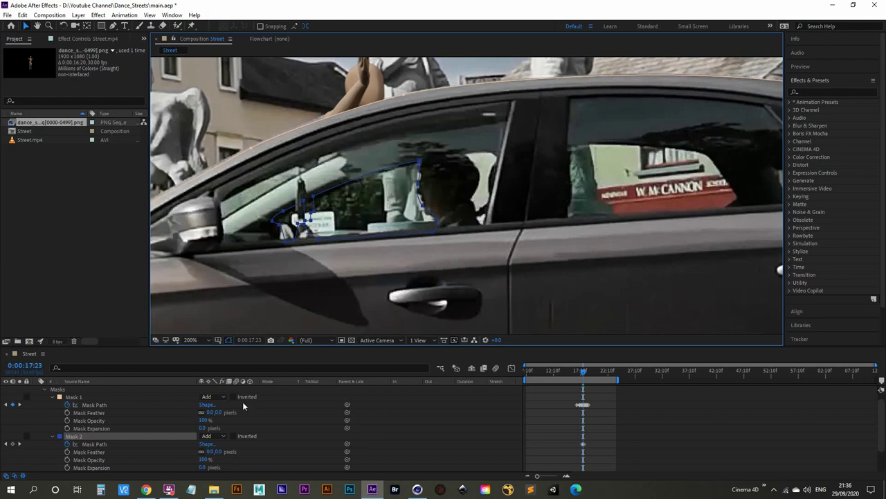
- Set Mask 2's mode to Subtract and check the window cutout back at 0:00:17:17
click(223, 435)
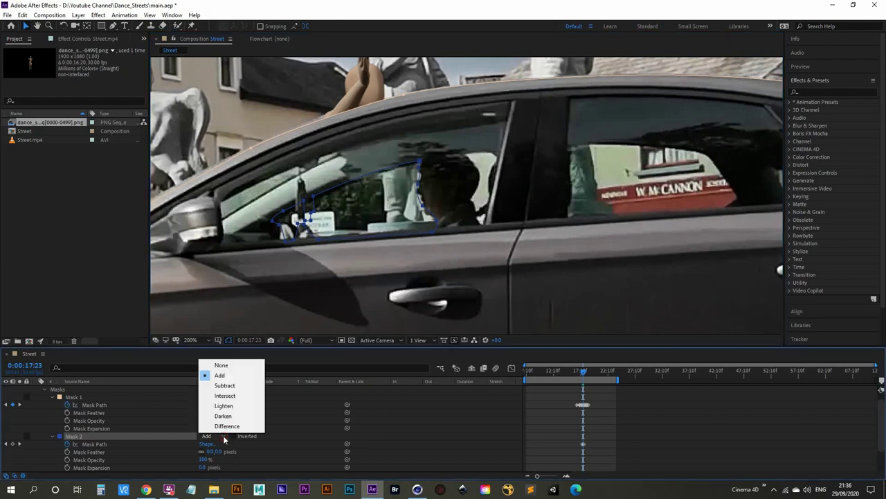
click(229, 385)
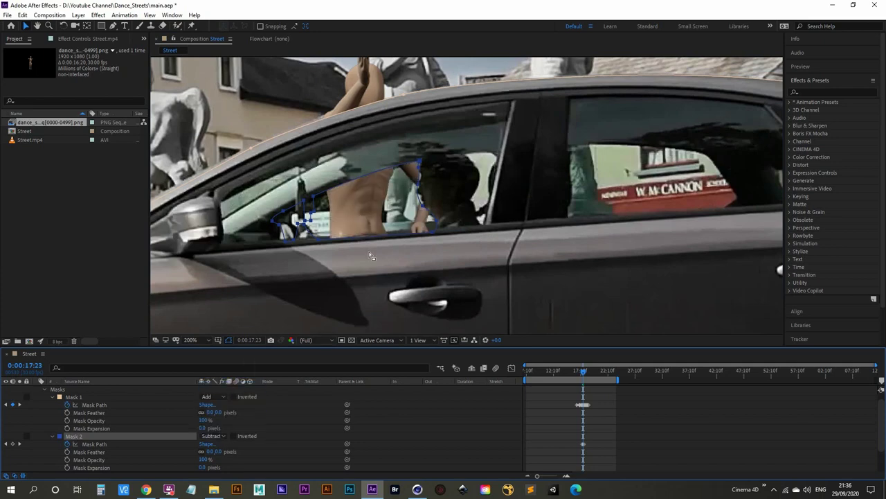
key(Page_Up)
key(Page_Up)
key(Page_Up)
key(Page_Up)
key(Page_Up)
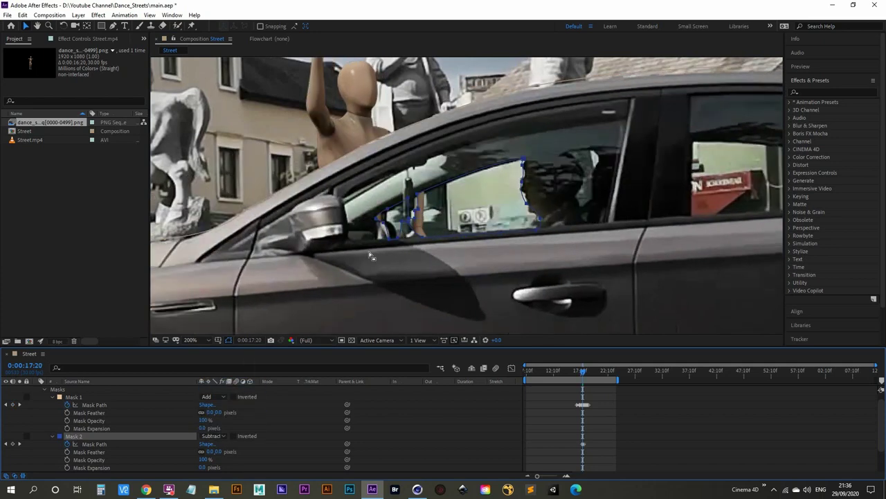
key(Page_Up)
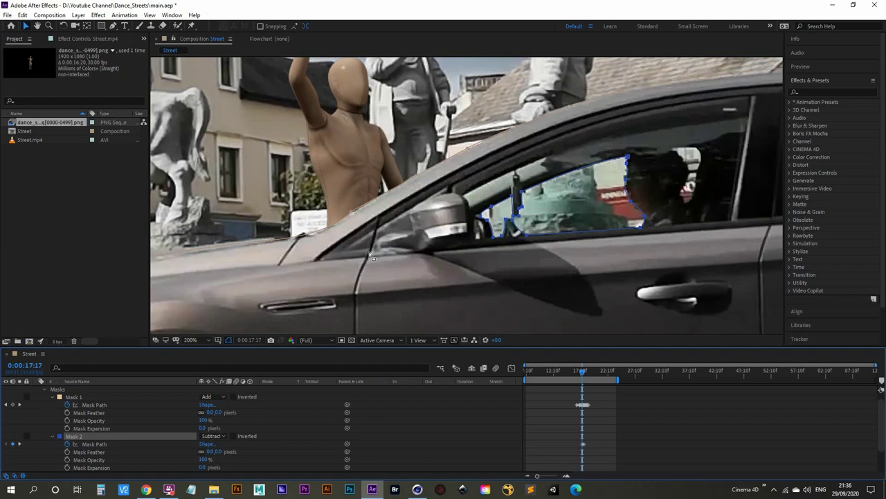
- Set the viewer magnification to 100%, then to Fit
click(189, 340)
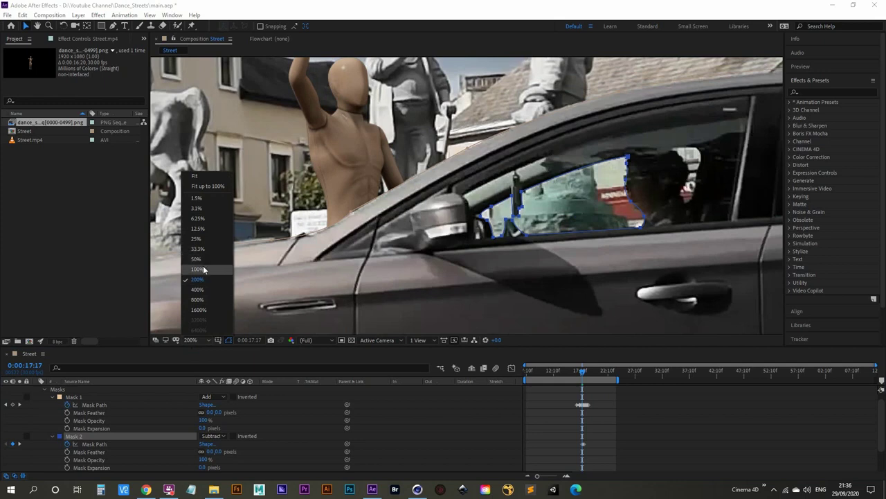
click(200, 269)
click(191, 341)
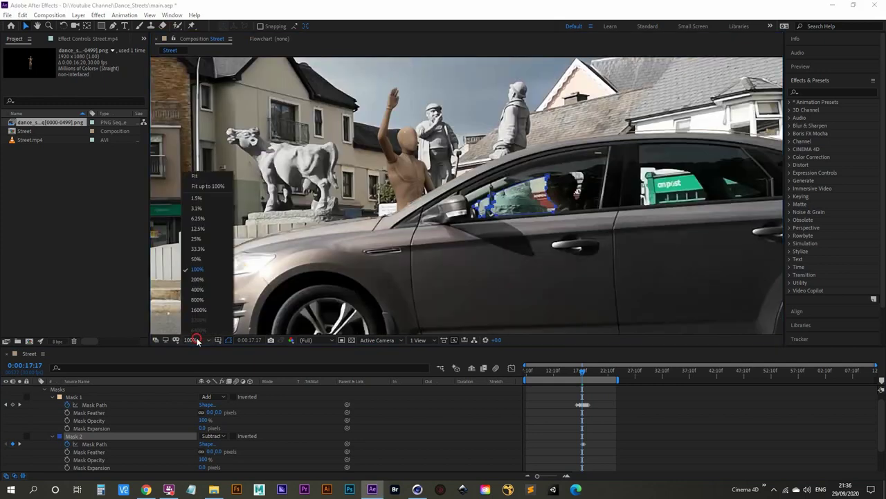
click(210, 177)
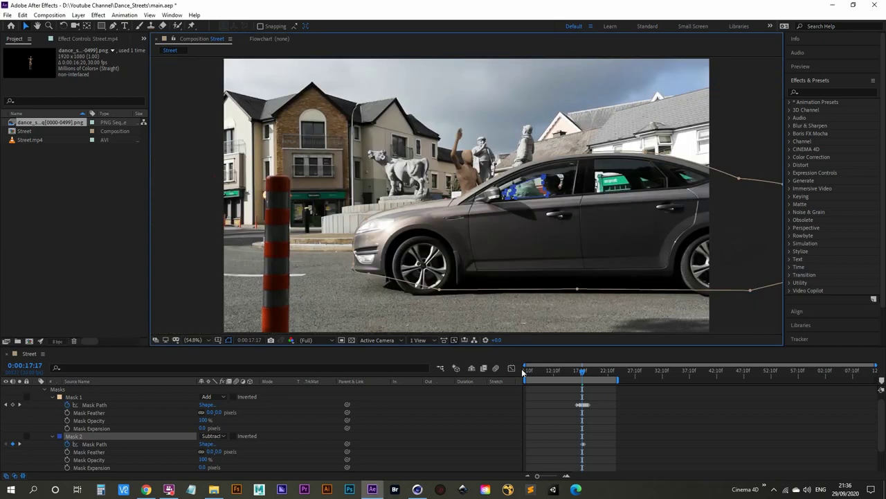
- Preview the car passing the mannequin from 0:00:16:00 through about 0:00:18:01
drag(582, 372, 574, 372)
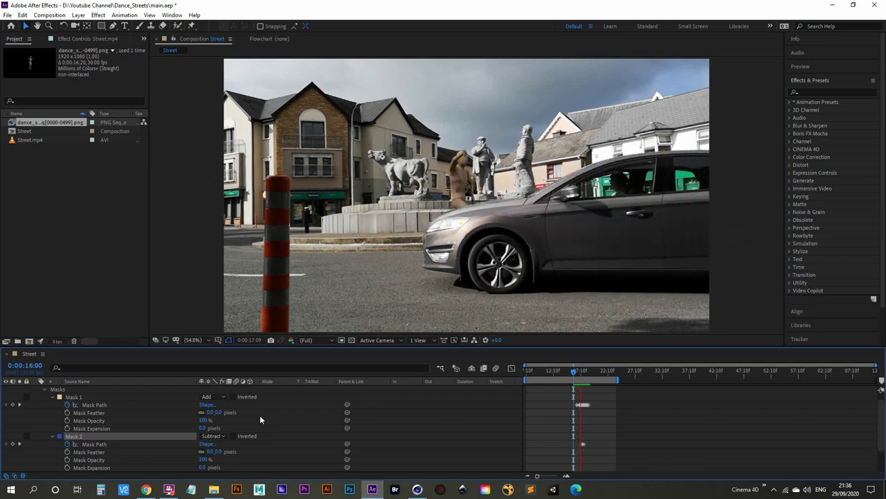
key(space)
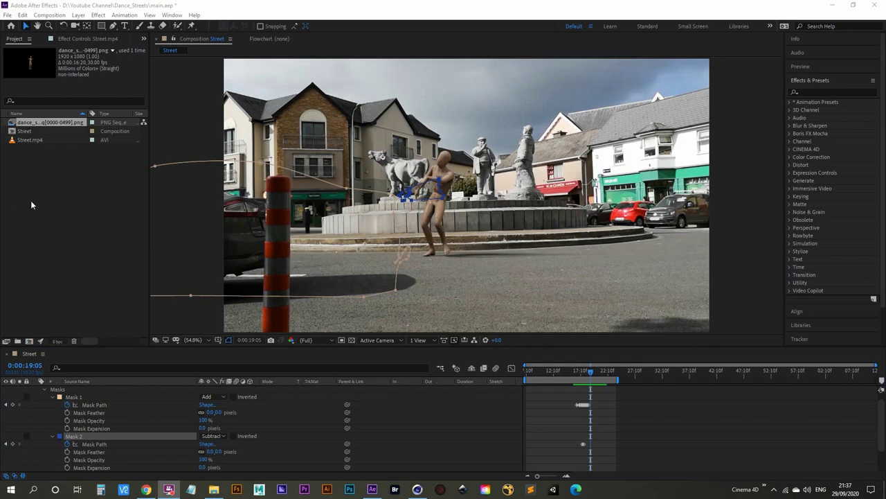
drag(589, 375, 577, 375)
key(space)
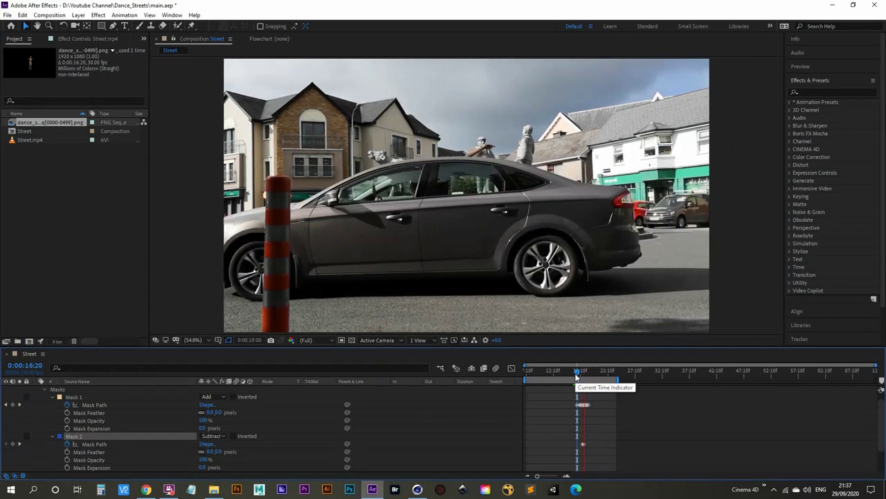
key(space)
click(584, 375)
drag(584, 375, 589, 374)
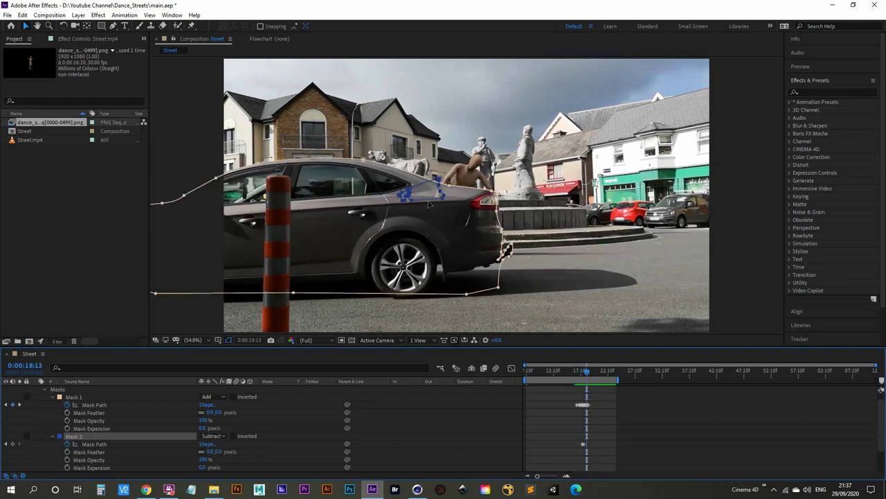
drag(588, 372, 584, 371)
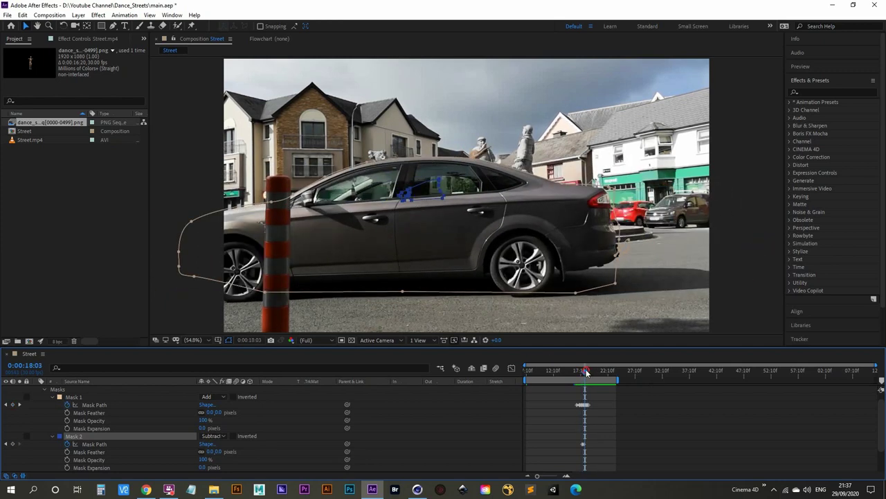
- Shift the front-window mask points left onto the window and play back to check it
click(392, 175)
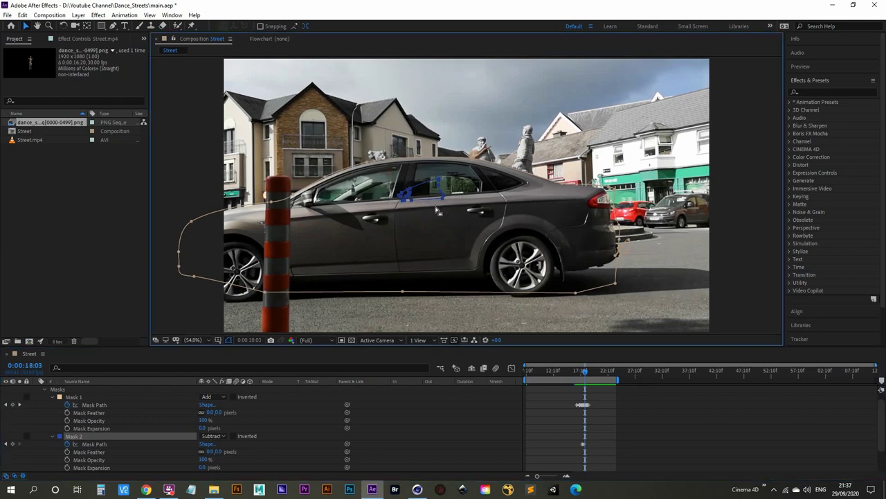
drag(410, 201, 366, 201)
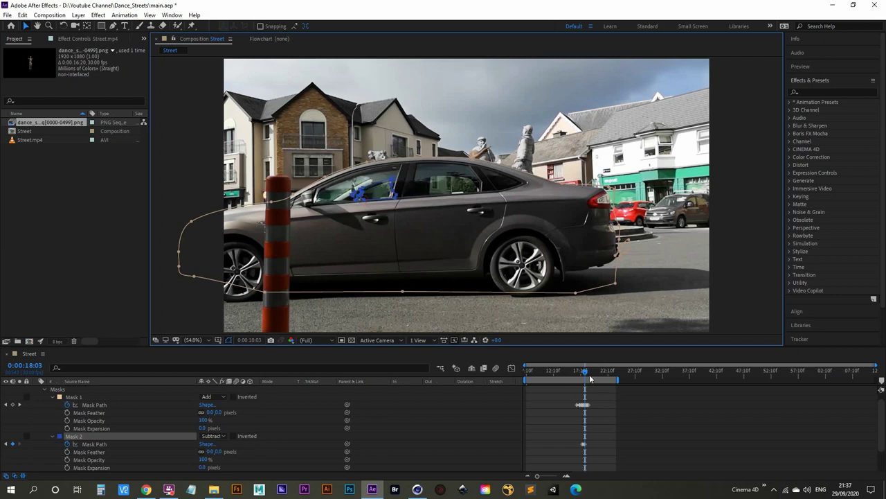
drag(586, 371, 579, 373)
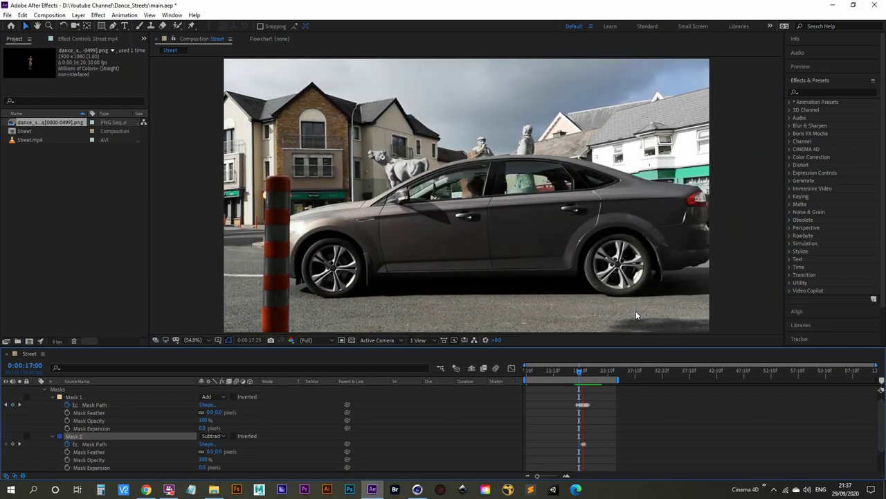
key(space)
key(space)
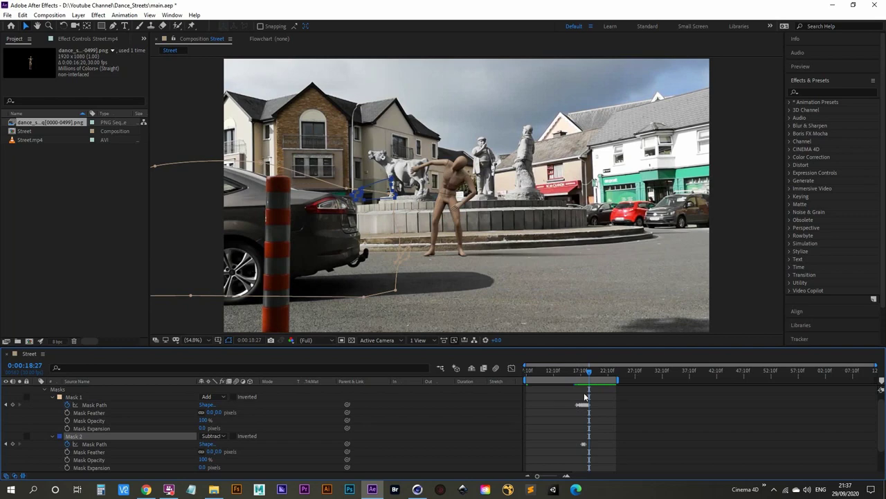
- Zoom in on the car window and select the Street.mp4 layer
drag(589, 373, 585, 374)
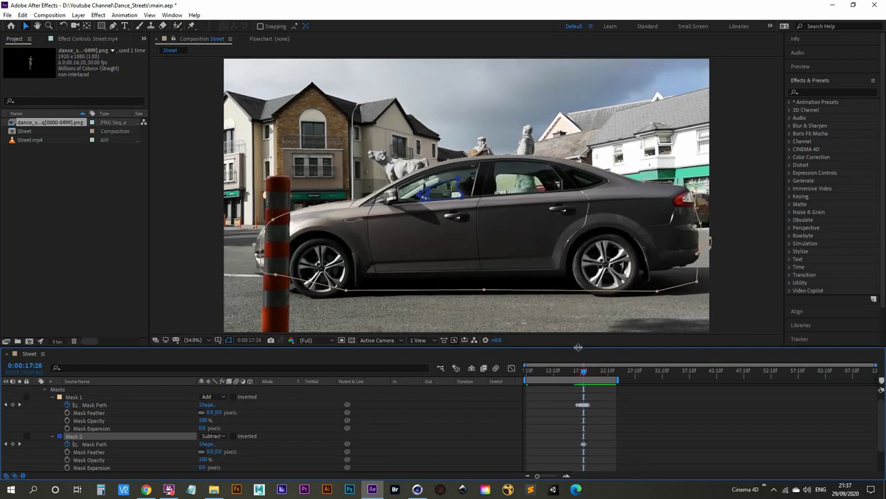
scroll(514, 187, up, 4)
drag(515, 187, 406, 270)
scroll(109, 433, up, 1)
click(99, 389)
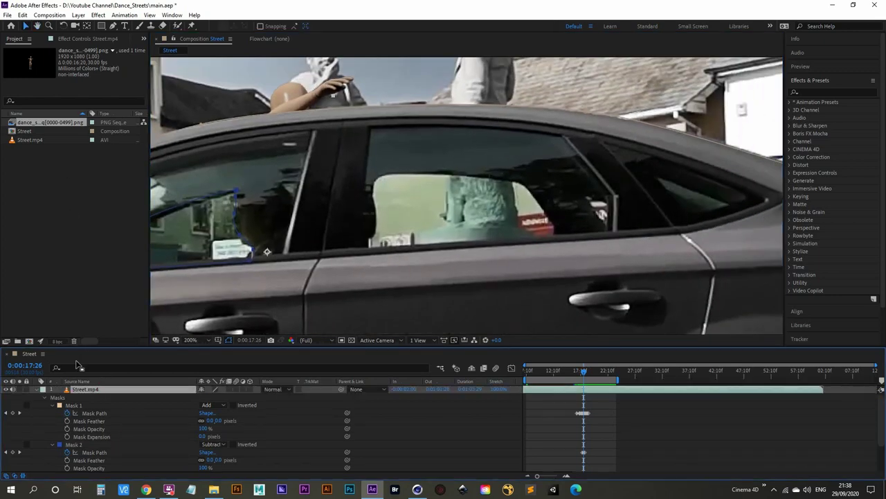
- Trace the car's rear side window with the Pen tool as closed Mask 3
click(112, 27)
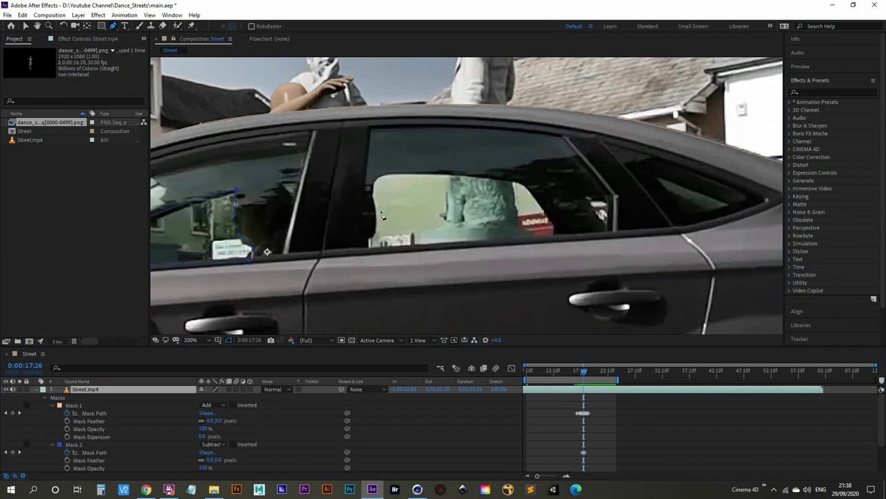
scroll(415, 194, up, 2)
click(333, 198)
drag(385, 150, 452, 153)
click(606, 167)
drag(685, 273, 644, 280)
click(324, 300)
click(326, 280)
click(341, 236)
click(332, 197)
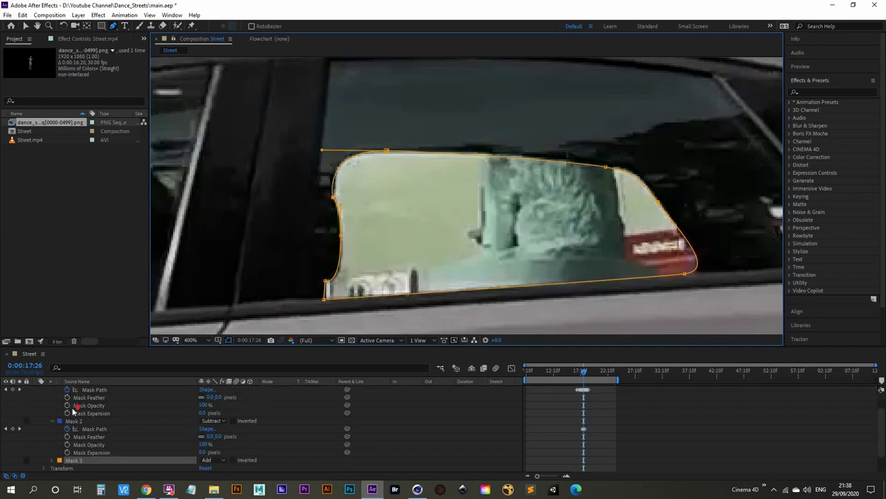
- Enable Mask 3's Mask Path stopwatch to keyframe it at 0:00:17:26
scroll(52, 463, down, 3)
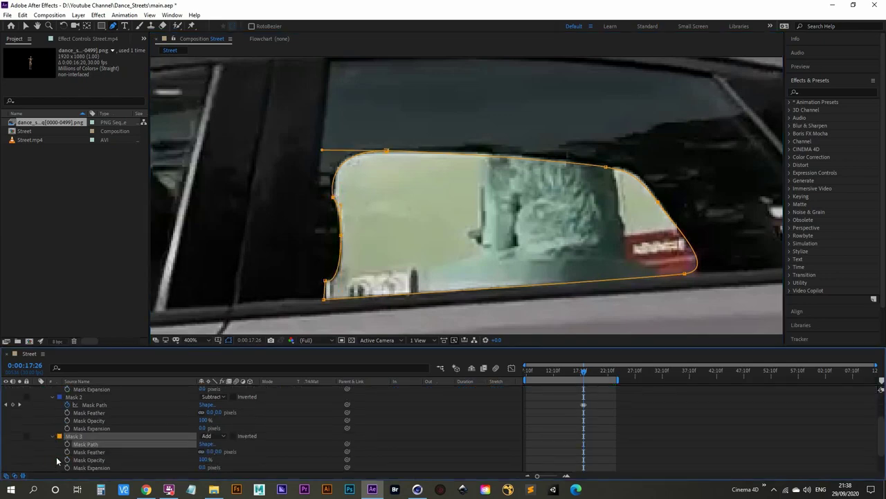
scroll(58, 460, down, 2)
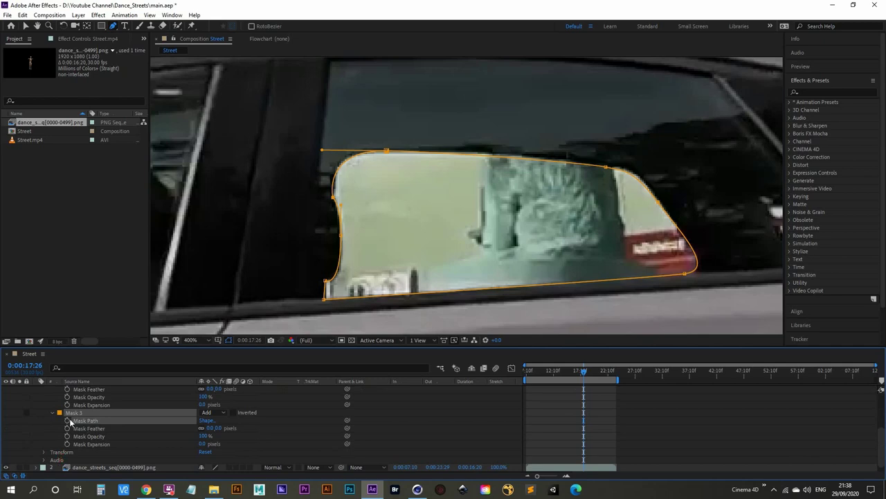
click(68, 421)
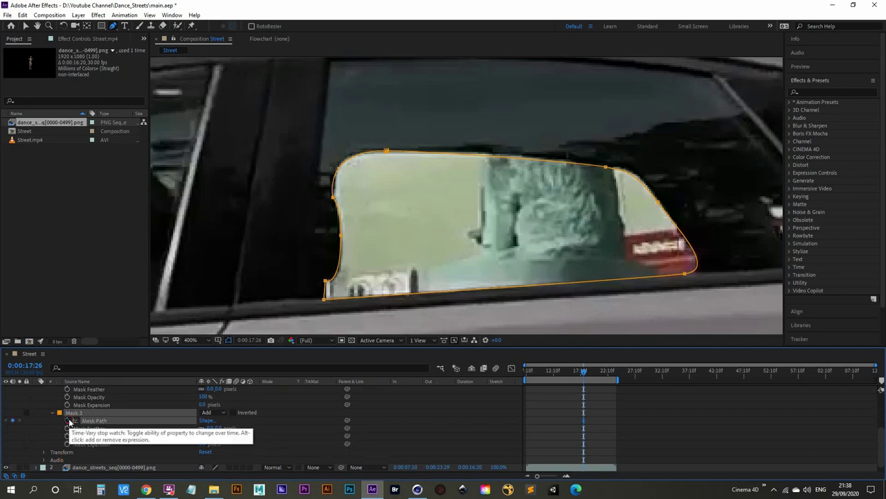
scroll(371, 286, down, 2)
drag(370, 286, 427, 270)
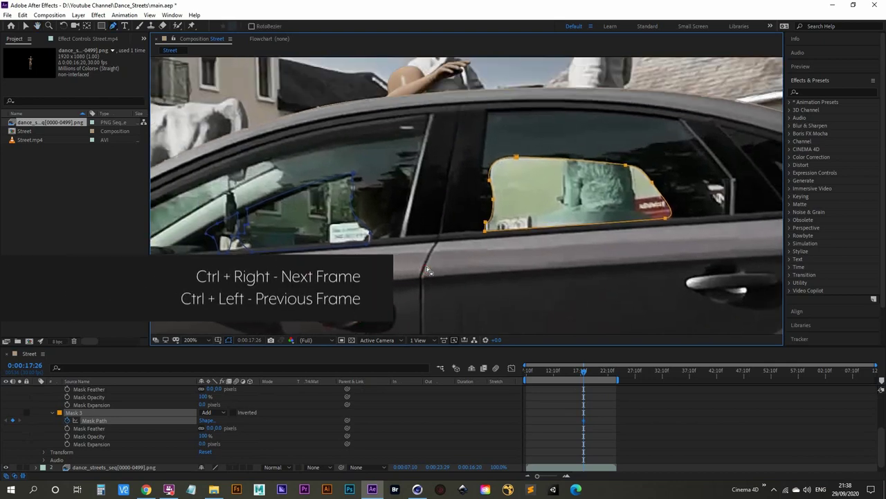
- Step forward three frames to 0:00:18:07, framing the whole car
key(ctrl+Right)
key(ctrl+Right)
key(ctrl+Right)
key(ctrl+Right)
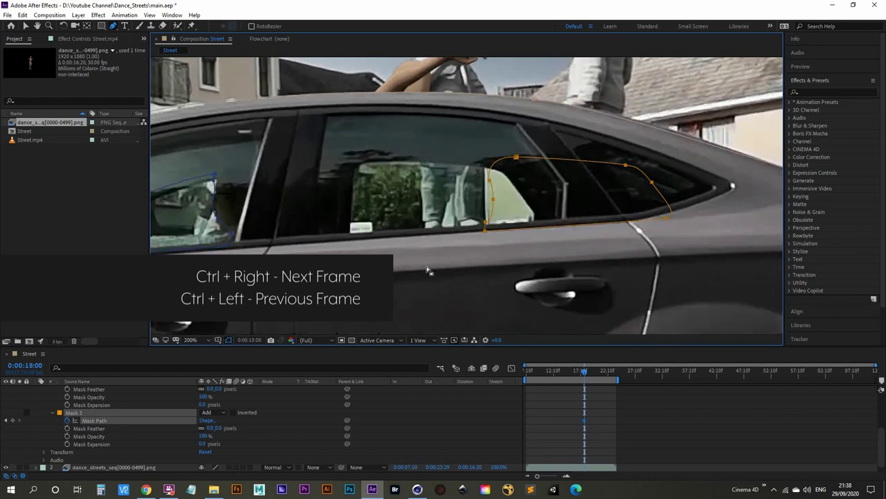
key(ctrl+Right)
key(ctrl+Right)
key(ctrl+Right)
key(ctrl+Right)
key(ctrl+Right)
key(ctrl+Right)
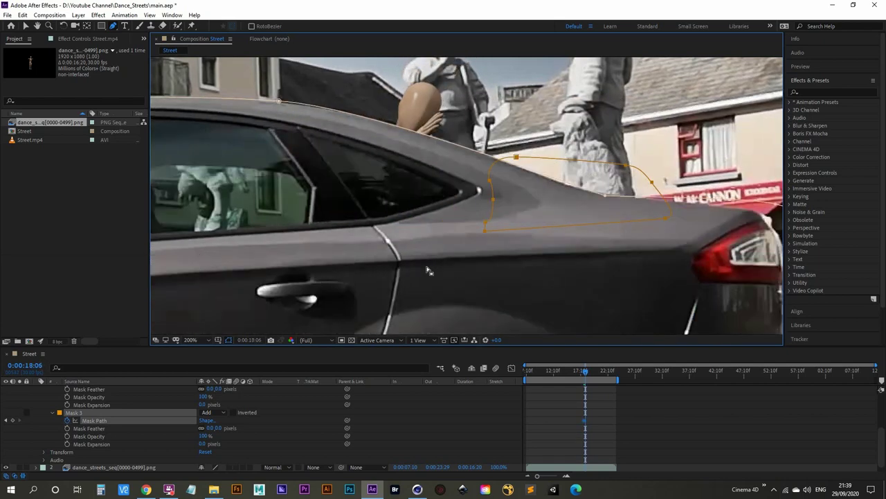
key(ctrl+Right)
scroll(435, 226, down, 2)
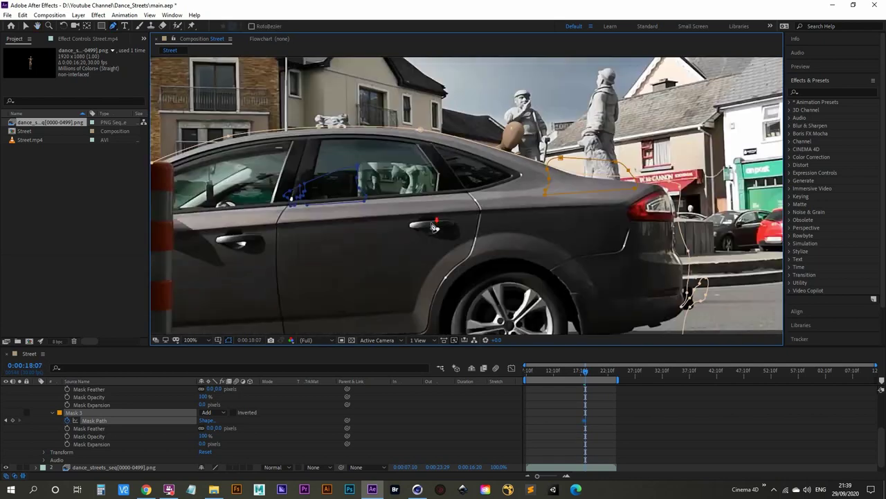
drag(435, 226, 430, 241)
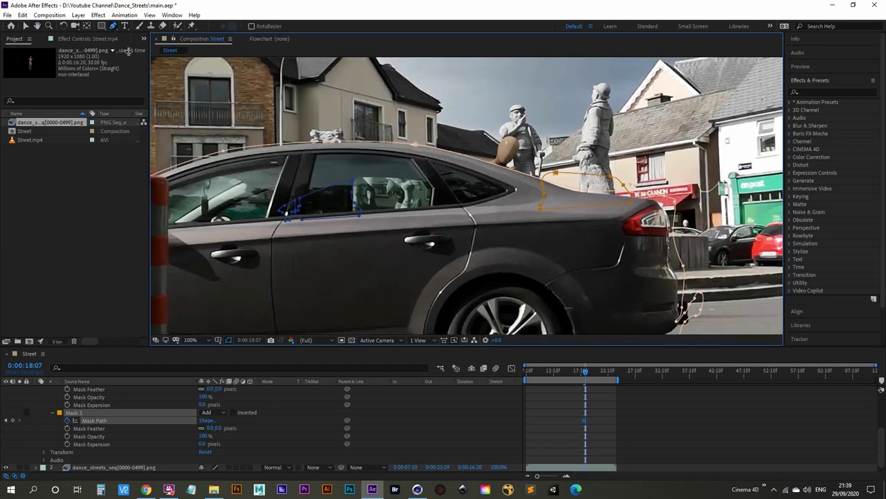
- Marquee-select Mask 3's points, drag them onto the rear side window, and check adjacent frames
click(26, 25)
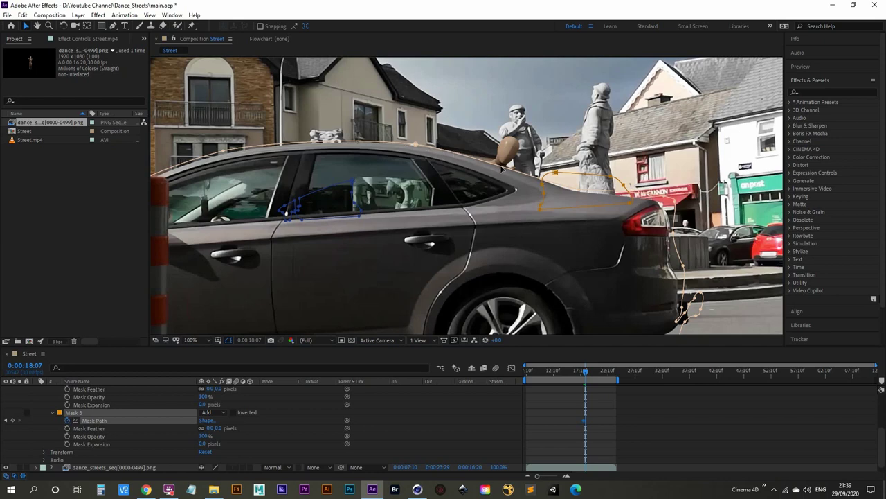
scroll(104, 423, up, 2)
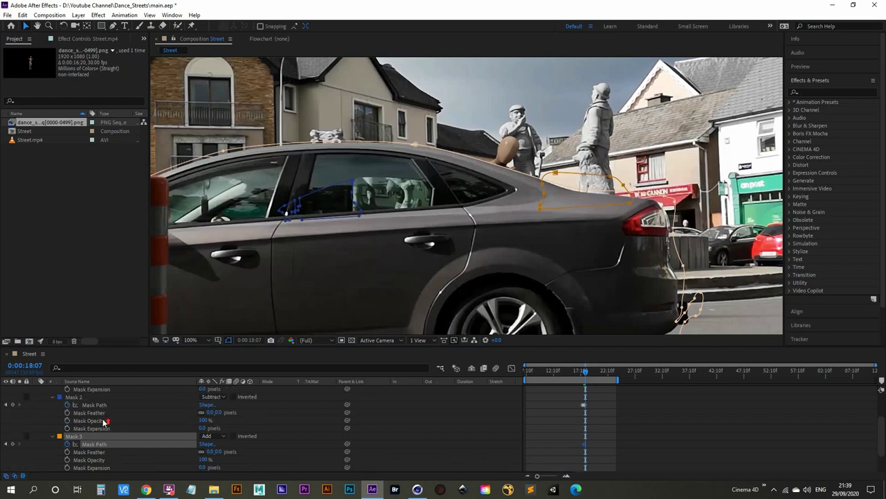
scroll(102, 418, up, 1)
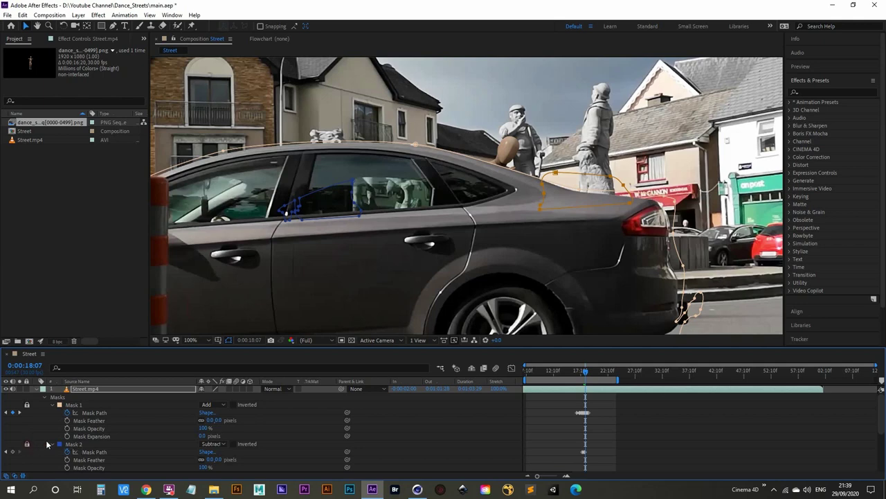
drag(514, 148, 632, 227)
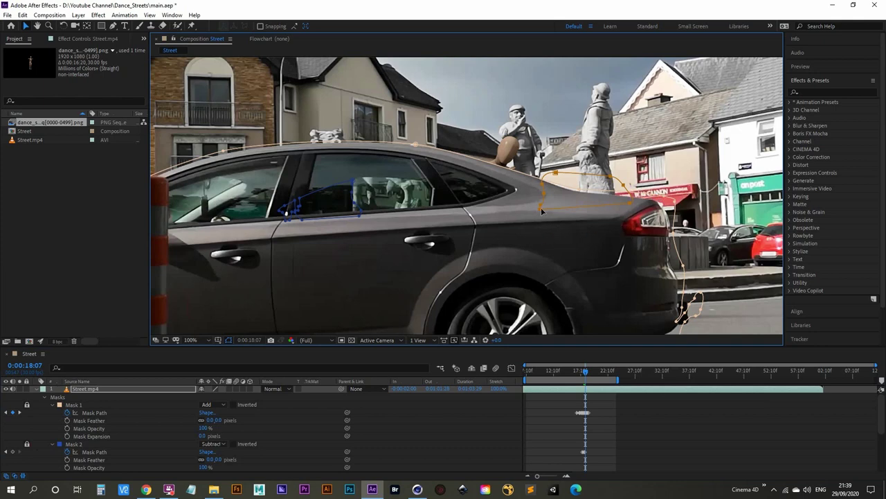
drag(541, 212, 347, 214)
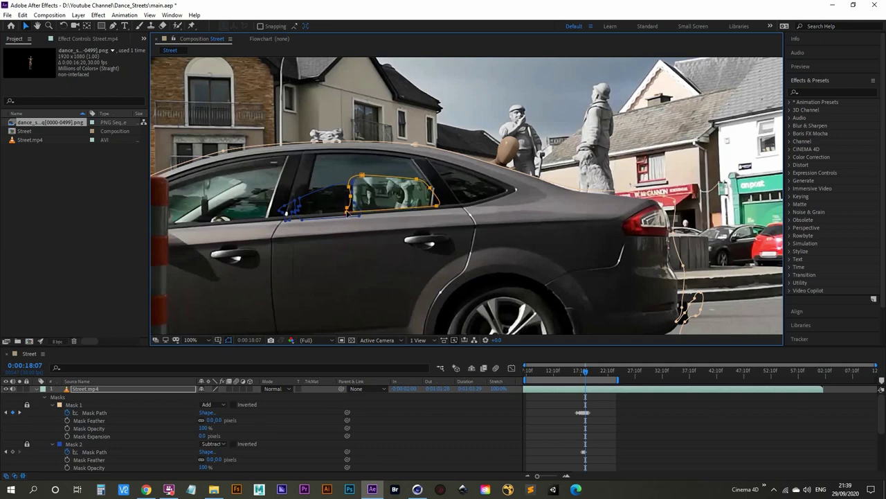
key(Page_Up)
key(Page_Up)
key(Page_Up)
key(Page_Up)
key(Page_Up)
key(Page_Up)
key(Page_Up)
key(Page_Up)
key(Page_Up)
key(Page_Up)
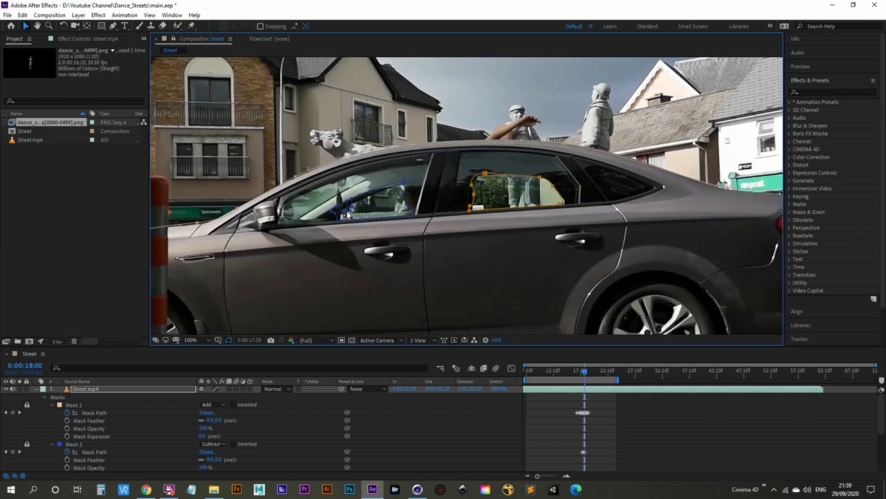
key(Page_Down)
key(Page_Down)
key(Page_Down)
key(Page_Down)
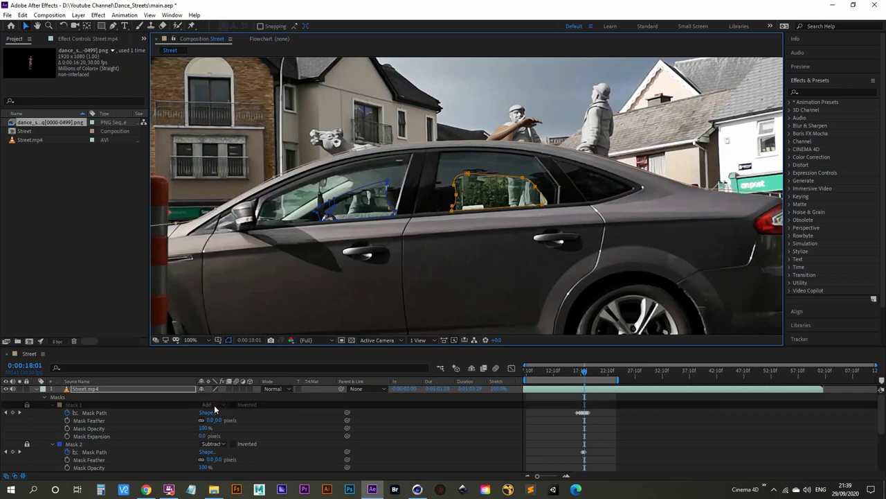
- Set Mask 3's mode from Add to Subtract to cut out the rear window
scroll(104, 407, down, 1)
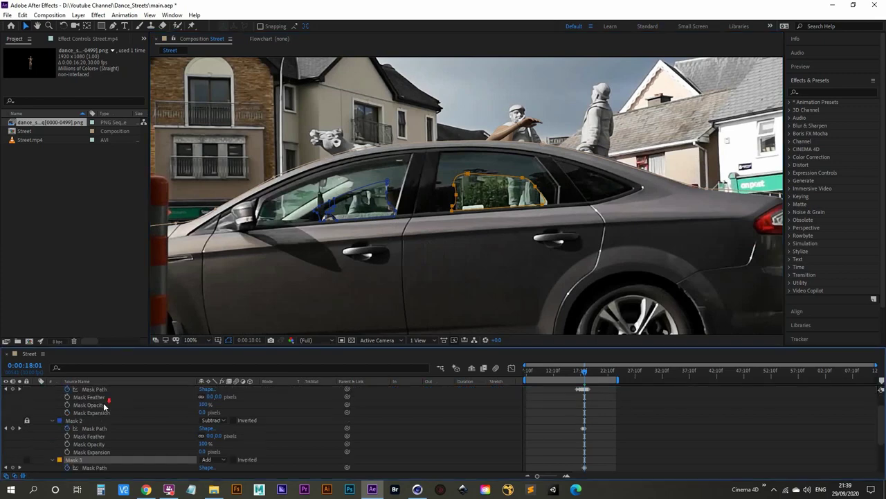
scroll(156, 429, down, 1)
click(215, 436)
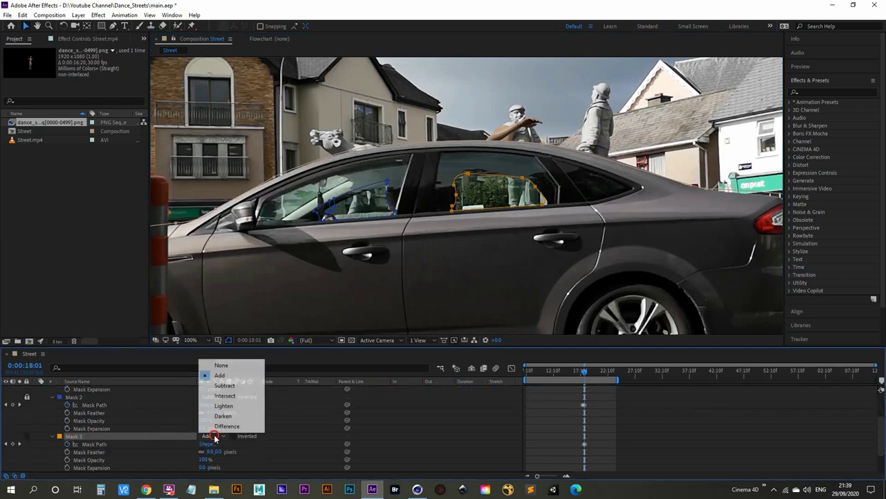
click(225, 385)
- Step through frames, fit the composition in view, and preview the window cutout
key(space)
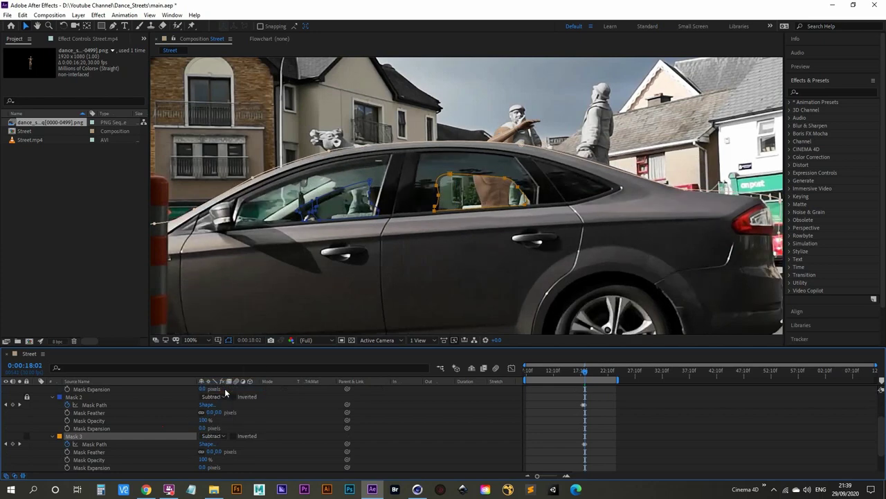
key(Page_Up)
key(Page_Up)
key(Page_Up)
key(Page_Up)
key(Page_Up)
key(Page_Up)
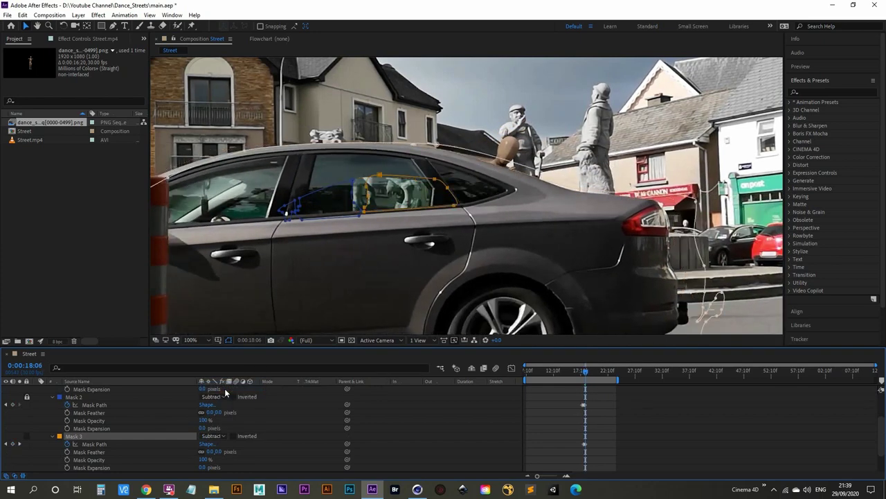
key(Page_Up)
key(Page_Up)
key(Page_Up)
key(Page_Up)
key(Page_Up)
key(Page_Up)
key(Page_Up)
key(Page_Up)
key(Page_Up)
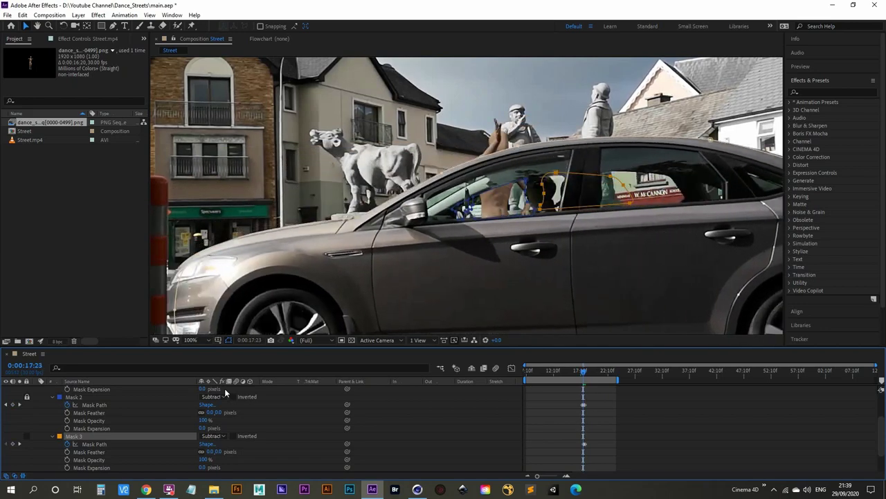
key(Page_Up)
key(Page_Up)
key(Page_Up)
key(Page_Up)
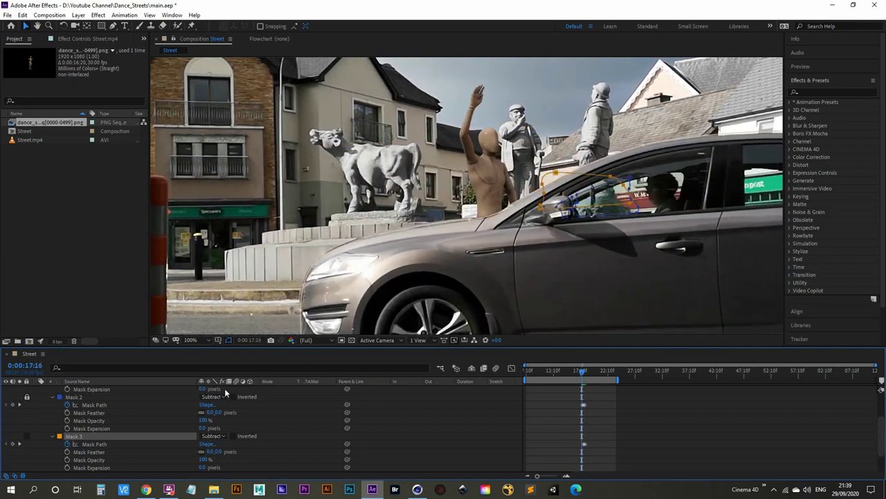
key(shift+/)
key(space)
key(space)
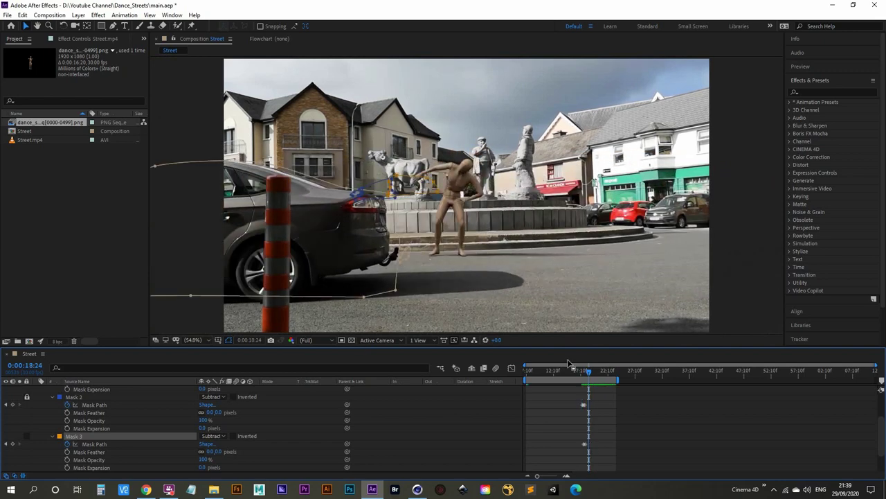
drag(589, 375, 585, 372)
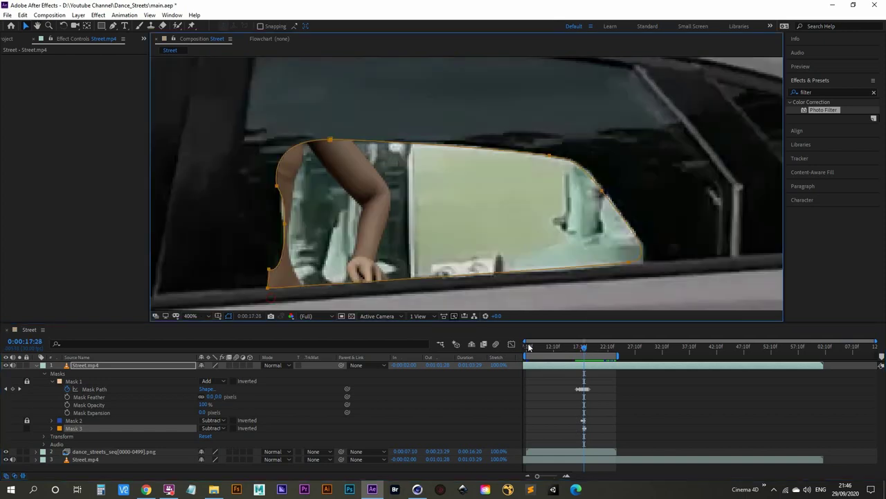
- Adjust Mask 1's top and bottom-right points from 0:00:17:28 to 0:00:18:00 to follow the window
key(Page_Up)
key(Page_Up)
key(Page_Down)
key(Page_Down)
click(331, 141)
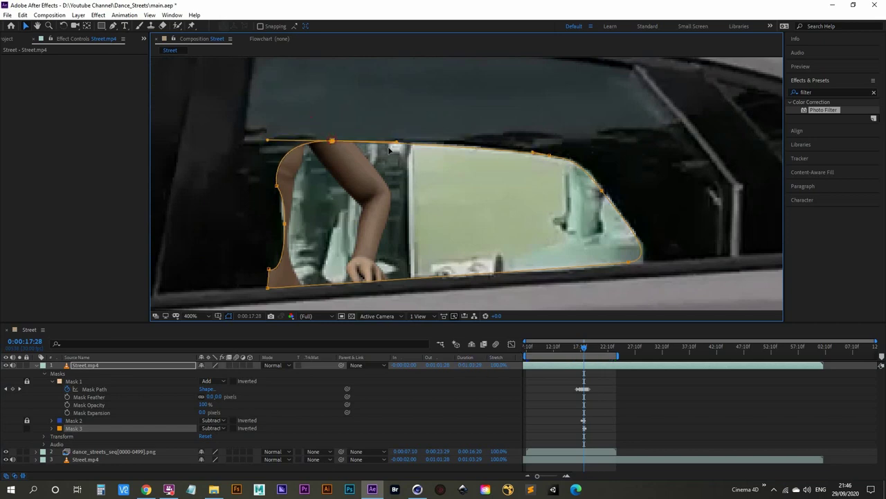
key(ctrl+Right)
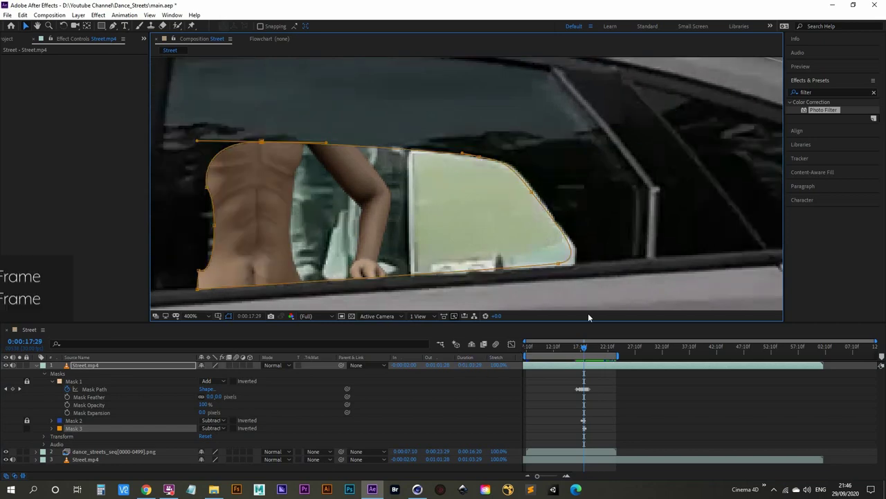
drag(245, 125, 268, 149)
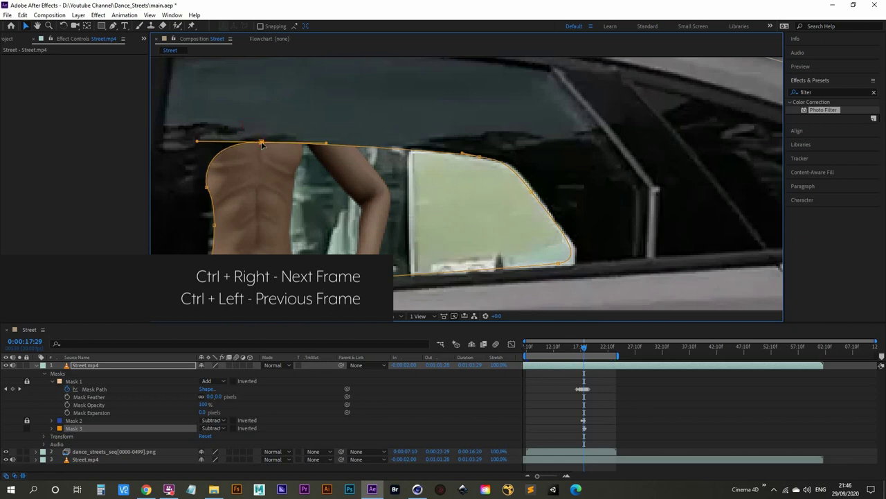
key(ctrl+Right)
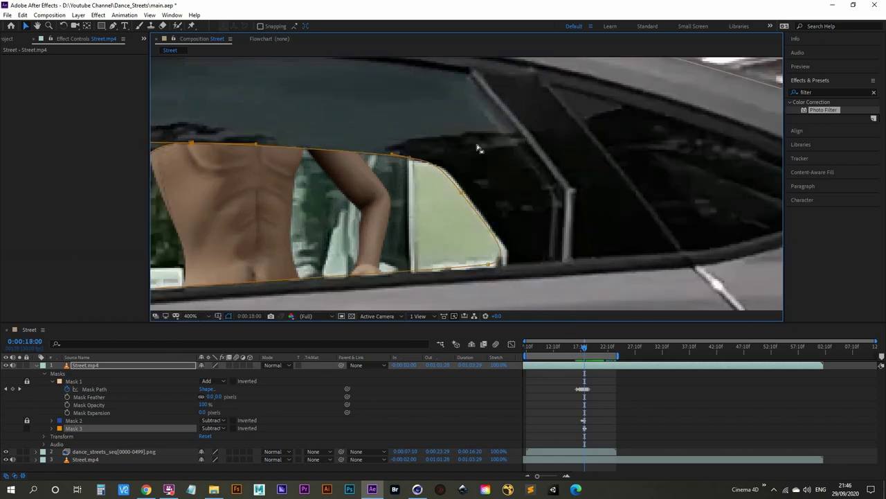
drag(439, 177, 522, 141)
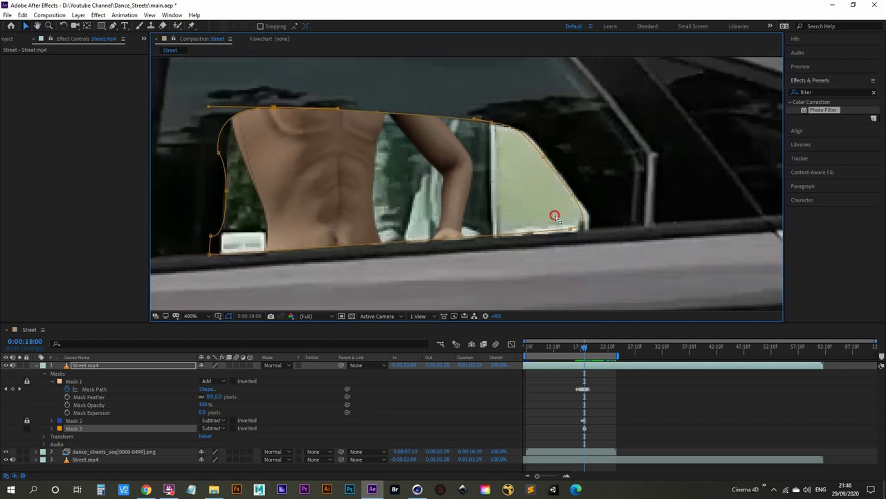
drag(573, 233, 579, 230)
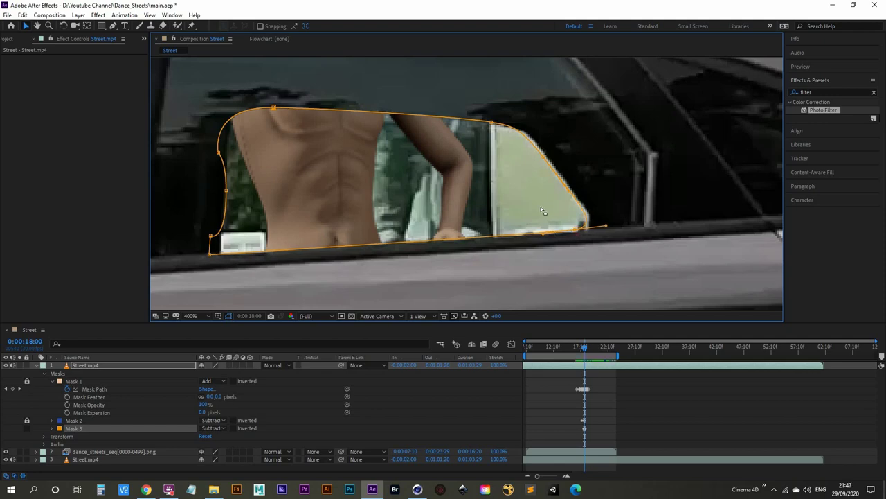
- At 0:00:18:01, refit Mask 1's lower-right, arm-edge and top-left points, then step ahead to 0:00:18:06
key(Page_Down)
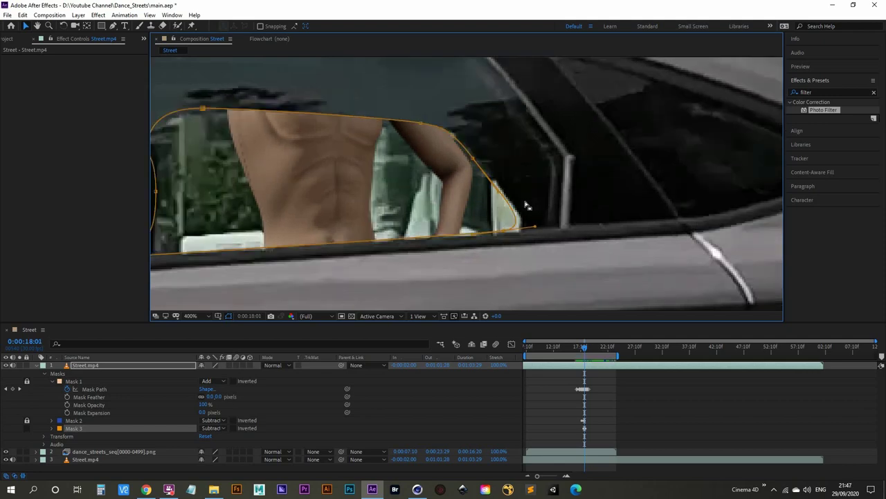
drag(507, 233, 509, 231)
click(473, 159)
drag(473, 158, 476, 156)
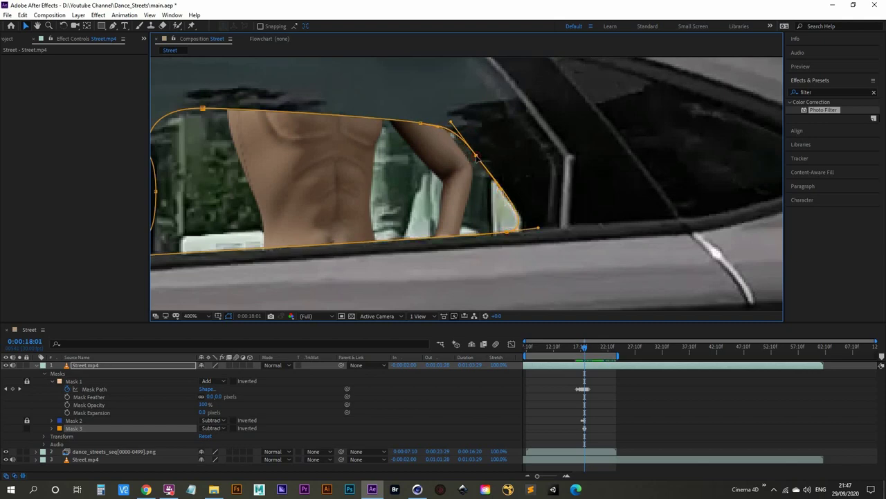
click(203, 109)
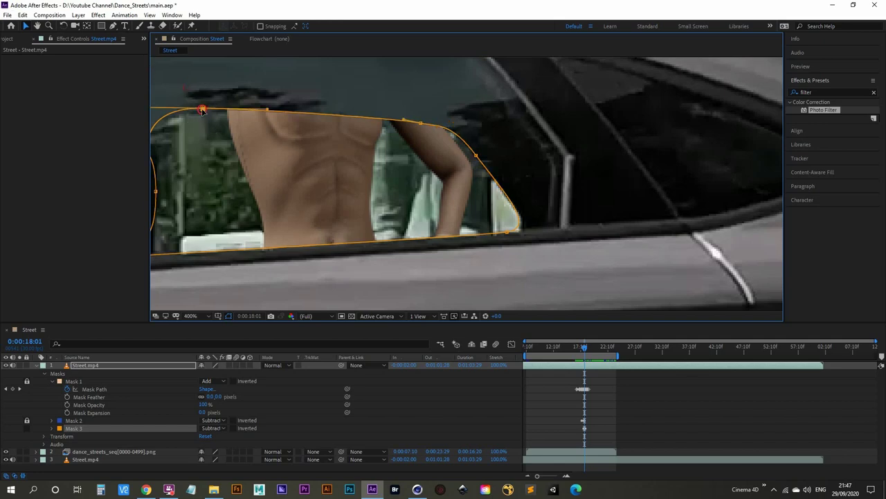
drag(202, 111, 203, 115)
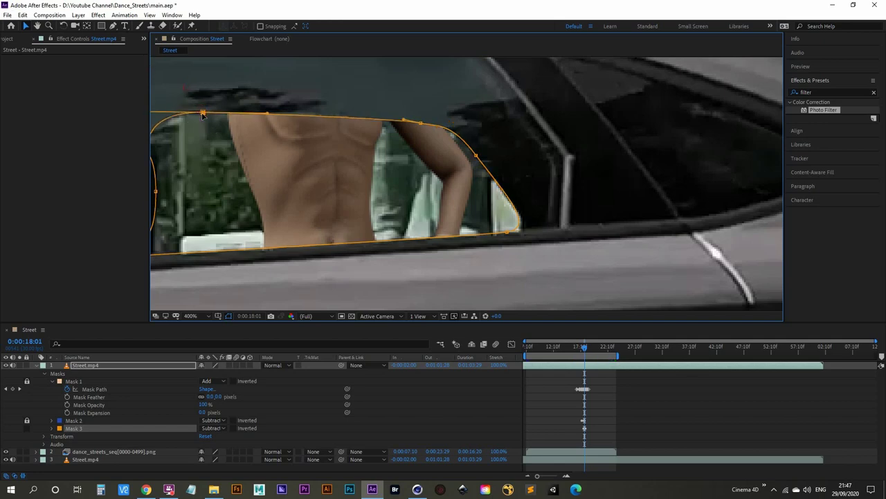
click(421, 124)
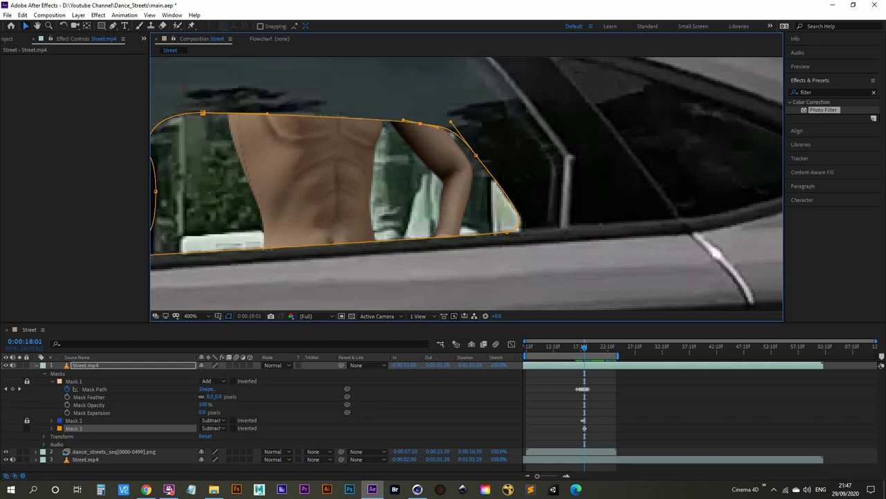
key(Page_Down)
key(ctrl+Right)
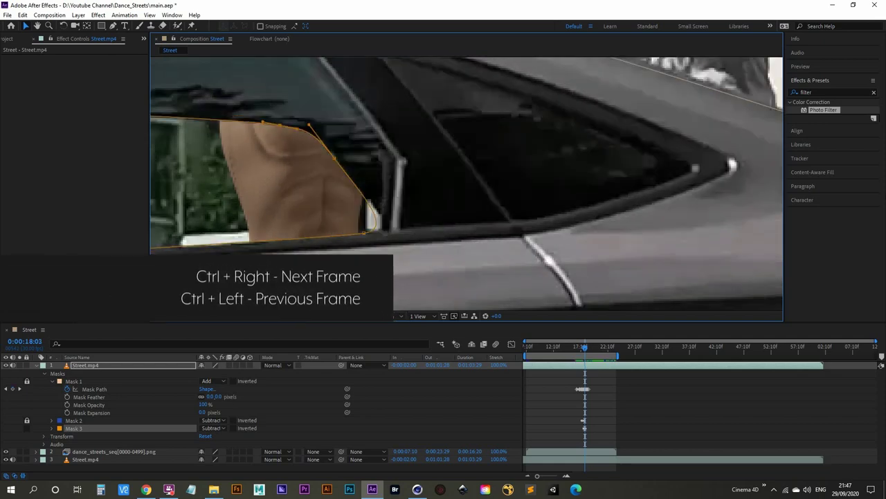
key(ctrl+Right)
key(ctrl+Right)
key(ctrl+Right)
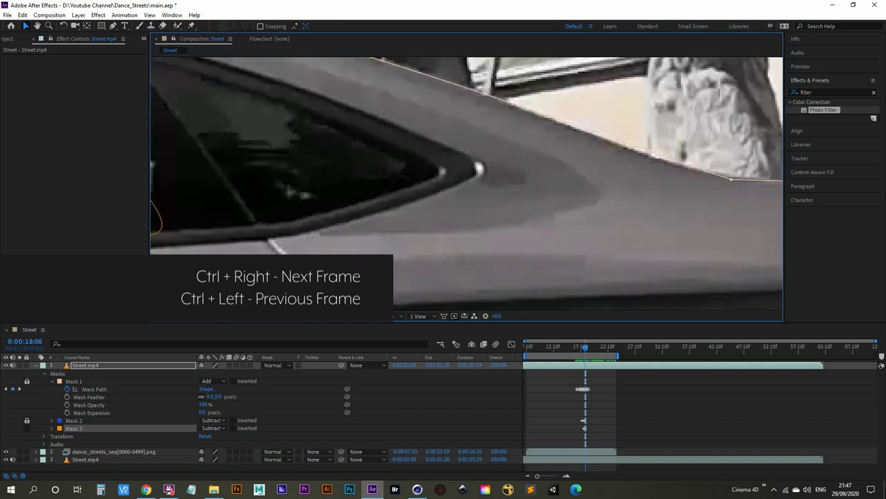
scroll(534, 141, down, 5)
scroll(534, 141, up, 2)
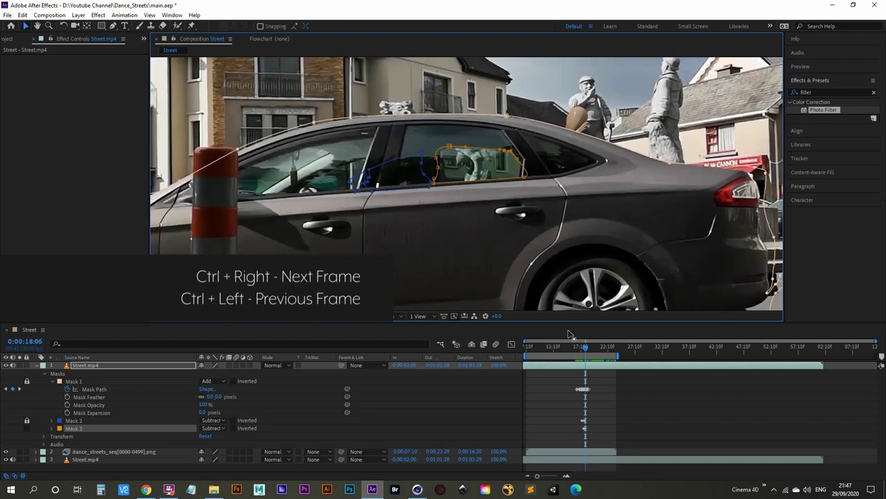
- Scrub from 0:00:17:26 through the car pass to review the window masks
drag(582, 349, 583, 346)
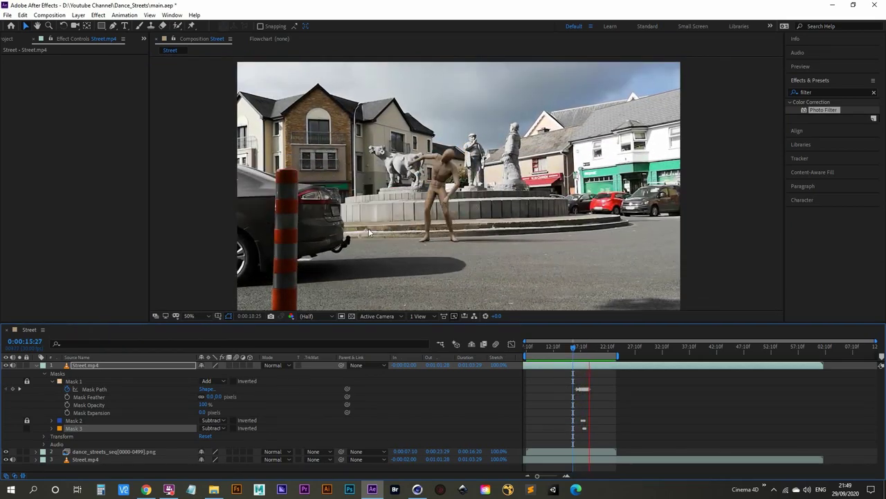
drag(572, 347, 588, 342)
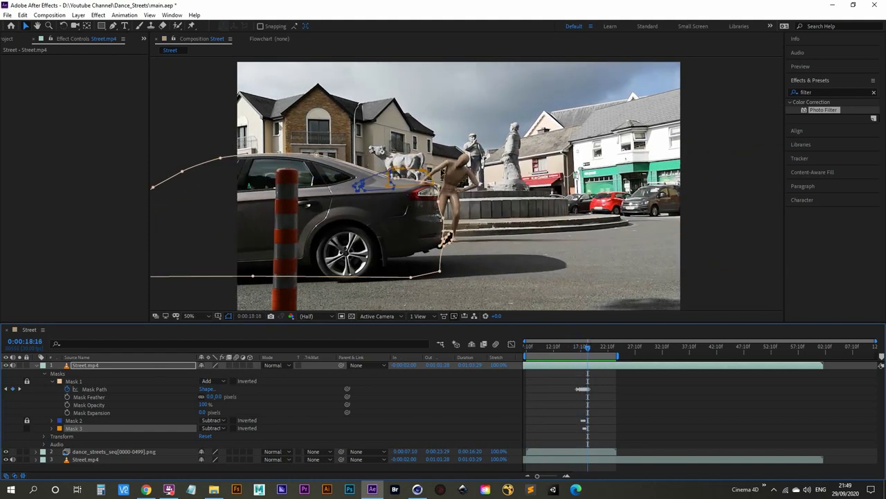
drag(591, 349, 587, 351)
scroll(448, 212, up, 2)
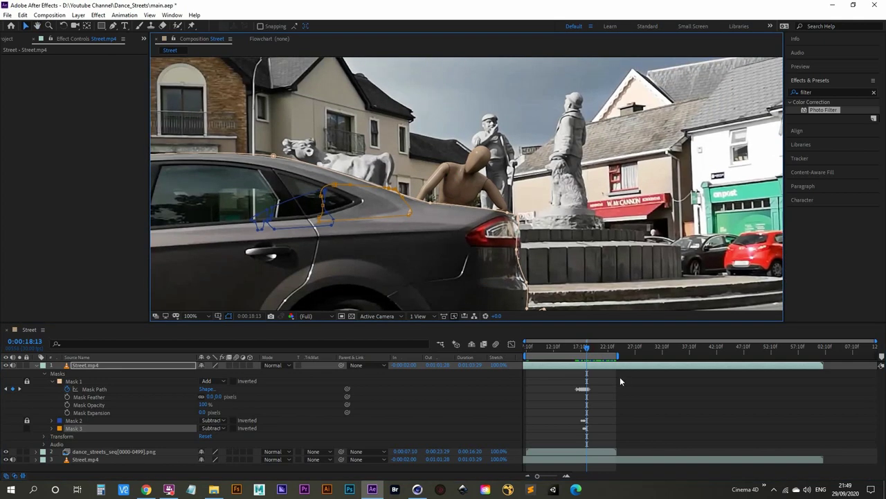
- Select Mask 3's outline, move it onto the front side window, and scrub to check
click(73, 429)
drag(296, 159, 431, 270)
drag(409, 218, 253, 220)
drag(554, 347, 585, 349)
- Preview the composite at half resolution from the start to 0:00:21:05
key(comma)
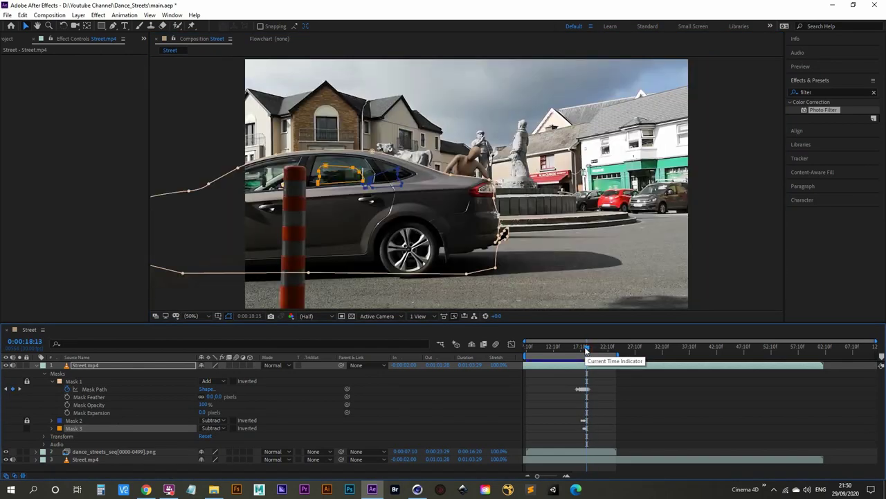
key(Home)
key(space)
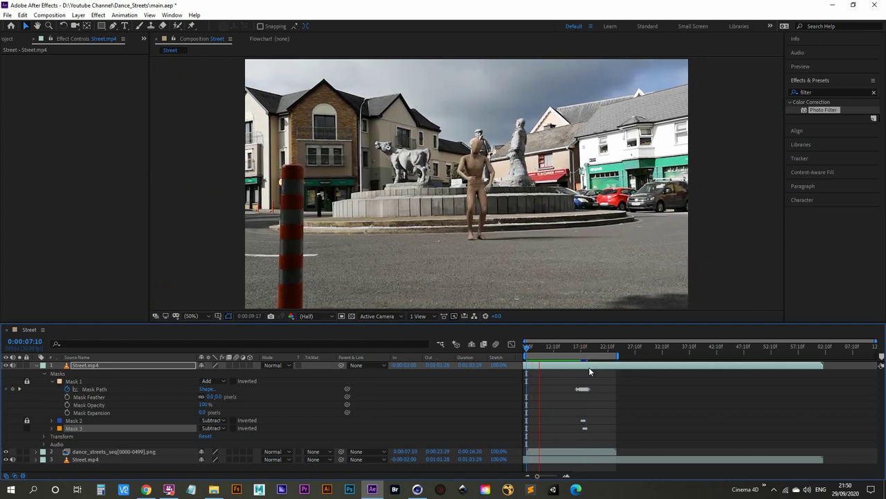
drag(582, 353, 603, 353)
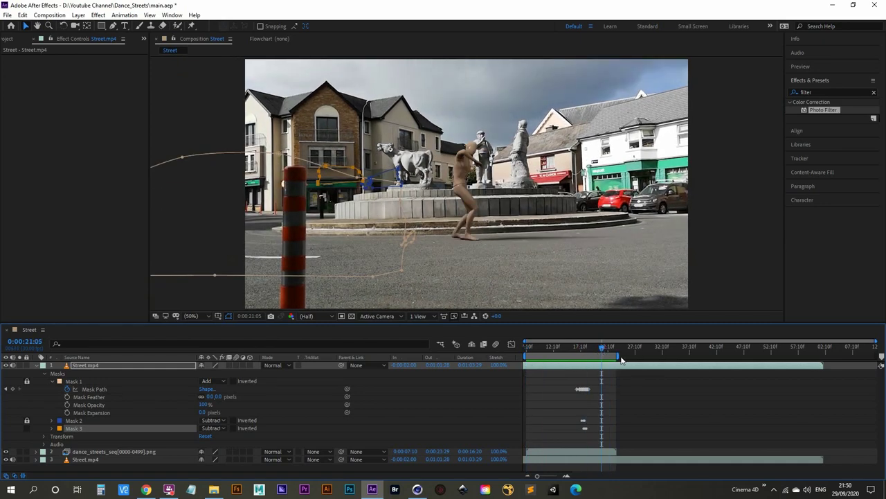
- Trim the composition to its work area, 0:00:07:10 to 0:00:23:25, for rendering
drag(601, 347, 613, 350)
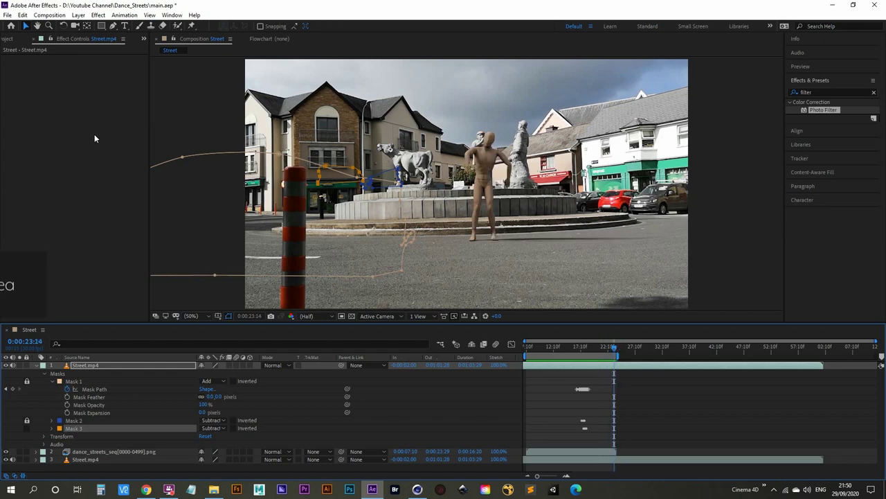
key(ctrl+shift+x)
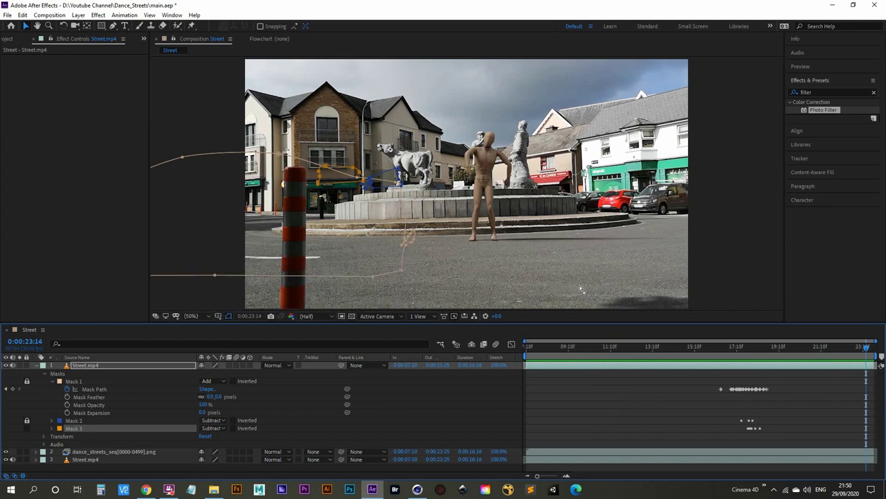
drag(870, 349, 528, 346)
click(49, 16)
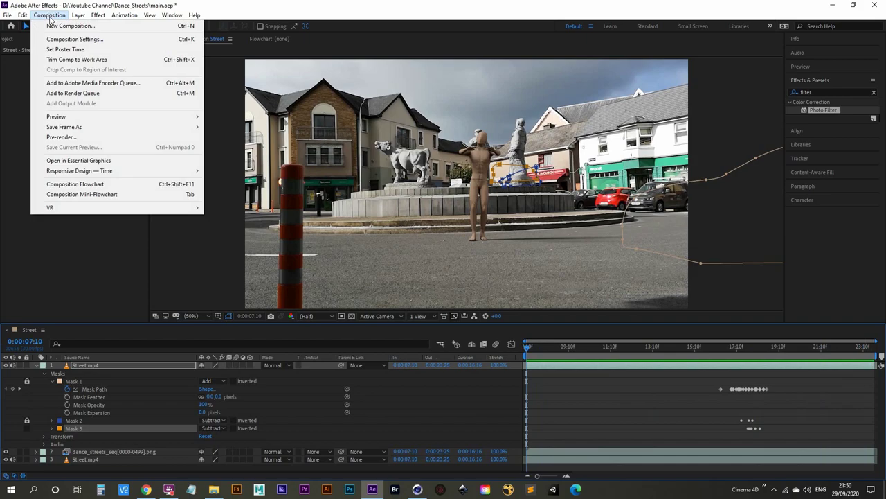